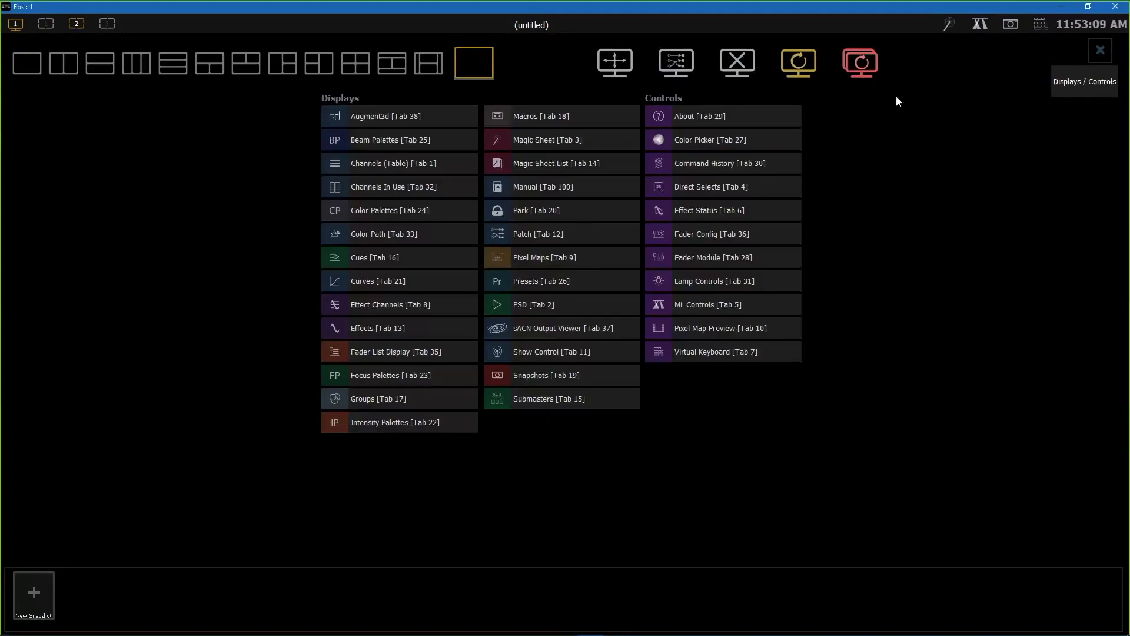
# Open the Patch display and select channels 701 through 884
pyautogui.click(1098, 54)
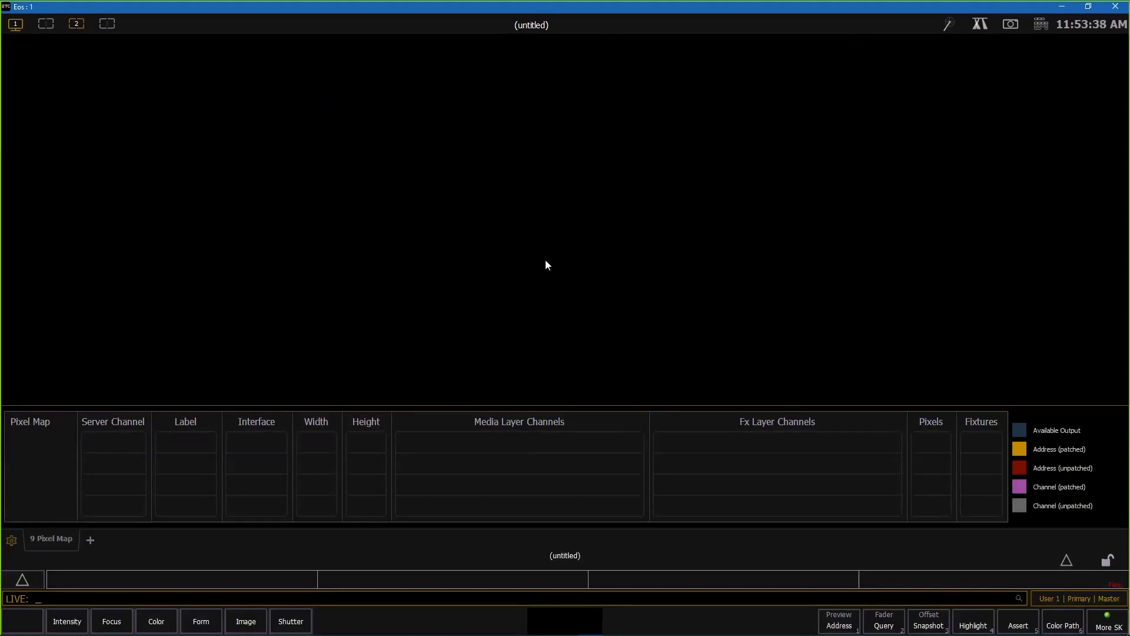
pyautogui.click(89, 543)
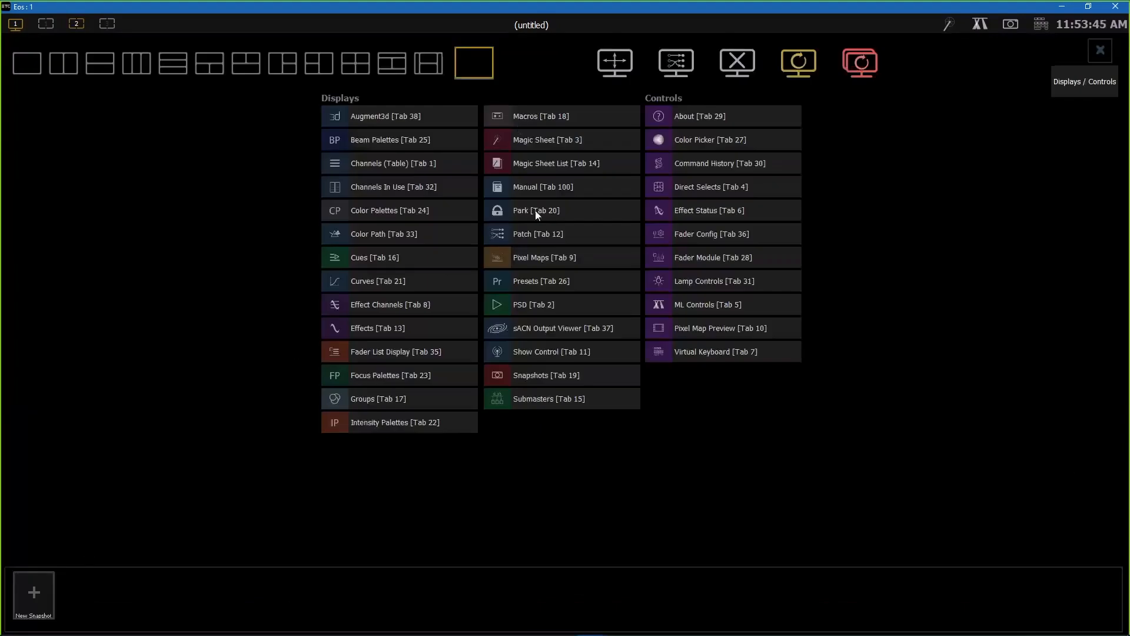
pyautogui.click(536, 235)
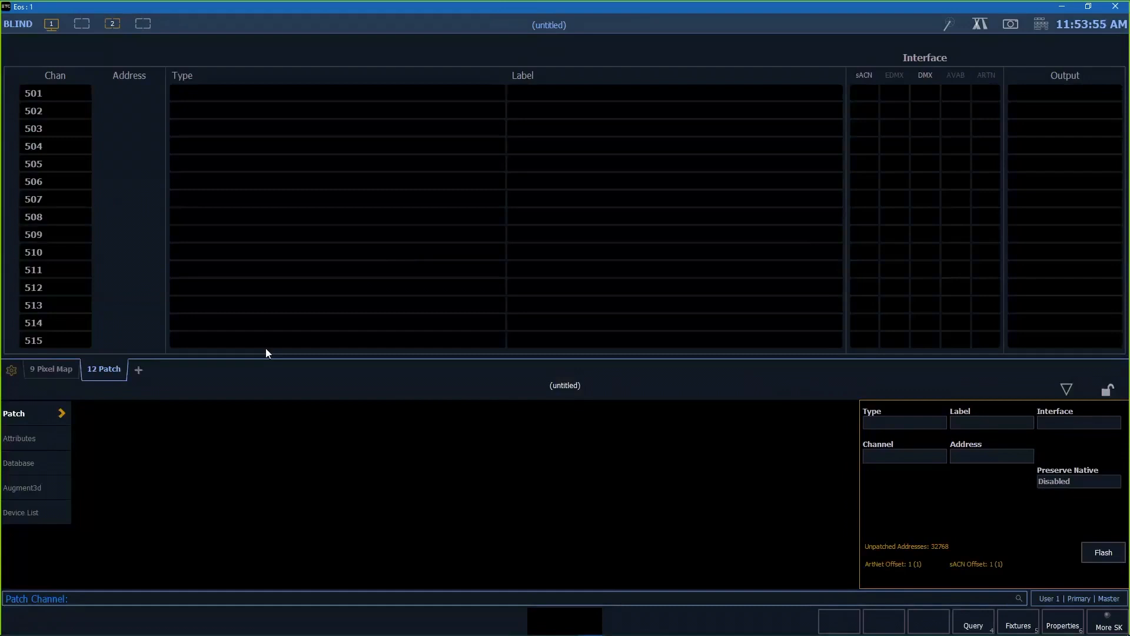
pyautogui.write('701t')
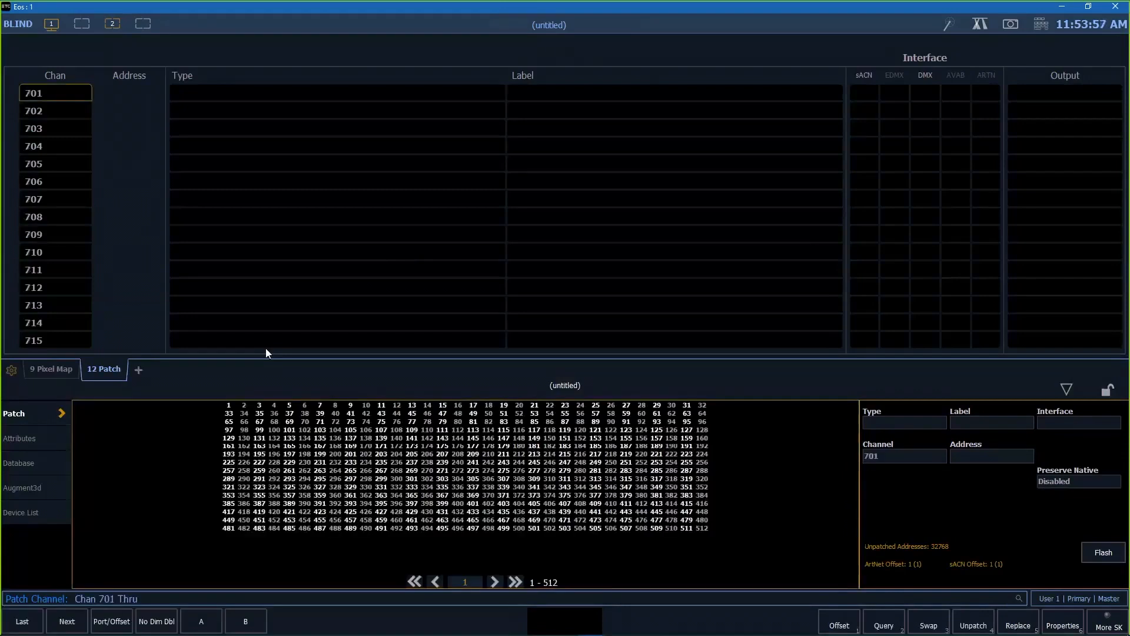
pyautogui.write('884')
pyautogui.press('Return')
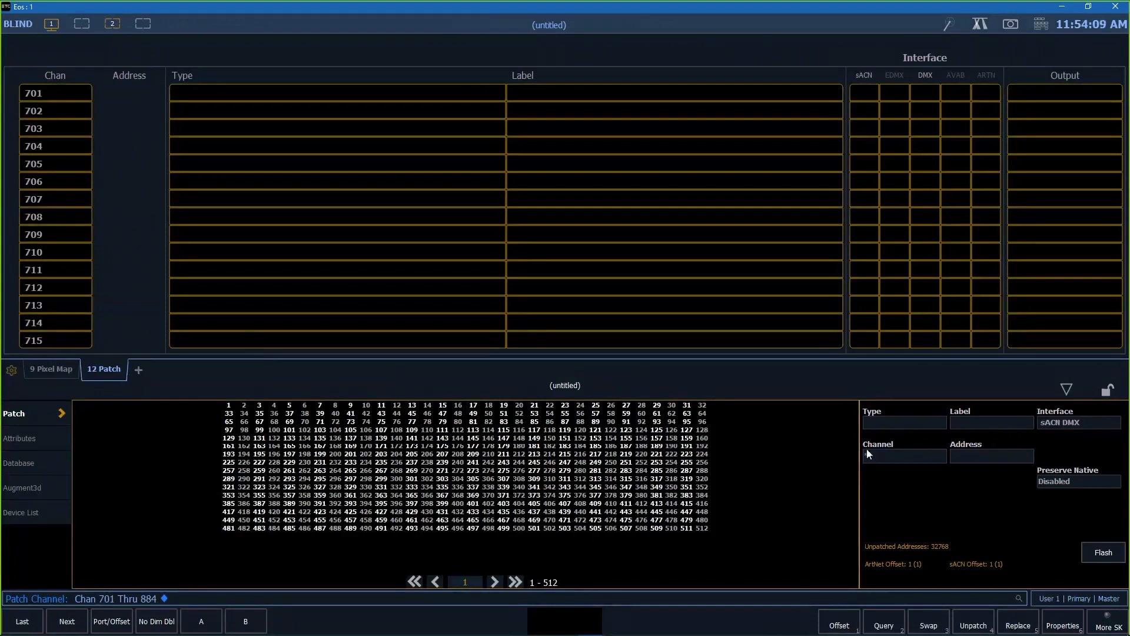
# Set the fixture type of channels 701 through 884 to Generic LED RGB 8B
pyautogui.click(871, 416)
pyautogui.click(872, 418)
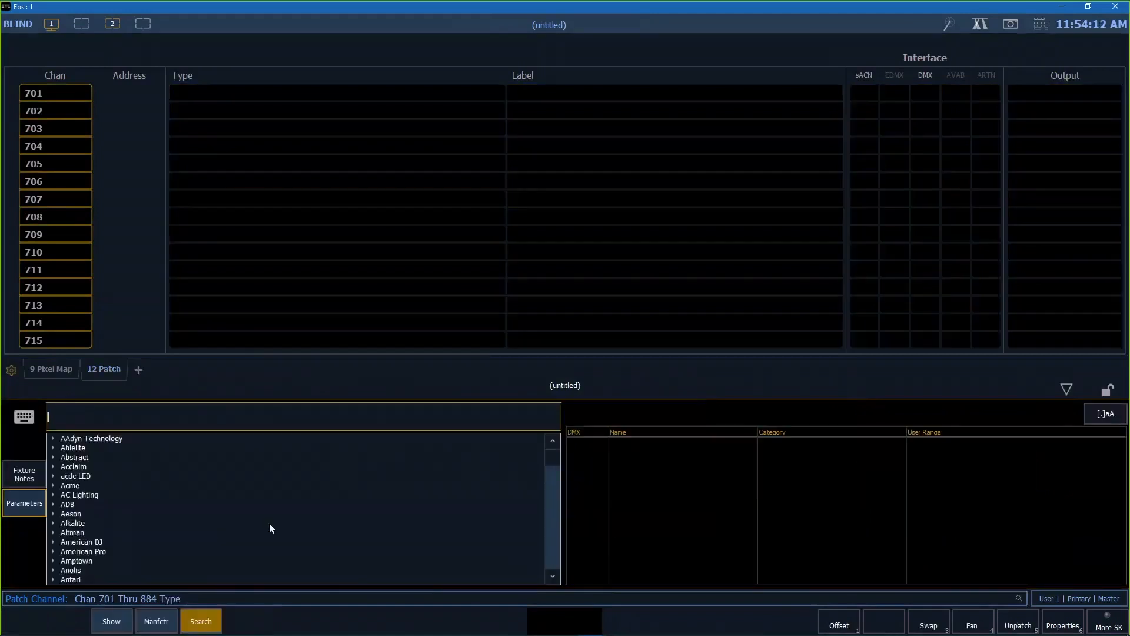
pyautogui.write('rgb led')
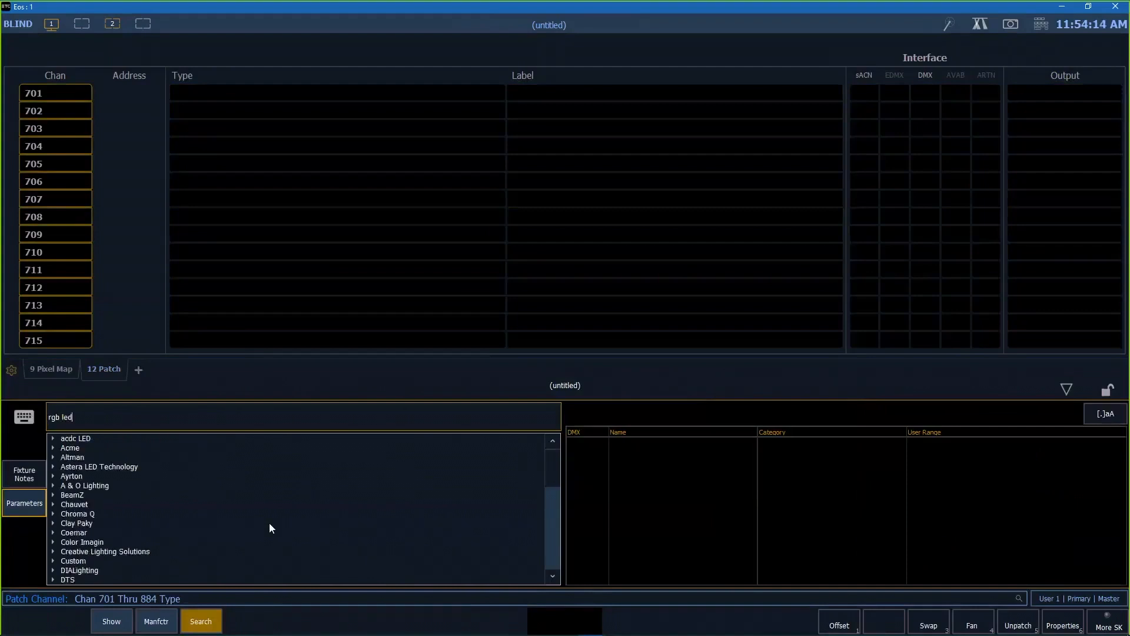
pyautogui.scroll(-2, 68, 513)
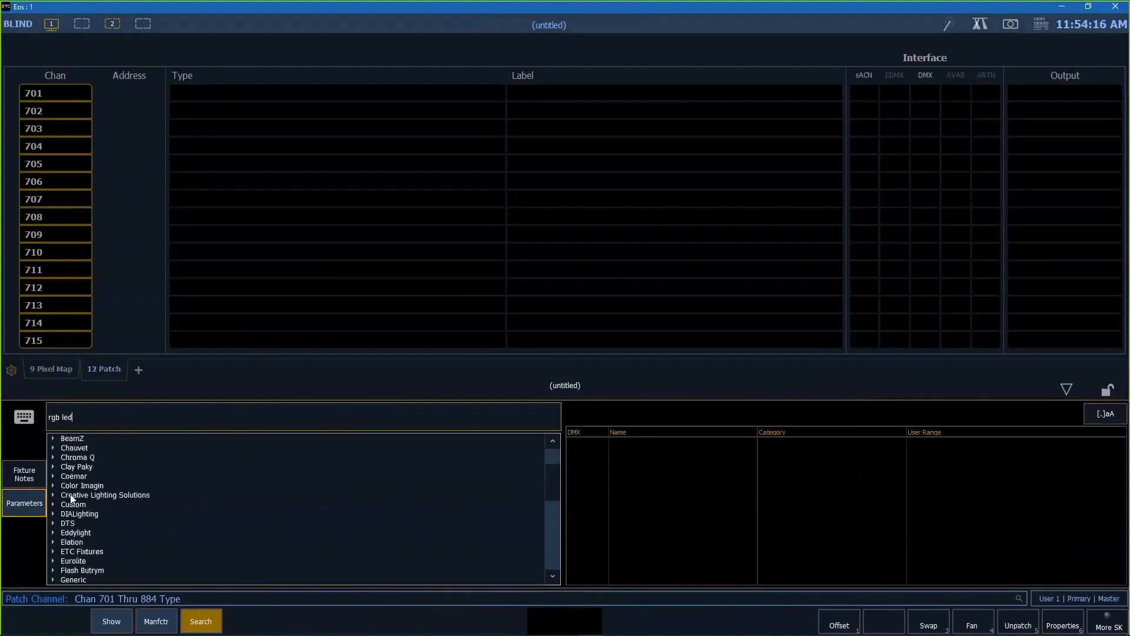
pyautogui.press('BackSpace')
pyautogui.write('8b')
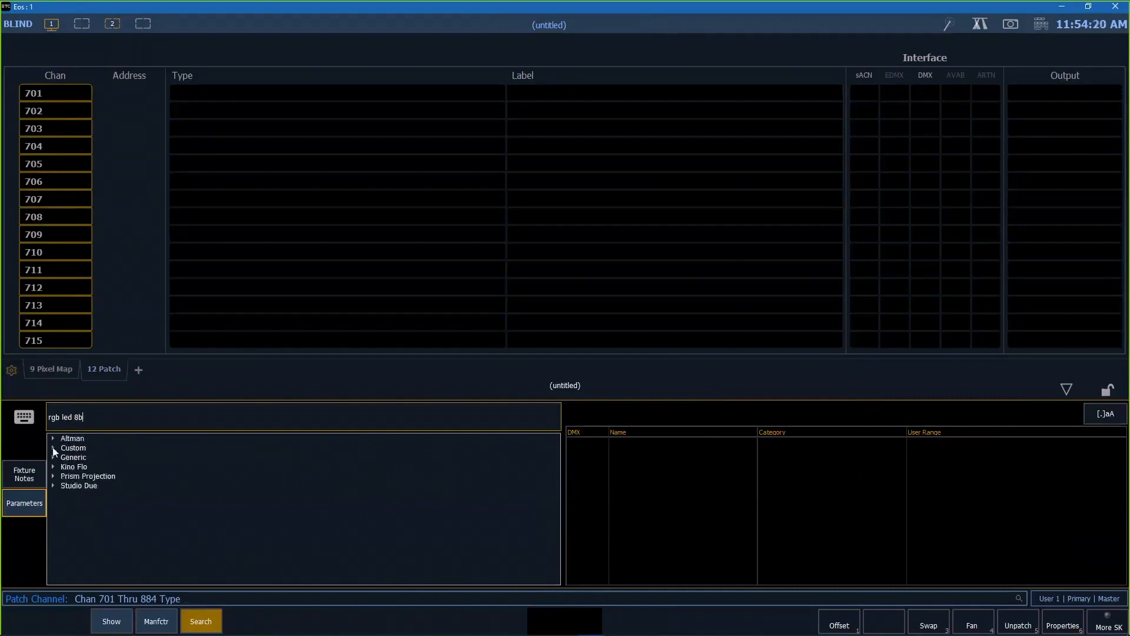
pyautogui.click(52, 456)
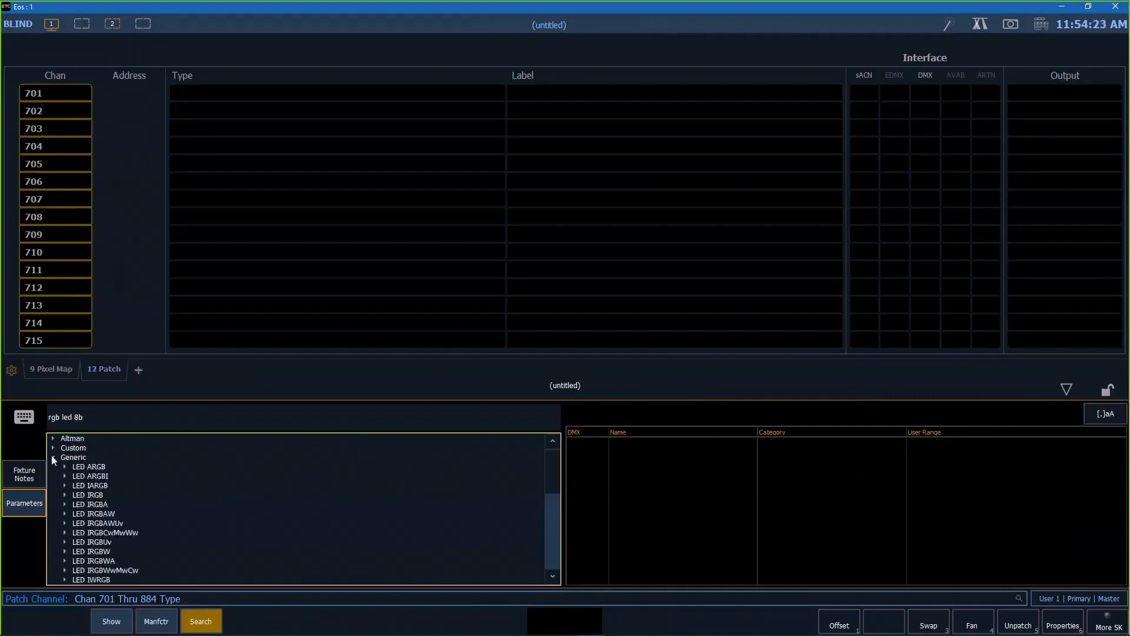
pyautogui.scroll(-3, 89, 472)
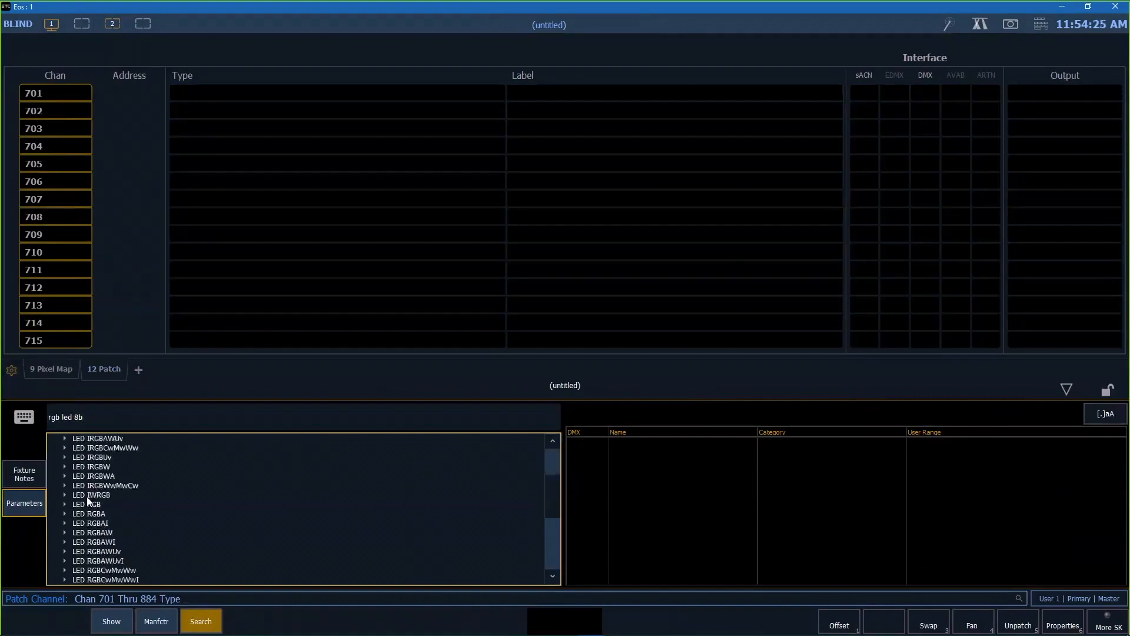
pyautogui.click(66, 505)
pyautogui.click(101, 514)
pyautogui.press('Return')
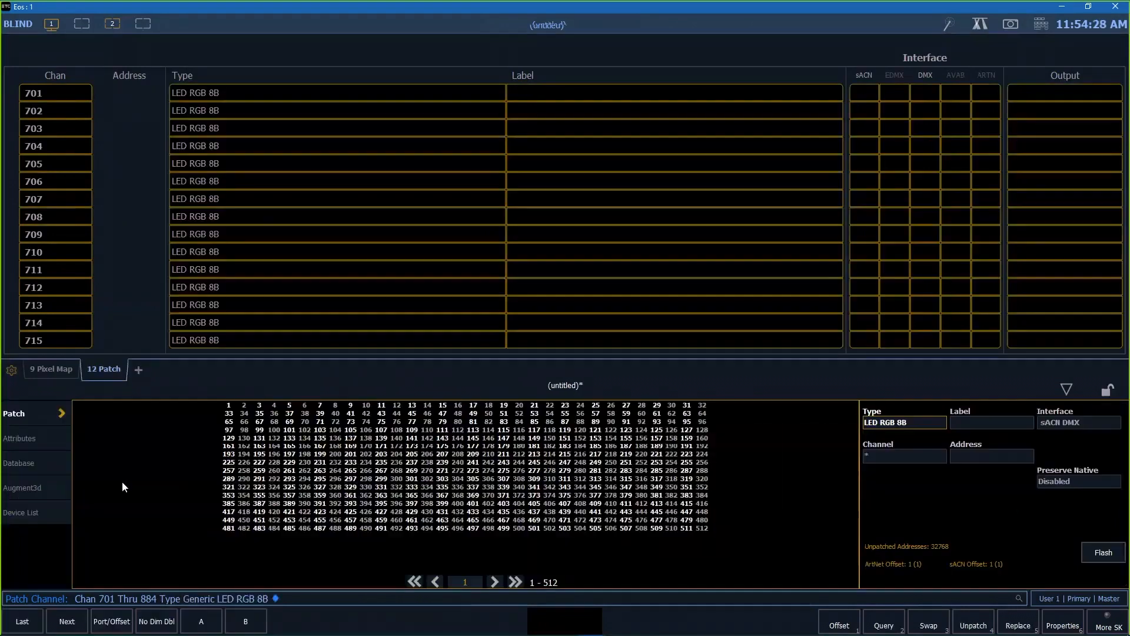
# Patch channels 701 through 884 starting at address 20/1 and clear the command line
pyautogui.press('a')
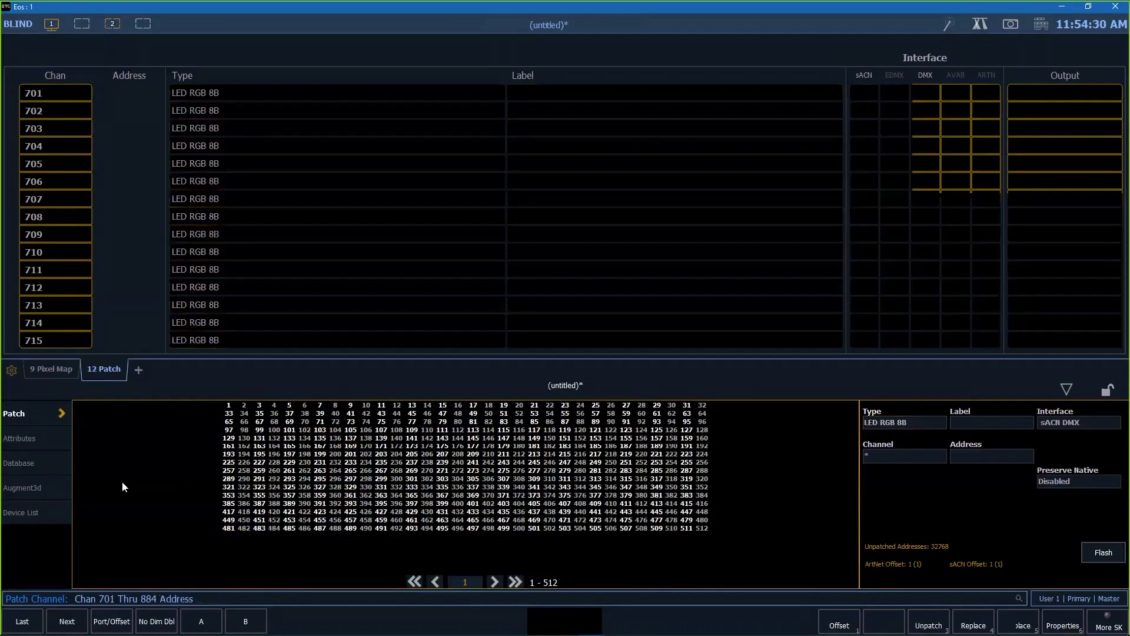
pyautogui.write('20/1')
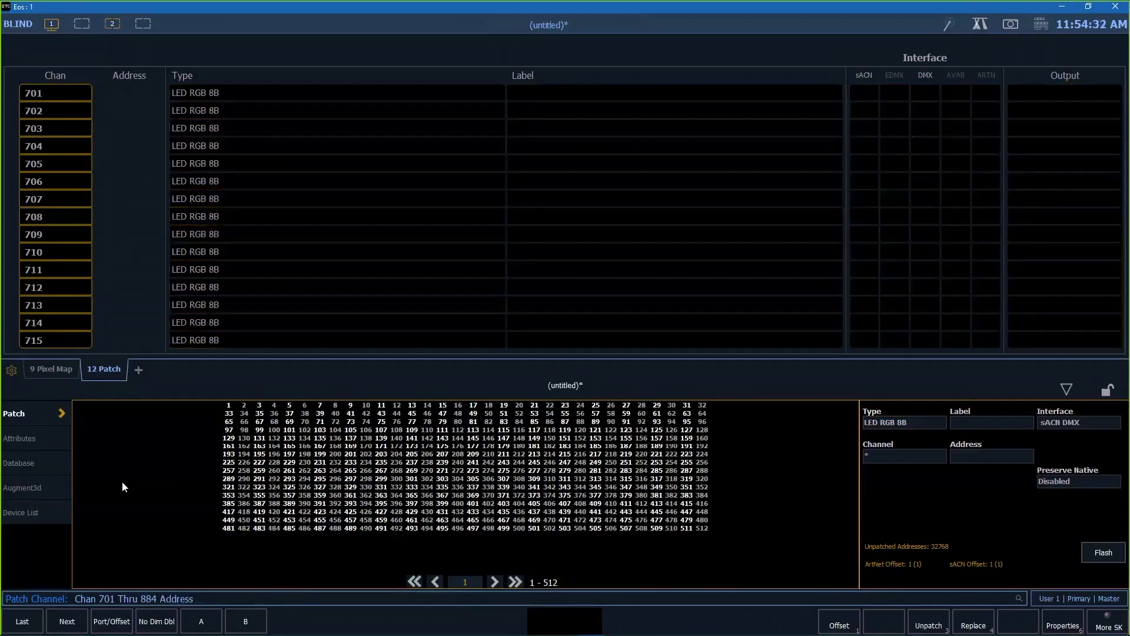
pyautogui.press('Return')
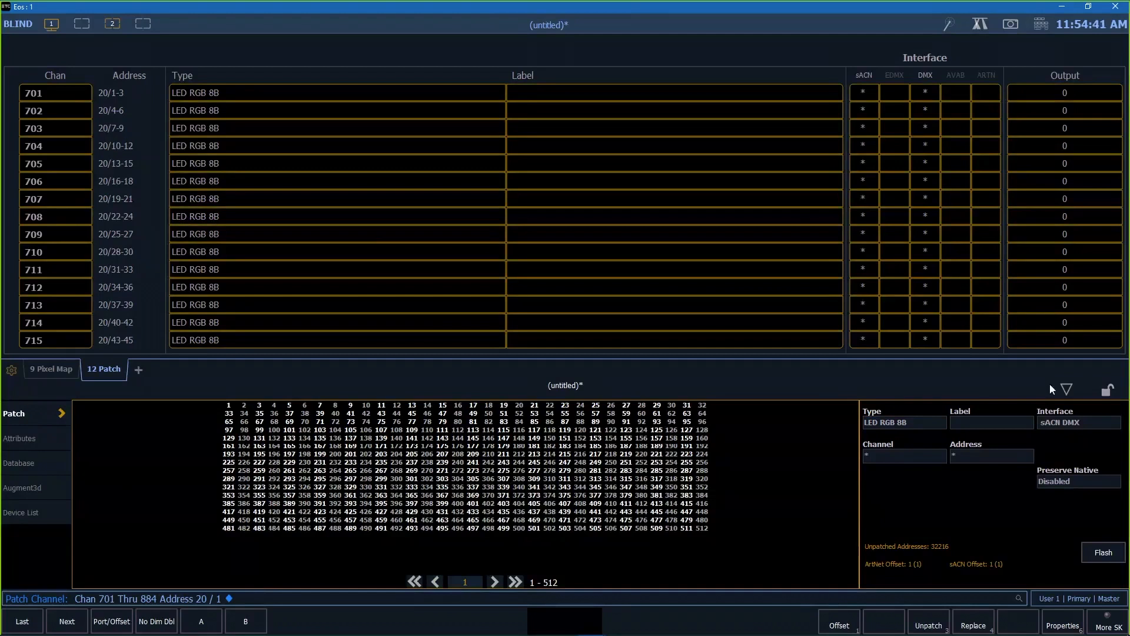
pyautogui.press('BackSpace')
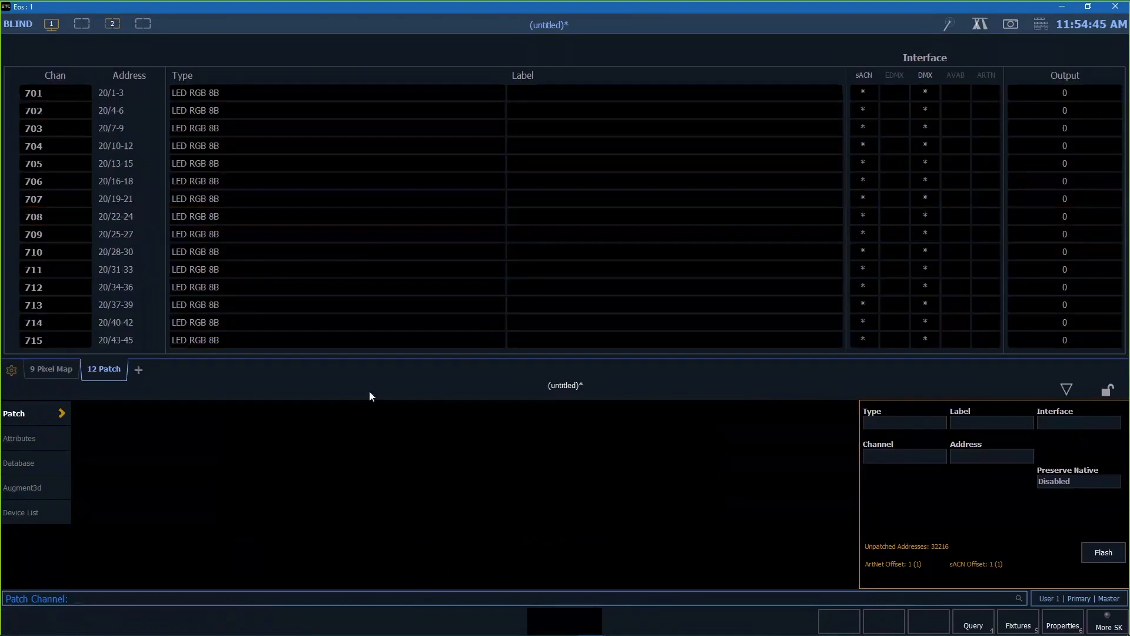
# Leave the patch, return to the pixel map workspace and create pixel map 1 in Blind
pyautogui.press('F1')
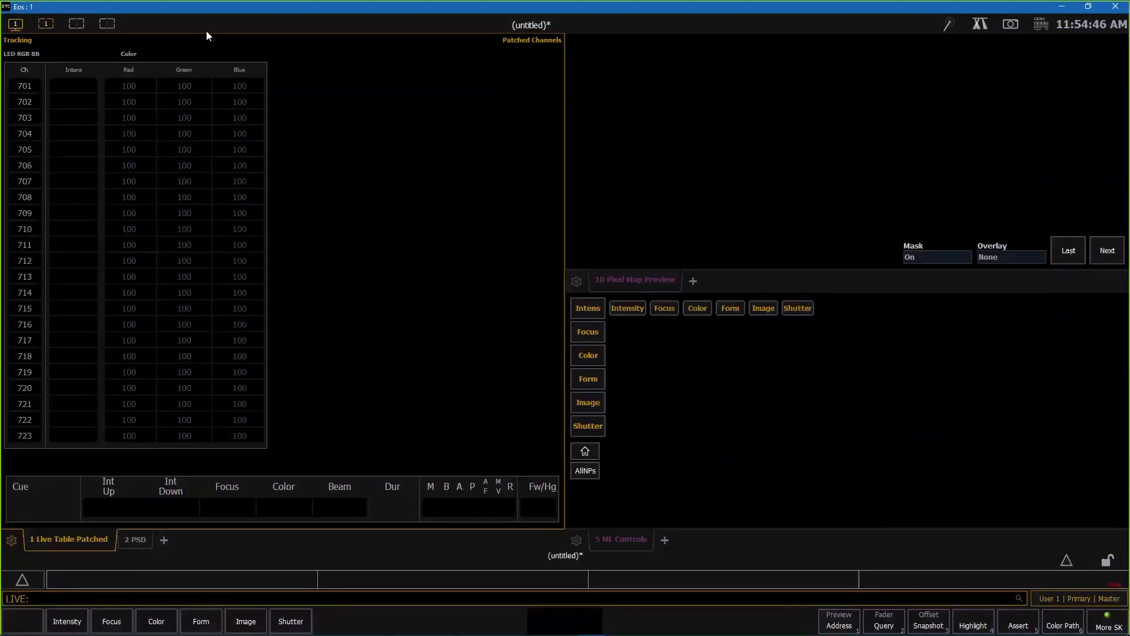
pyautogui.click(76, 24)
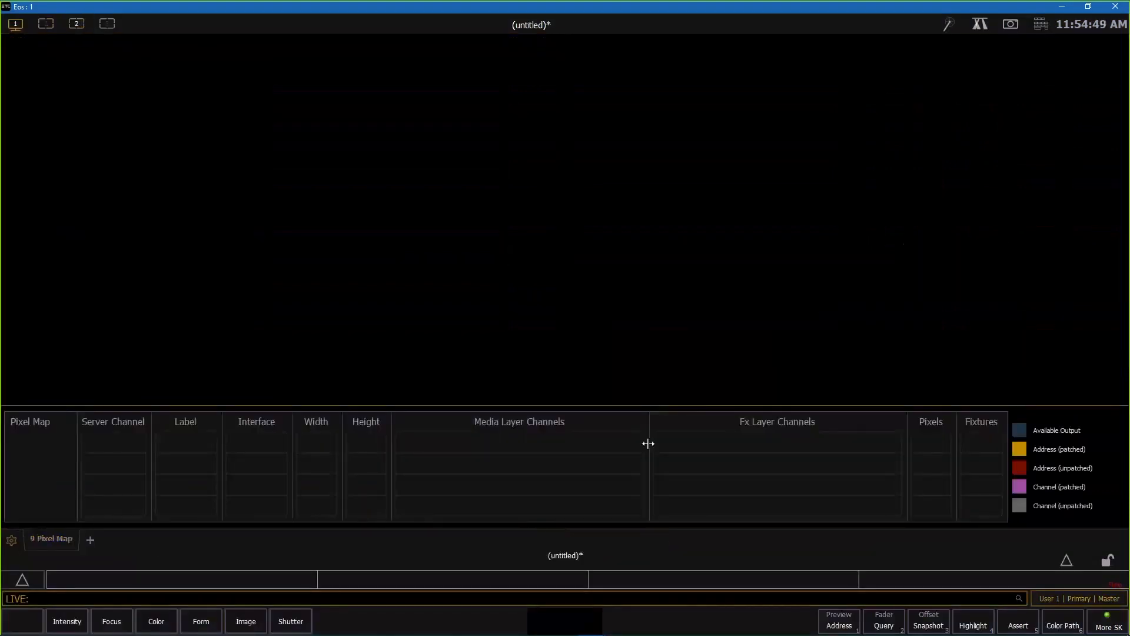
pyautogui.press('F2')
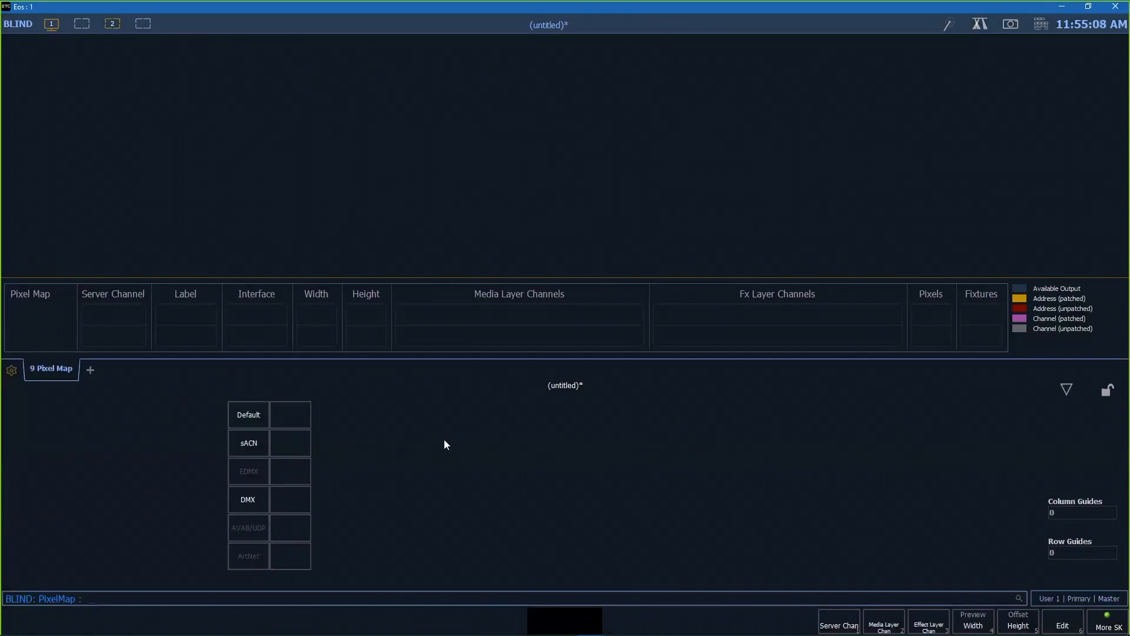
pyautogui.press('1')
pyautogui.press('Return')
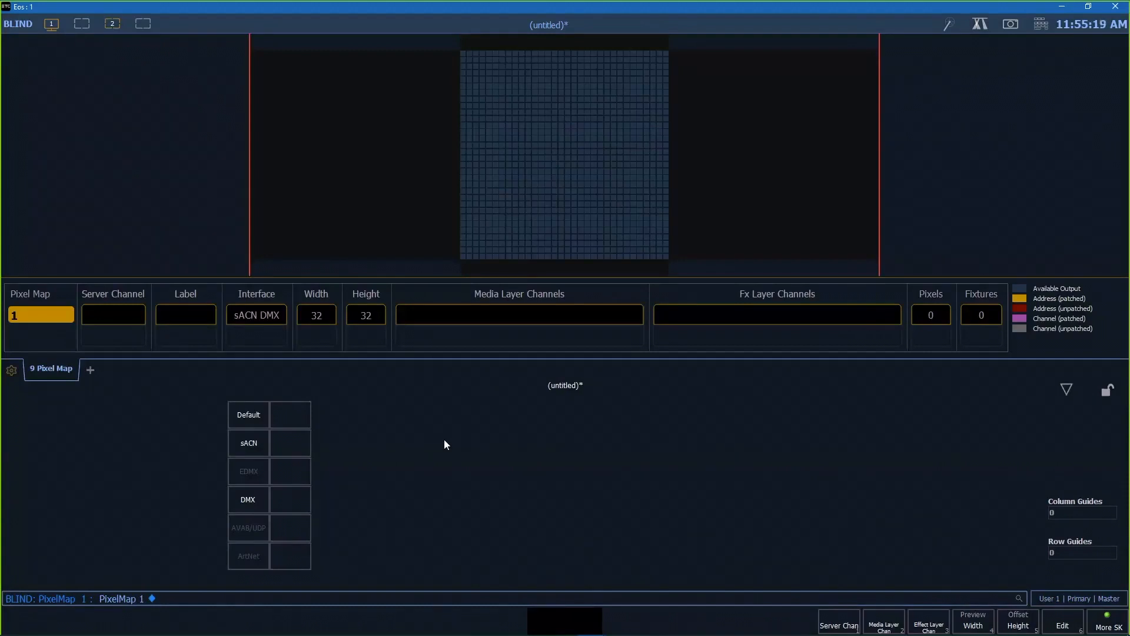
# Set the width of pixel map 1 to 50
pyautogui.scroll(3, 856, 65)
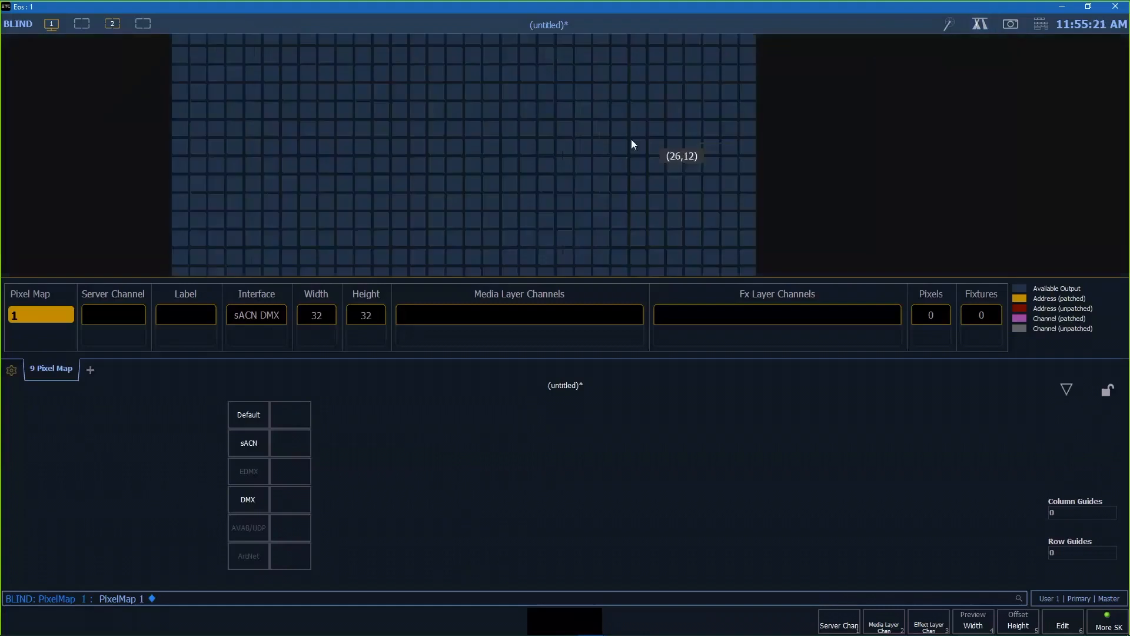
pyautogui.scroll(-5, 591, 143)
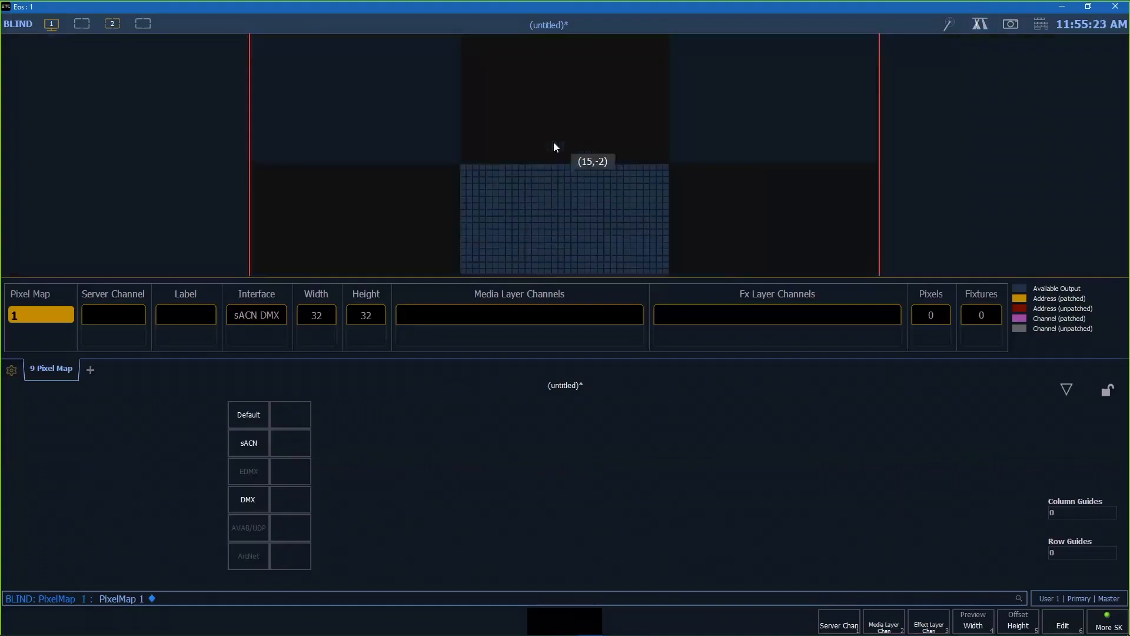
pyautogui.scroll(3, 554, 146)
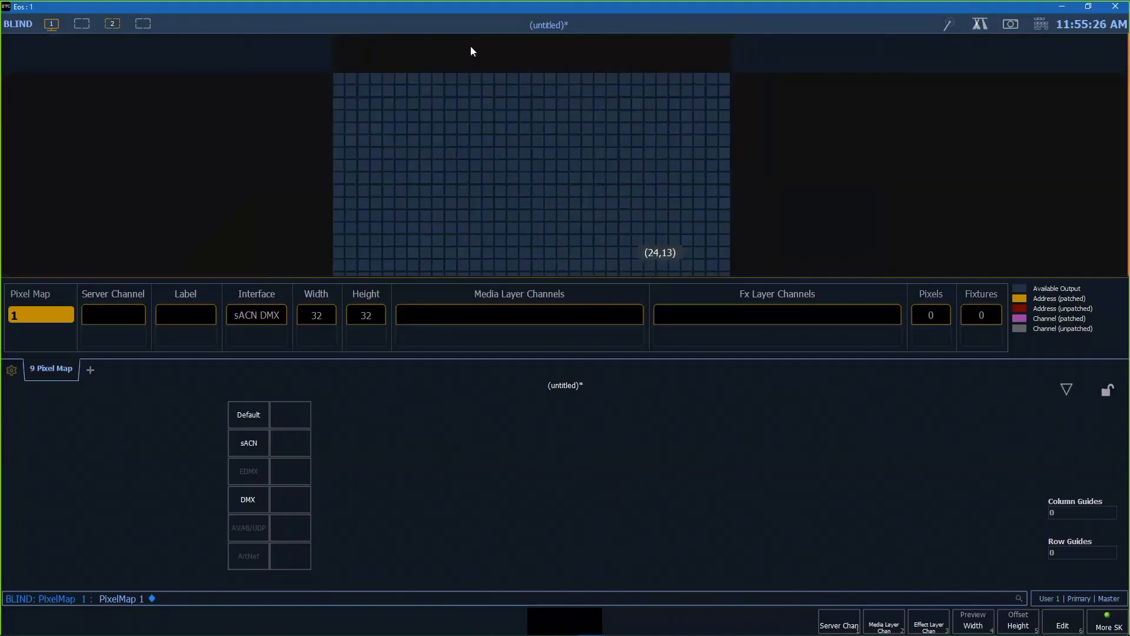
pyautogui.scroll(-3, 722, 173)
pyautogui.moveTo(722, 176); pyautogui.dragTo(709, 135)
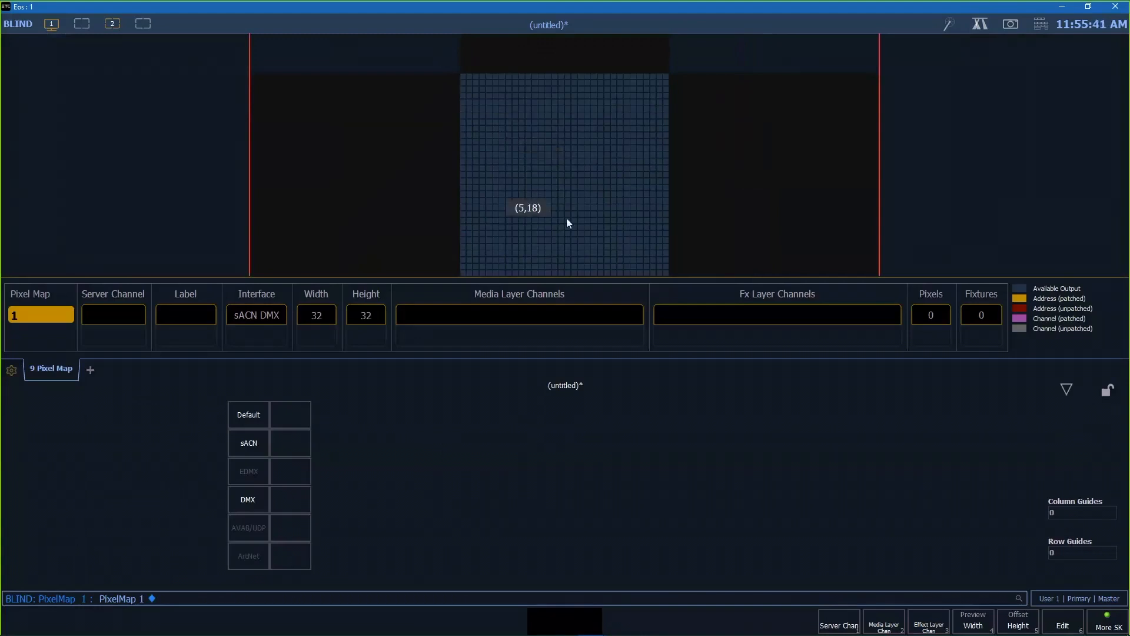
pyautogui.click(323, 313)
pyautogui.write('50')
pyautogui.press('Return')
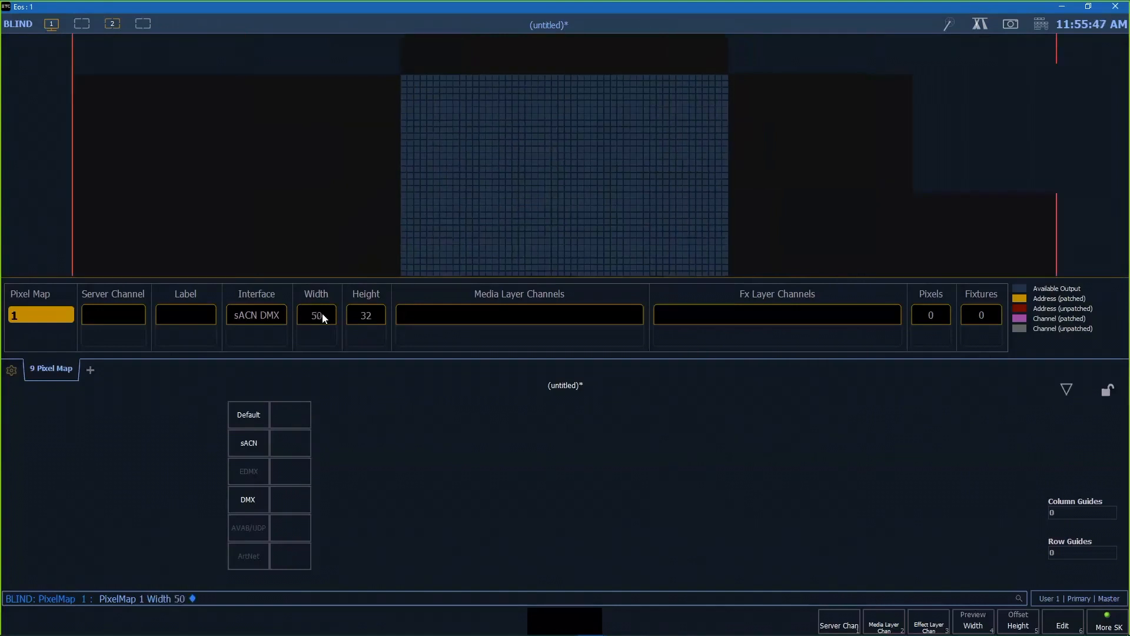
# Set the height of pixel map 1 to 12
pyautogui.click(365, 322)
pyautogui.write('12')
pyautogui.press('Return')
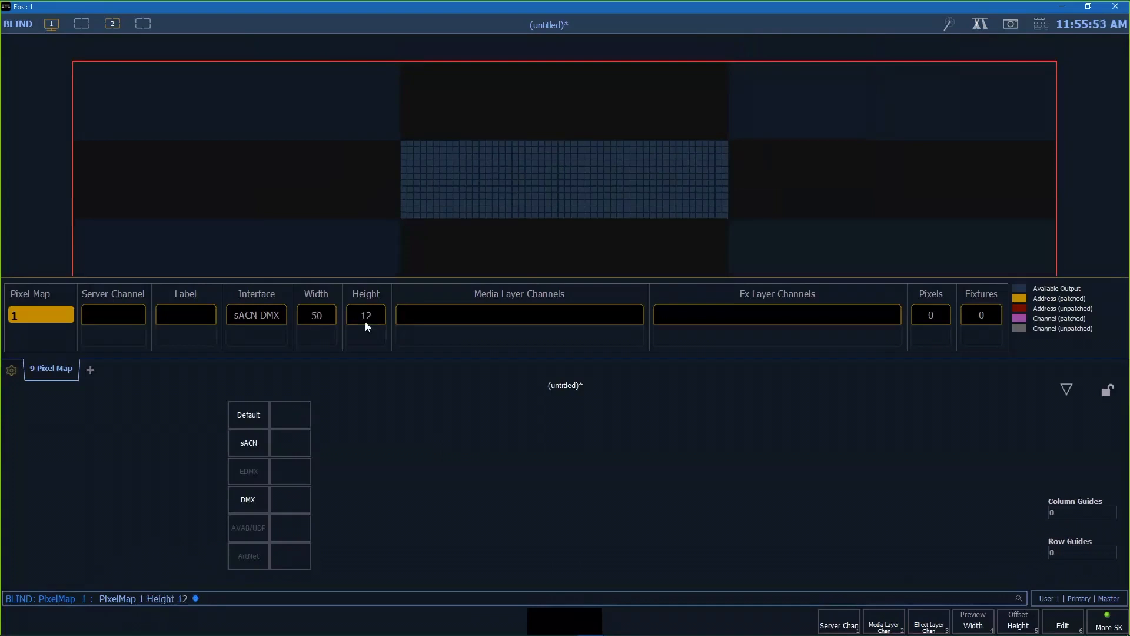
# Set the height of pixel map 1 to 30
pyautogui.click(366, 319)
pyautogui.write('30')
pyautogui.press('Return')
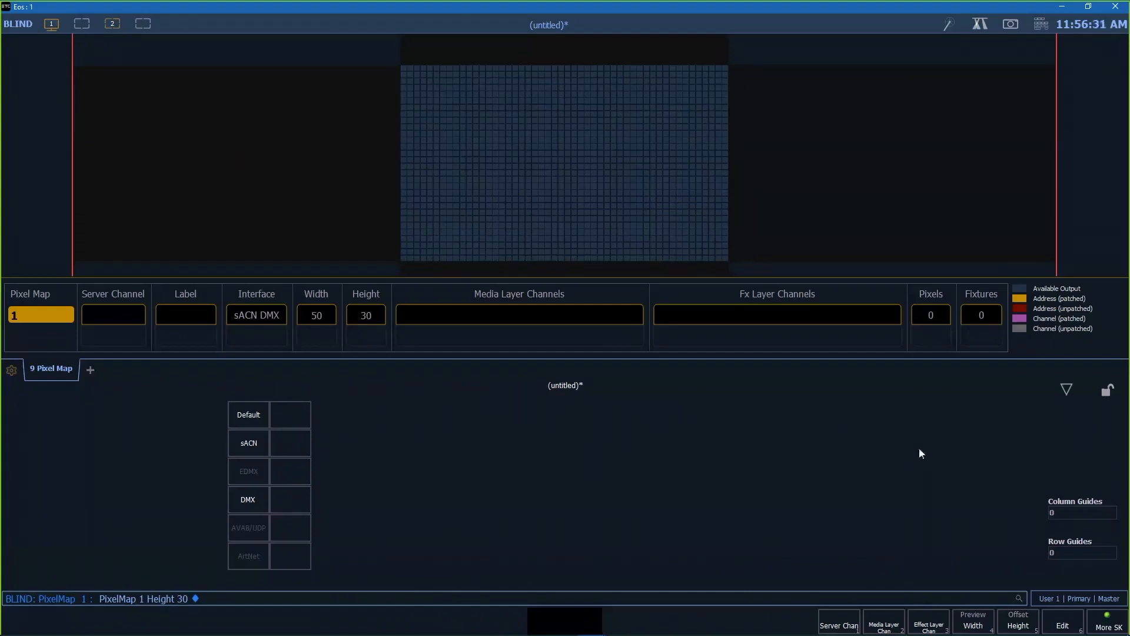
# Start editing pixel map 1, look through the manufacturer fixture library and return to the show's fixture list
pyautogui.click(1063, 629)
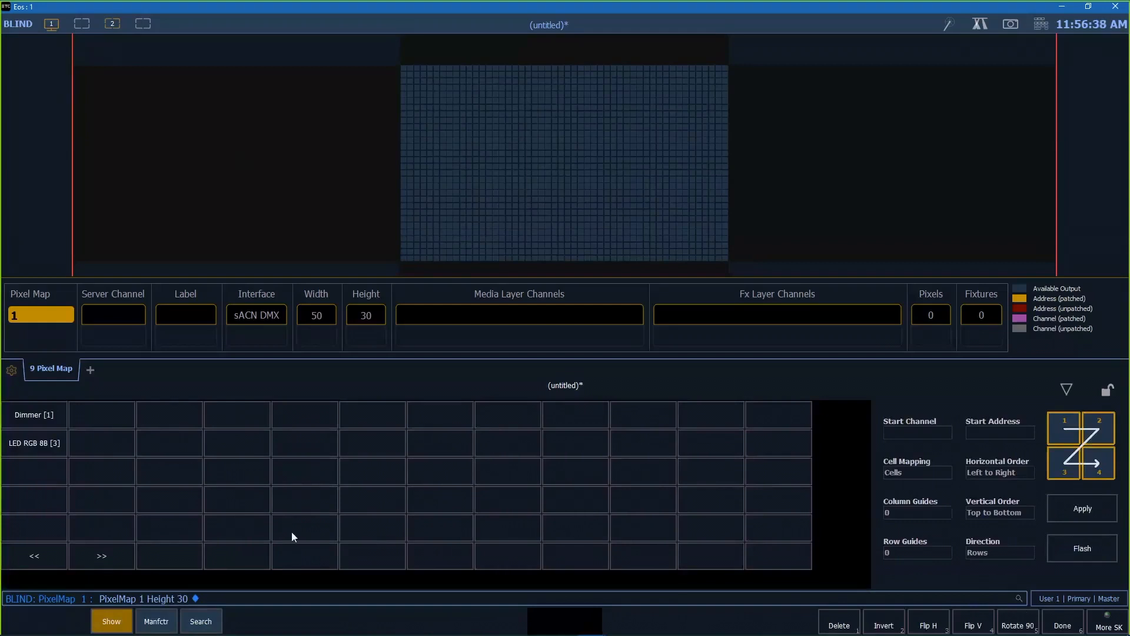
pyautogui.click(145, 619)
pyautogui.click(192, 624)
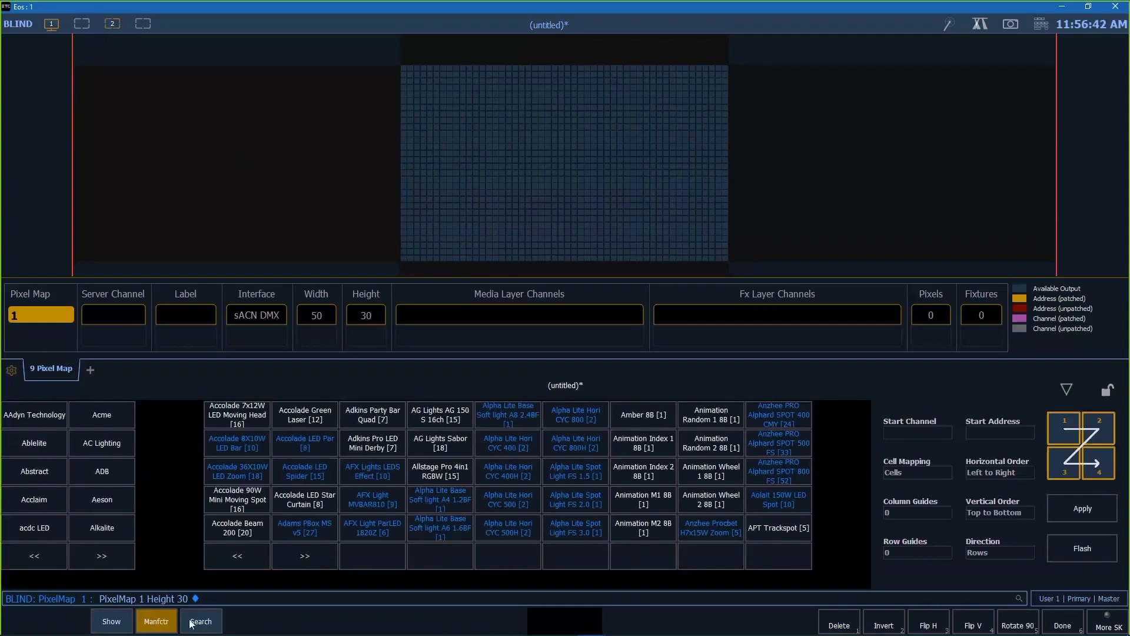
pyautogui.click(120, 623)
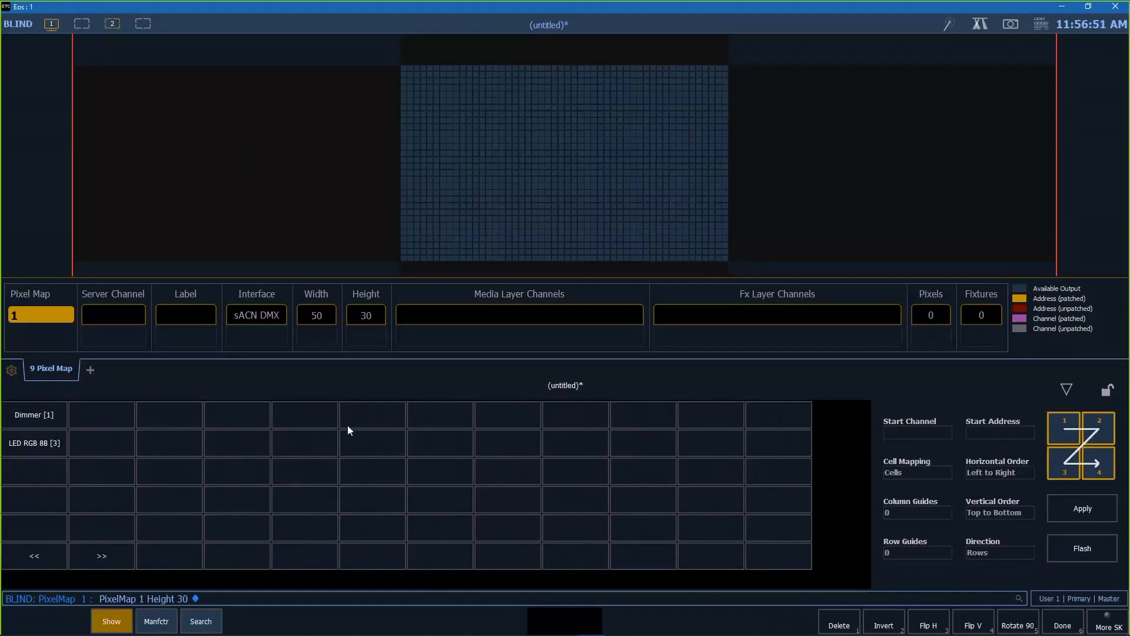
# Try placing an LED RGB 8B fixture with start address 1 on a cell near the grid's upper-left corner, and remove it
pyautogui.click(437, 100)
pyautogui.scroll(3, 452, 109)
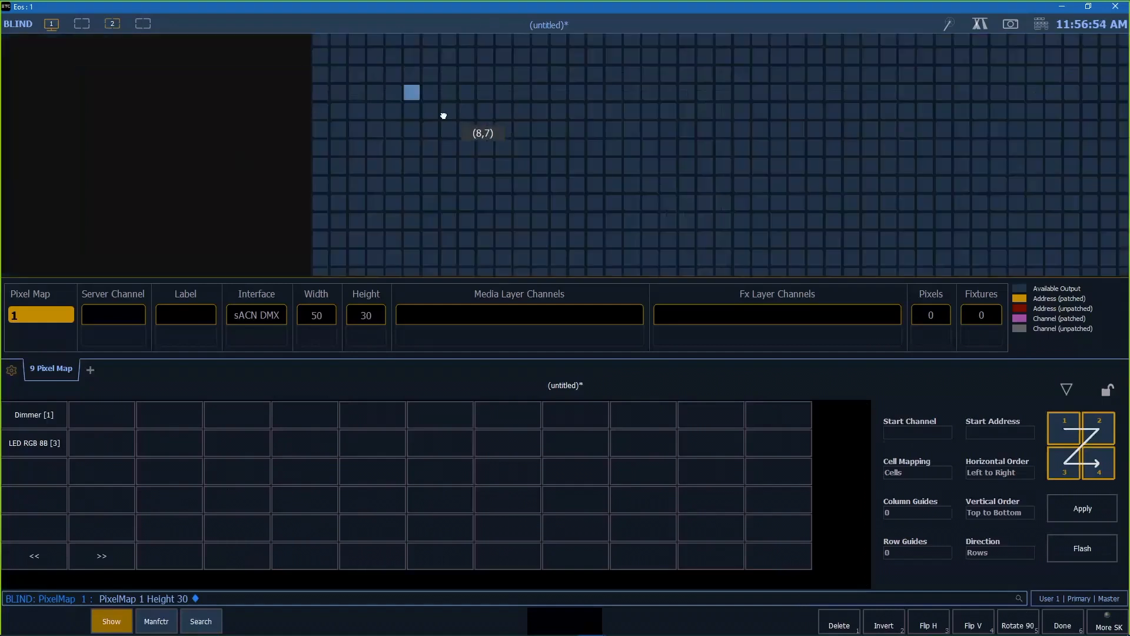
pyautogui.moveTo(443, 115); pyautogui.dragTo(451, 182)
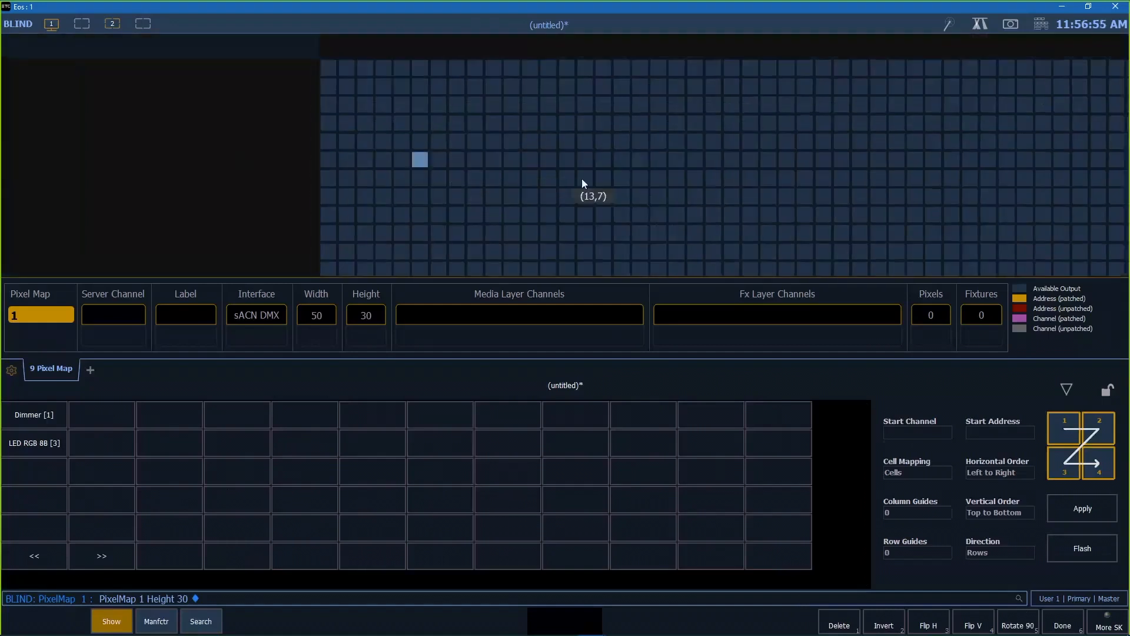
pyautogui.click(52, 439)
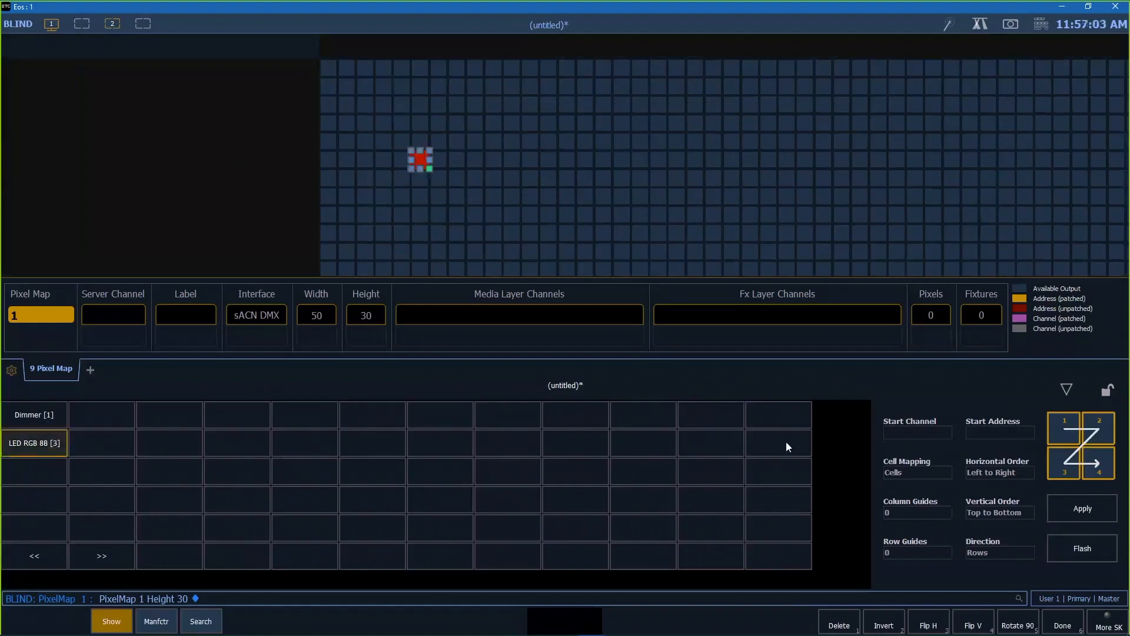
pyautogui.click(998, 431)
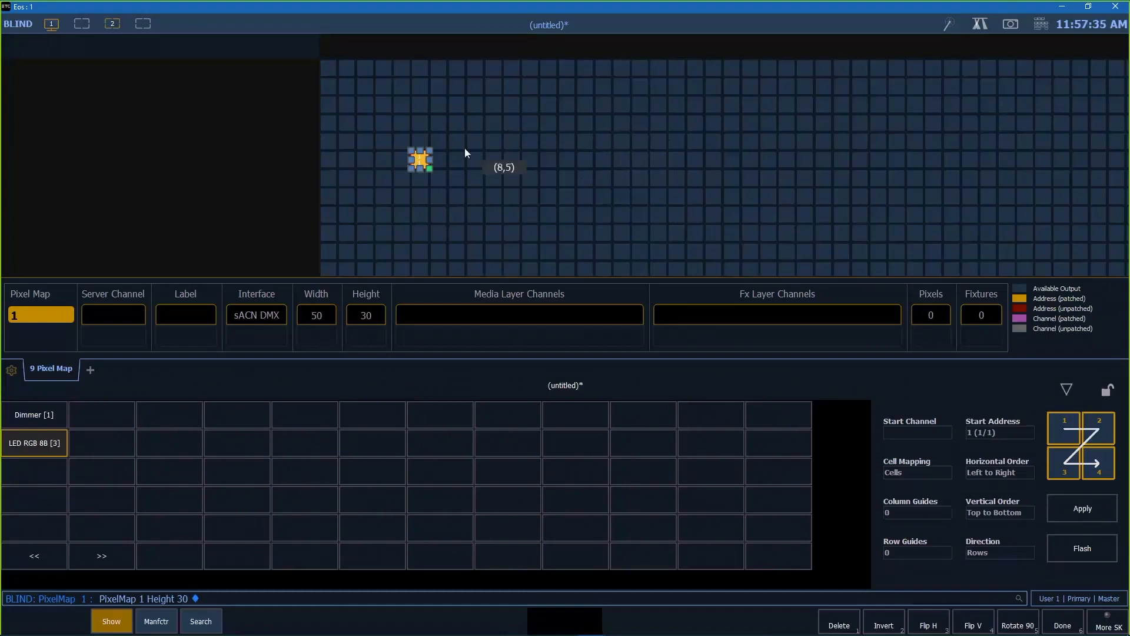
pyautogui.click(420, 159)
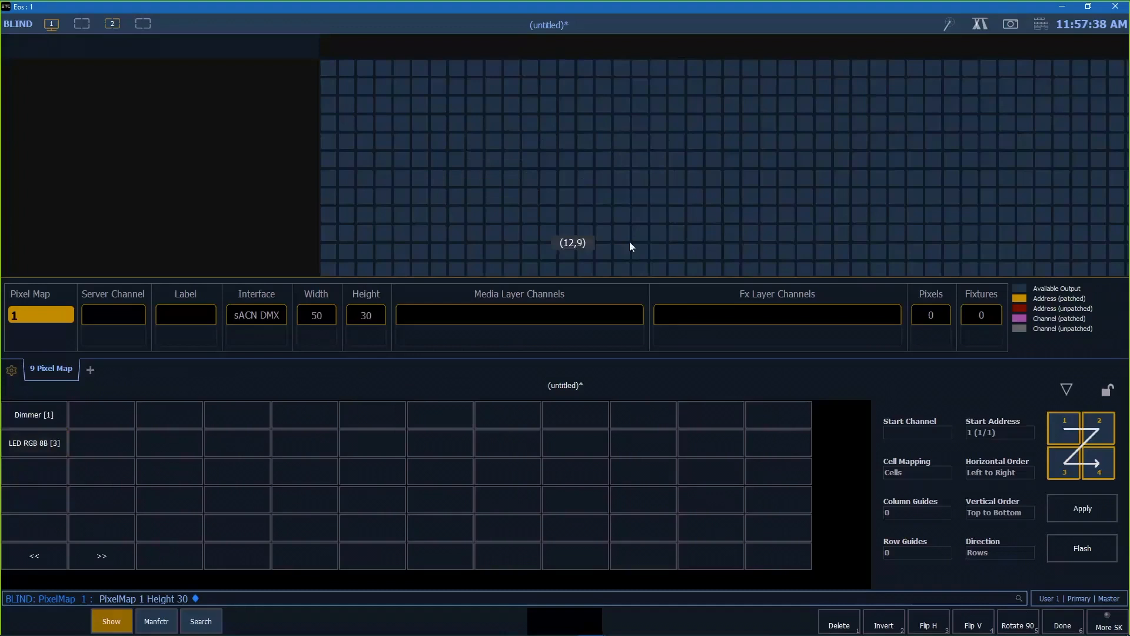
# Try placing channel 1 on a single cell near the grid's upper-left corner, and remove it
pyautogui.click(389, 107)
pyautogui.click(900, 433)
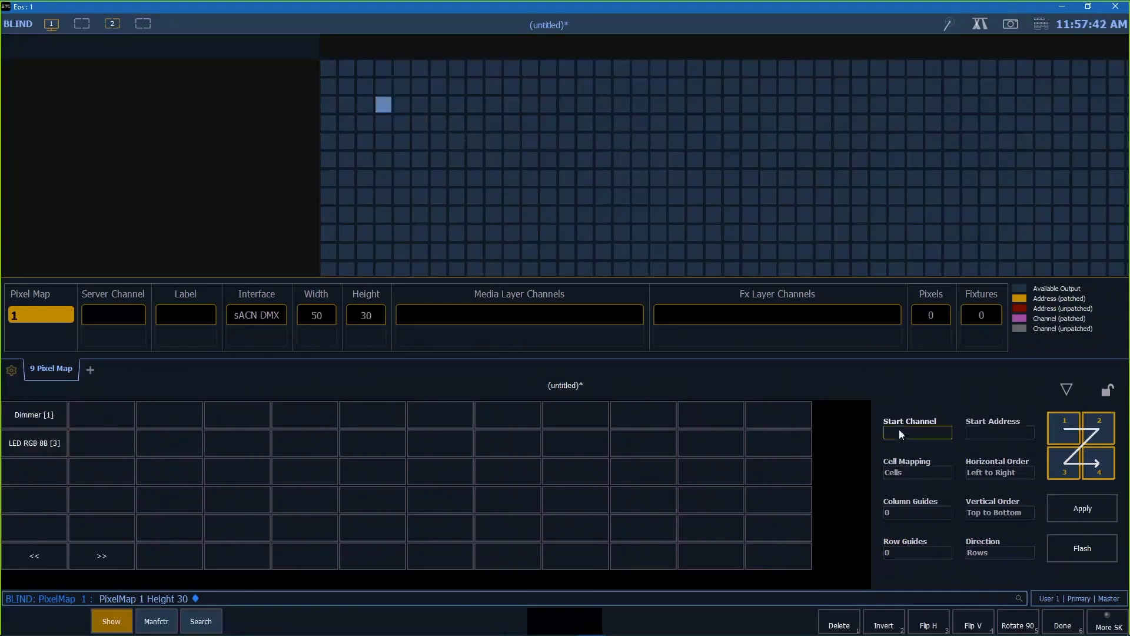
pyautogui.write('1')
pyautogui.press('Return')
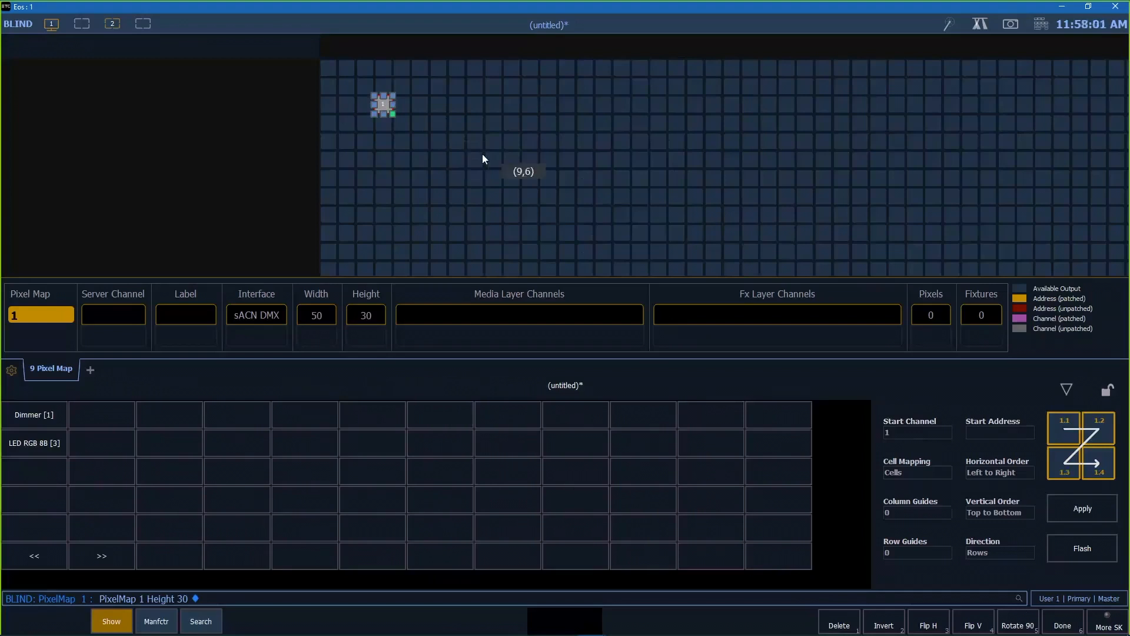
pyautogui.click(522, 177)
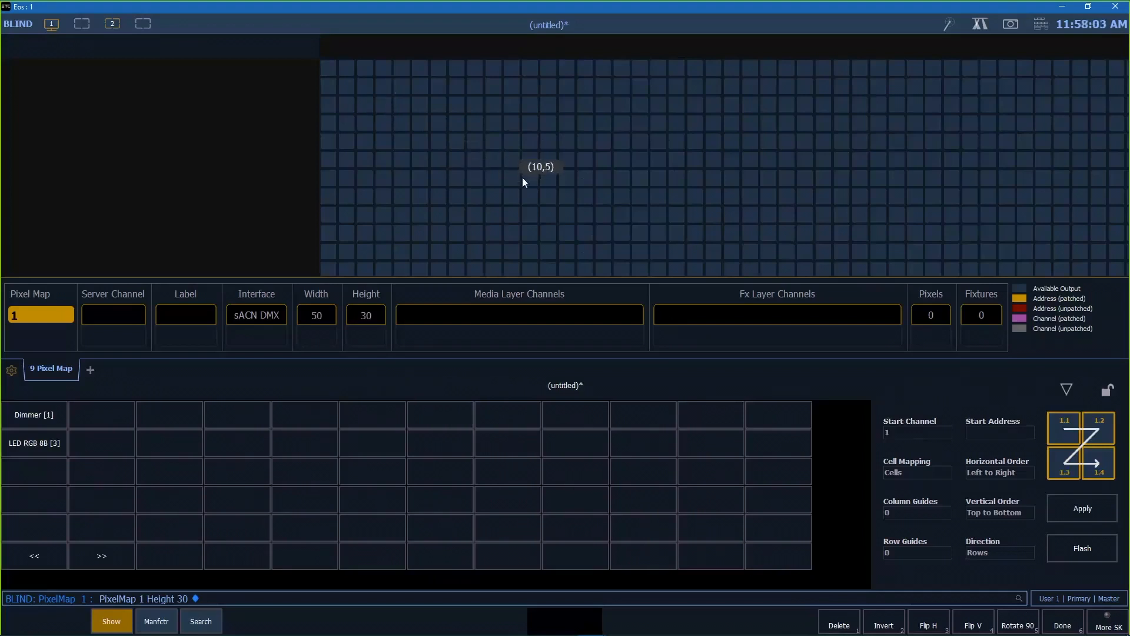
# Set the Cell Mapping to Fixtures for the pixel map
pyautogui.scroll(-3, 647, 186)
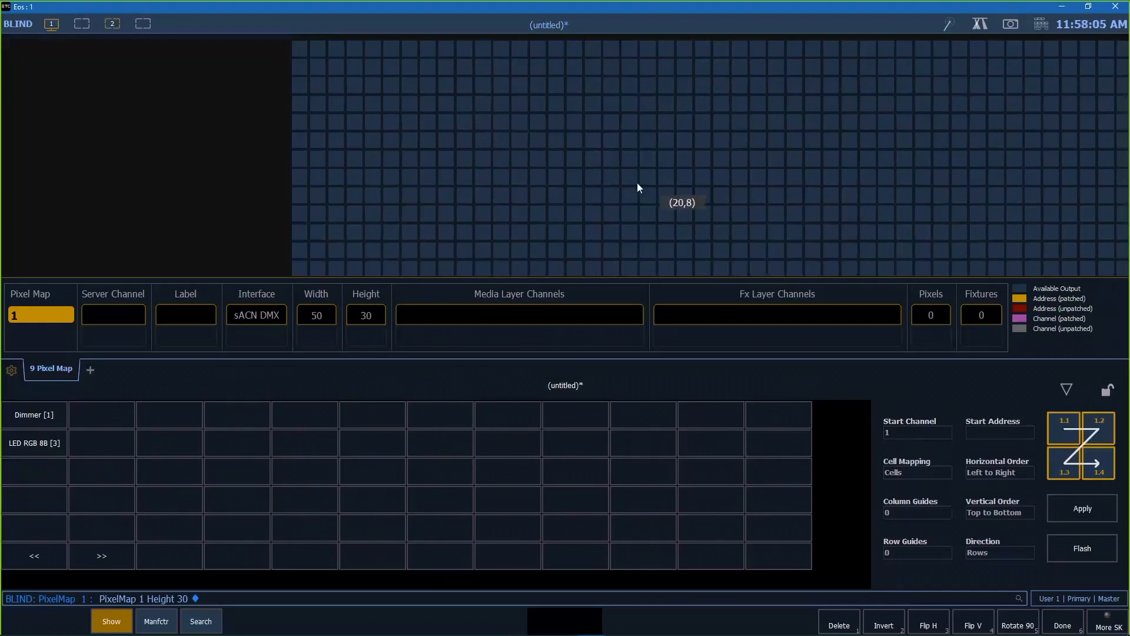
pyautogui.moveTo(637, 183); pyautogui.dragTo(612, 155)
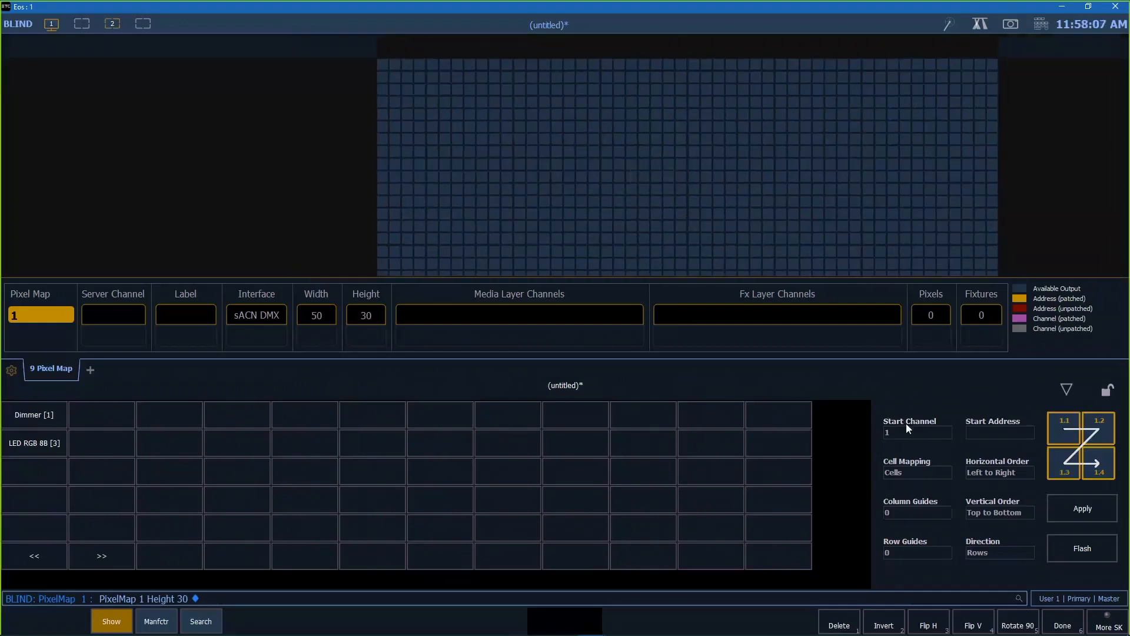
pyautogui.click(900, 471)
pyautogui.click(913, 475)
pyautogui.click(918, 475)
# Select a block 23 cells wide and 8 cells high near the grid's upper-left corner and set the fill direction to Columns
pyautogui.moveTo(510, 178); pyautogui.dragTo(454, 129)
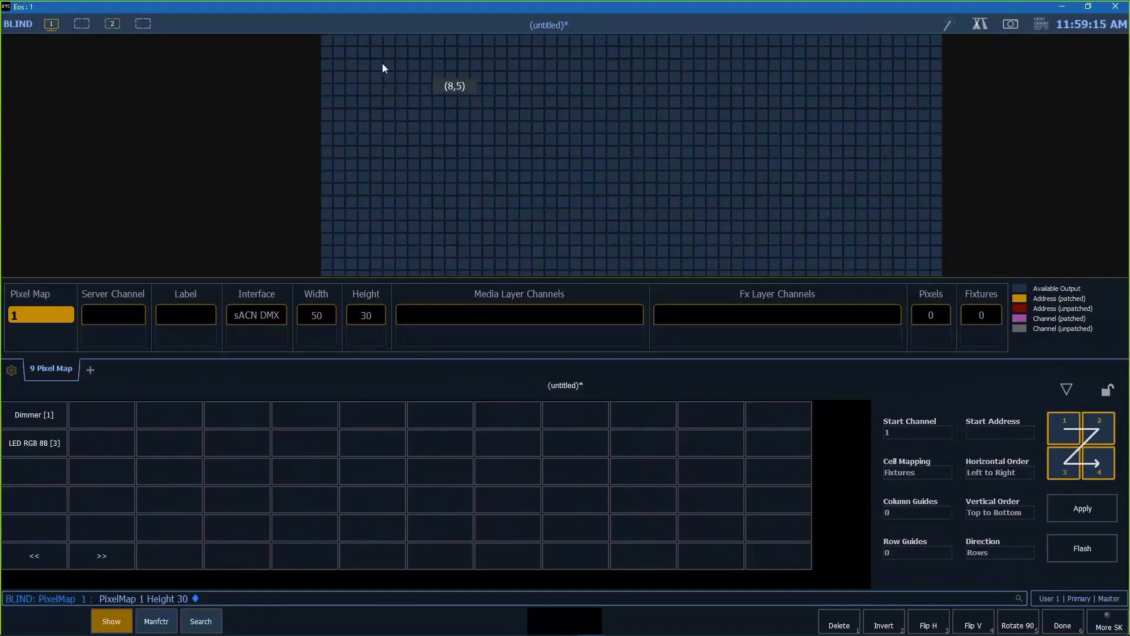
pyautogui.moveTo(352, 66); pyautogui.dragTo(626, 157)
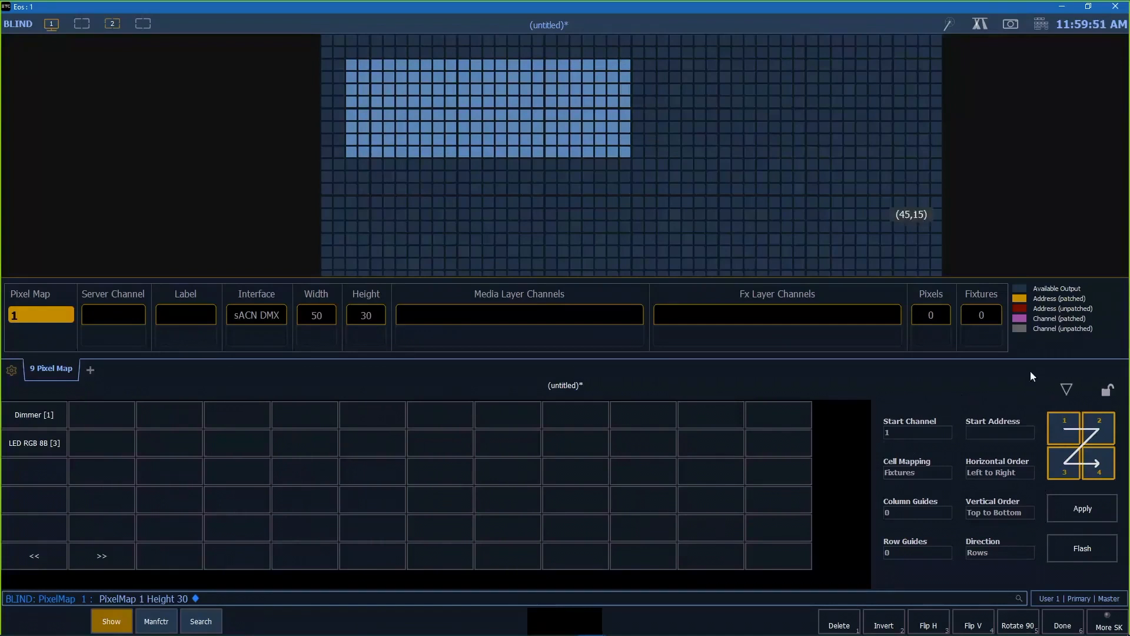
pyautogui.click(988, 552)
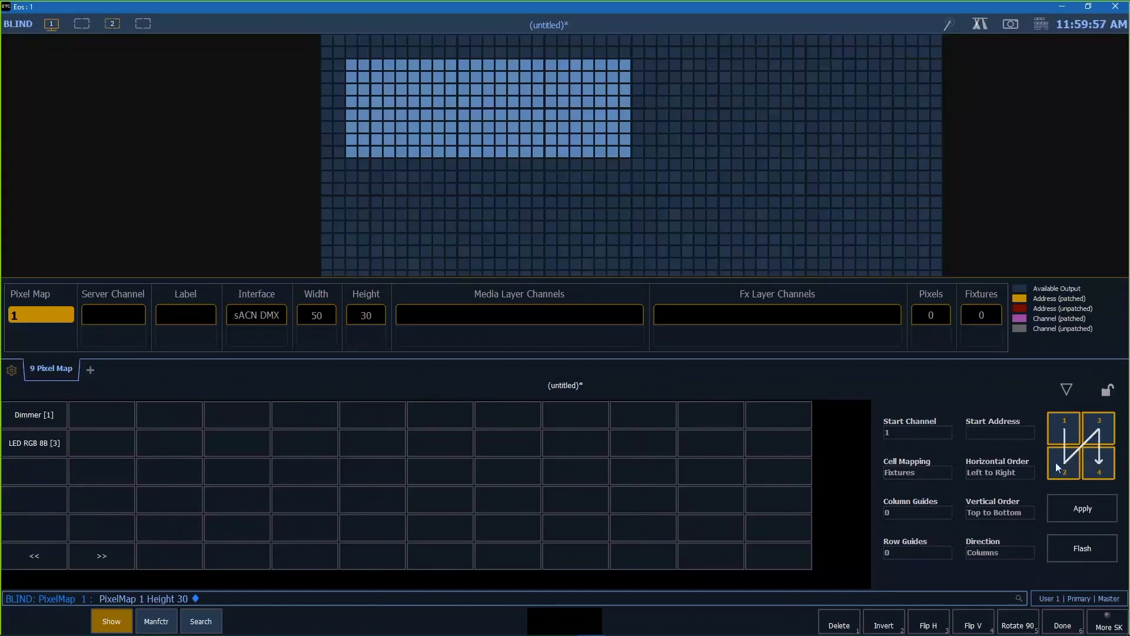
pyautogui.click(1002, 472)
pyautogui.click(1001, 472)
pyautogui.click(1001, 513)
pyautogui.click(1002, 509)
# Fill the selected block with fixtures from start channel 701 and finish editing the pixel map
pyautogui.write('701')
pyautogui.press('Return')
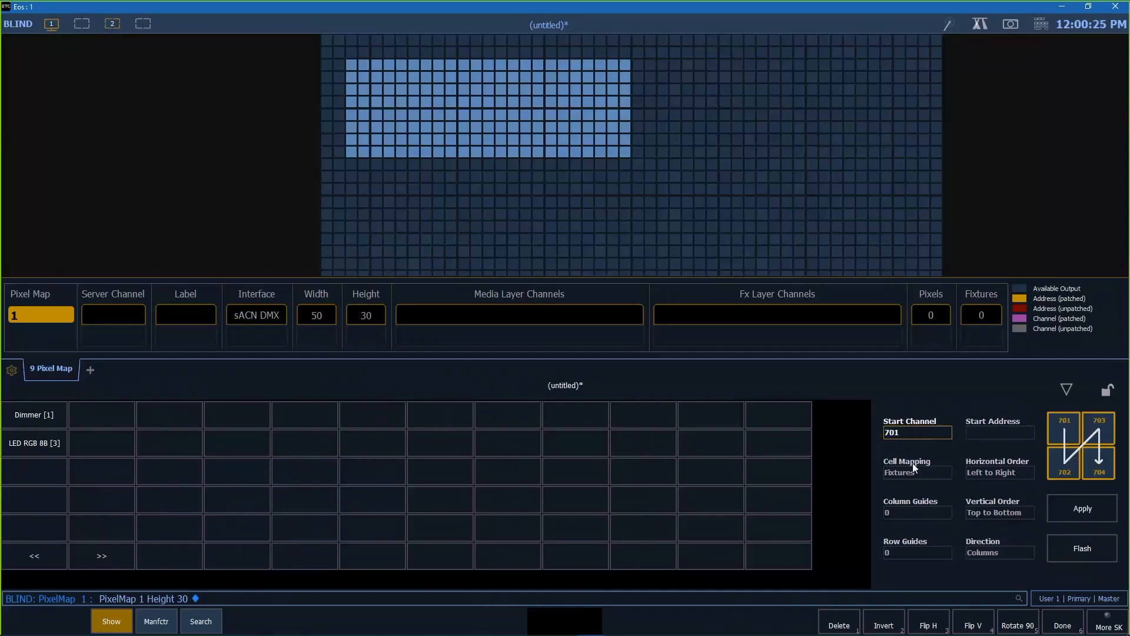
pyautogui.click(1080, 509)
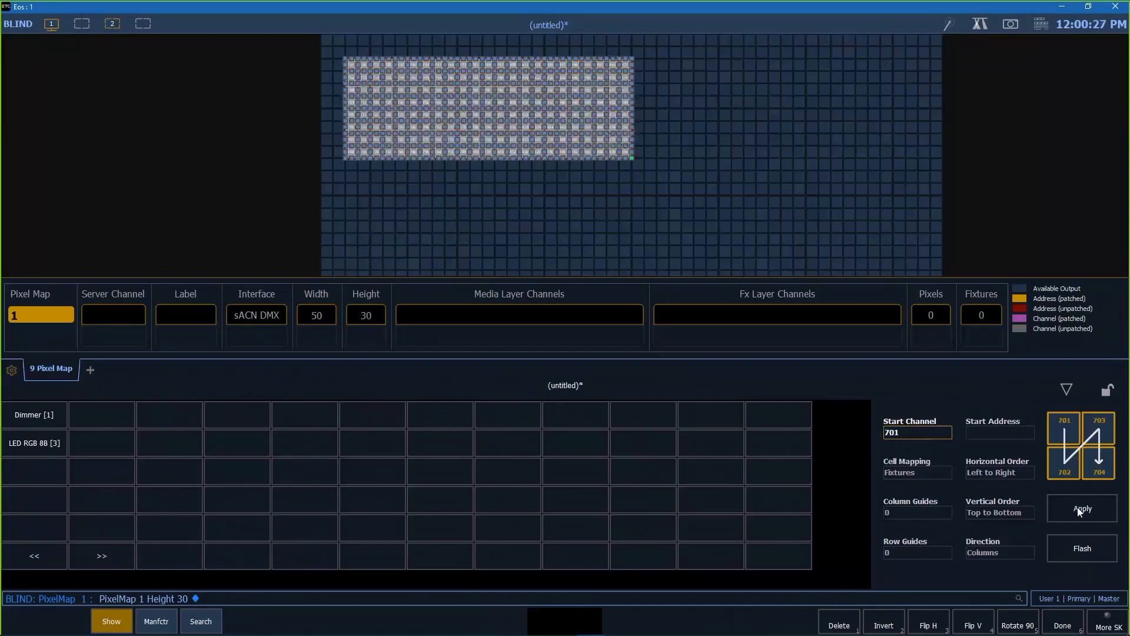
pyautogui.scroll(3, 450, 106)
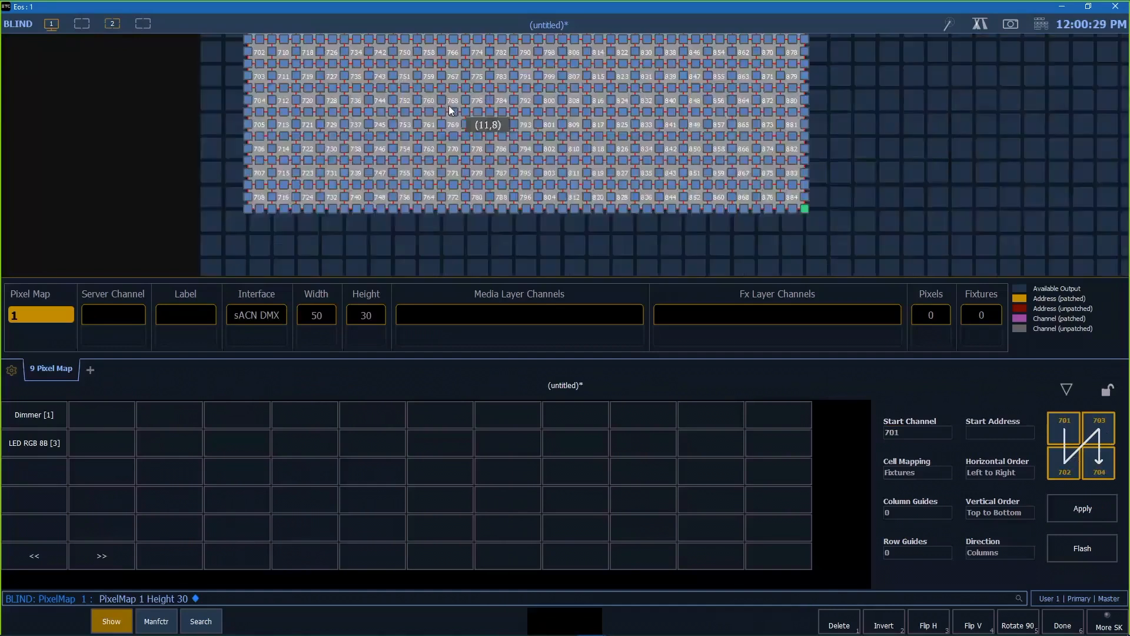
pyautogui.moveTo(508, 233); pyautogui.dragTo(516, 263)
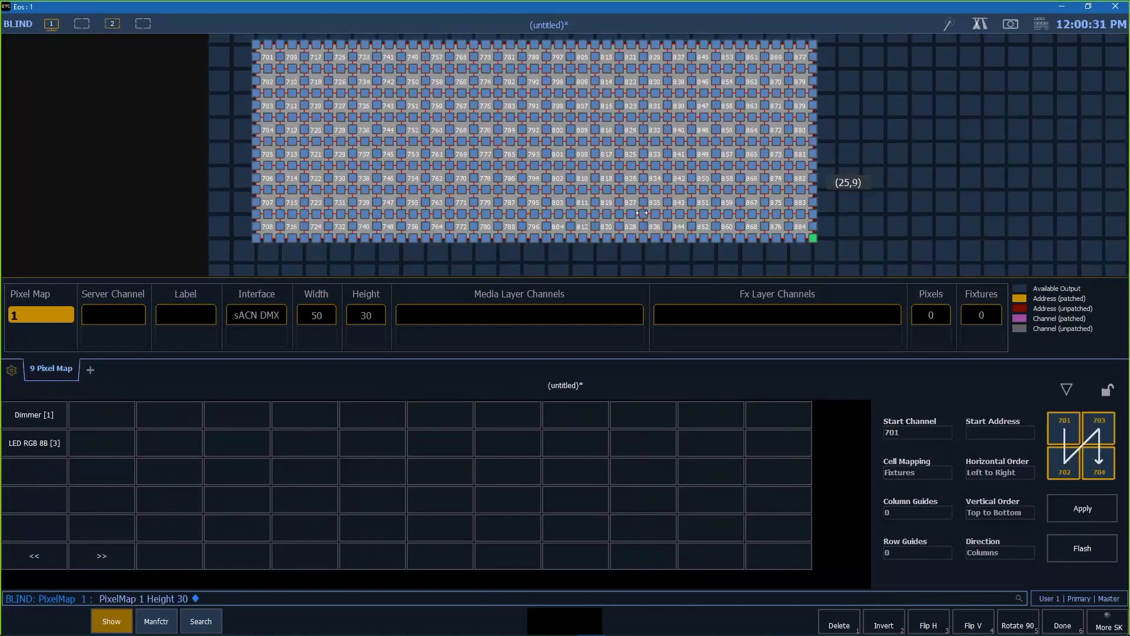
pyautogui.click(827, 153)
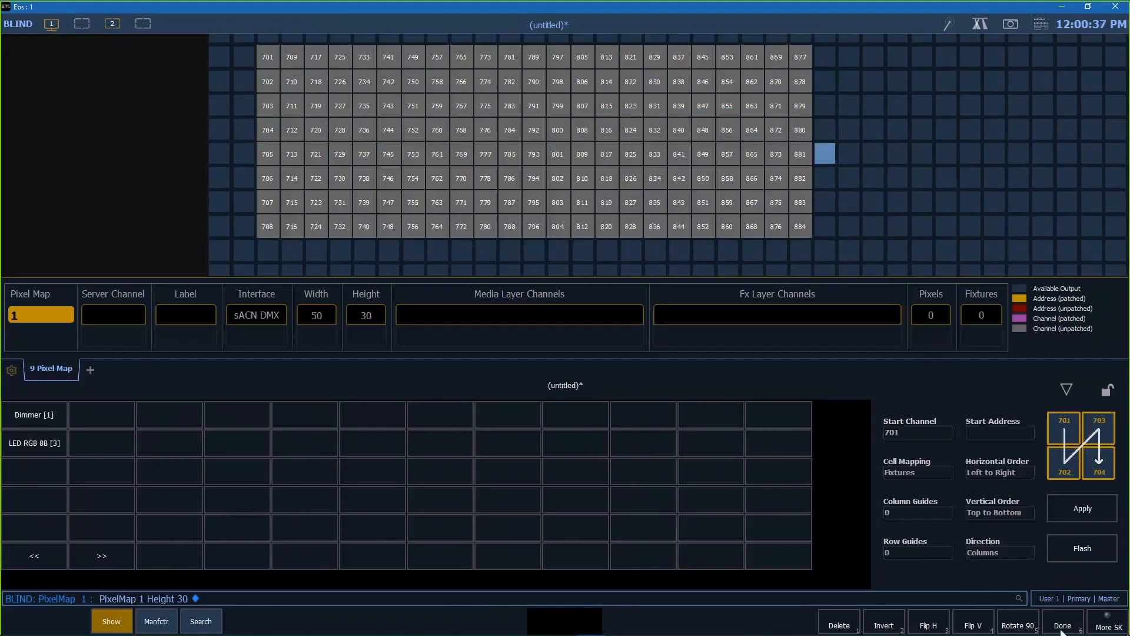
pyautogui.click(1063, 627)
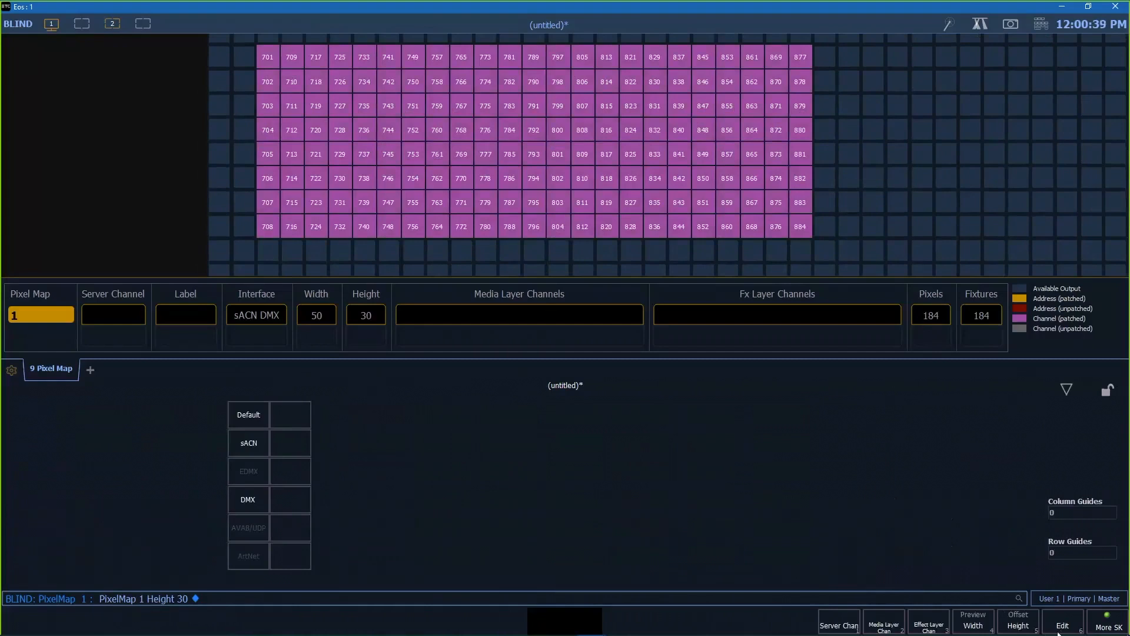
# Resume editing pixel map 1 and try box-selecting cells around the fixture block's right edge
pyautogui.click(1059, 629)
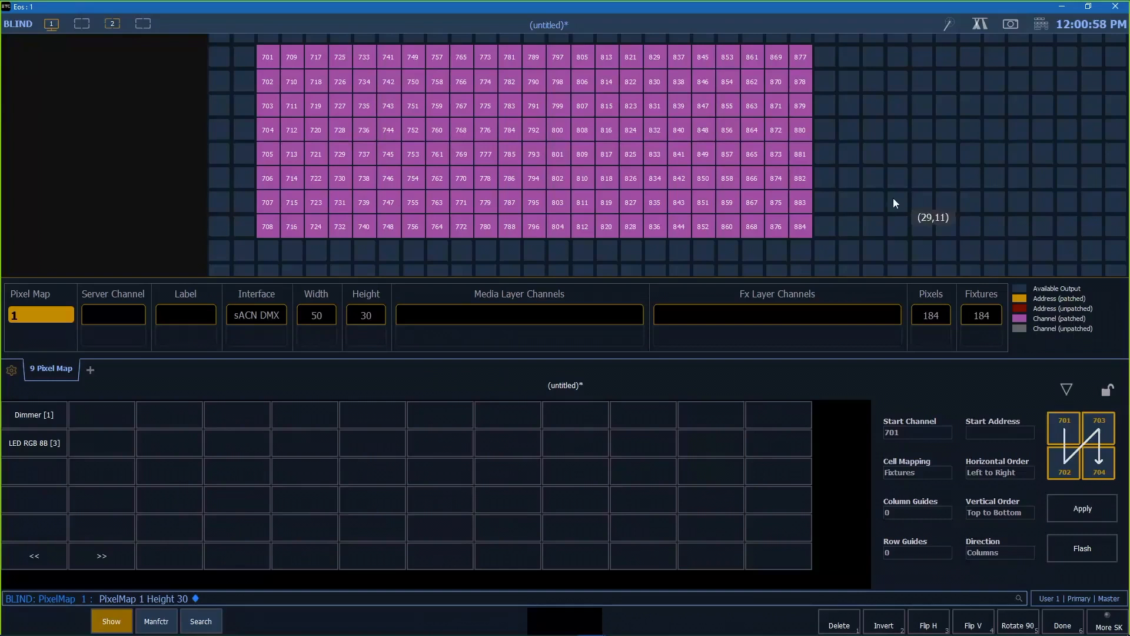
pyautogui.scroll(-3, 893, 198)
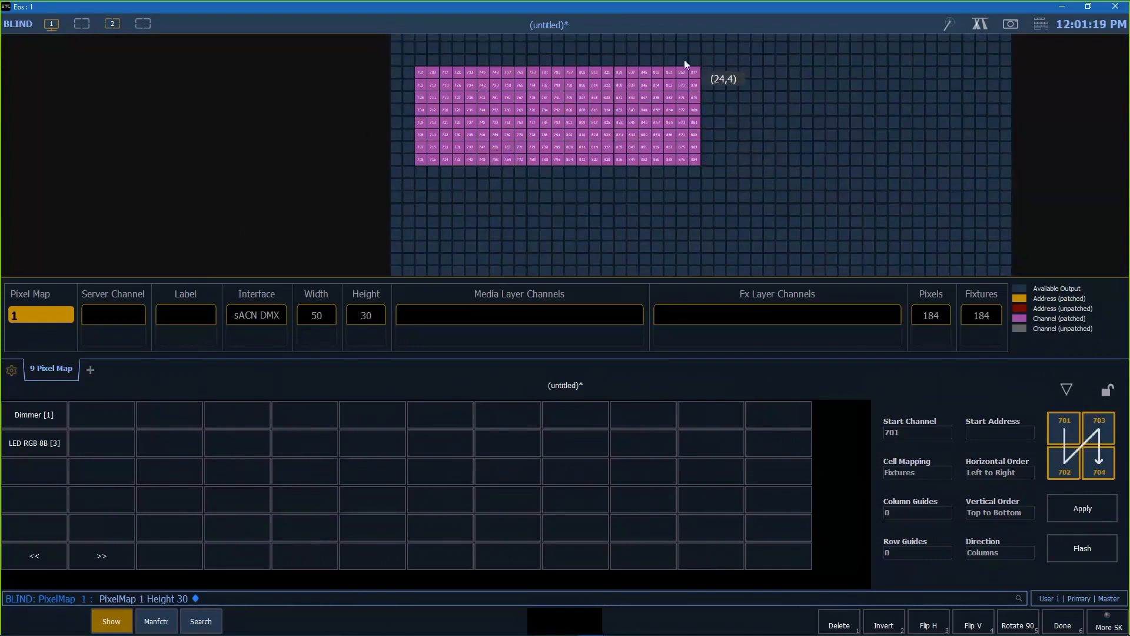
pyautogui.moveTo(684, 59); pyautogui.dragTo(712, 173)
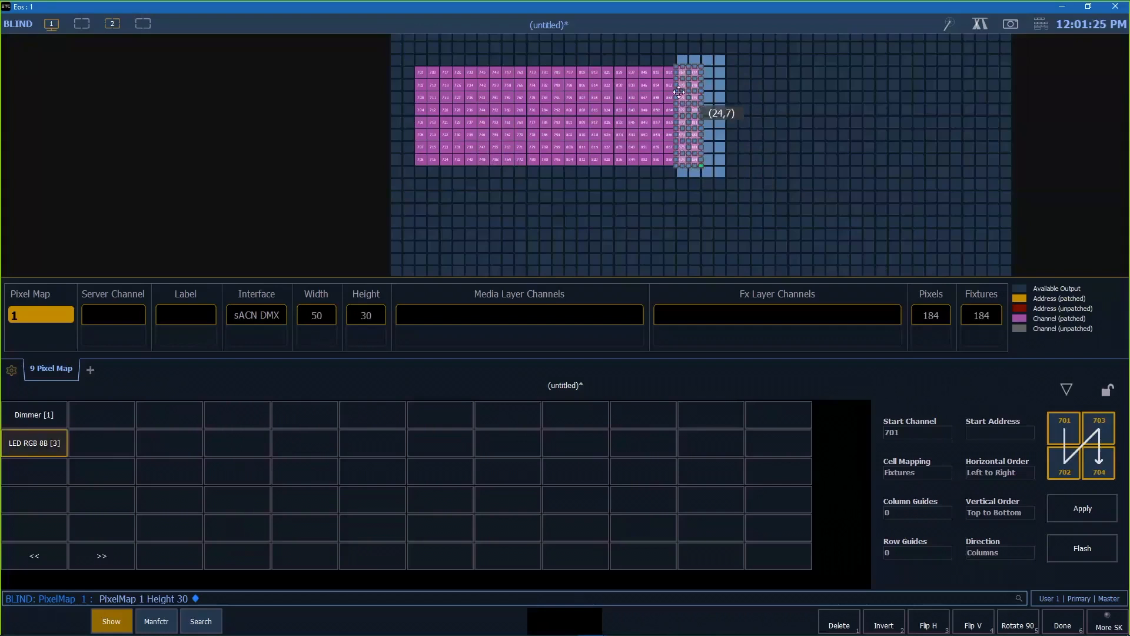
pyautogui.moveTo(709, 61); pyautogui.dragTo(730, 161)
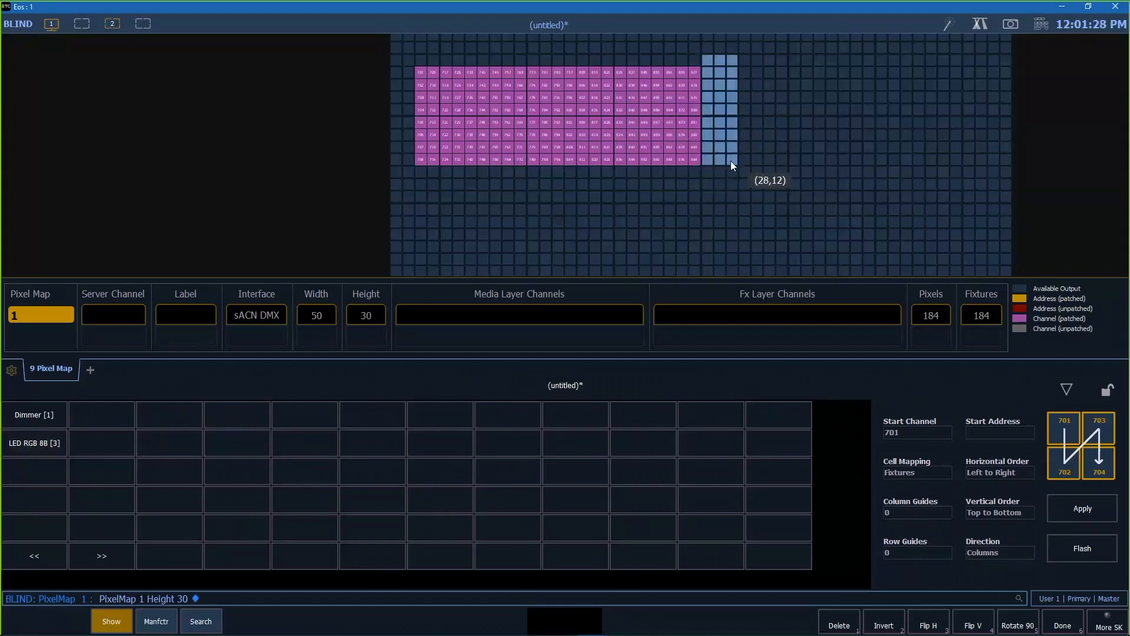
pyautogui.moveTo(695, 59); pyautogui.dragTo(722, 146)
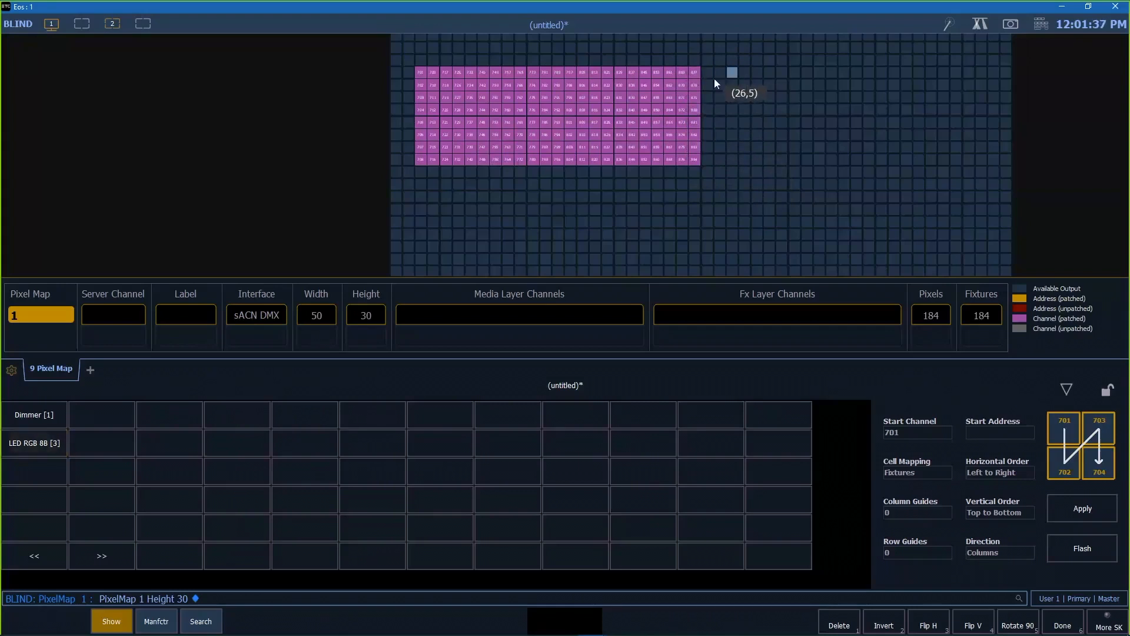
# Try stretching the channel 877 fixture to two by two cells, and shrink it back to a single cell
pyautogui.moveTo(696, 75)
pyautogui.mouseDown()
pyautogui.moveTo(730, 106)
pyautogui.moveTo(701, 80)
pyautogui.mouseUp()
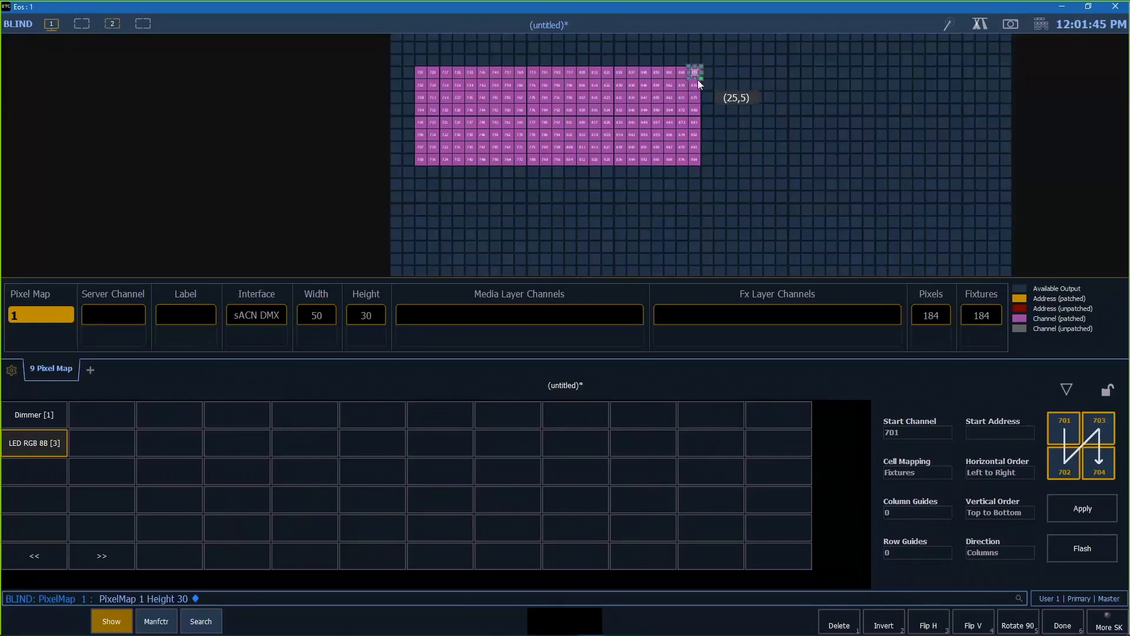
pyautogui.moveTo(698, 79); pyautogui.dragTo(708, 85)
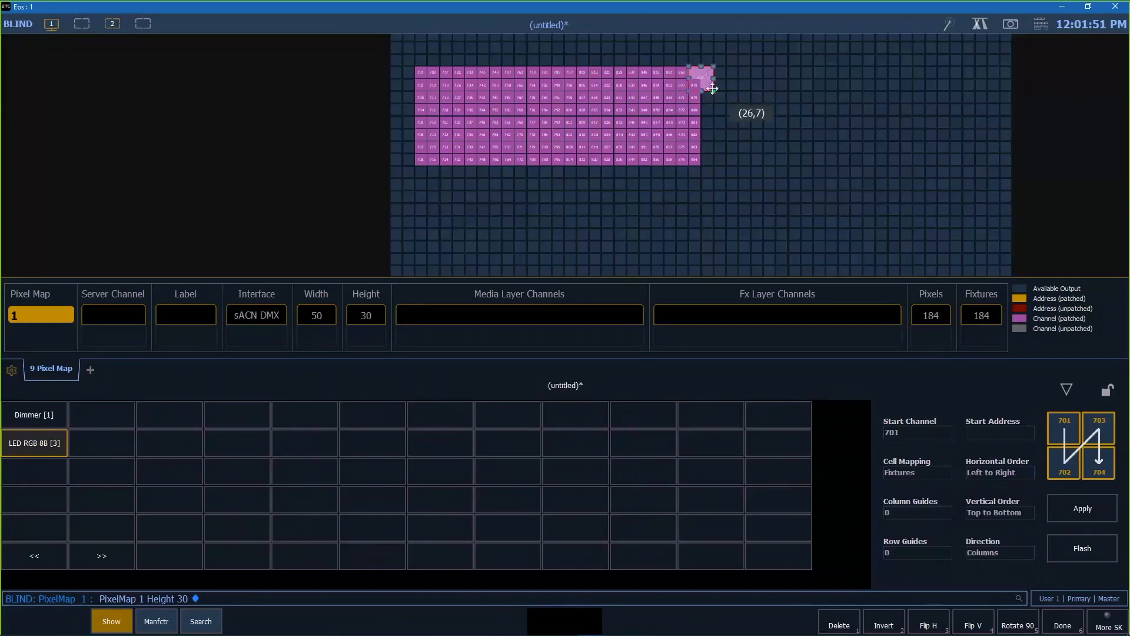
pyautogui.moveTo(708, 76)
pyautogui.mouseDown()
pyautogui.moveTo(716, 91)
pyautogui.moveTo(670, 73)
pyautogui.moveTo(701, 78)
pyautogui.mouseUp()
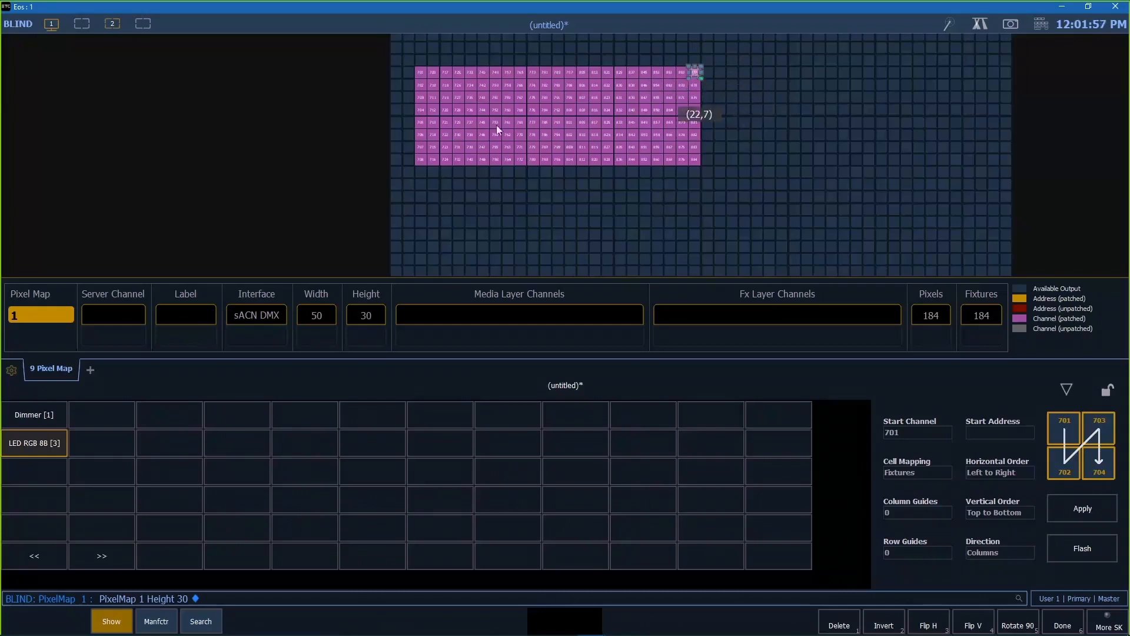
pyautogui.click(437, 52)
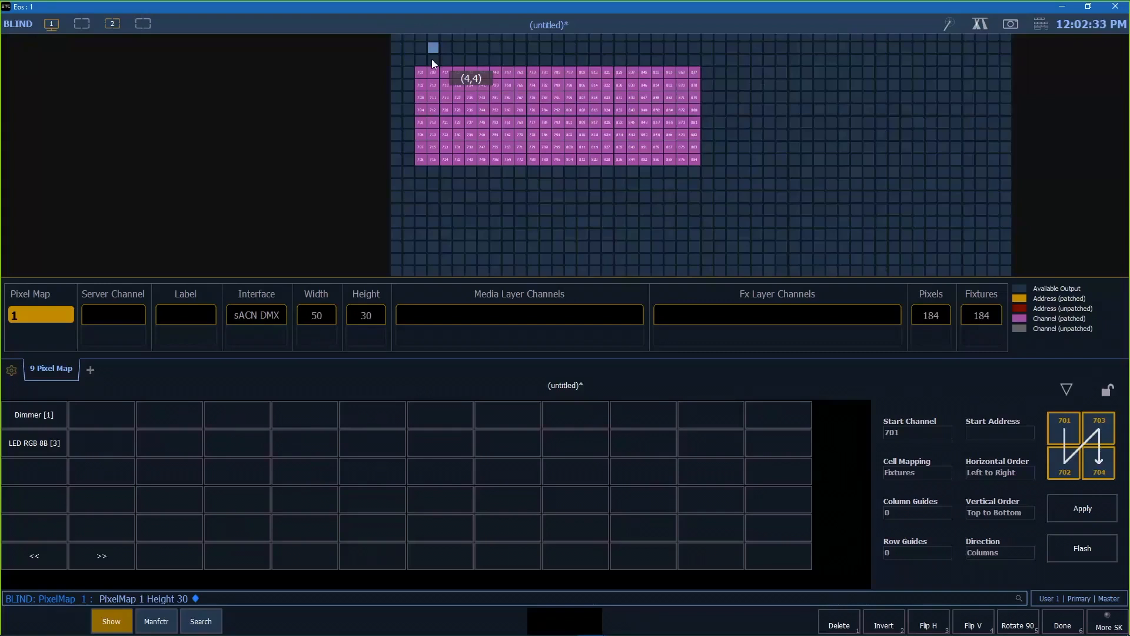
# Shift the fixture columns right to leave a gap of two cells after each of the first three columns
pyautogui.moveTo(437, 58); pyautogui.dragTo(732, 182)
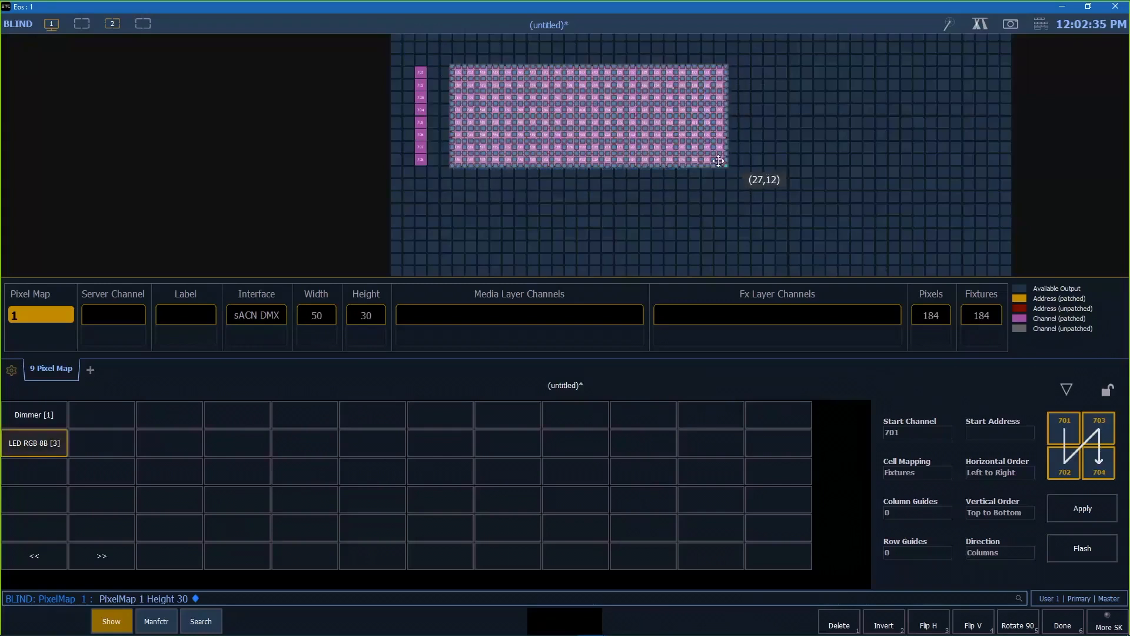
pyautogui.moveTo(468, 46); pyautogui.dragTo(746, 161)
pyautogui.click(544, 47)
pyautogui.moveTo(509, 62); pyautogui.dragTo(765, 164)
pyautogui.click(732, 184)
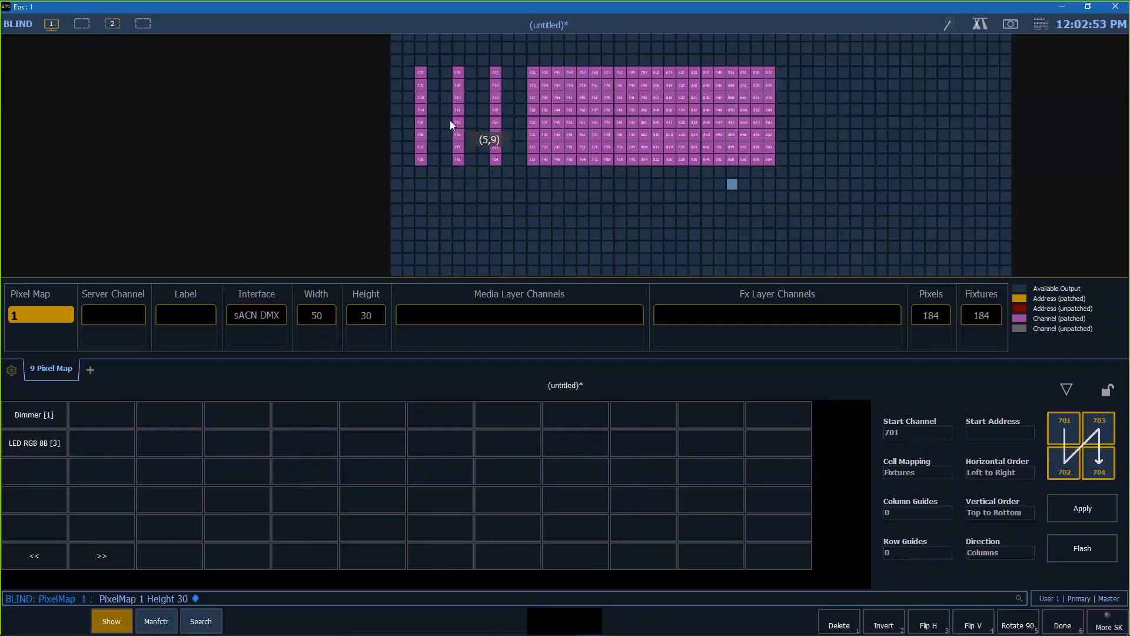
# Shift the fixture rows down to leave a gap of two cells below each of the first two rows, and finish editing
pyautogui.moveTo(409, 83); pyautogui.dragTo(884, 204)
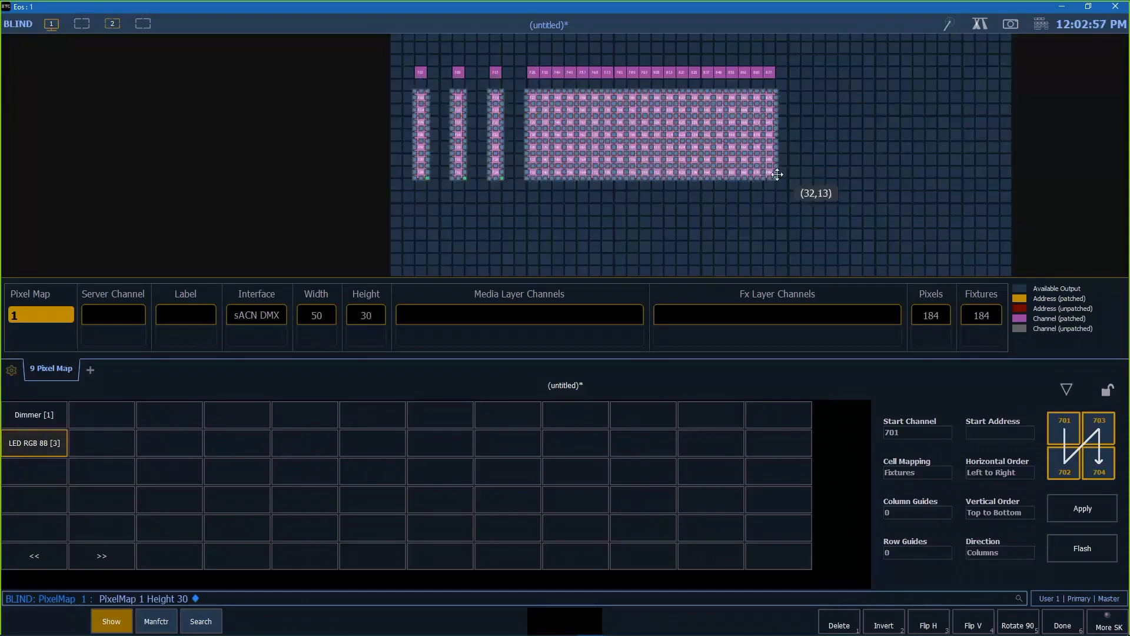
pyautogui.moveTo(777, 174); pyautogui.dragTo(781, 181)
pyautogui.click(797, 161)
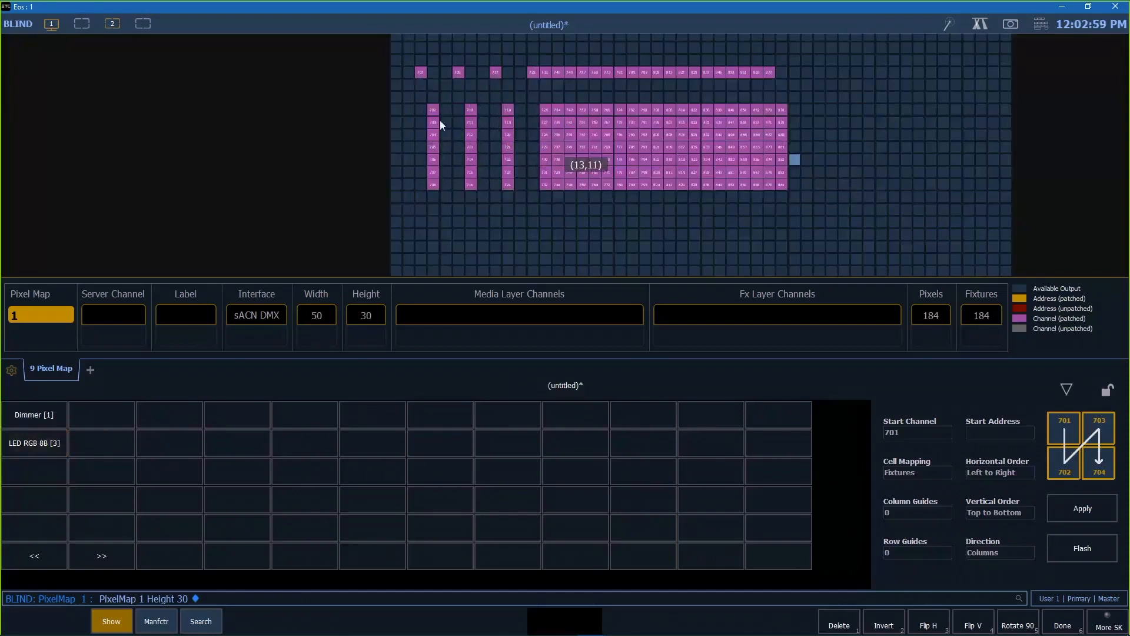
pyautogui.moveTo(406, 94); pyautogui.dragTo(812, 242)
pyautogui.moveTo(779, 179); pyautogui.dragTo(773, 187)
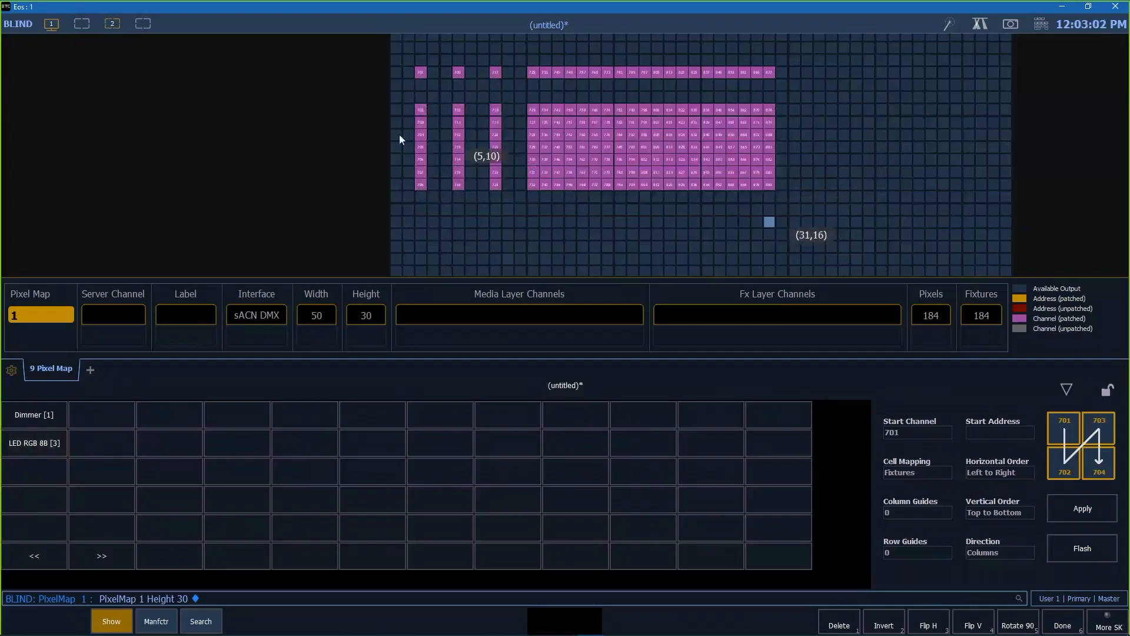
pyautogui.moveTo(403, 121); pyautogui.dragTo(802, 209)
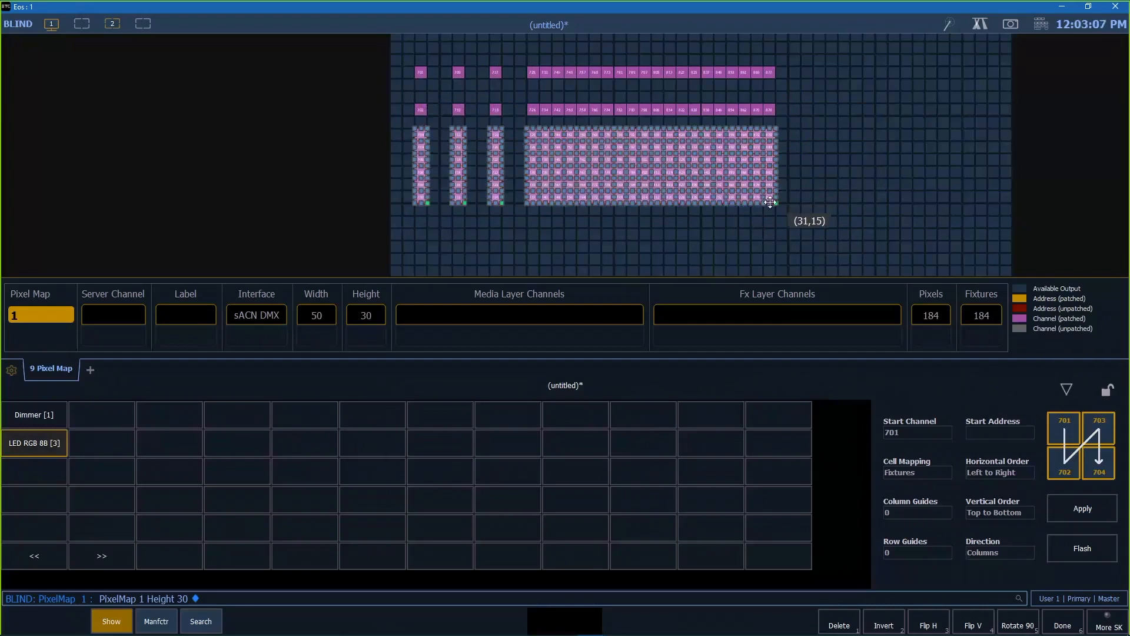
pyautogui.click(776, 200)
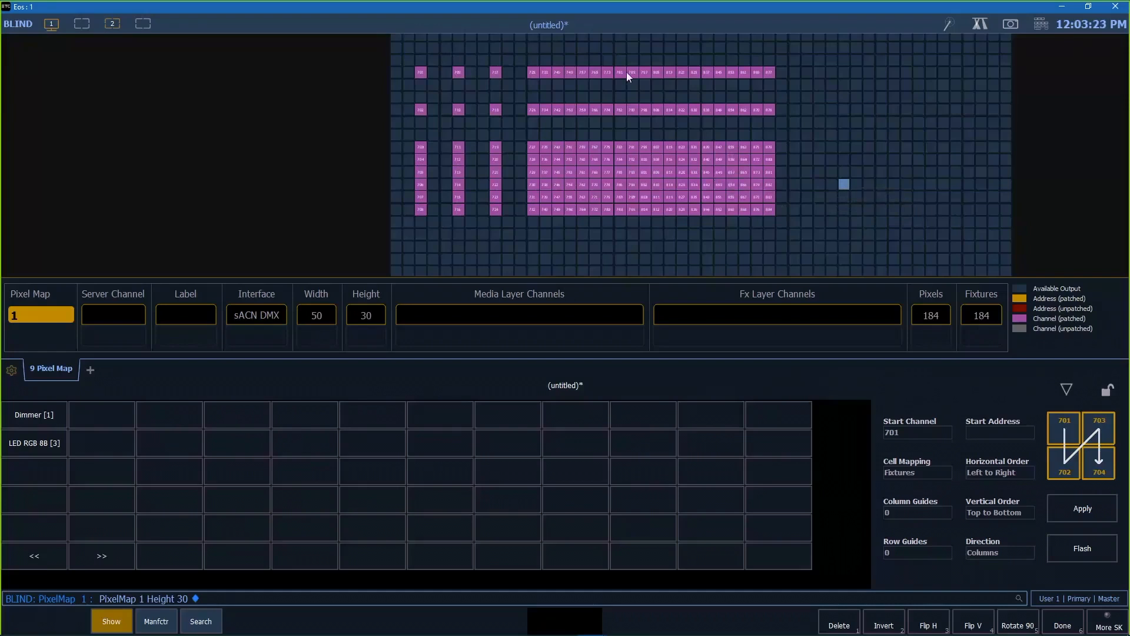
pyautogui.scroll(-3, 823, 155)
pyautogui.moveTo(633, 179); pyautogui.dragTo(634, 160)
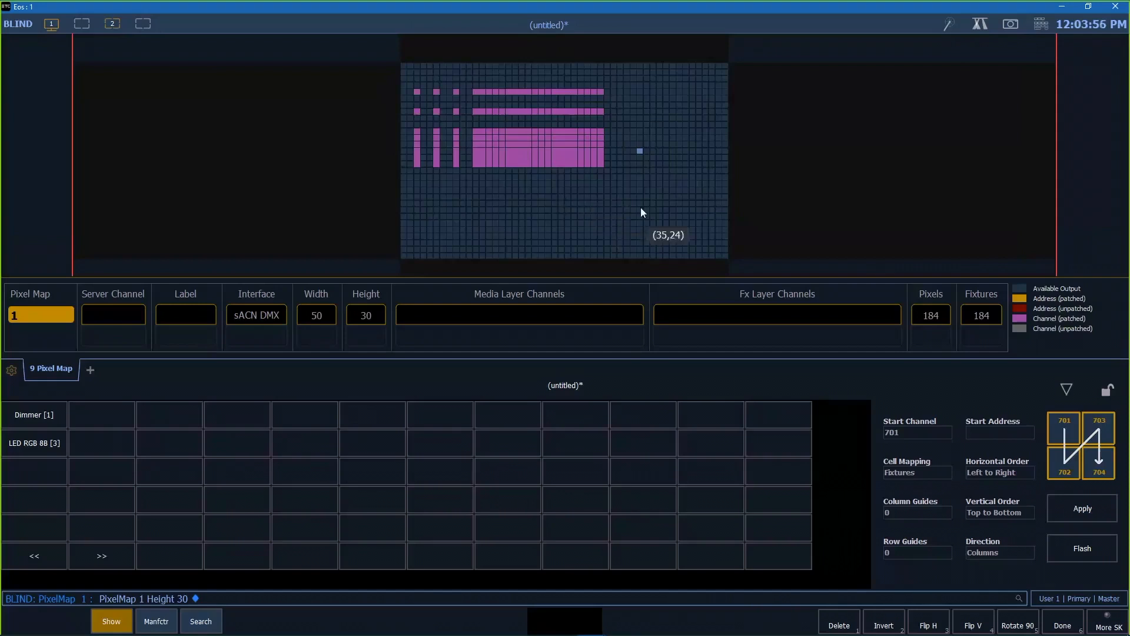
pyautogui.click(1067, 633)
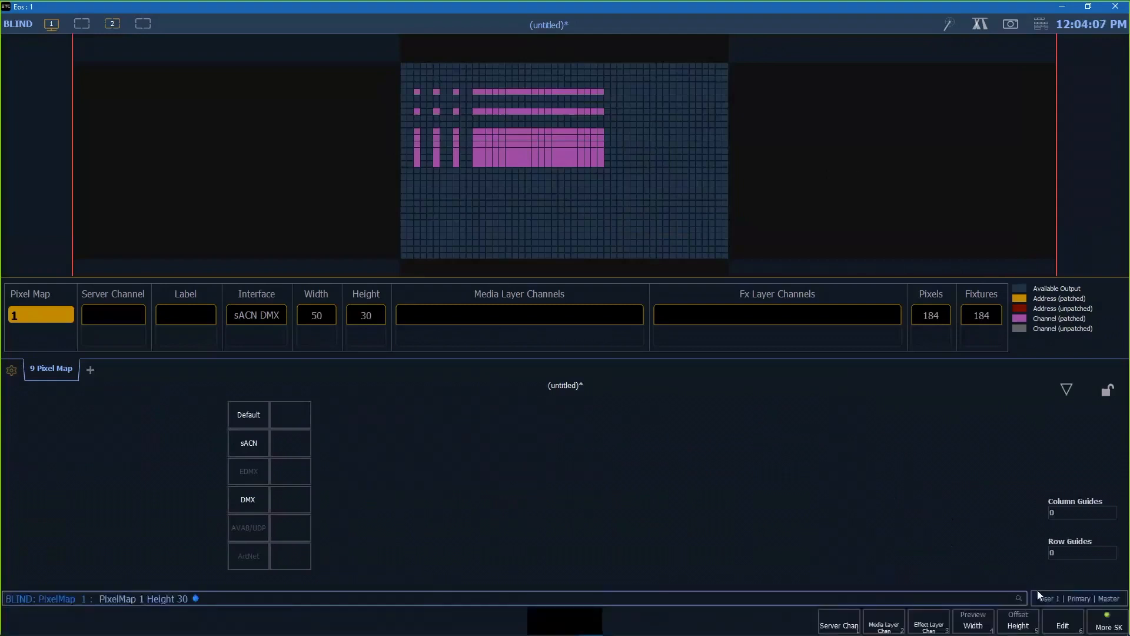
# Resume editing pixel map 1 and try reassigning the channel 884 cell to start channel 901
pyautogui.click(1063, 626)
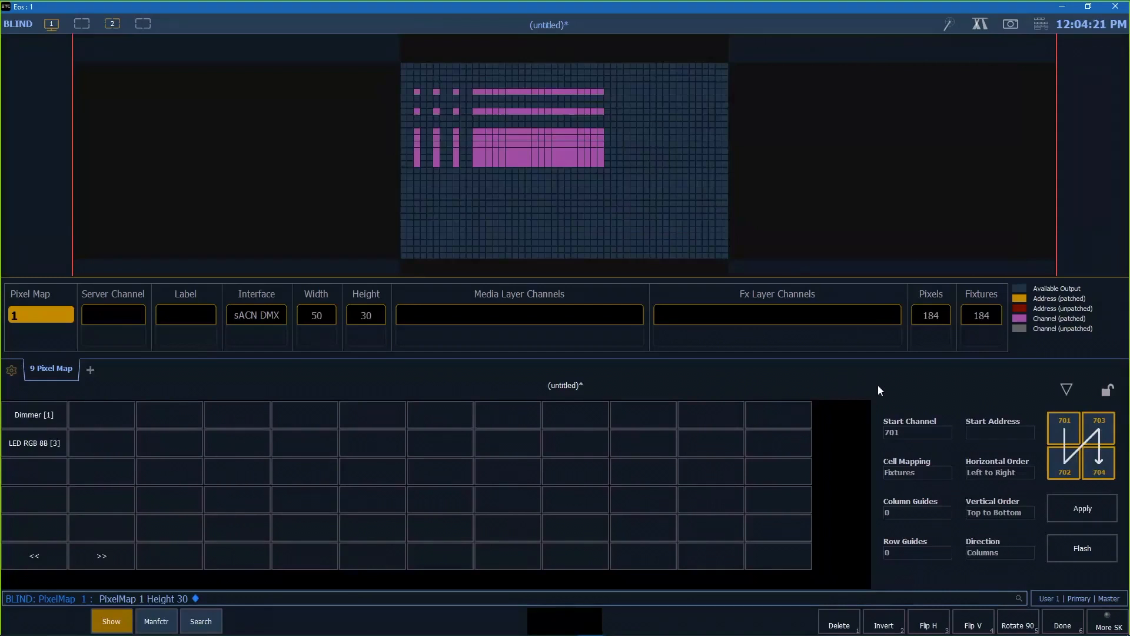
pyautogui.scroll(5, 569, 154)
pyautogui.click(569, 169)
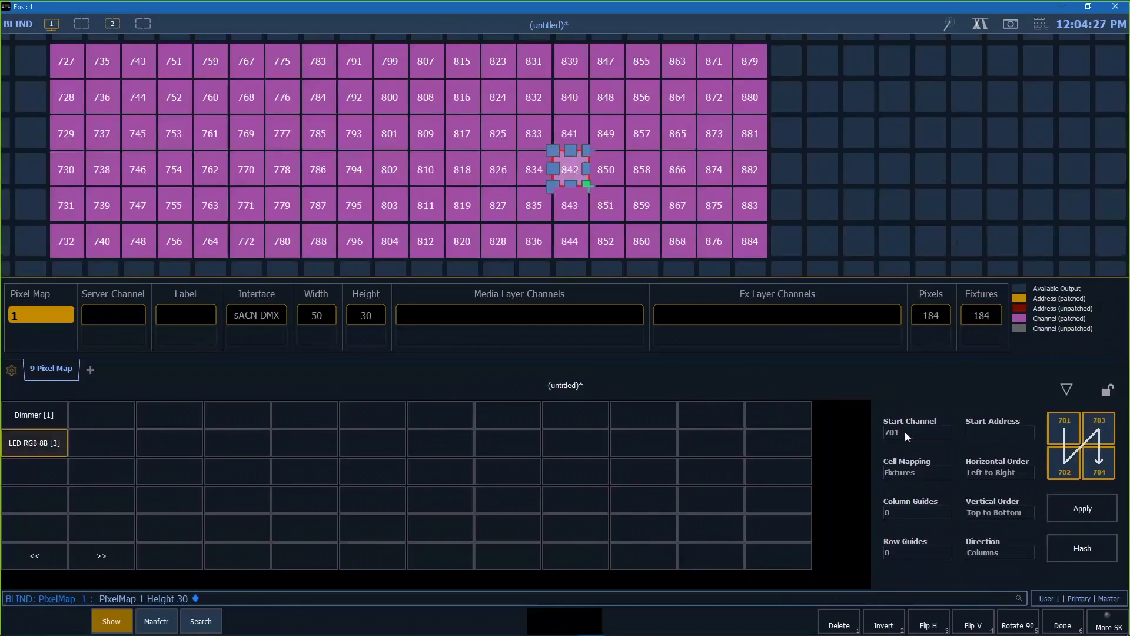
pyautogui.click(751, 241)
pyautogui.click(906, 433)
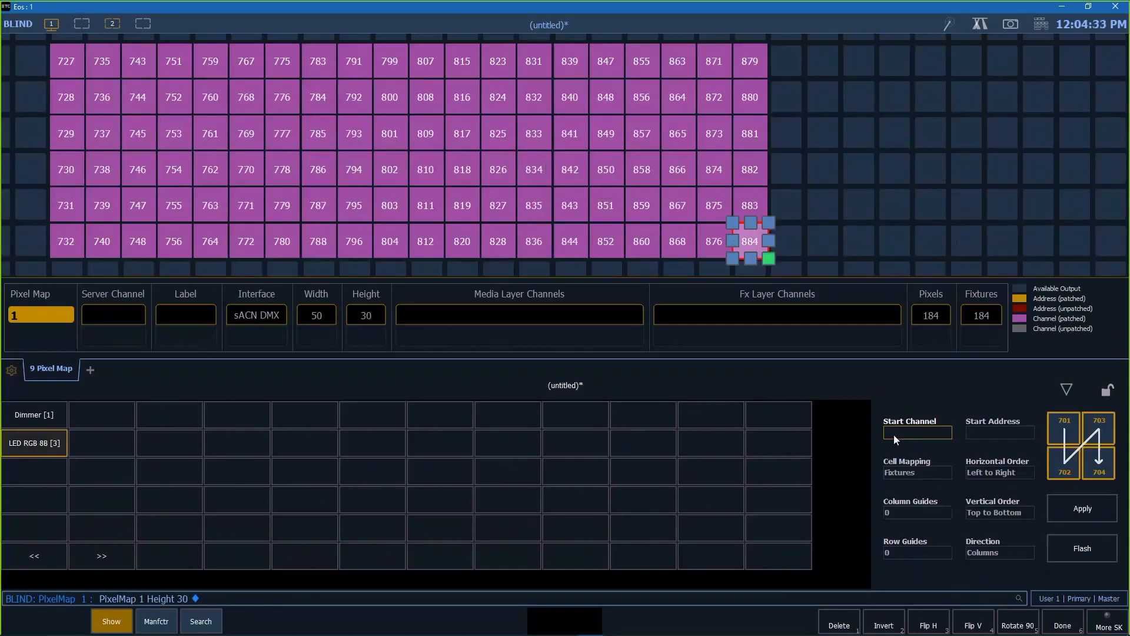
pyautogui.click(1084, 501)
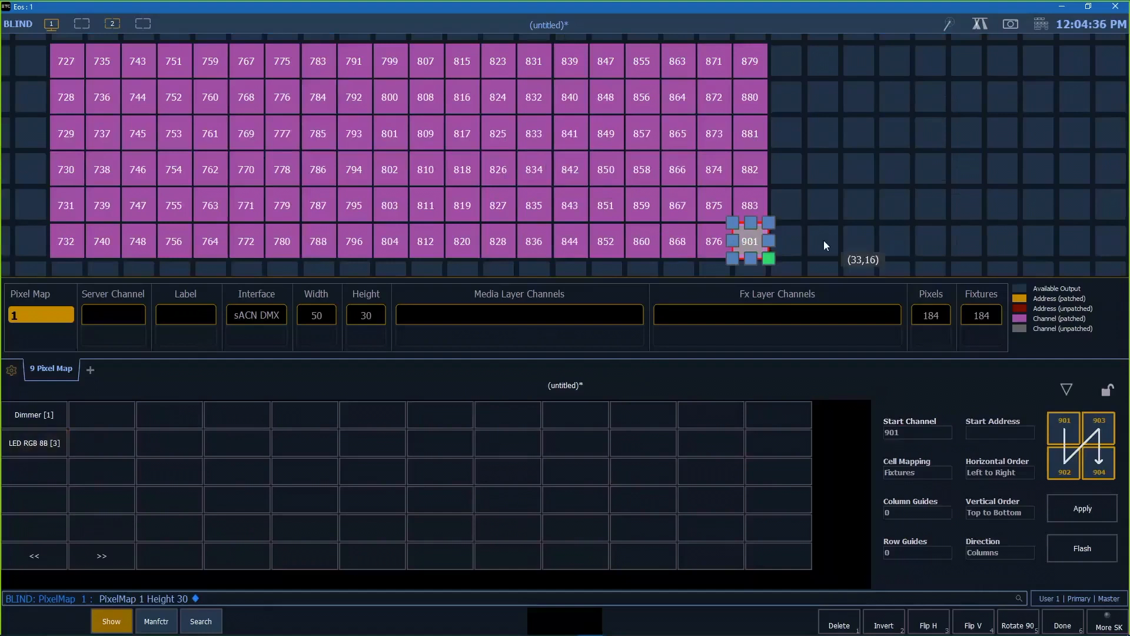
# Set the reassigned corner cell's start channel back to 884 and deselect it
pyautogui.click(914, 434)
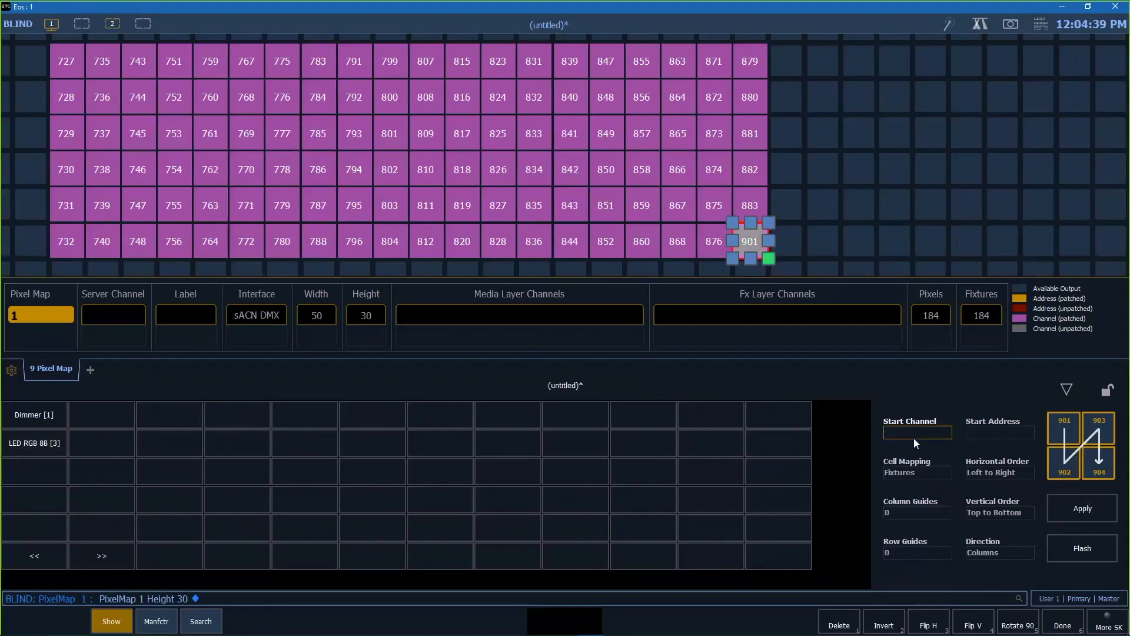
pyautogui.write('884')
pyautogui.press('Return')
pyautogui.click(830, 245)
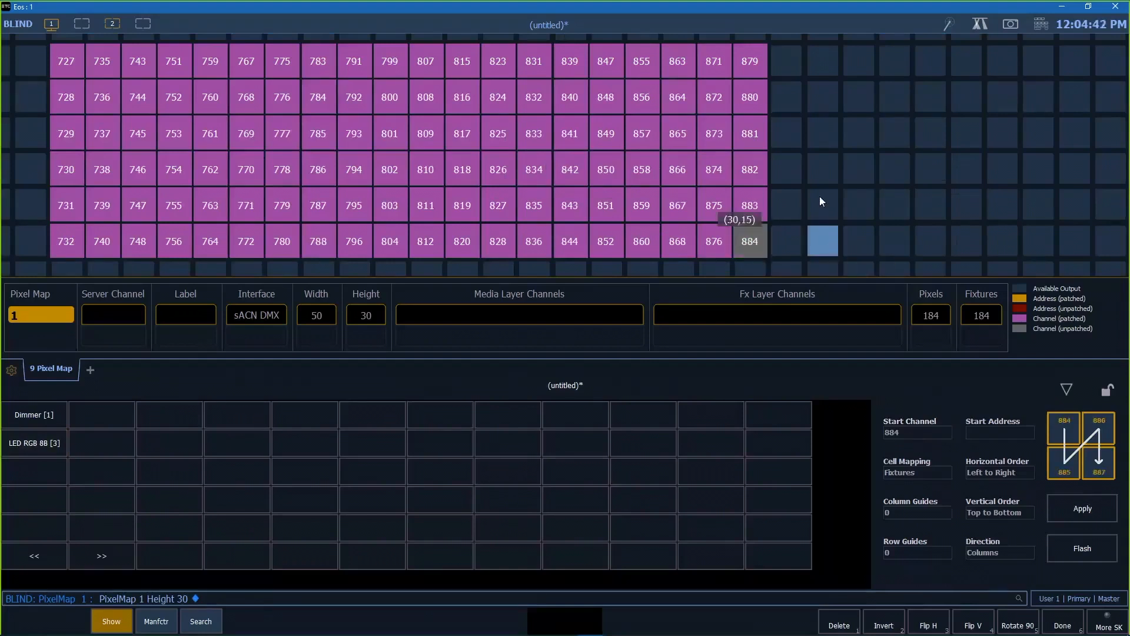
pyautogui.scroll(-5, 637, 101)
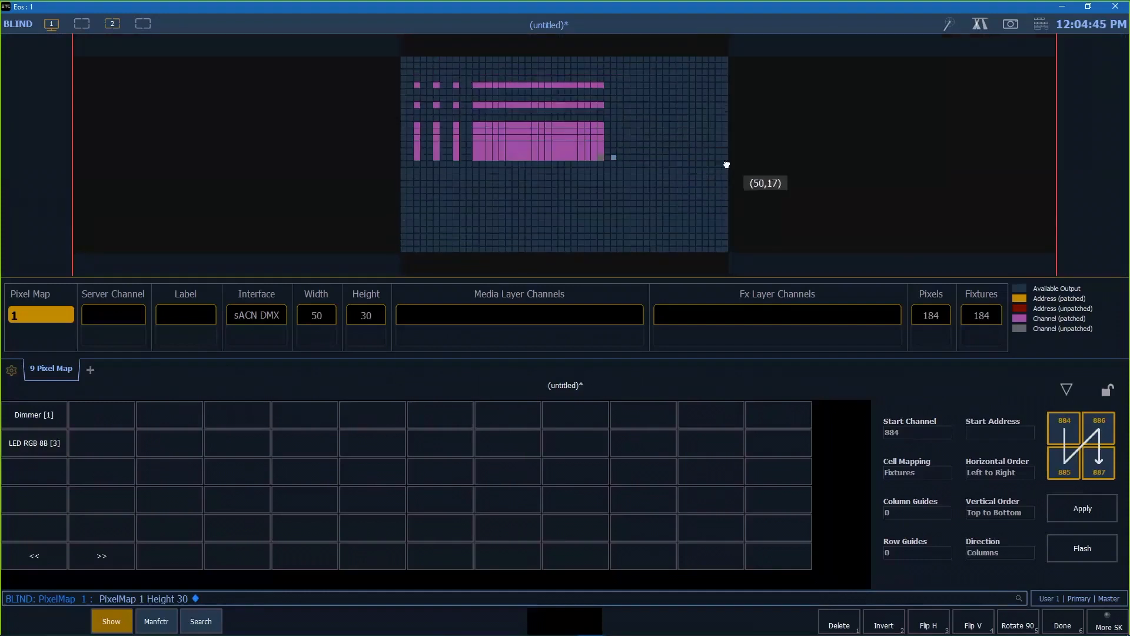
pyautogui.scroll(5, 616, 133)
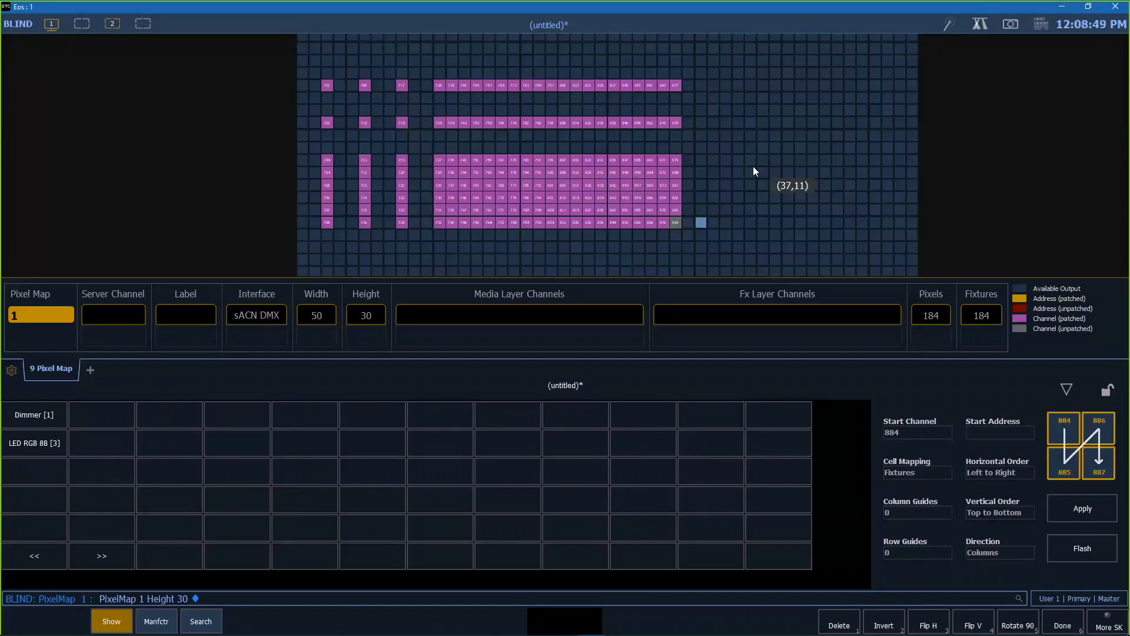
pyautogui.scroll(-3, 754, 166)
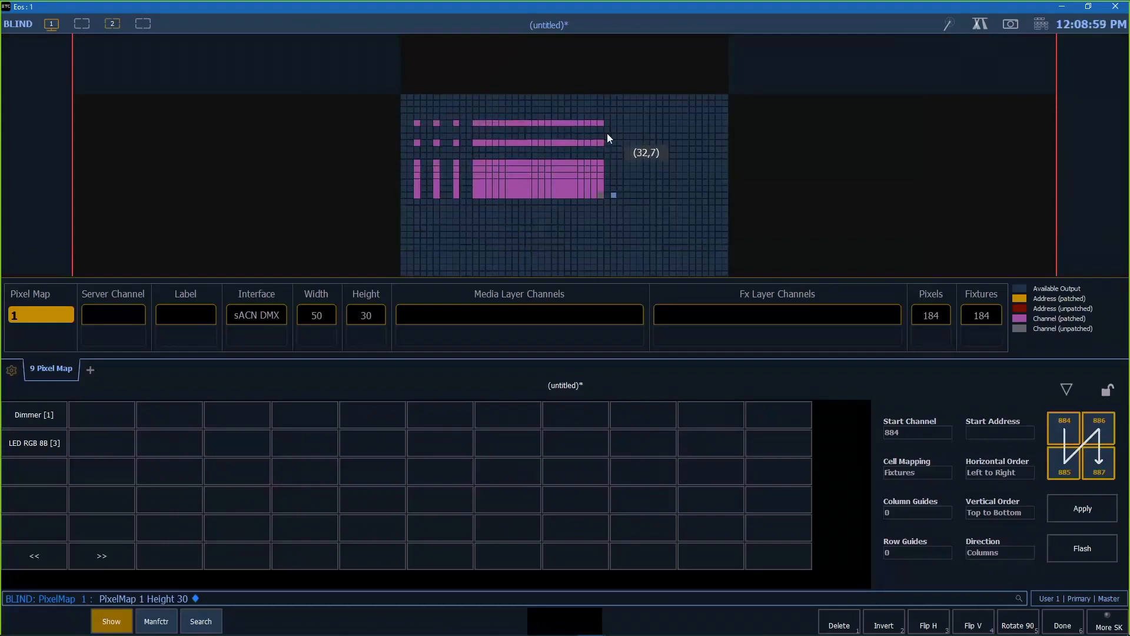
pyautogui.scroll(3, 623, 143)
pyautogui.moveTo(640, 143); pyautogui.dragTo(638, 144)
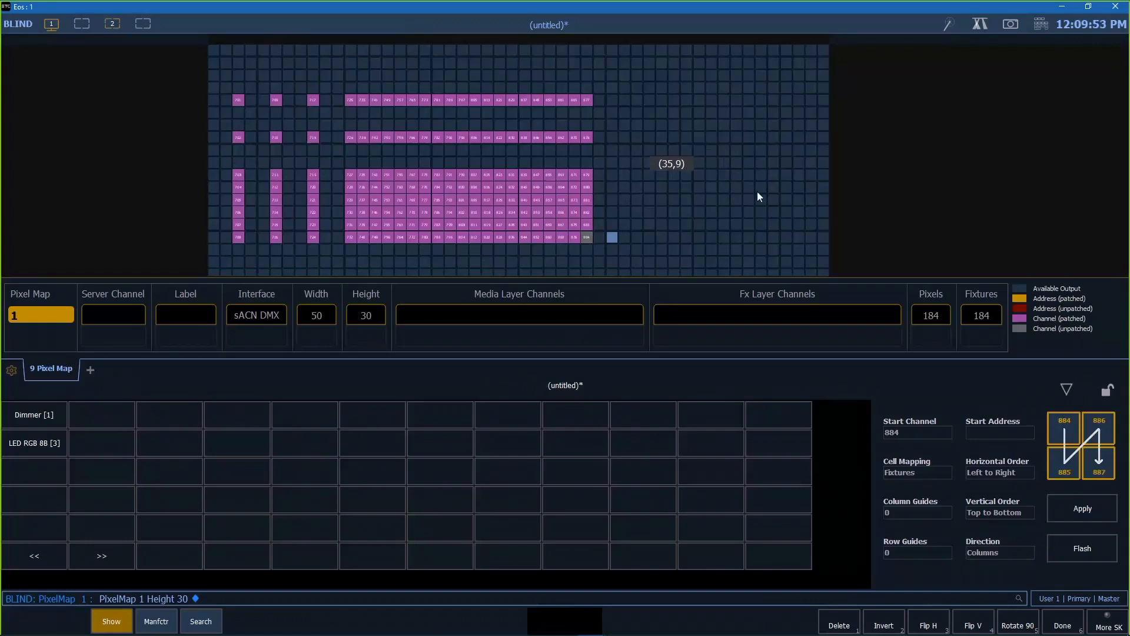
# Map a dimmer by start address 1 in the empty cell (33,13), and change its address to 513
pyautogui.scroll(3, 635, 204)
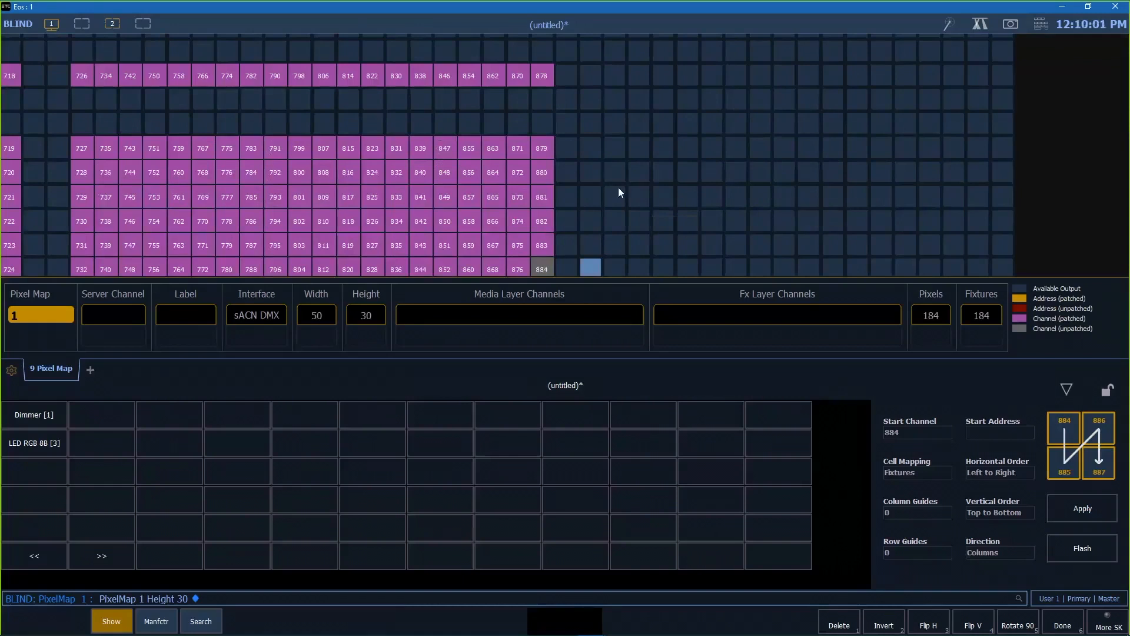
pyautogui.click(585, 197)
pyautogui.click(981, 432)
pyautogui.write('1')
pyautogui.press('Return')
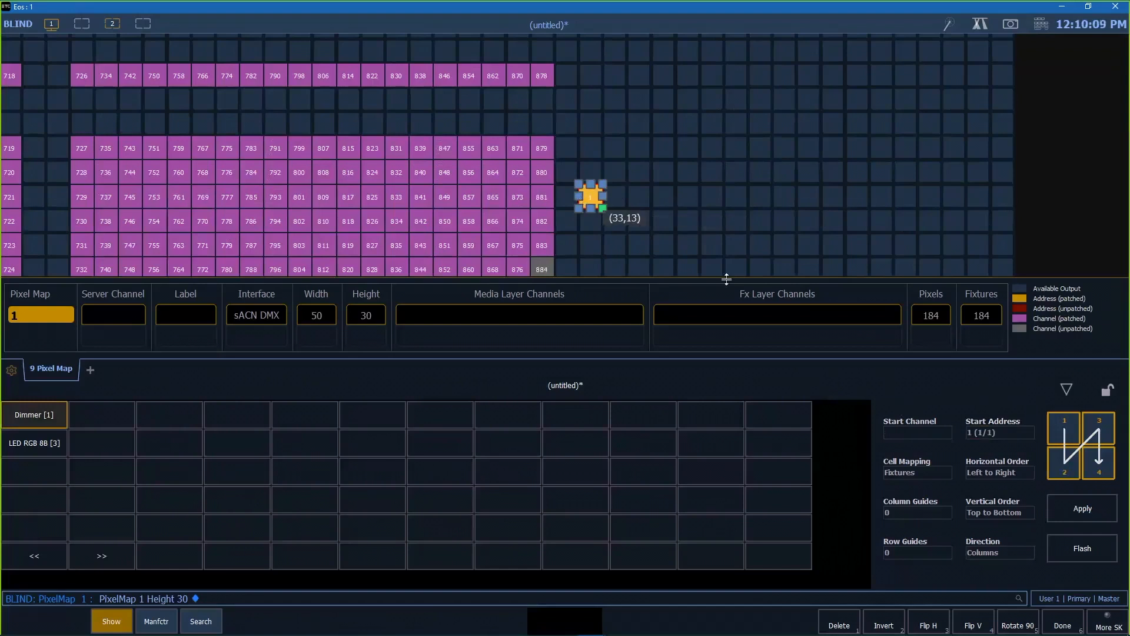
pyautogui.click(1008, 432)
pyautogui.write('513')
pyautogui.press('Return')
# Map the empty cell (36,13) to start address 5/1 and finish editing
pyautogui.click(656, 192)
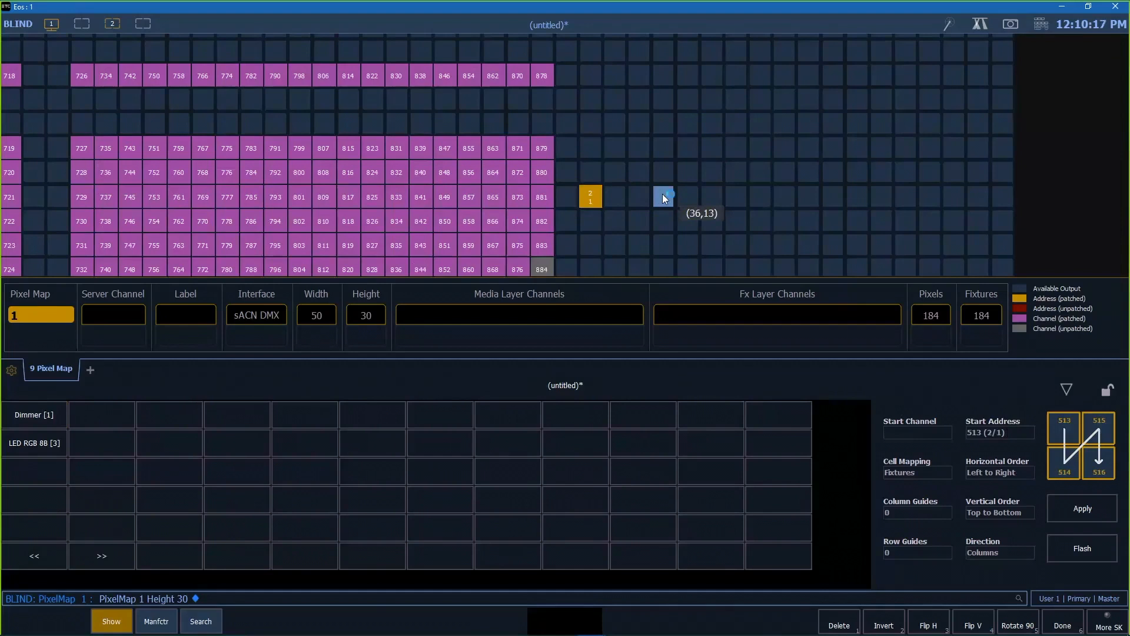
pyautogui.click(992, 434)
pyautogui.write('5')
pyautogui.press('Return')
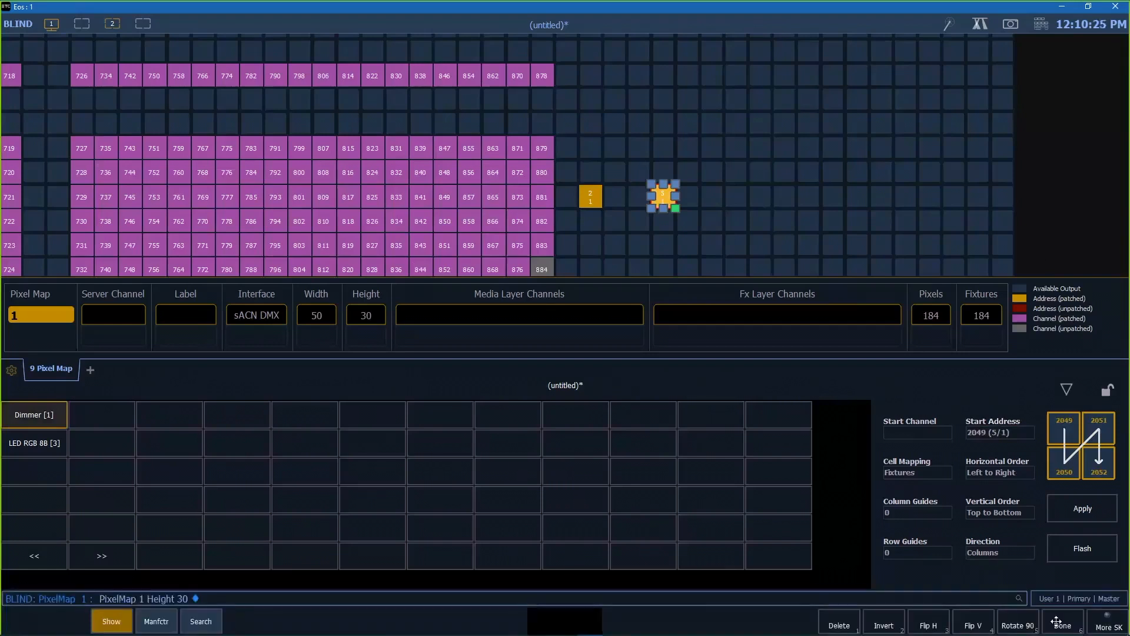
pyautogui.click(1062, 626)
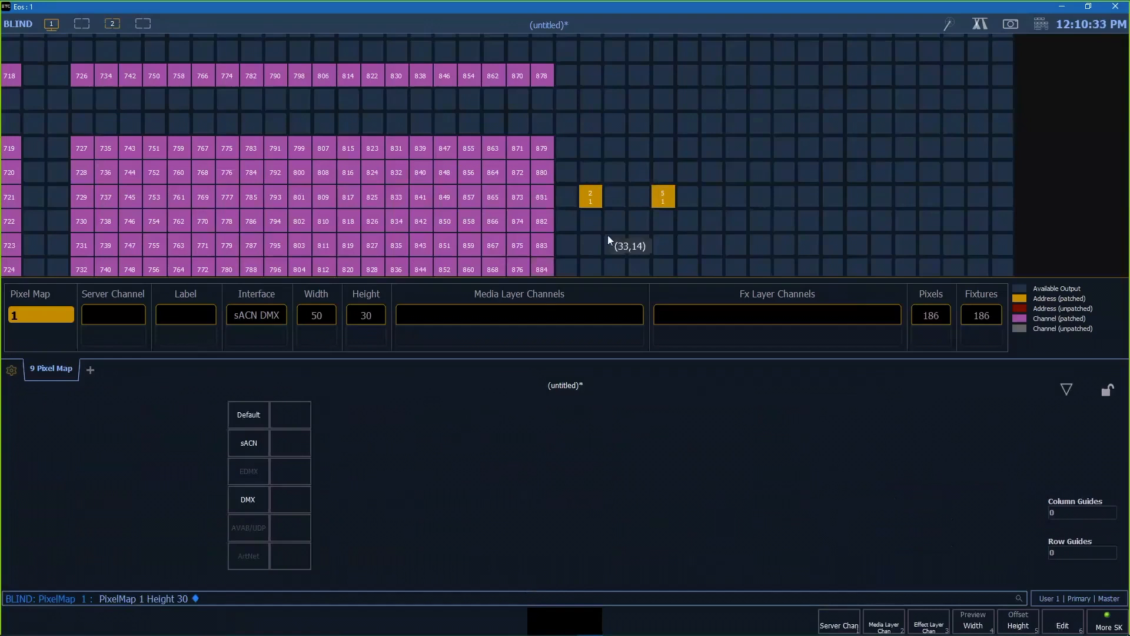
# Reopen pixel map 1 for editing and delete both address-mapped cells beside the fixture block
pyautogui.click(592, 199)
pyautogui.click(1062, 628)
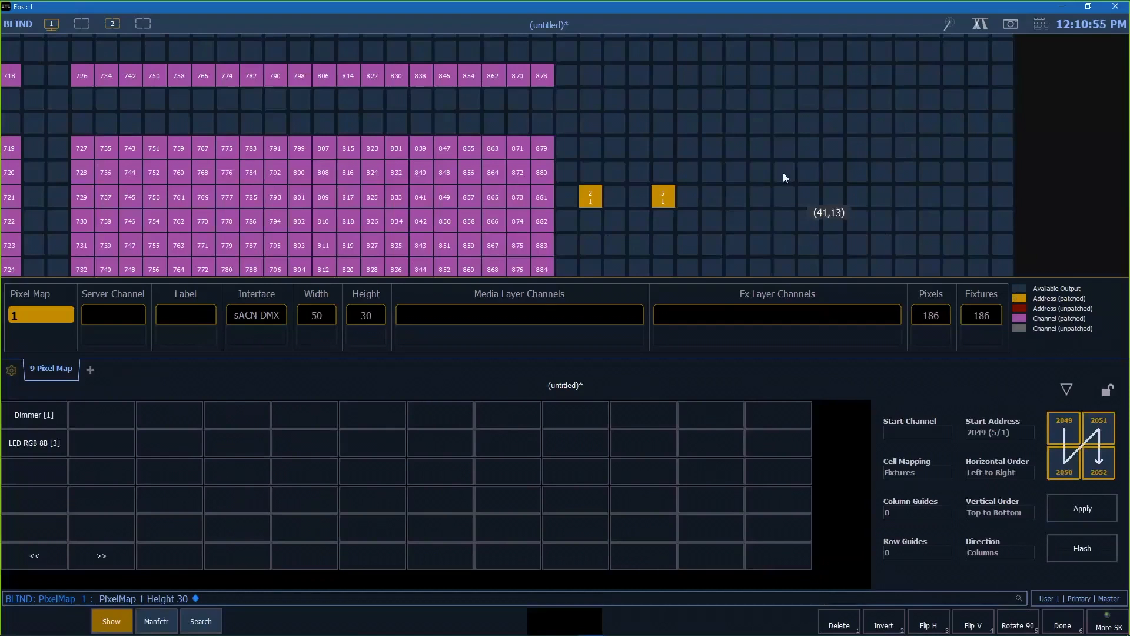
pyautogui.click(593, 197)
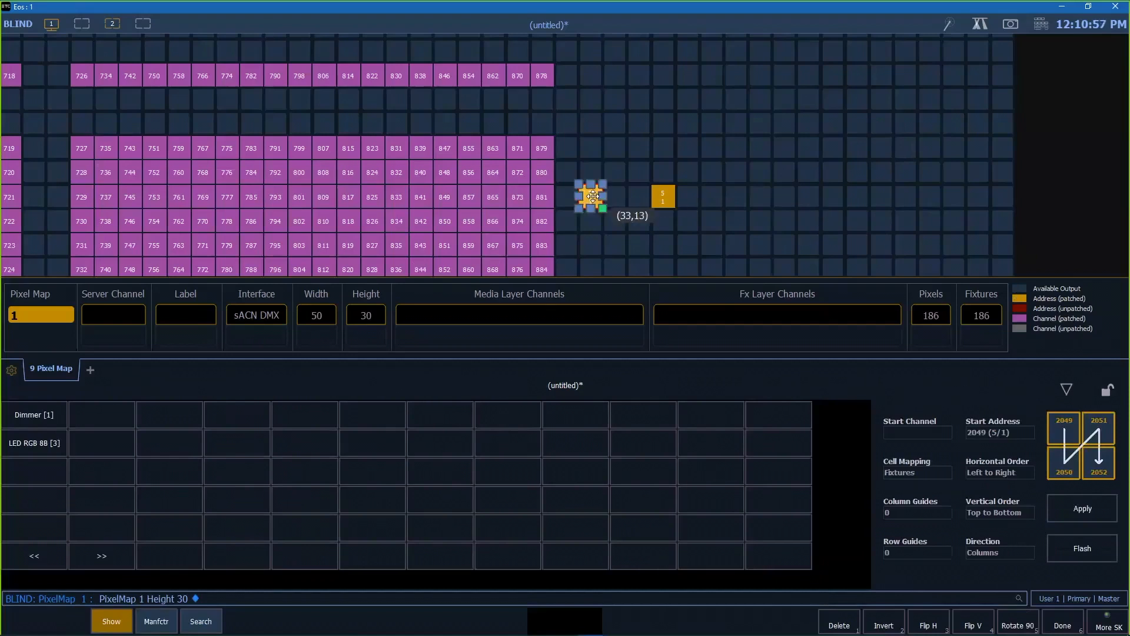
pyautogui.press('Delete')
pyautogui.click(662, 197)
pyautogui.press('Delete')
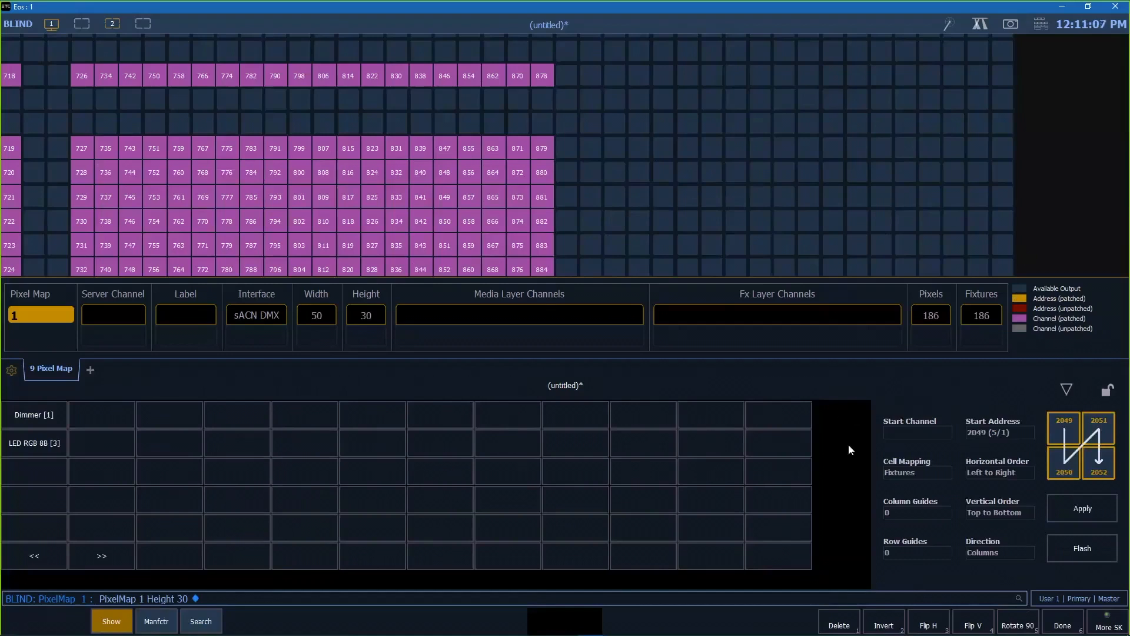
# Select the channel 879 cell and pan the map around it in all directions
pyautogui.click(546, 148)
pyautogui.press('Right')
pyautogui.press('Right')
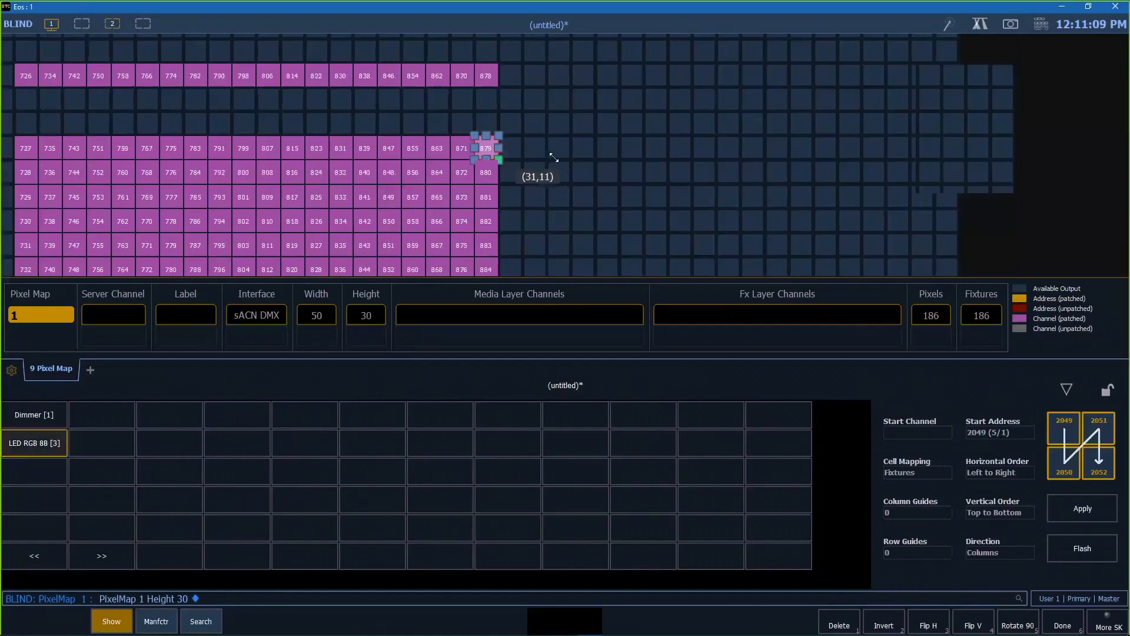
pyautogui.press('Left')
pyautogui.press('Left')
pyautogui.press('Left')
pyautogui.press('Left')
pyautogui.press('Down')
pyautogui.press('Down')
pyautogui.press('Down')
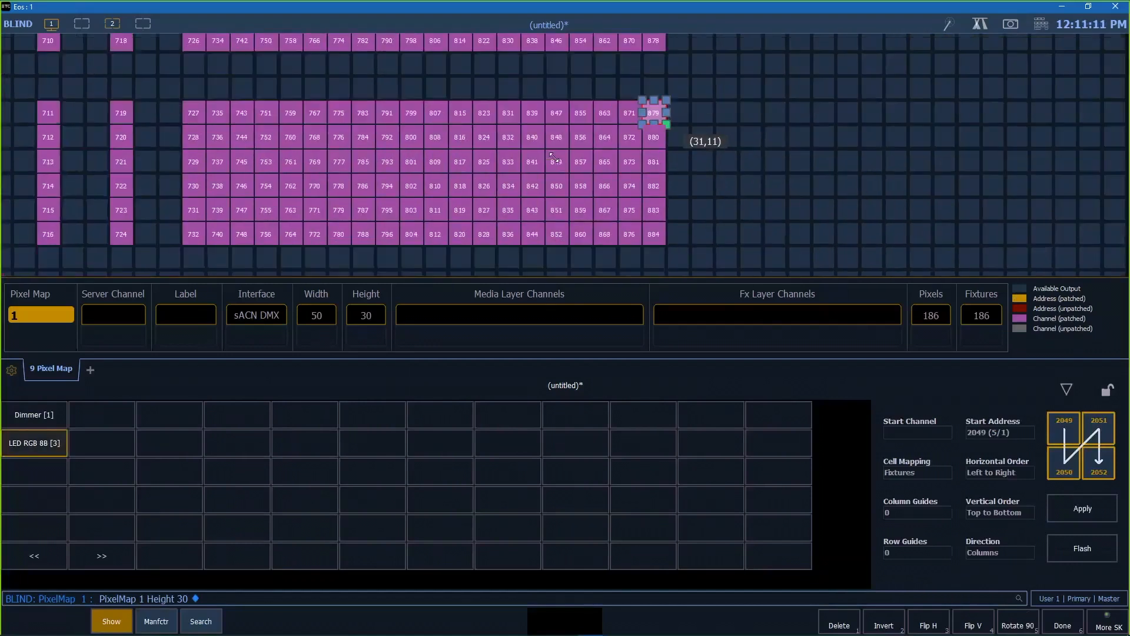
pyautogui.press('Up')
pyautogui.press('Up')
pyautogui.press('Up')
pyautogui.press('Right')
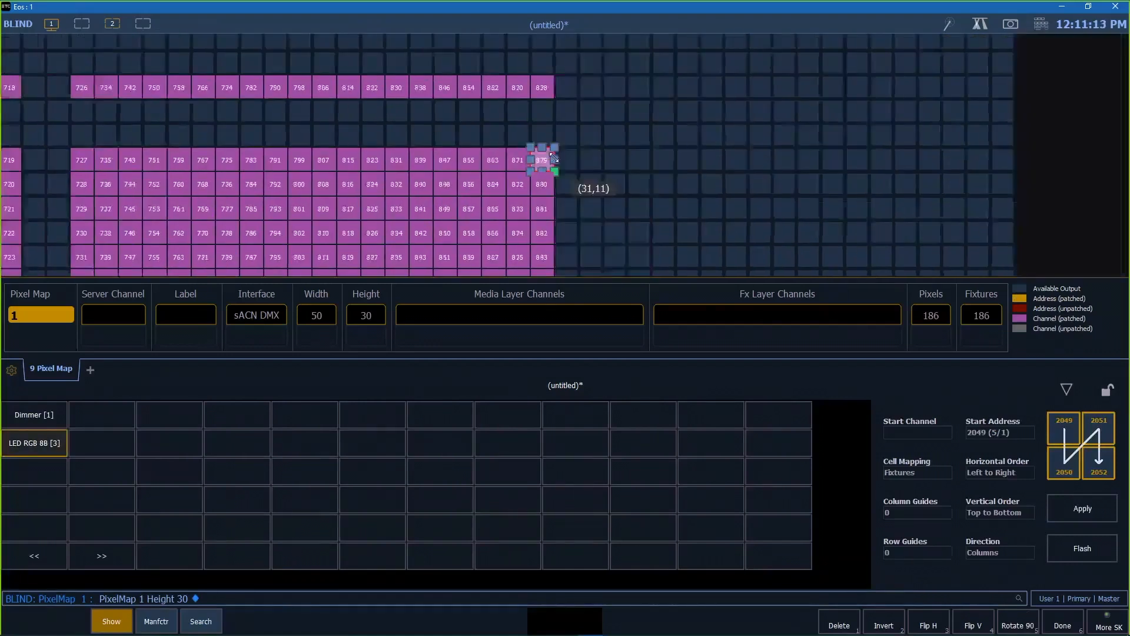
pyautogui.press('Down')
pyautogui.press('Left')
pyautogui.press('Left')
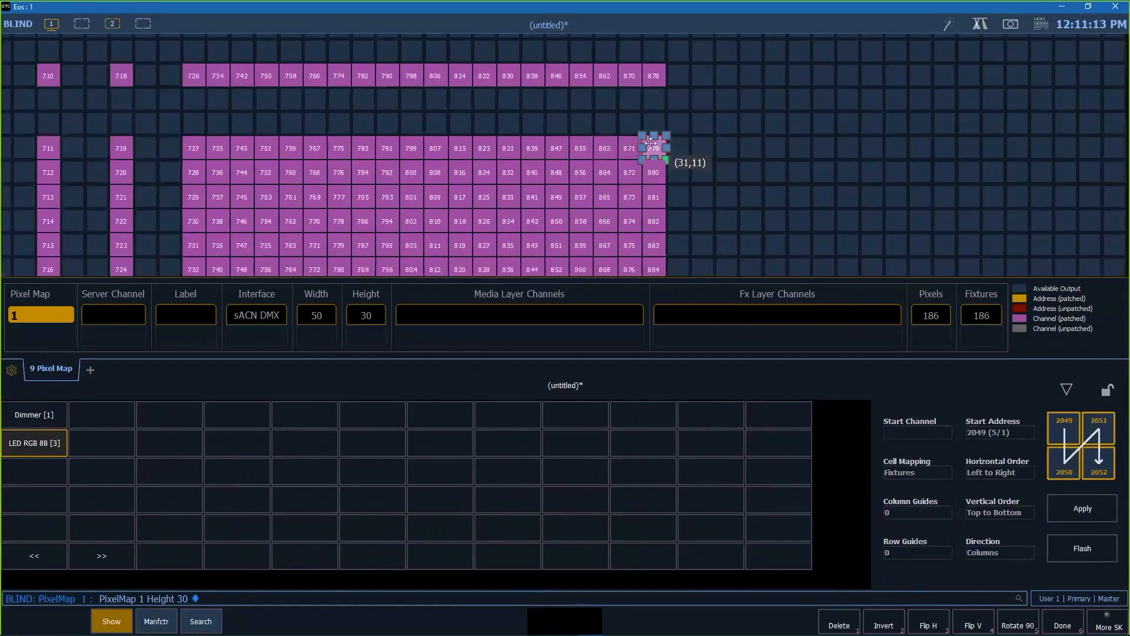
# Deselect the channel 879 cell and finish editing pixel map 1
pyautogui.click(756, 148)
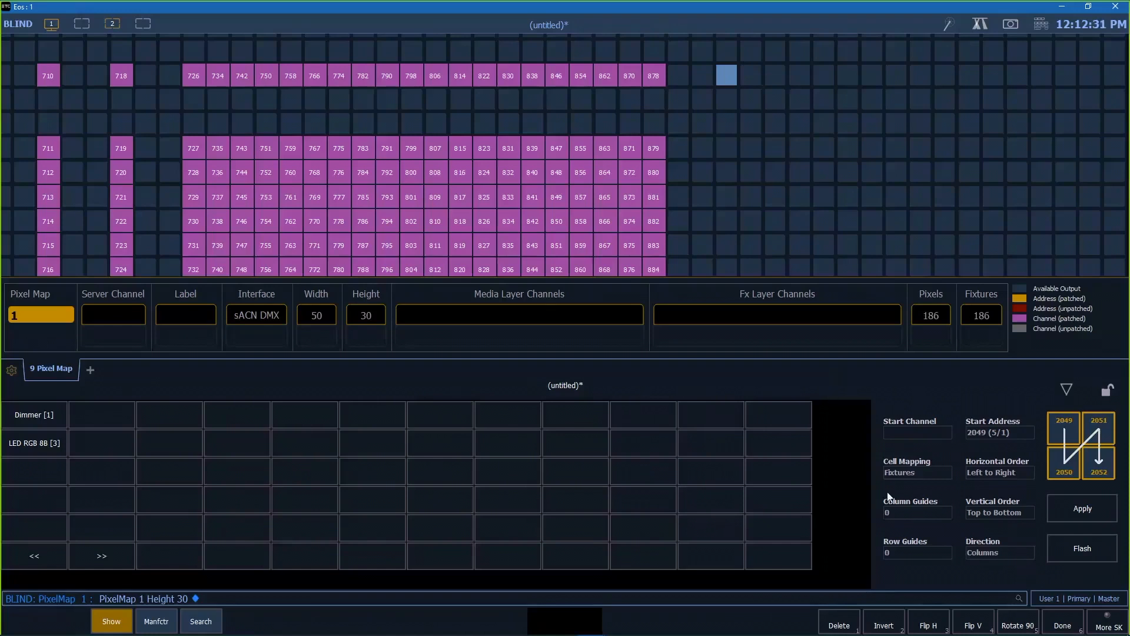
pyautogui.click(1063, 624)
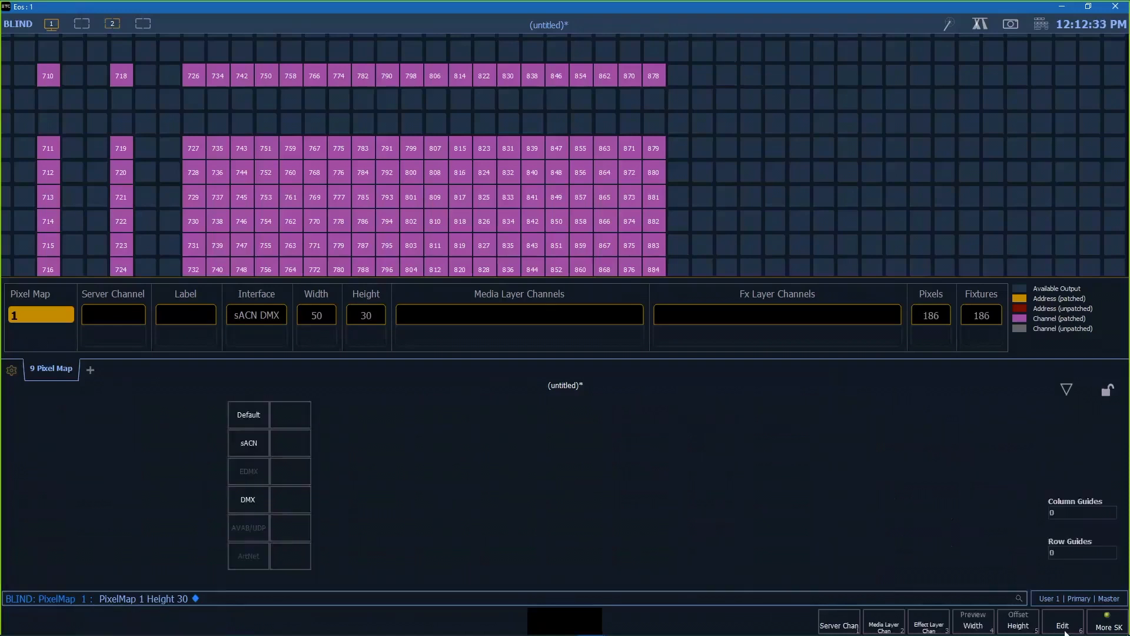
pyautogui.scroll(-5, 709, 113)
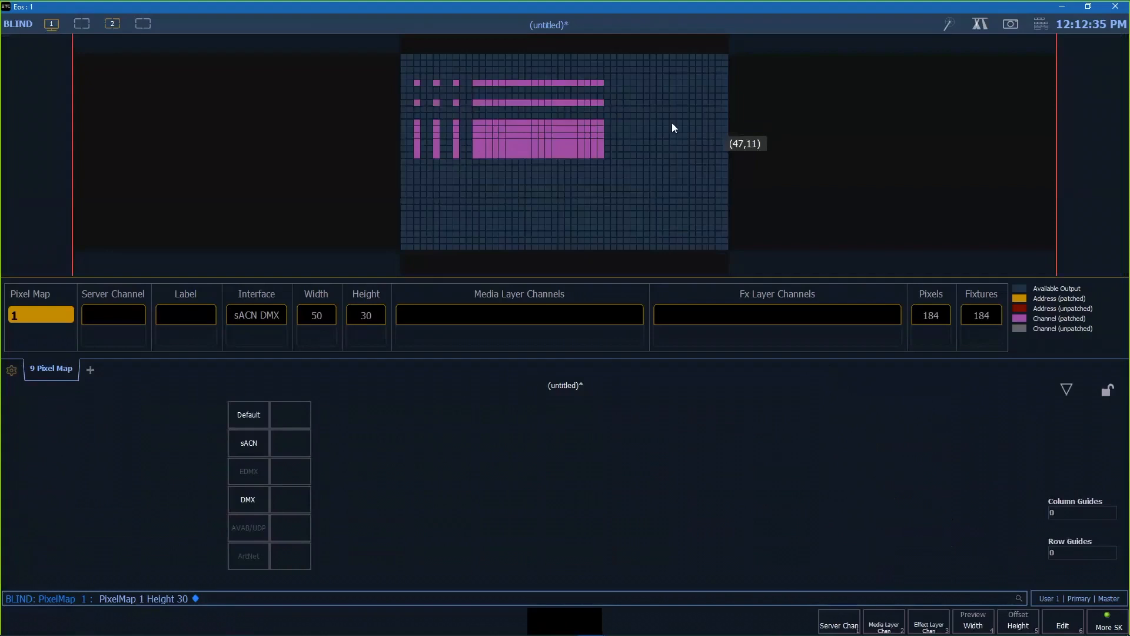
pyautogui.scroll(3, 676, 186)
pyautogui.moveTo(676, 186); pyautogui.dragTo(678, 190)
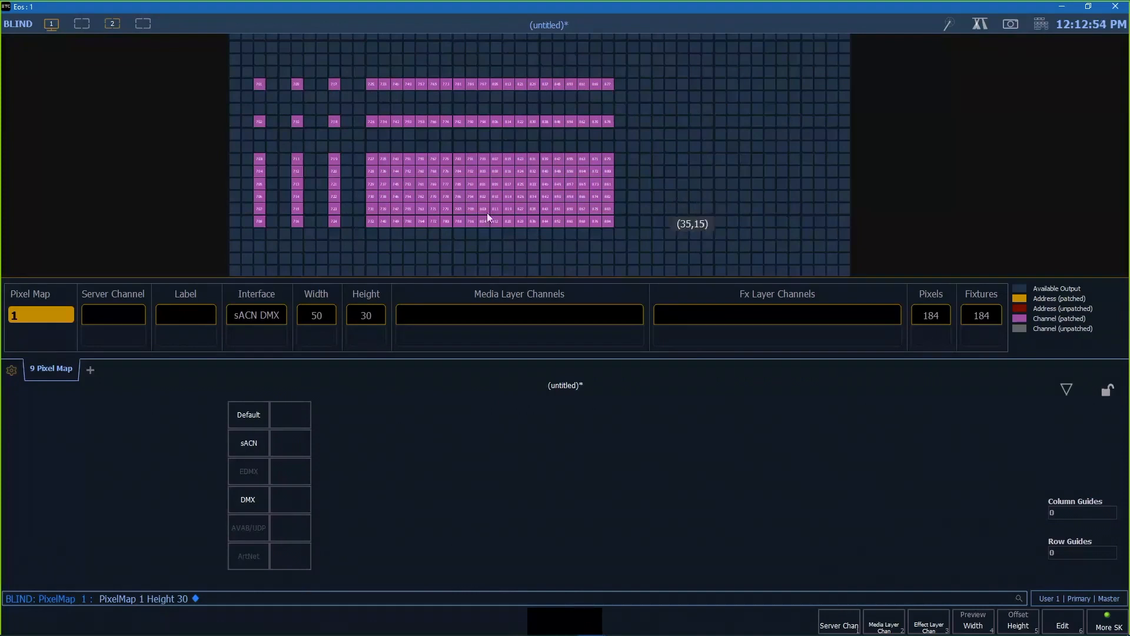
# Assign channel 501 as the server channel of pixel map 1
pyautogui.click(131, 317)
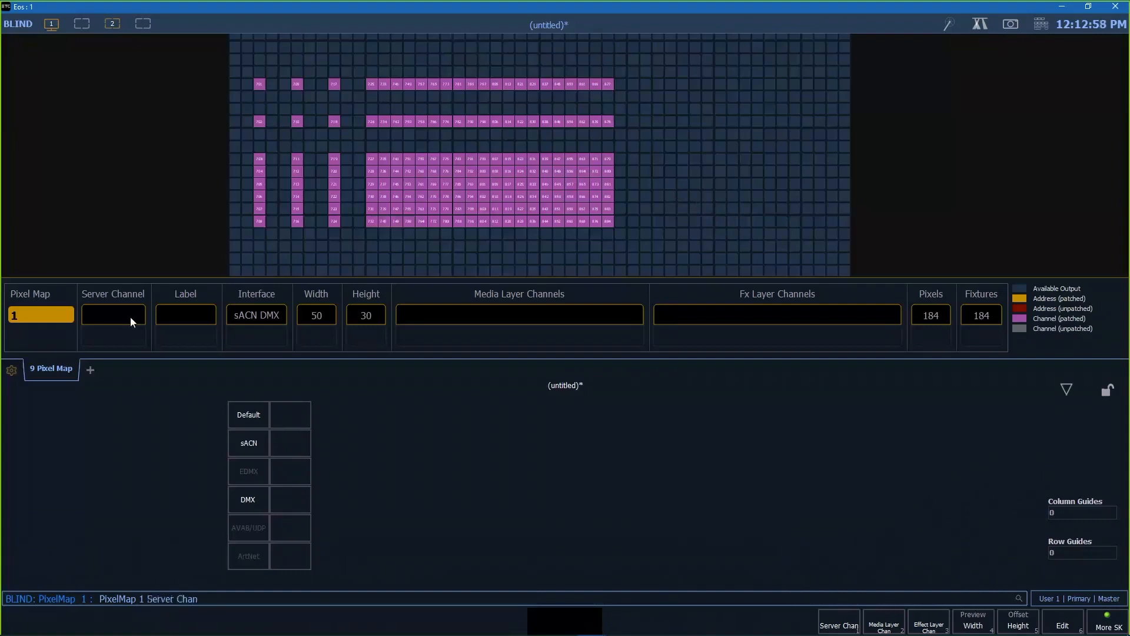
pyautogui.write('501')
pyautogui.press('Return')
# Assign channels 502 and 503 as media layers and channels 504 and 505 as effect layers of pixel map 1
pyautogui.click(508, 312)
pyautogui.write('502 + 503')
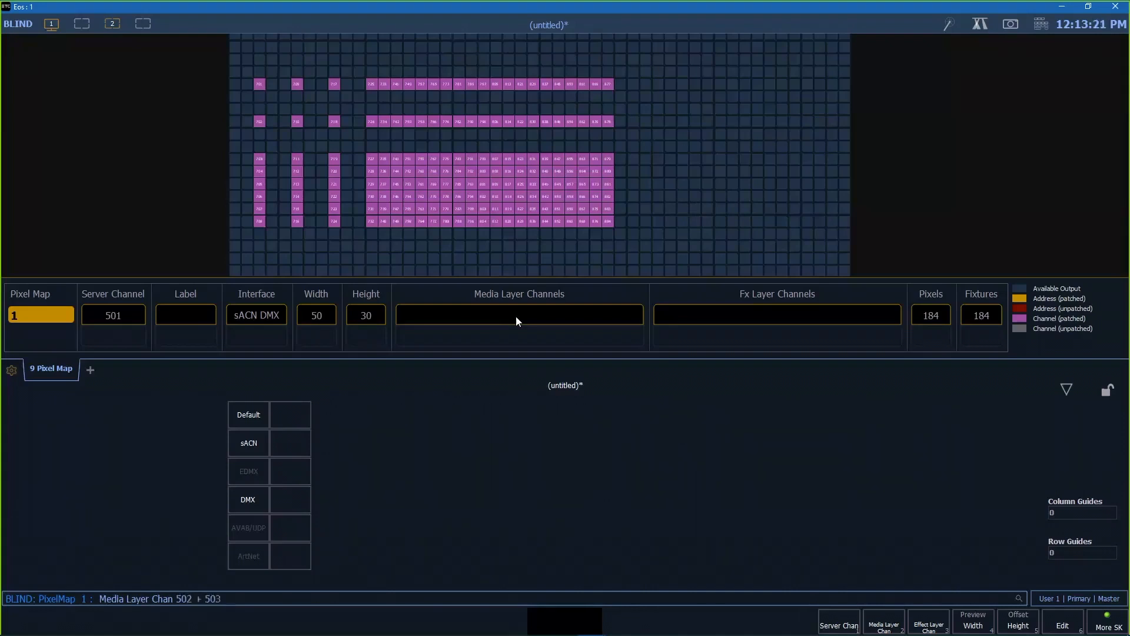
pyautogui.click(740, 319)
pyautogui.write('504 + 505')
pyautogui.press('Return')
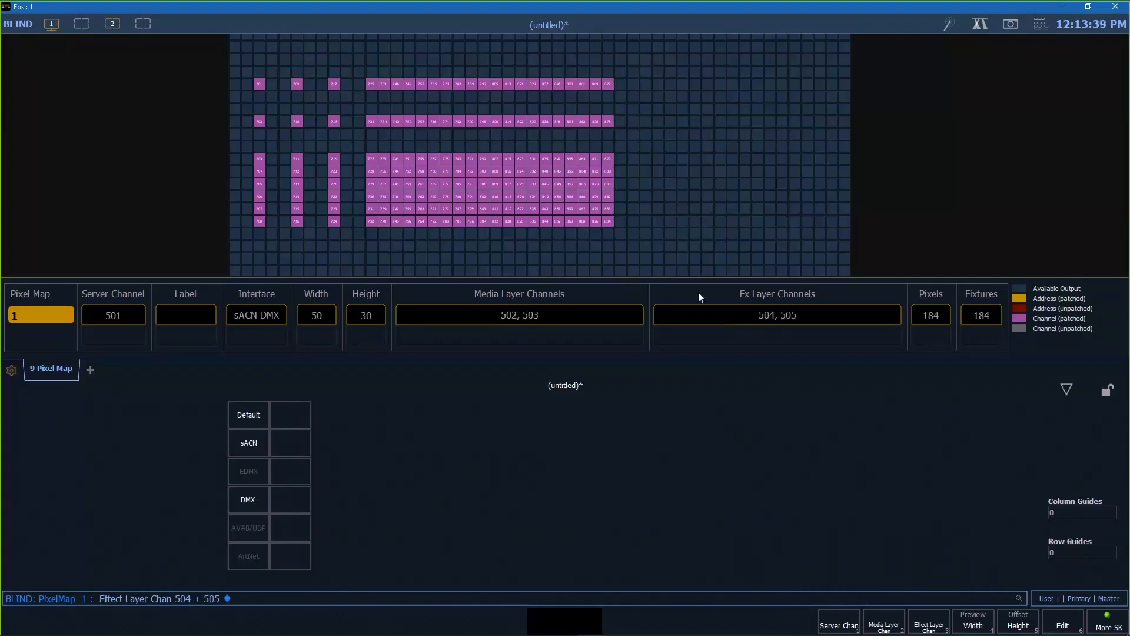
# Open the Patch display and select channel 1
pyautogui.click(91, 371)
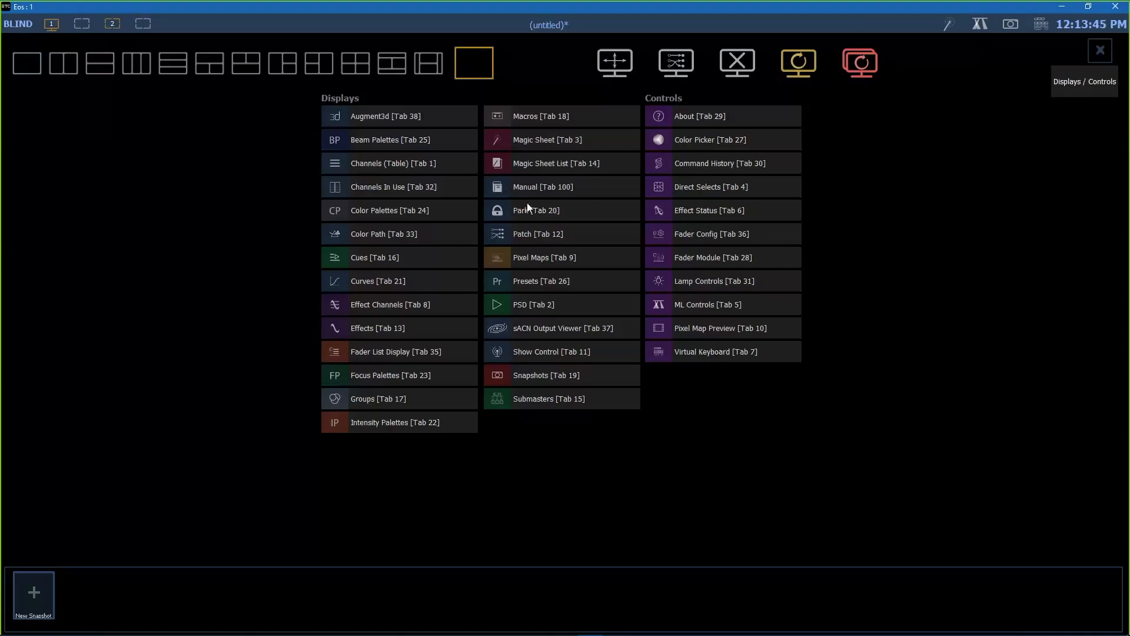
pyautogui.click(532, 235)
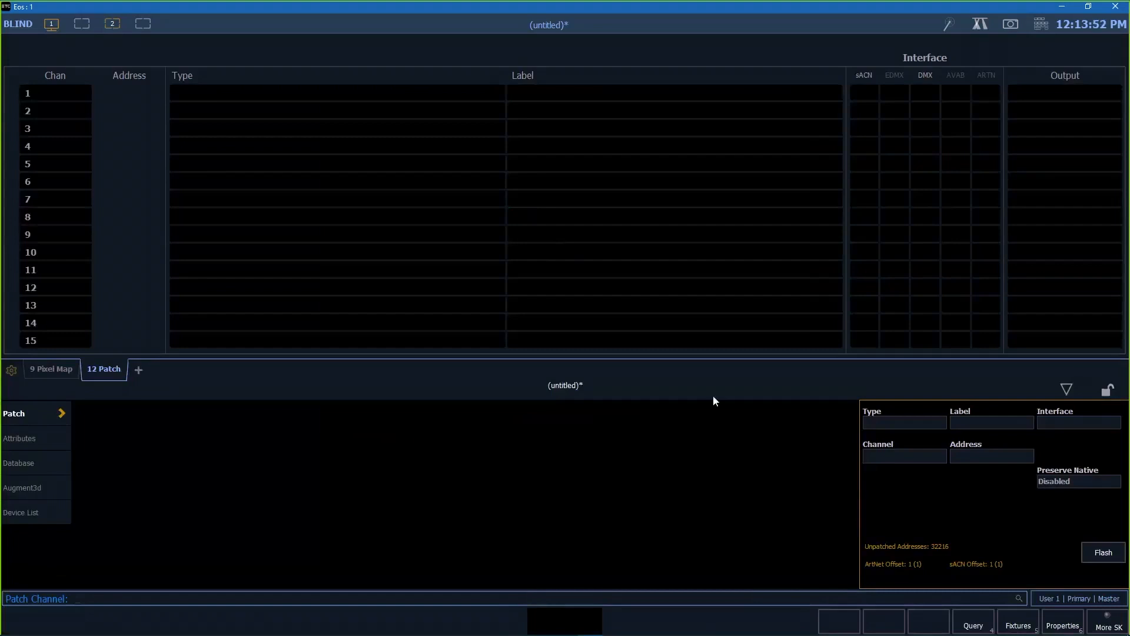
pyautogui.write('1')
pyautogui.press('Return')
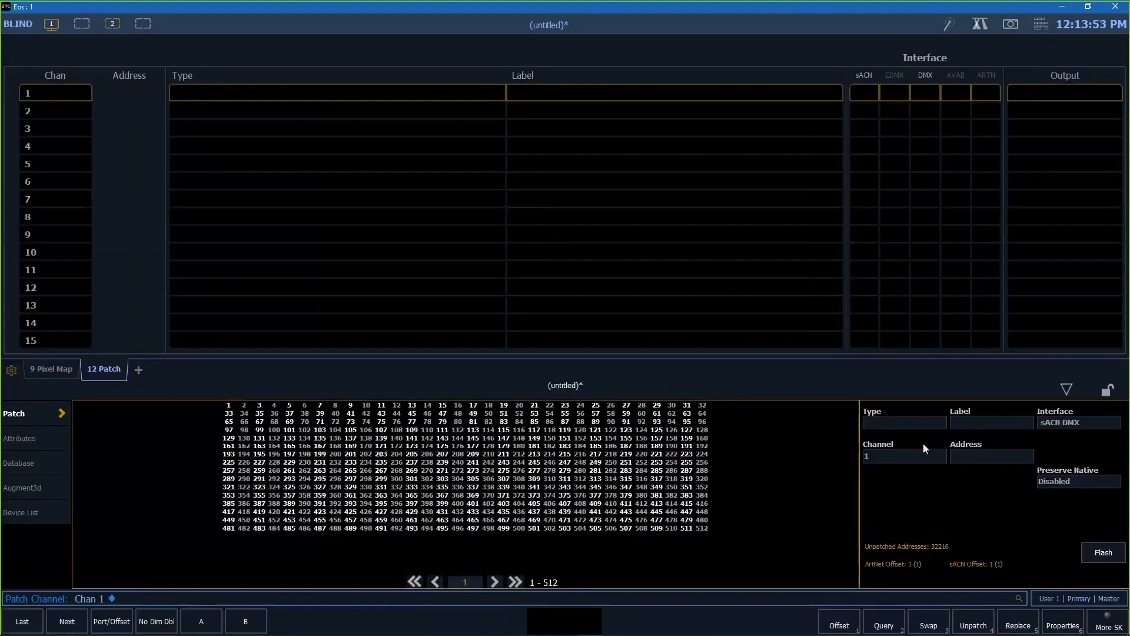
# Browse the ETC Fixtures types for channel 1, examine the Virtual server and layer options, and clear the command line without choosing one
pyautogui.click(892, 423)
pyautogui.click(155, 620)
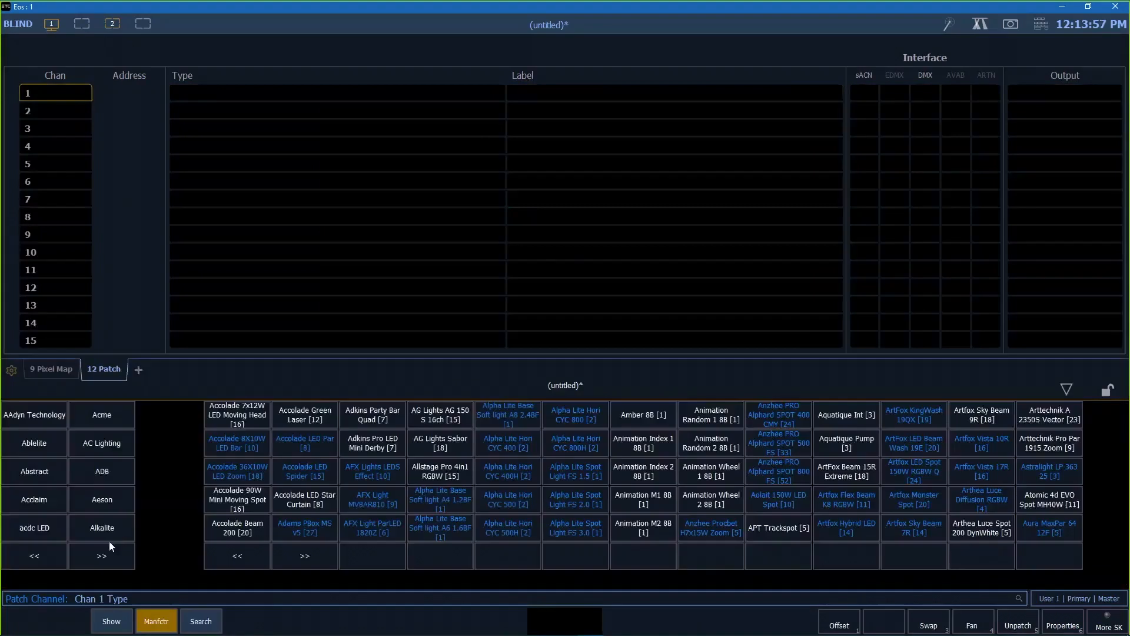
pyautogui.click(108, 550)
pyautogui.click(108, 549)
pyautogui.click(109, 554)
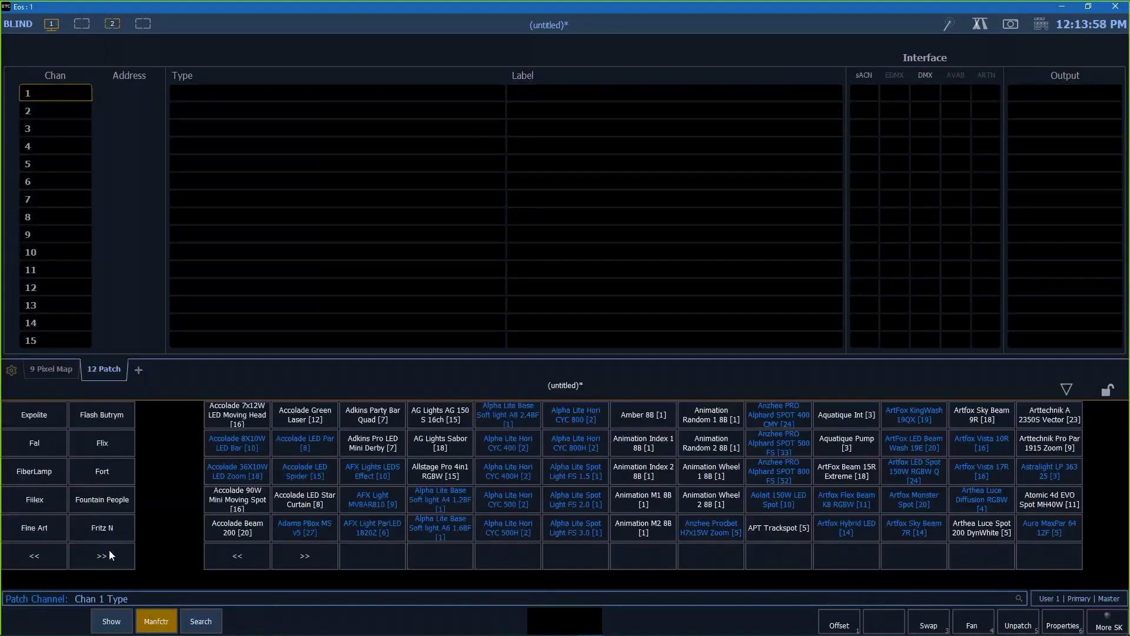
pyautogui.click(59, 553)
pyautogui.click(108, 446)
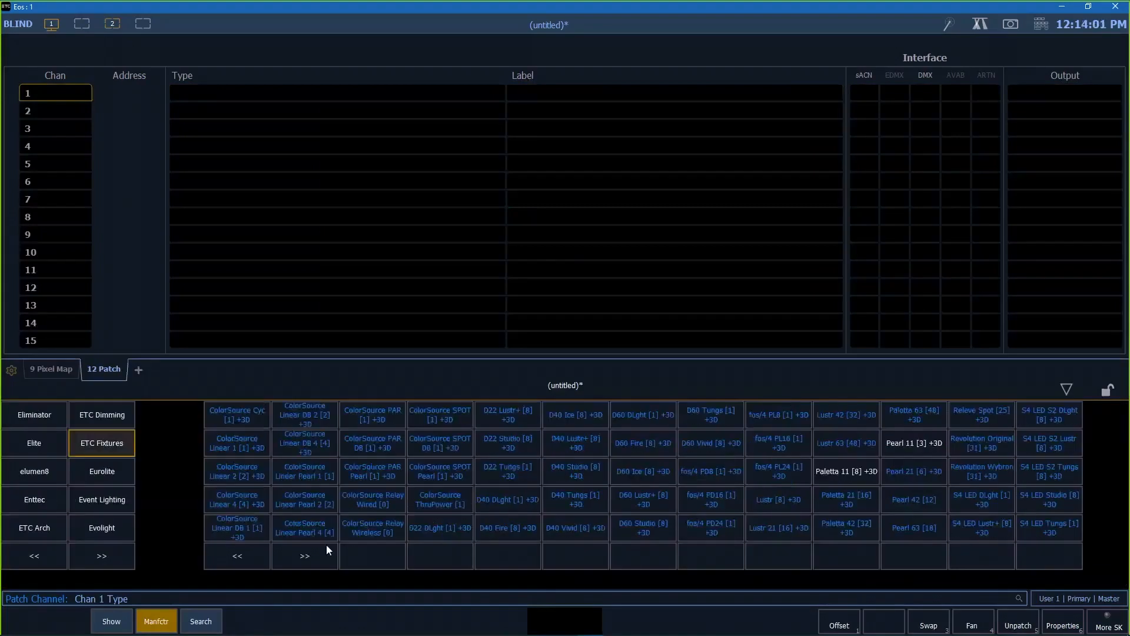
pyautogui.click(238, 479)
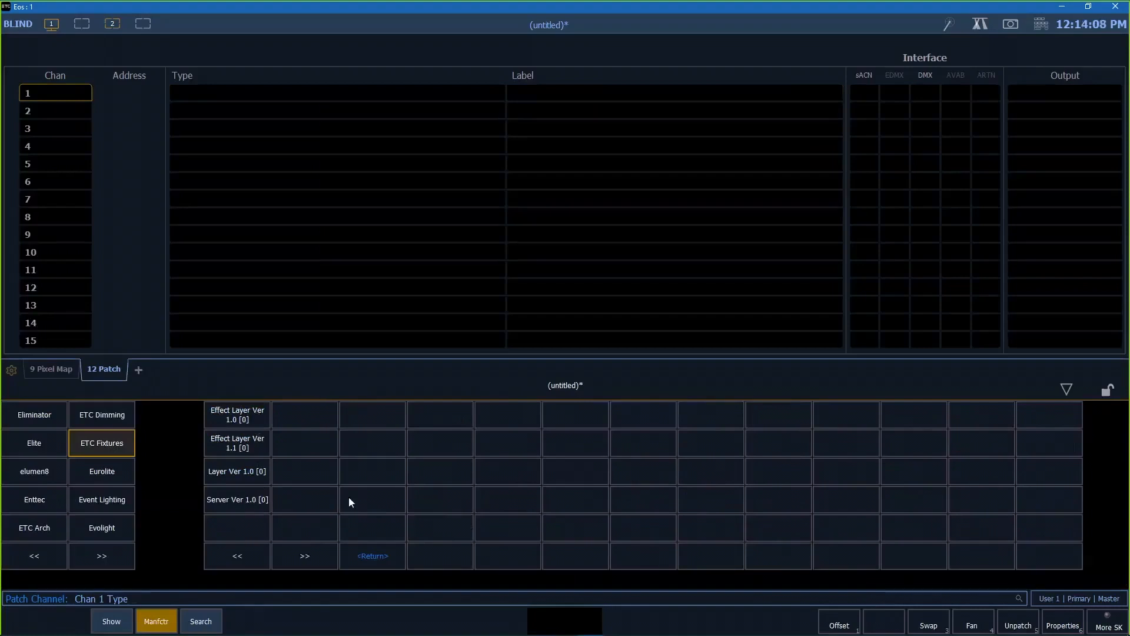
pyautogui.click(378, 556)
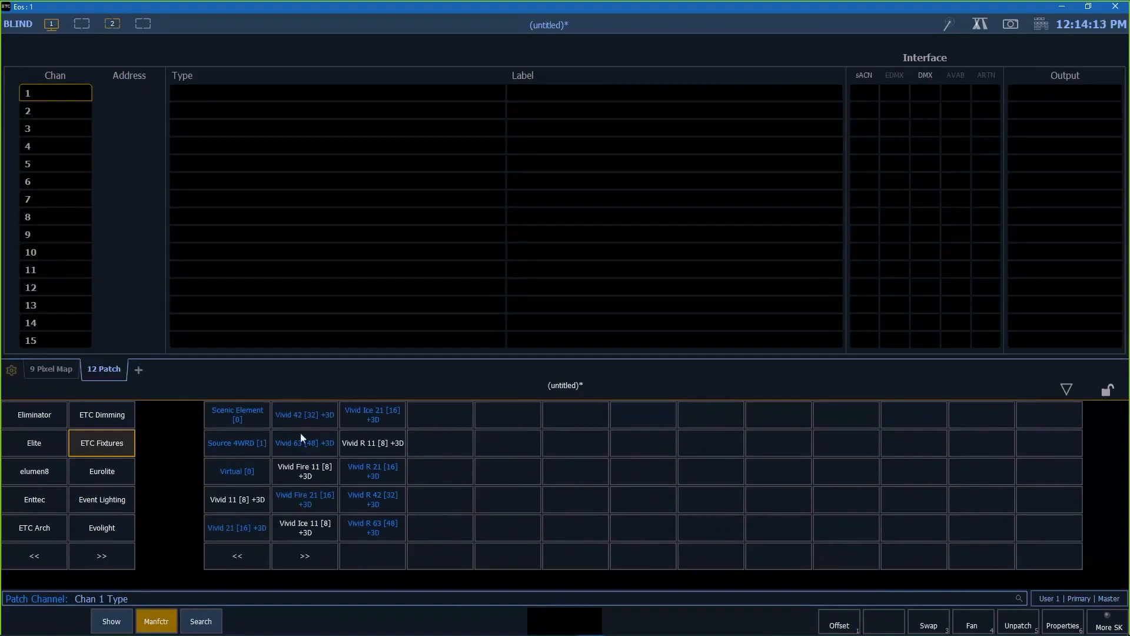
pyautogui.hotkey('shift', 'BackSpace')
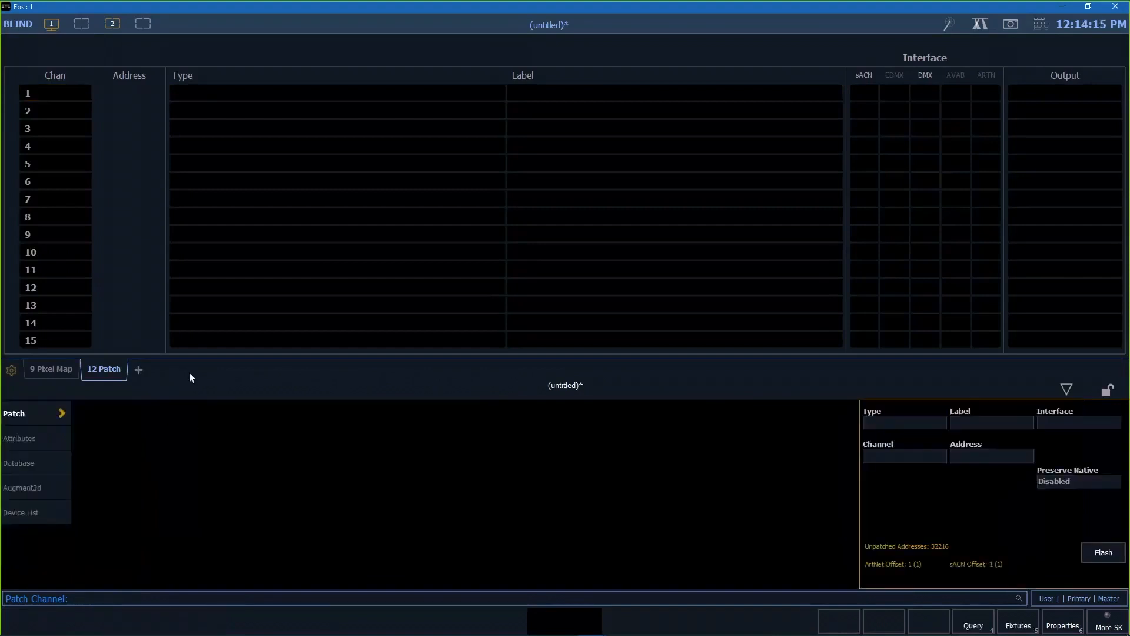
# Review the patch starting at channel 501, and examine pixel map 1 with its display enlarged
pyautogui.write('501')
pyautogui.press('Return')
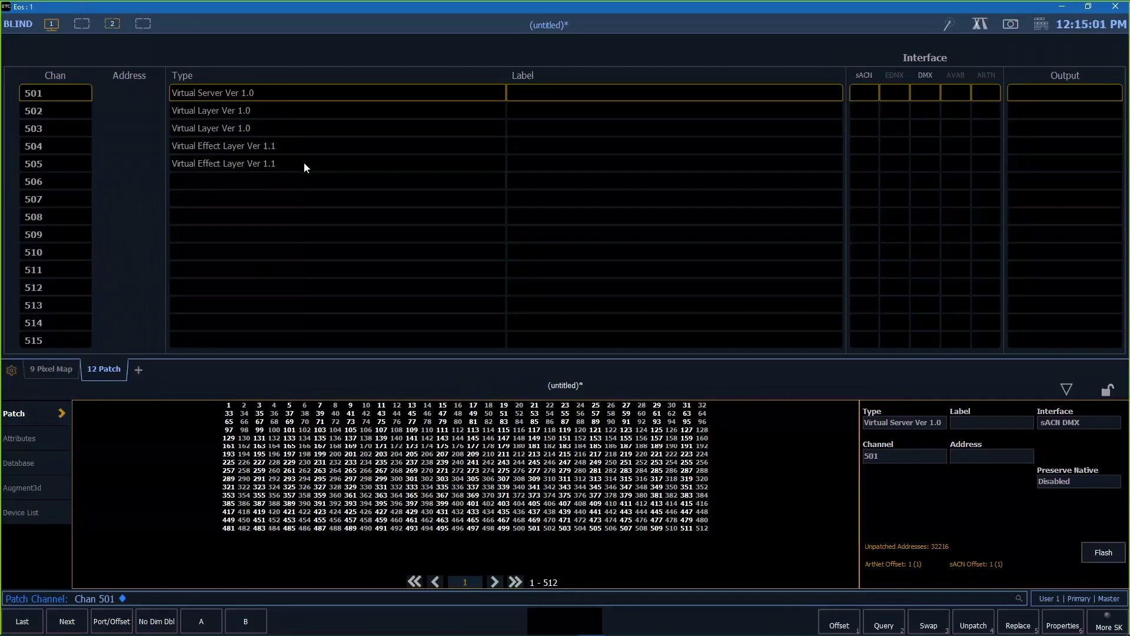
pyautogui.click(69, 370)
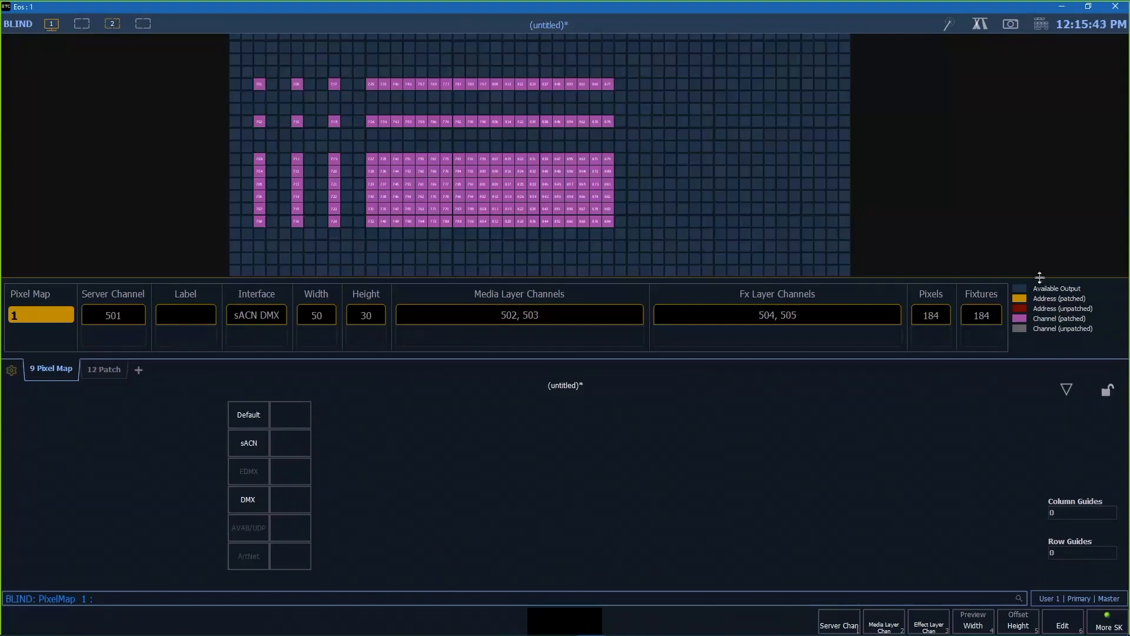
pyautogui.click(1069, 386)
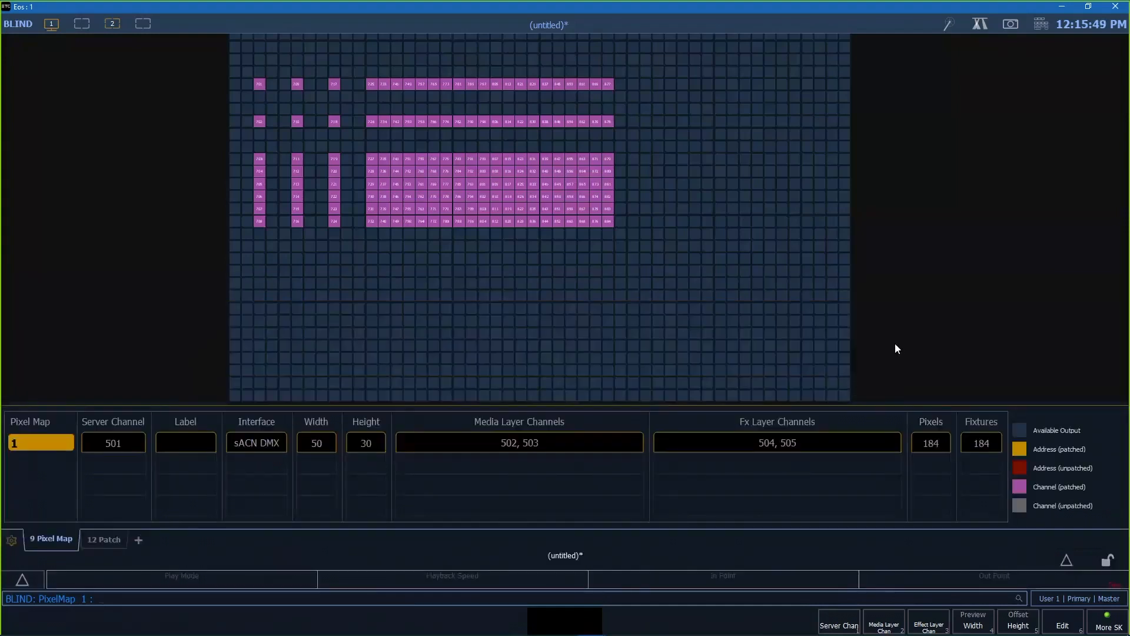
# Switch to Live and look over the list of available displays and controls, closing it without adding one
pyautogui.press('F1')
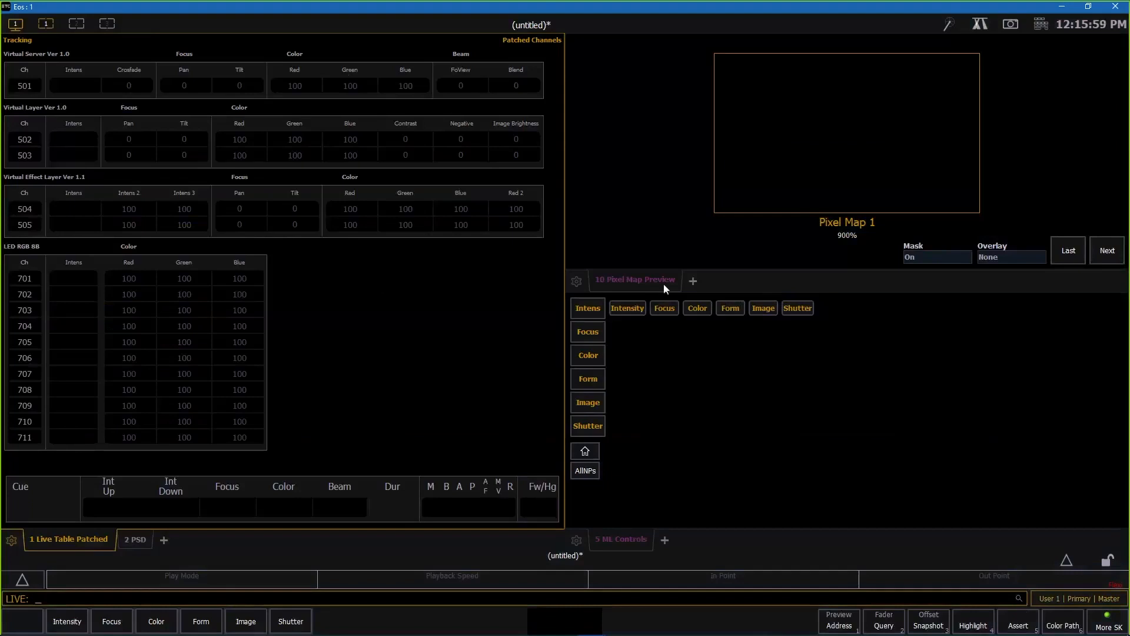
pyautogui.click(690, 283)
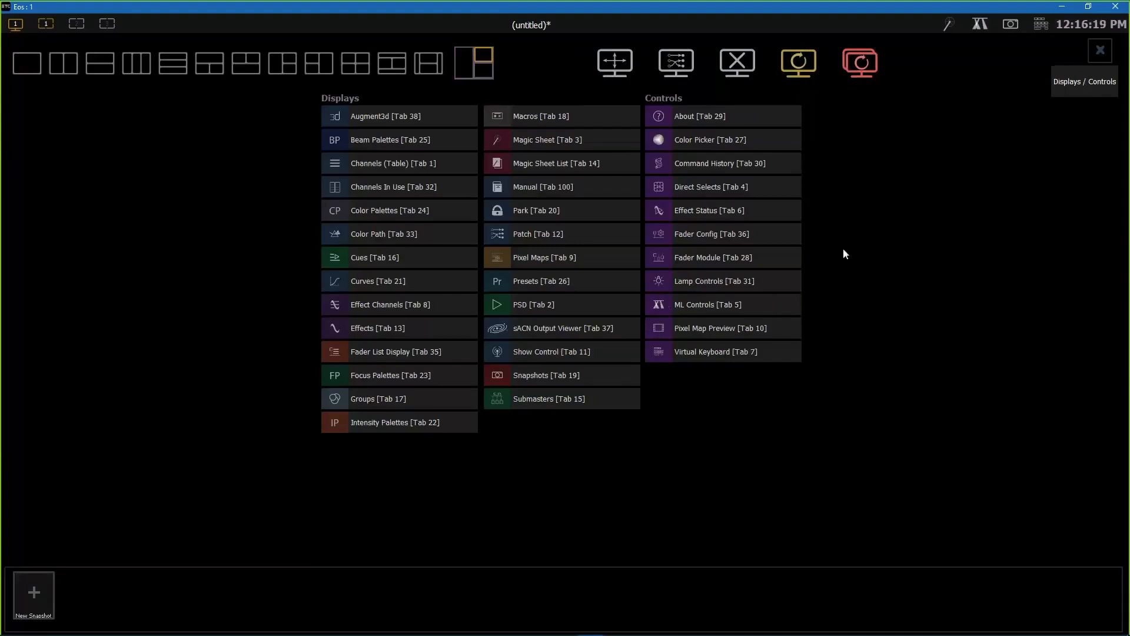
pyautogui.click(1100, 52)
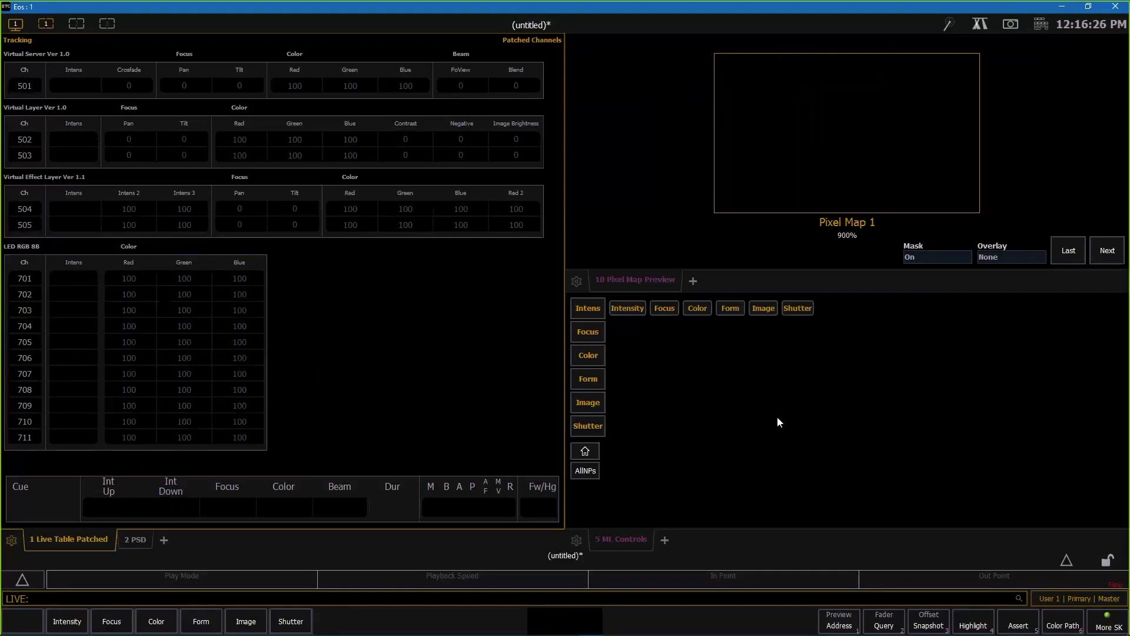
# Set the intensity of server channel 501 to full
pyautogui.write('501')
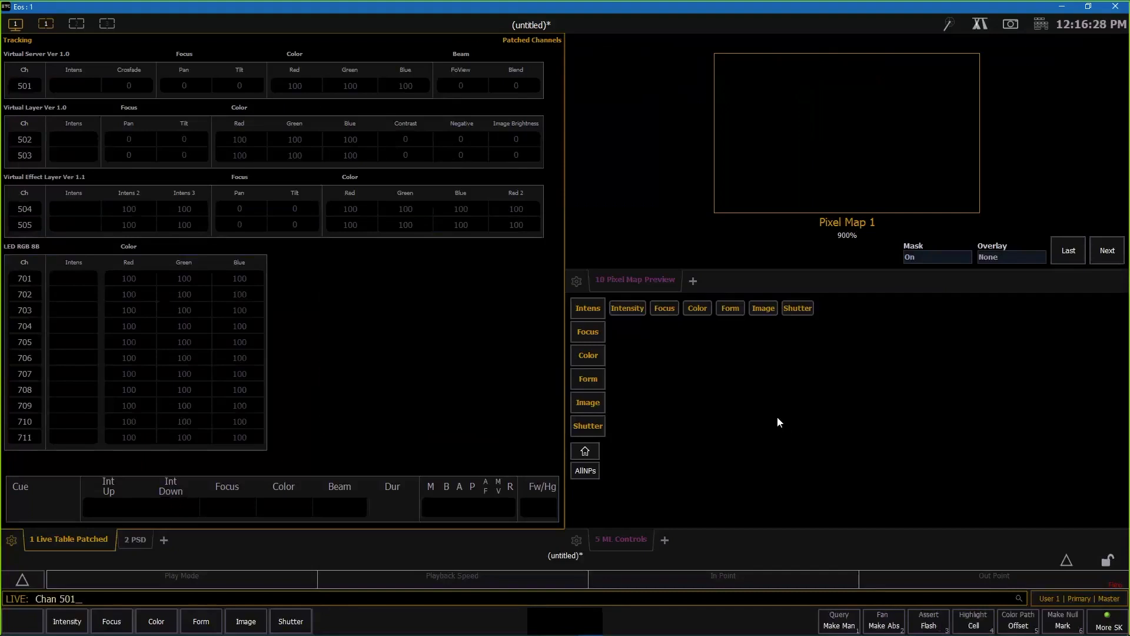
pyautogui.write('a')
pyautogui.write('f')
pyautogui.press('Return')
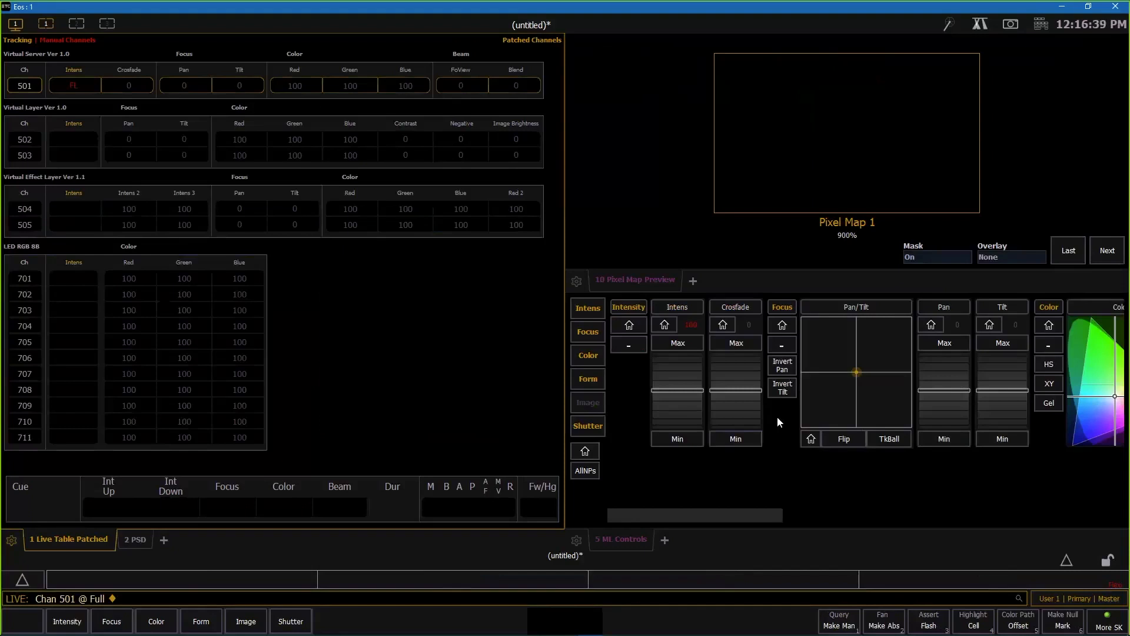
# Select media layer channel 502 and set its intensity to full
pyautogui.write('502')
pyautogui.press('Return')
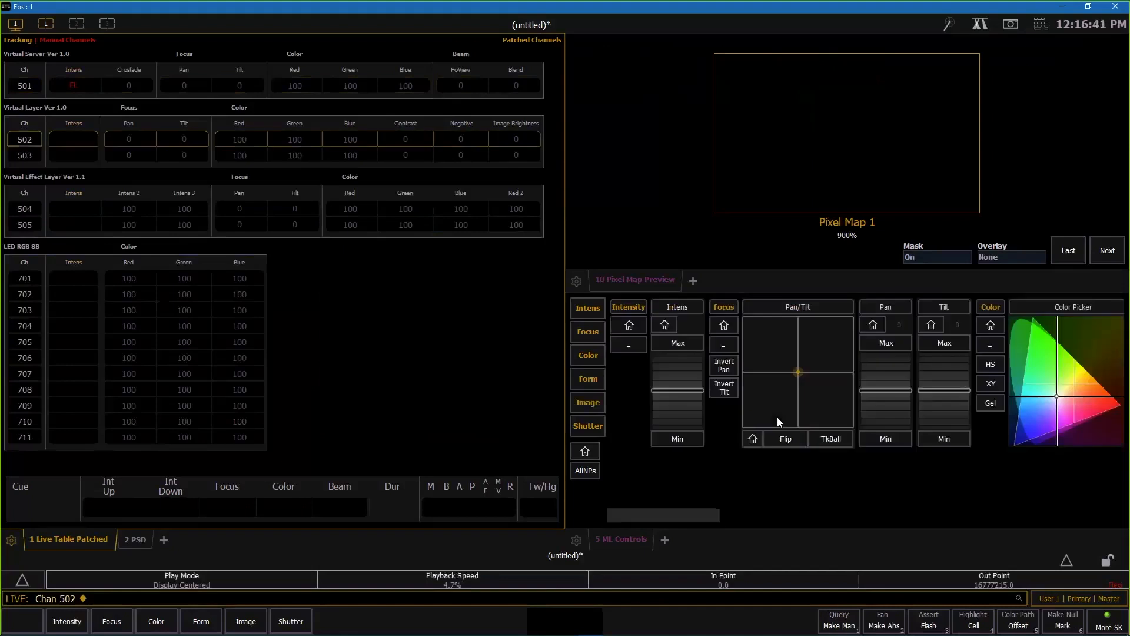
pyautogui.press('f')
# Assign the spiral image, file 65 from library 0, to channel 502 and close the expanded file list
pyautogui.moveTo(714, 514); pyautogui.dragTo(1005, 501)
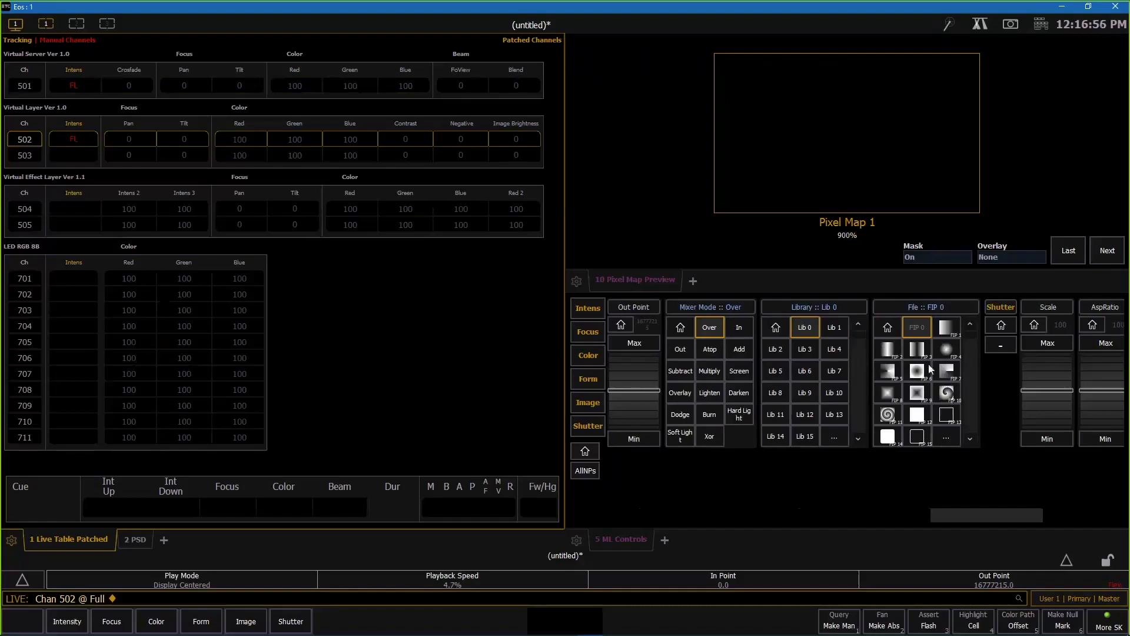
pyautogui.click(947, 436)
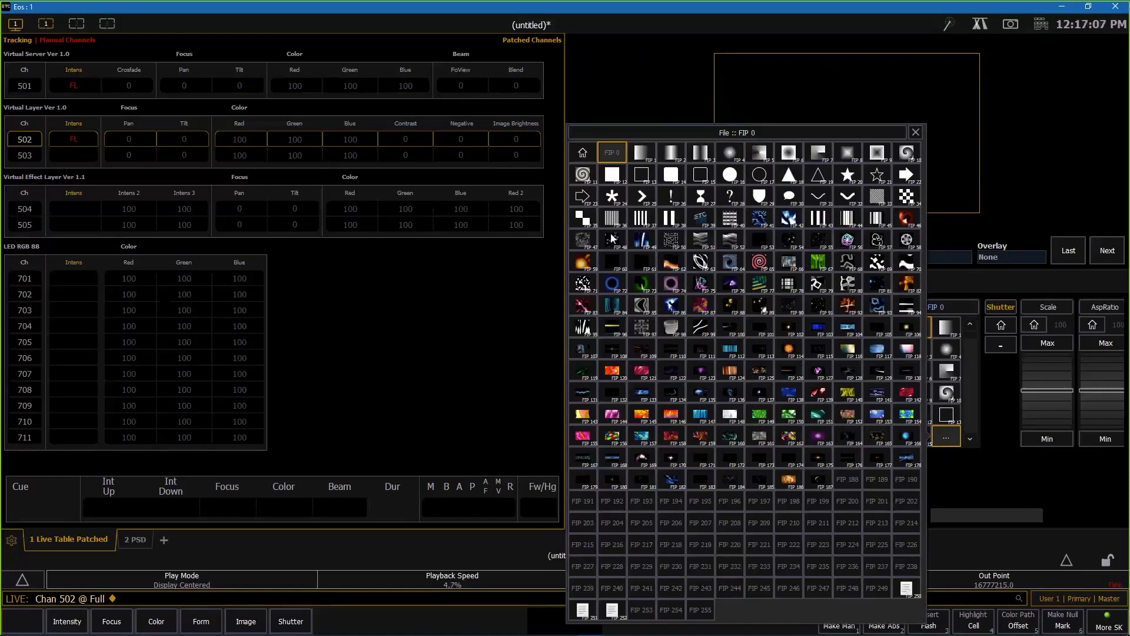
pyautogui.click(760, 262)
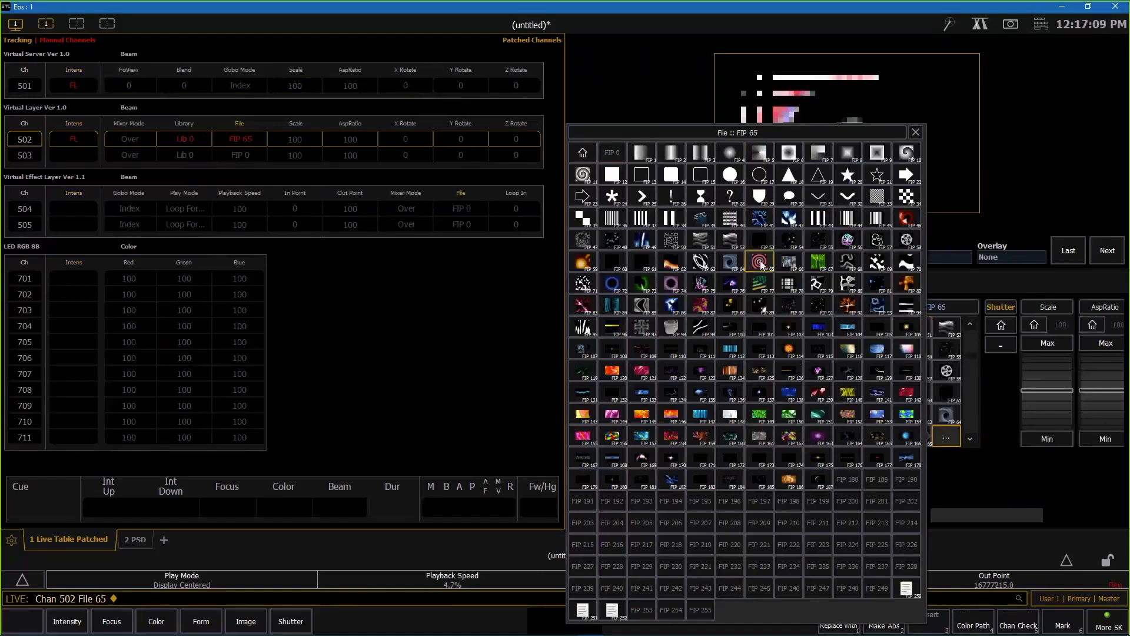
pyautogui.click(948, 439)
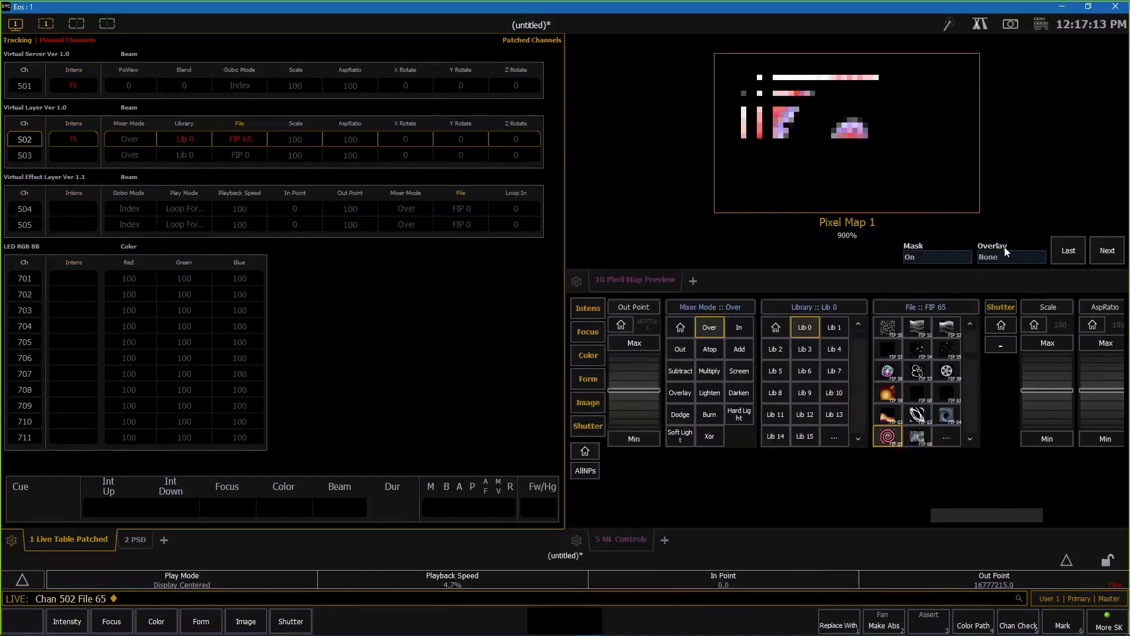
# Turn off the mask in the pixel map preview, comparing the masked and unmasked image
pyautogui.click(938, 257)
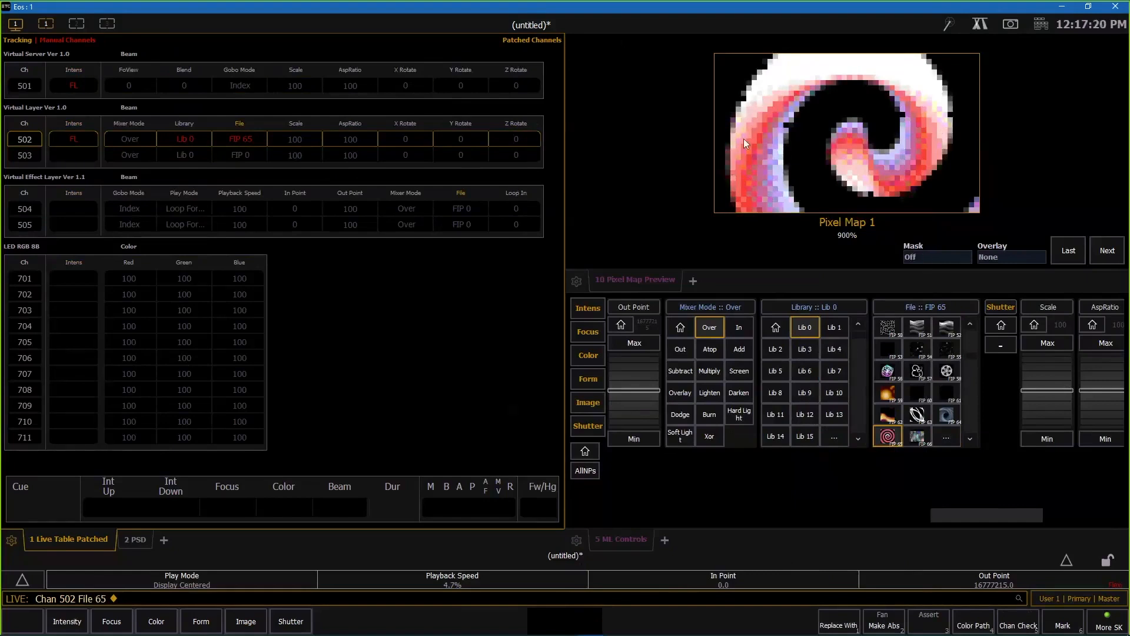
pyautogui.click(910, 259)
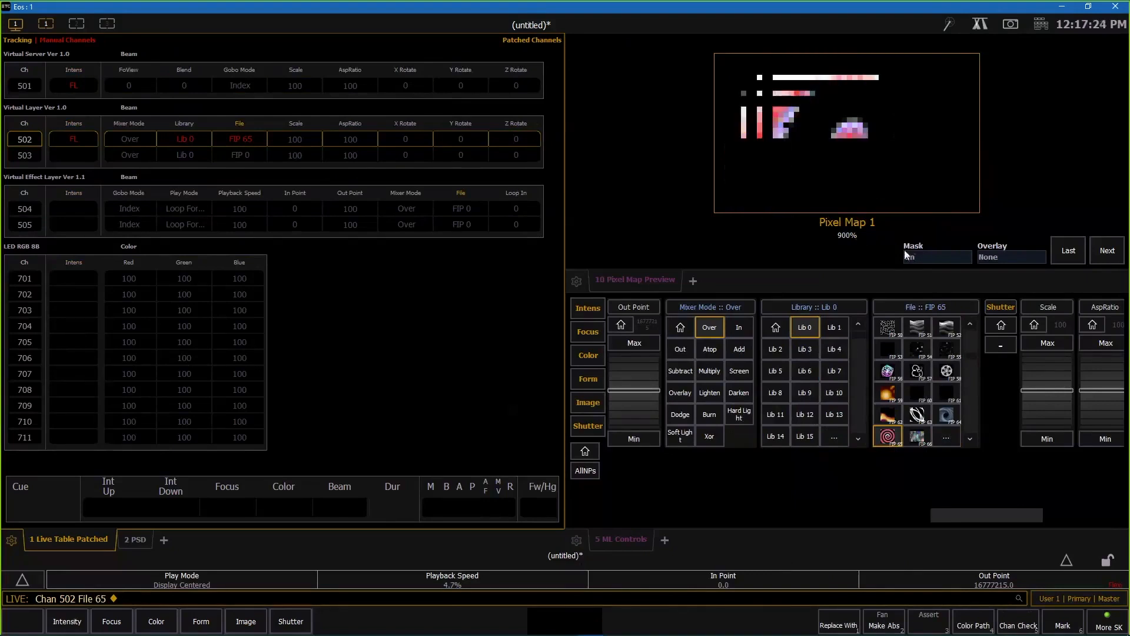
pyautogui.click(913, 257)
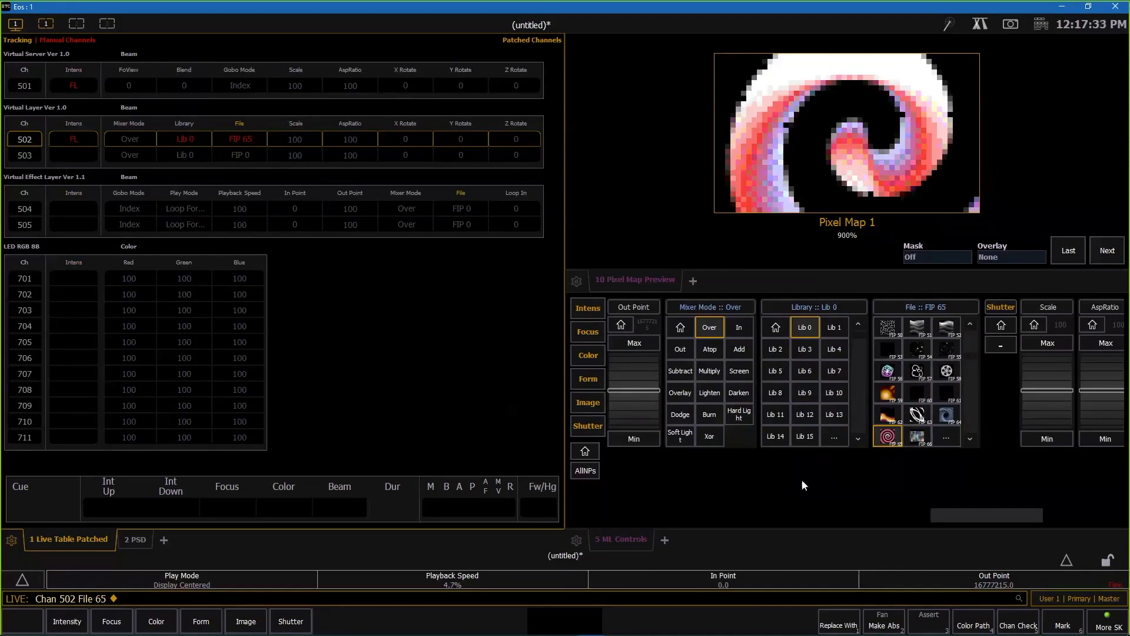
# Set channel 502's play mode to Loop Forward and its playback speed to 100
pyautogui.moveTo(975, 516); pyautogui.dragTo(889, 525)
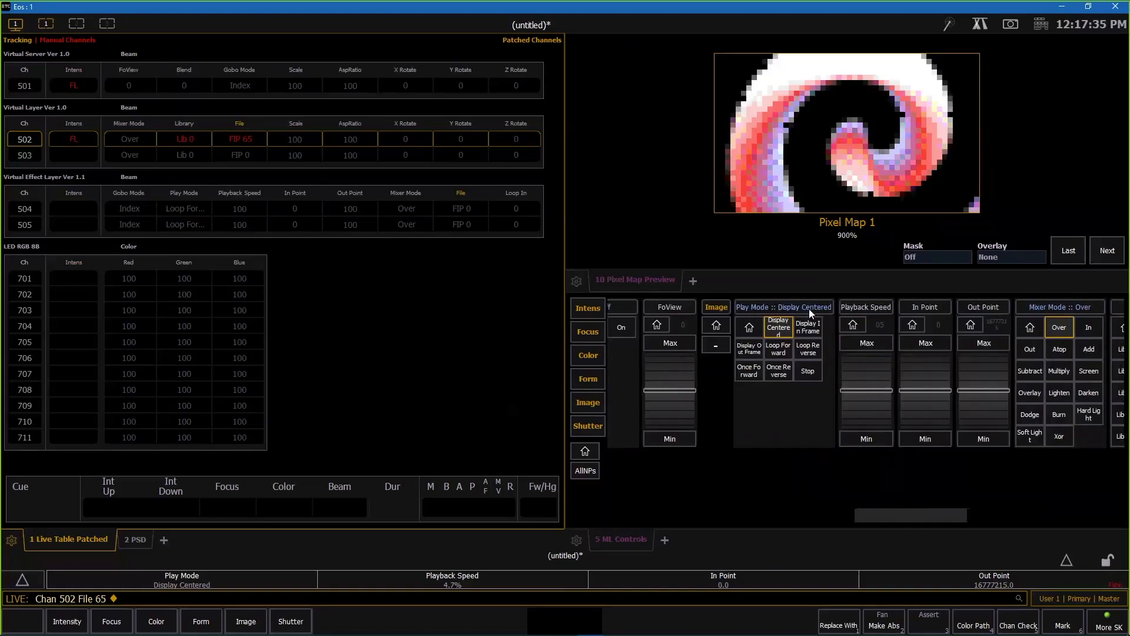
pyautogui.click(782, 348)
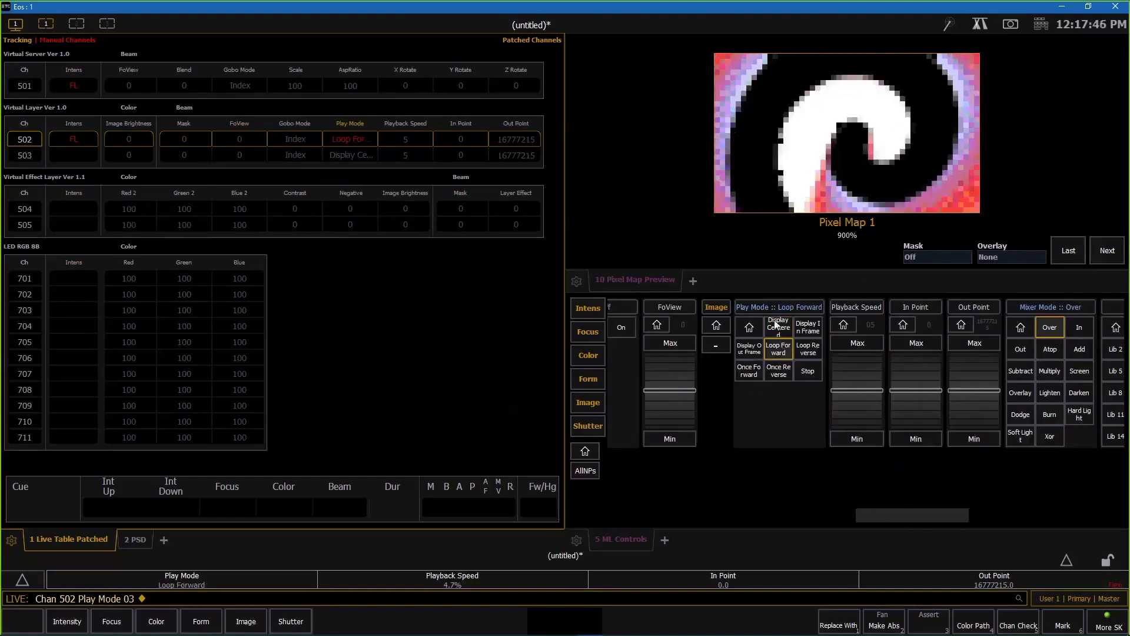
pyautogui.click(867, 309)
pyautogui.write('10')
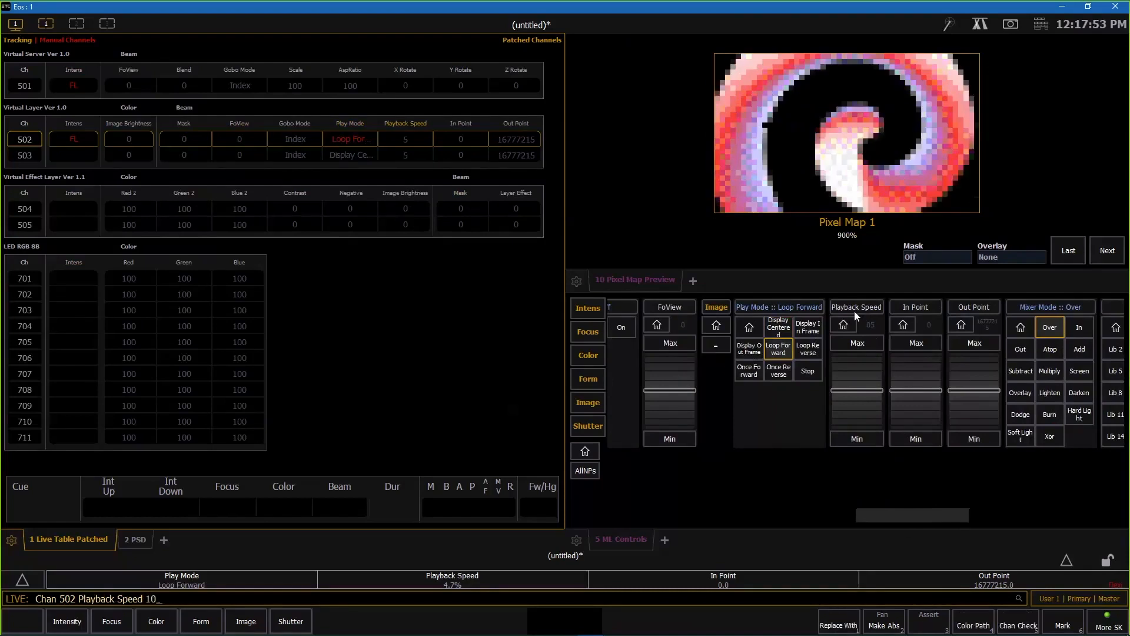
pyautogui.write('0')
pyautogui.press('Return')
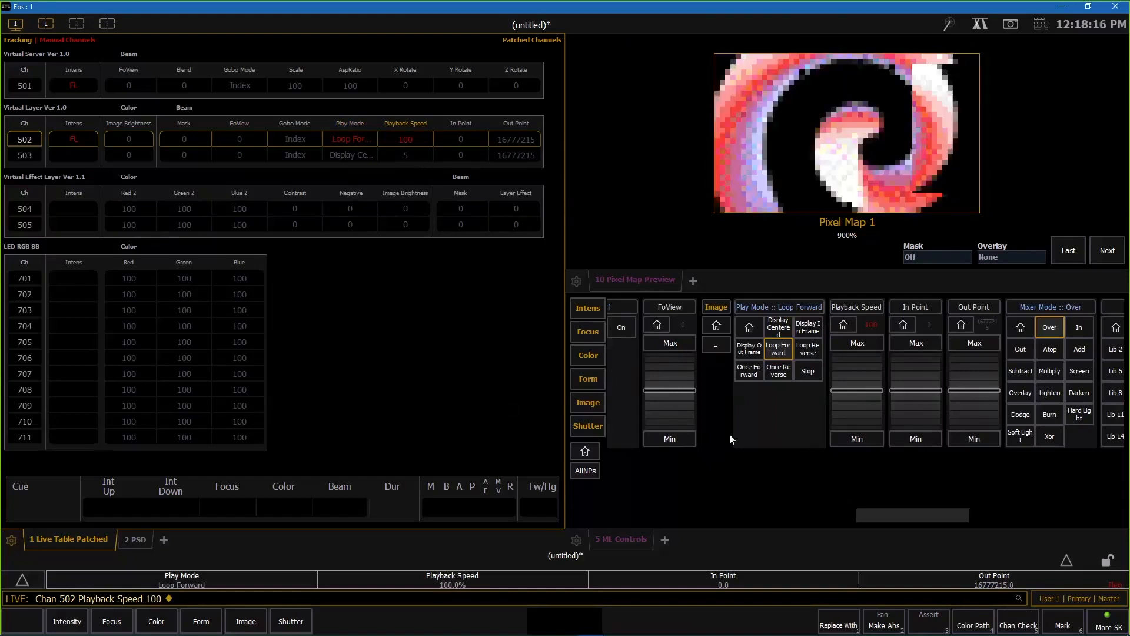
# Try channel 502 with red at minimum, and return red to full
pyautogui.moveTo(931, 516); pyautogui.dragTo(958, 514)
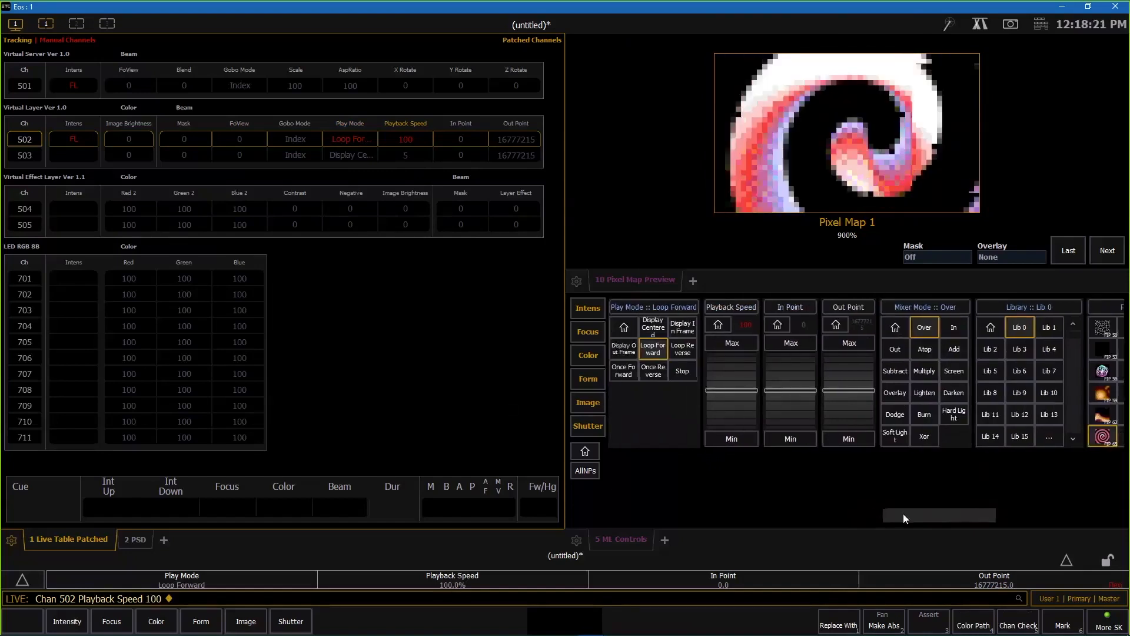
pyautogui.moveTo(905, 516); pyautogui.dragTo(1033, 516)
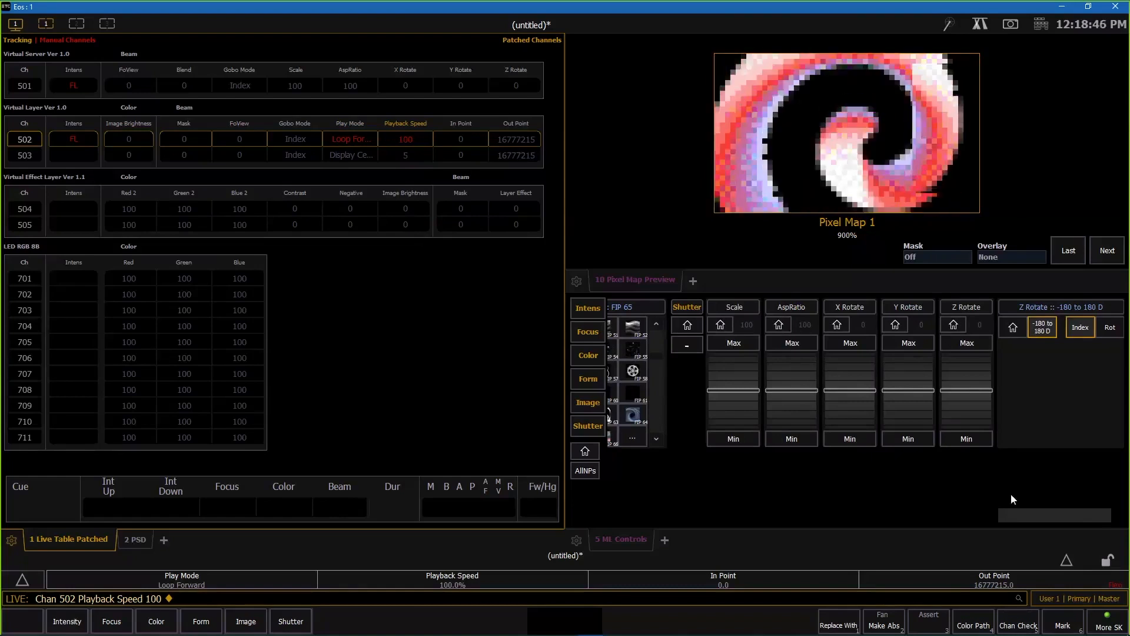
pyautogui.moveTo(1011, 517); pyautogui.dragTo(694, 519)
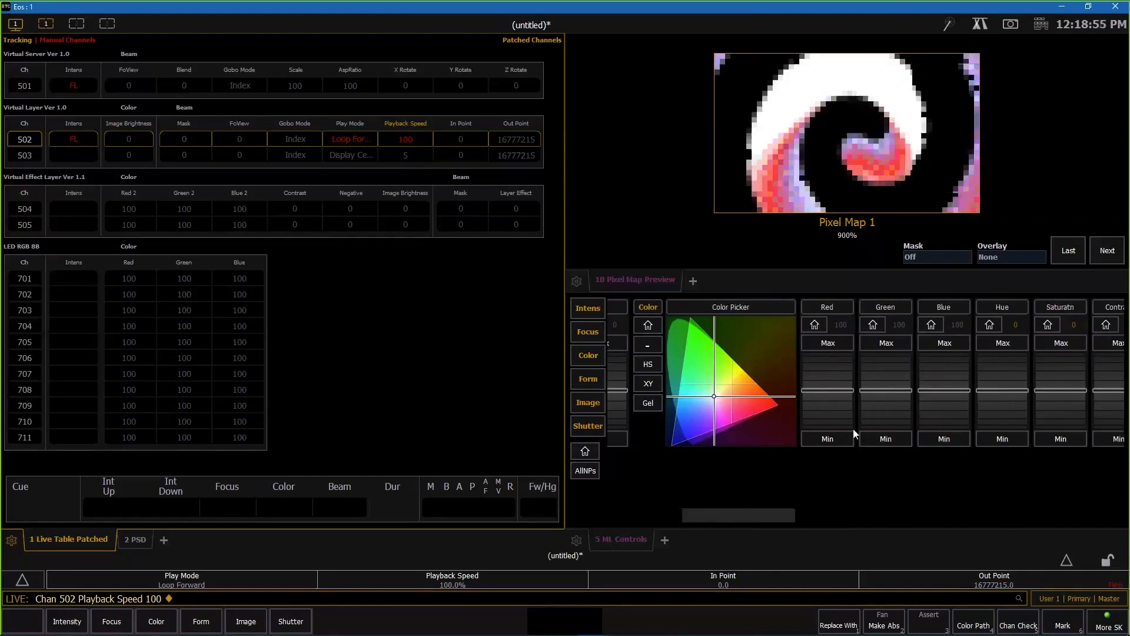
pyautogui.click(839, 439)
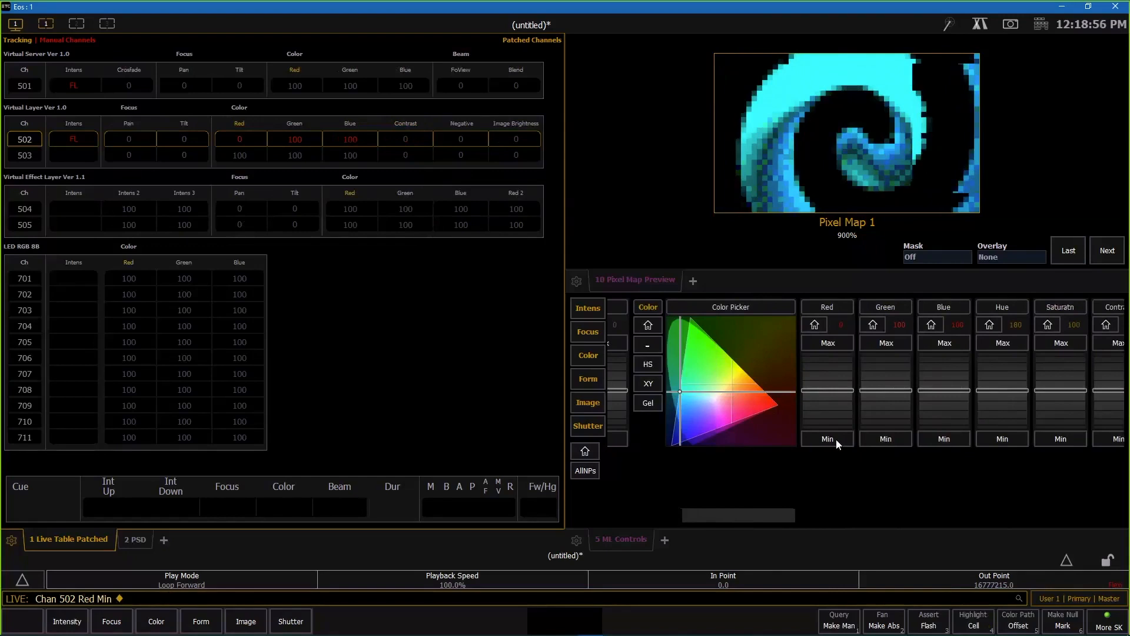
pyautogui.click(829, 344)
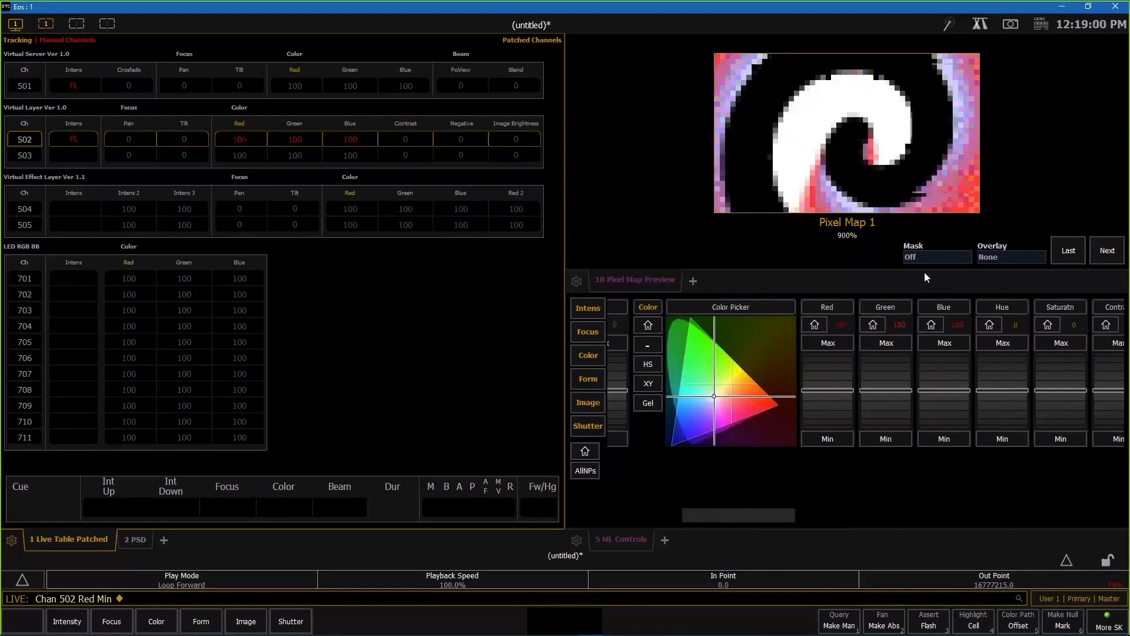
# Home channel 502's intensity, and bring it back to full
pyautogui.moveTo(791, 519); pyautogui.dragTo(697, 512)
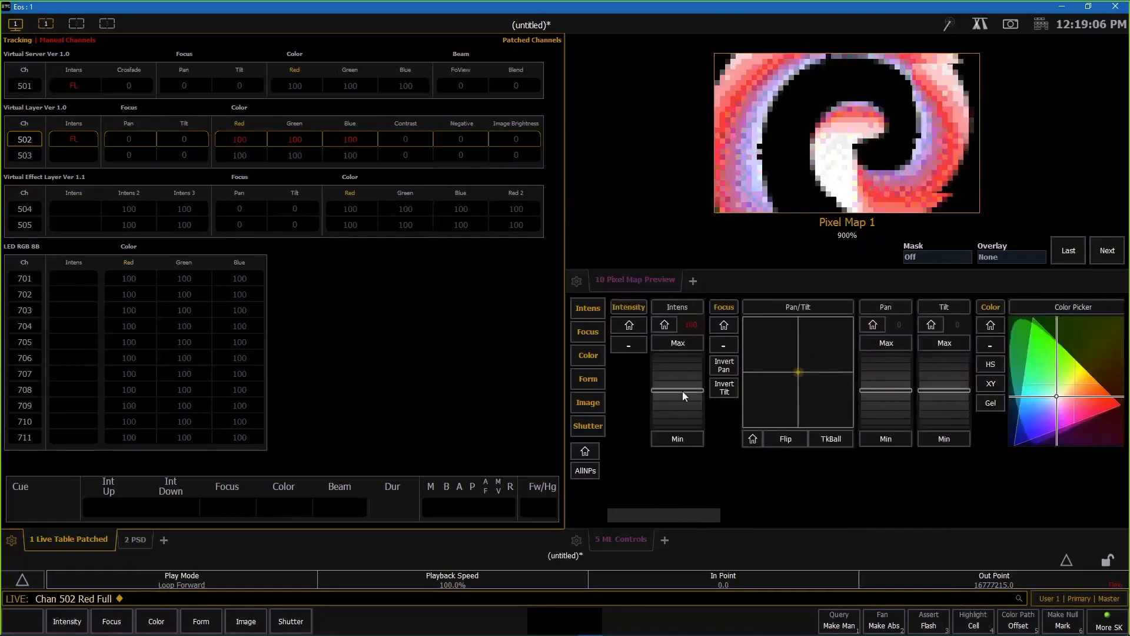
pyautogui.moveTo(683, 391); pyautogui.dragTo(674, 321)
pyautogui.click(667, 328)
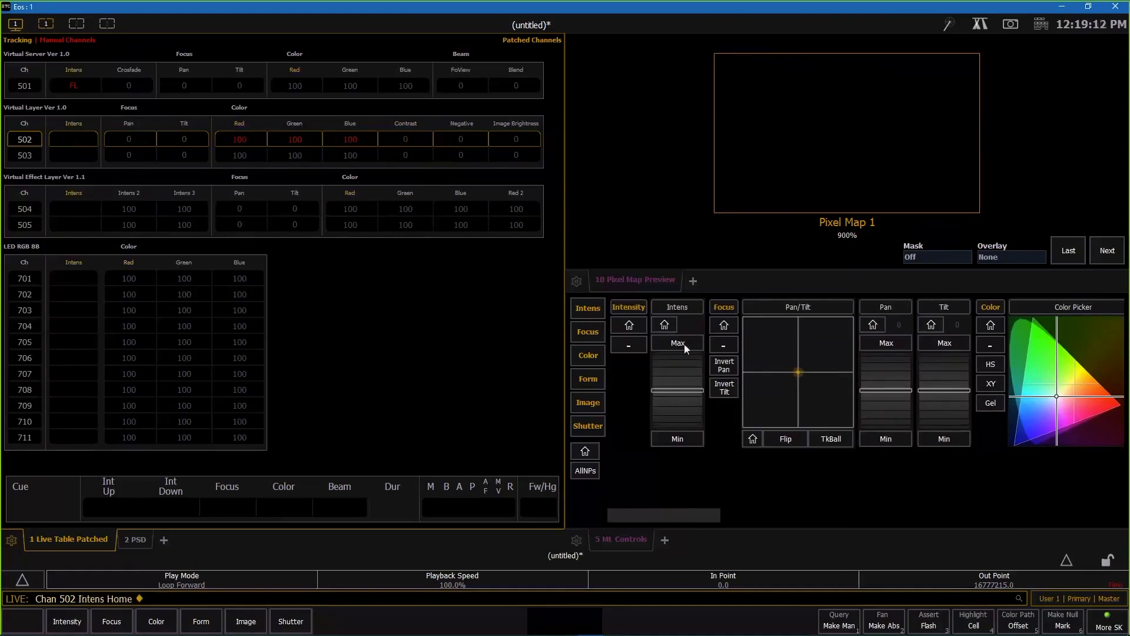
pyautogui.click(683, 344)
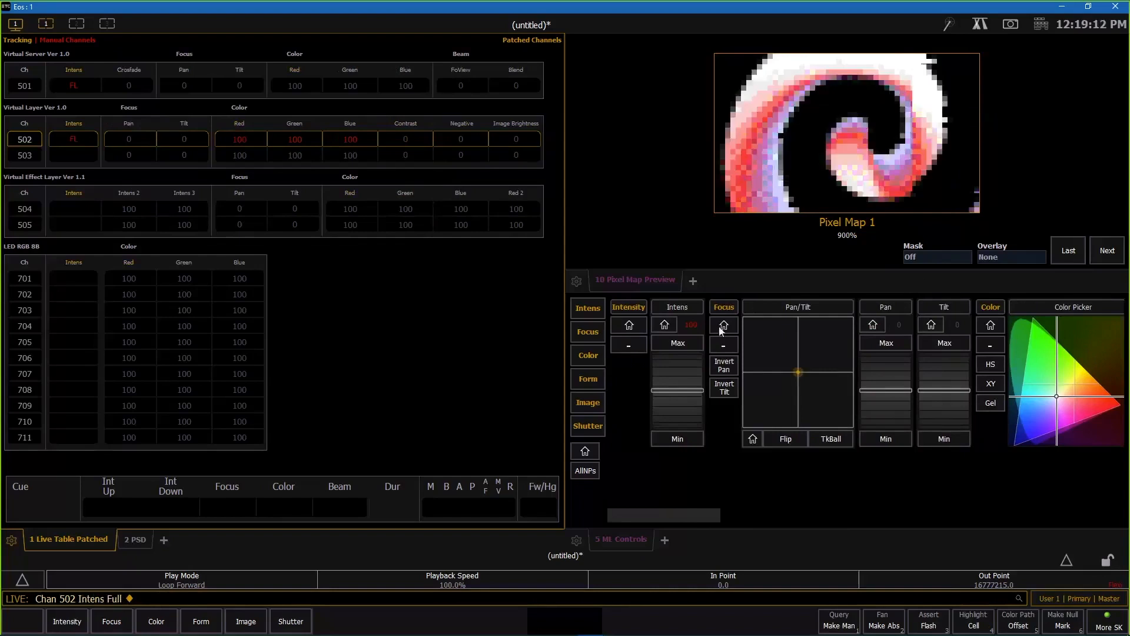
# Move channel 502's image to Pan -20, Tilt 7, and check it in the pixel map preview with the mask on and off
pyautogui.moveTo(794, 366)
pyautogui.mouseDown()
pyautogui.moveTo(782, 353)
pyautogui.moveTo(806, 387)
pyautogui.moveTo(794, 370)
pyautogui.mouseUp()
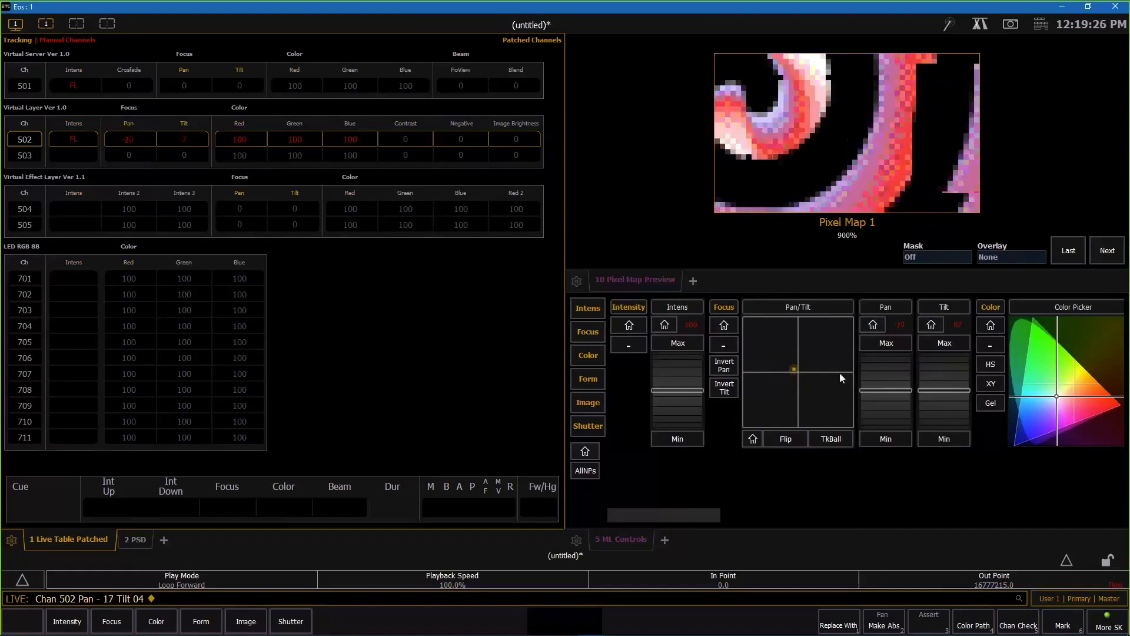
pyautogui.click(938, 256)
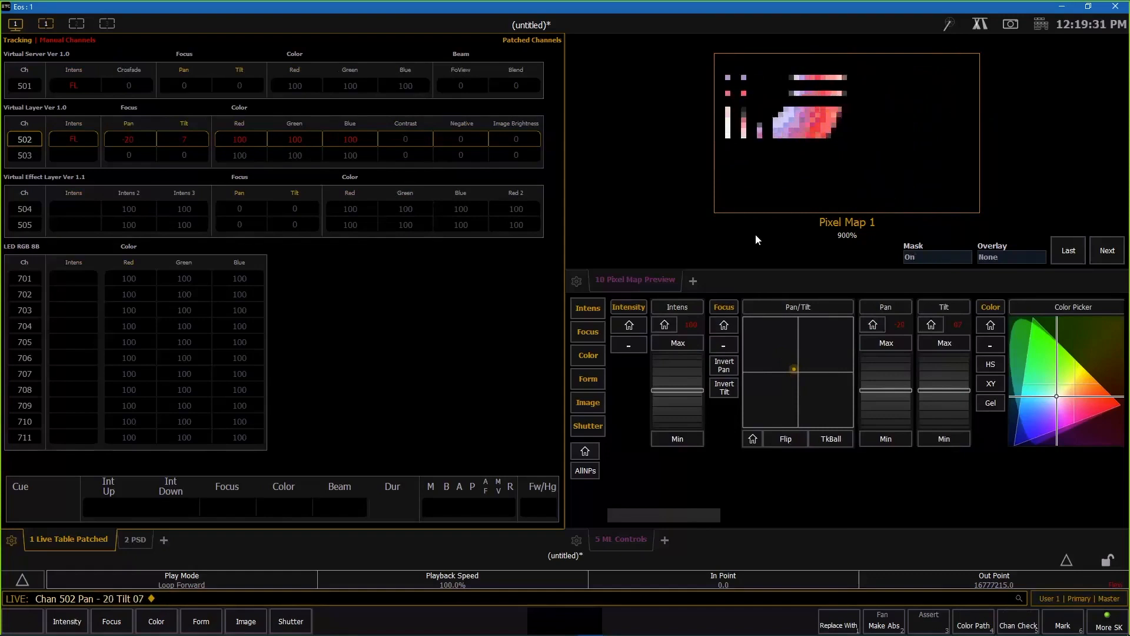
pyautogui.click(938, 256)
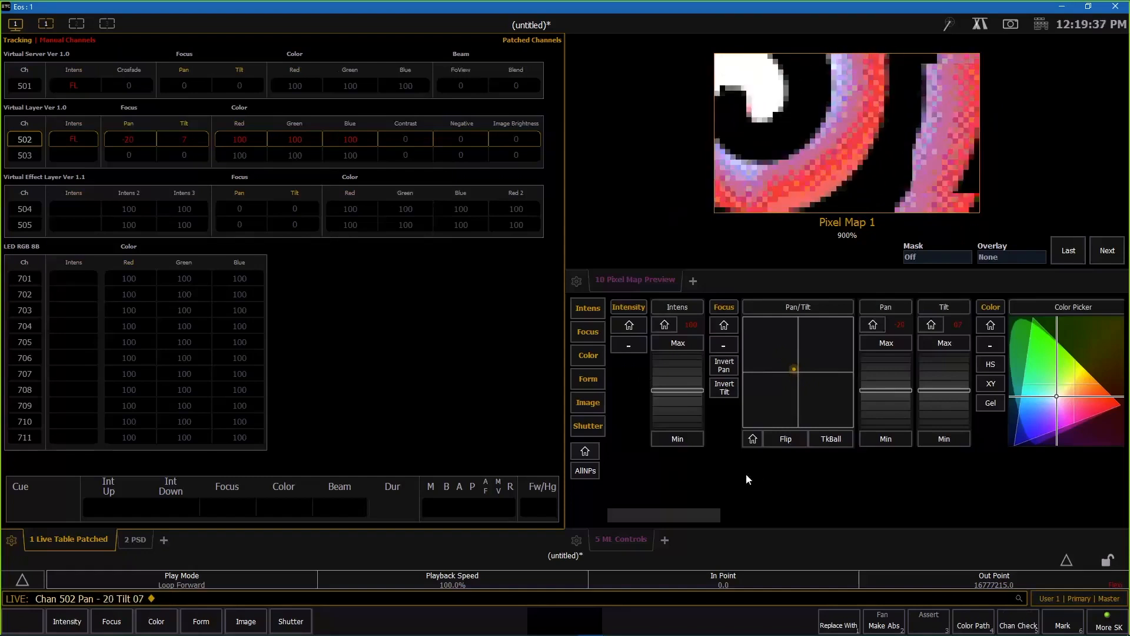
# Bring effect layer channel 504 to full and load effect file FIP 9 on it
pyautogui.write('50')
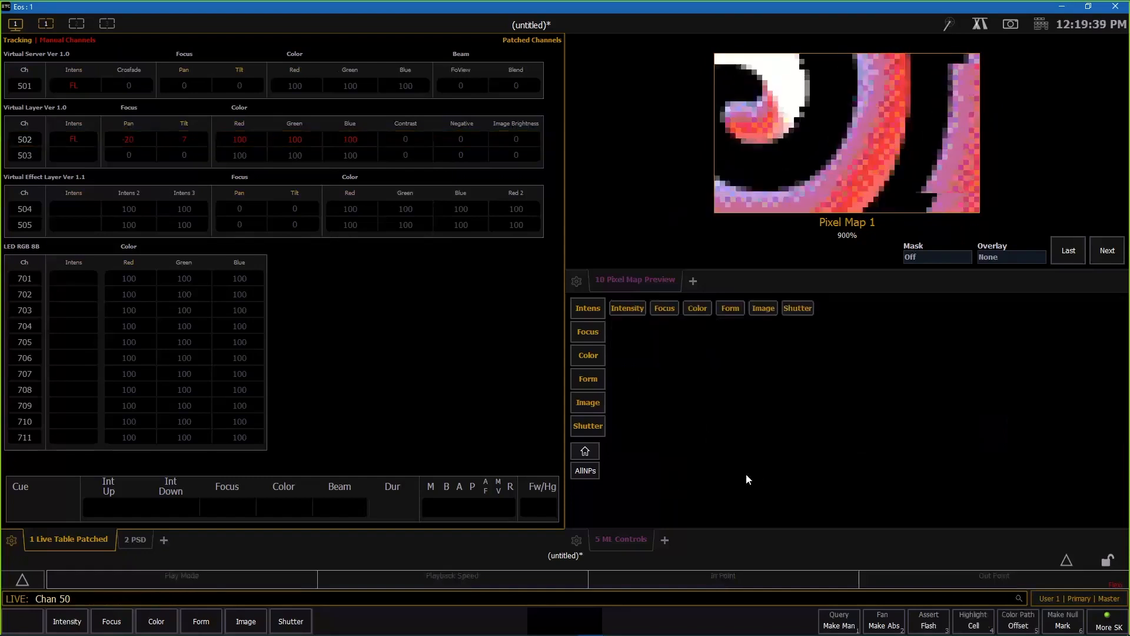
pyautogui.write('4af')
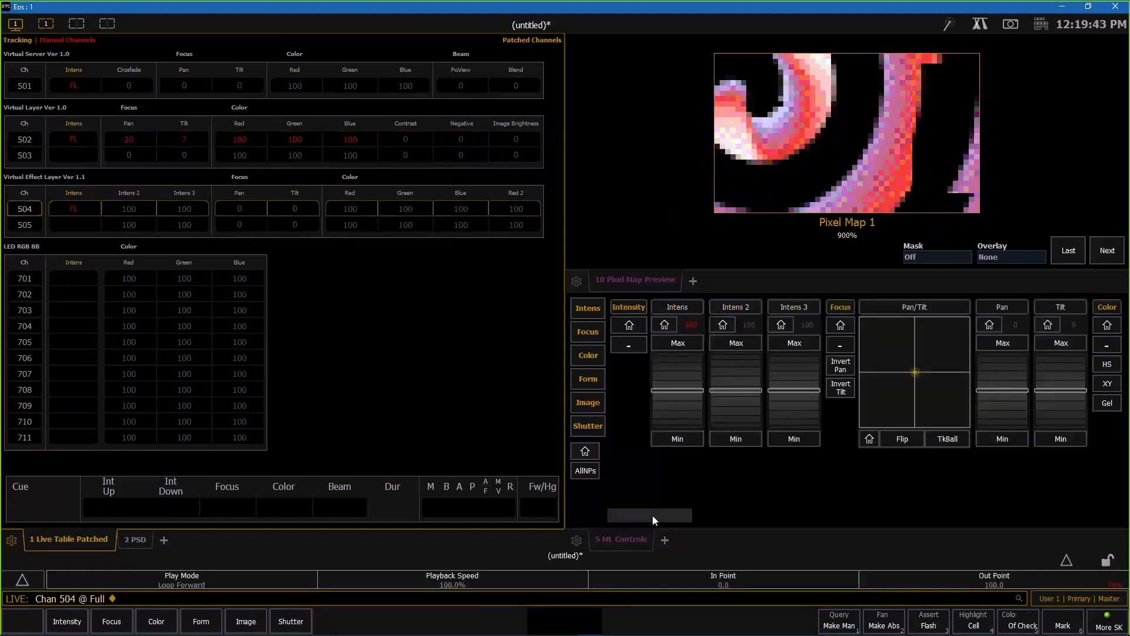
pyautogui.moveTo(653, 514); pyautogui.dragTo(967, 520)
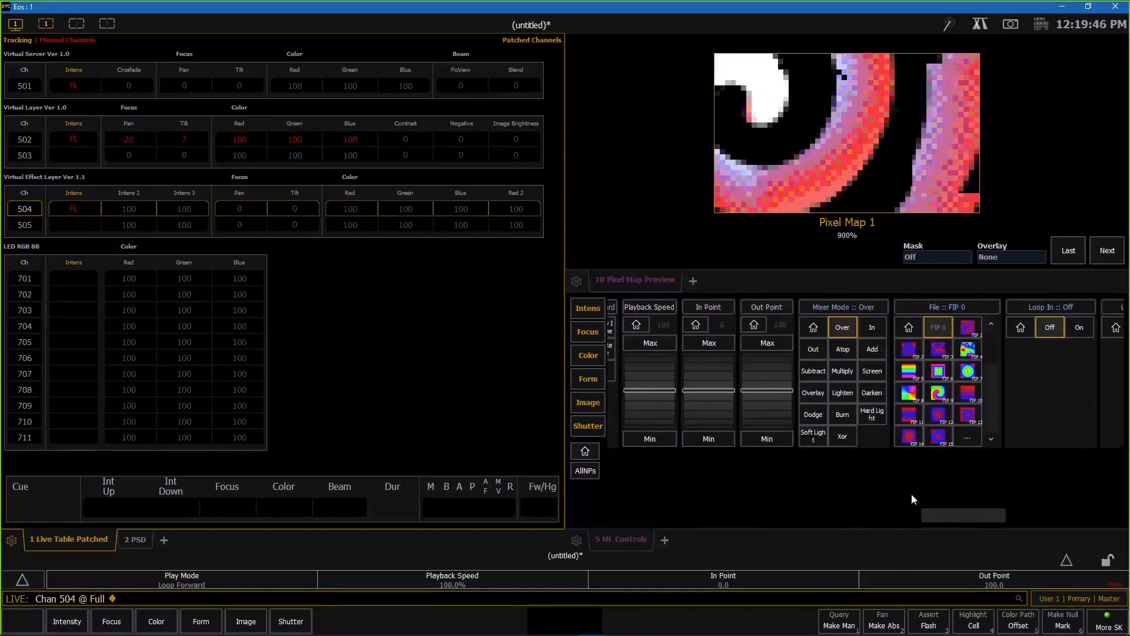
pyautogui.click(969, 438)
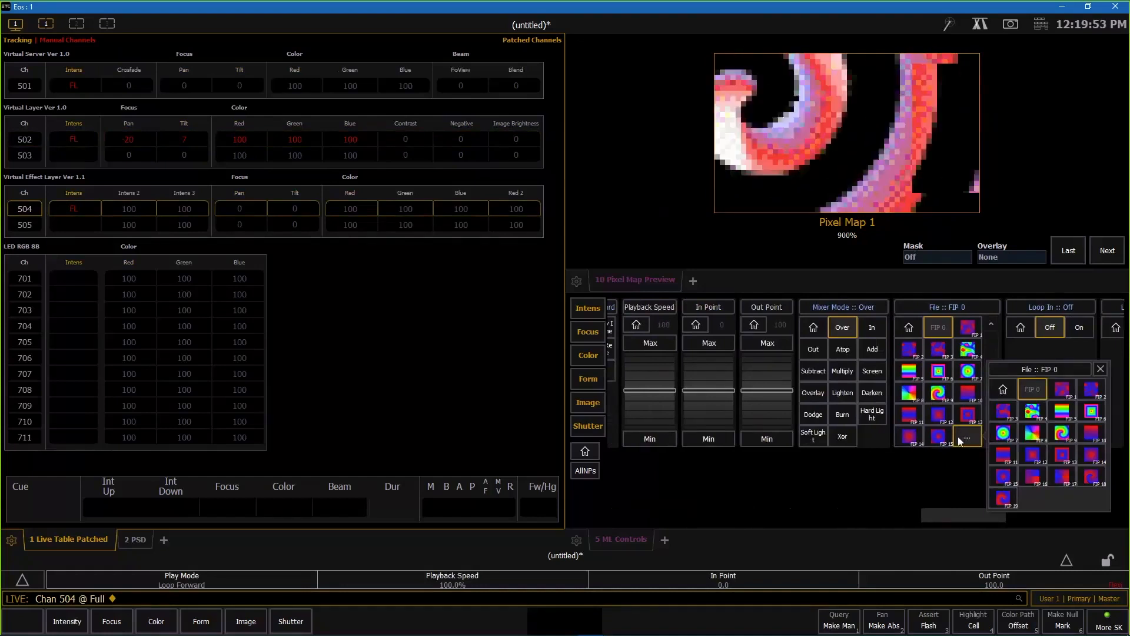
pyautogui.click(1063, 434)
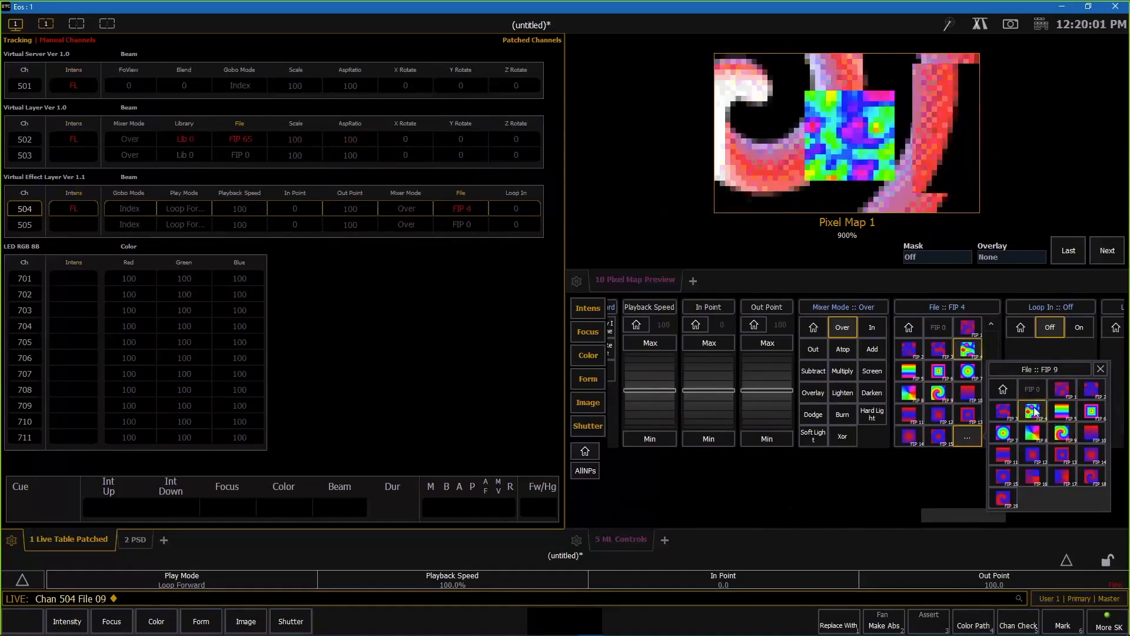
# Try effect files FIP 4 and FIP 8 on channel 504, and settle on FIP 1
pyautogui.click(1034, 411)
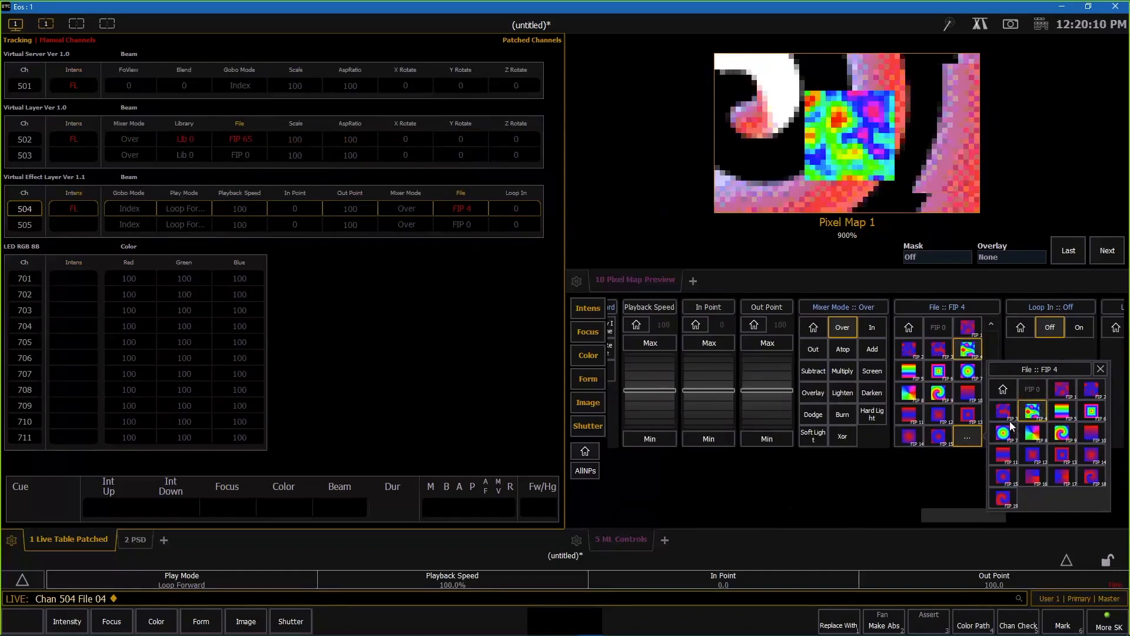
pyautogui.click(1033, 433)
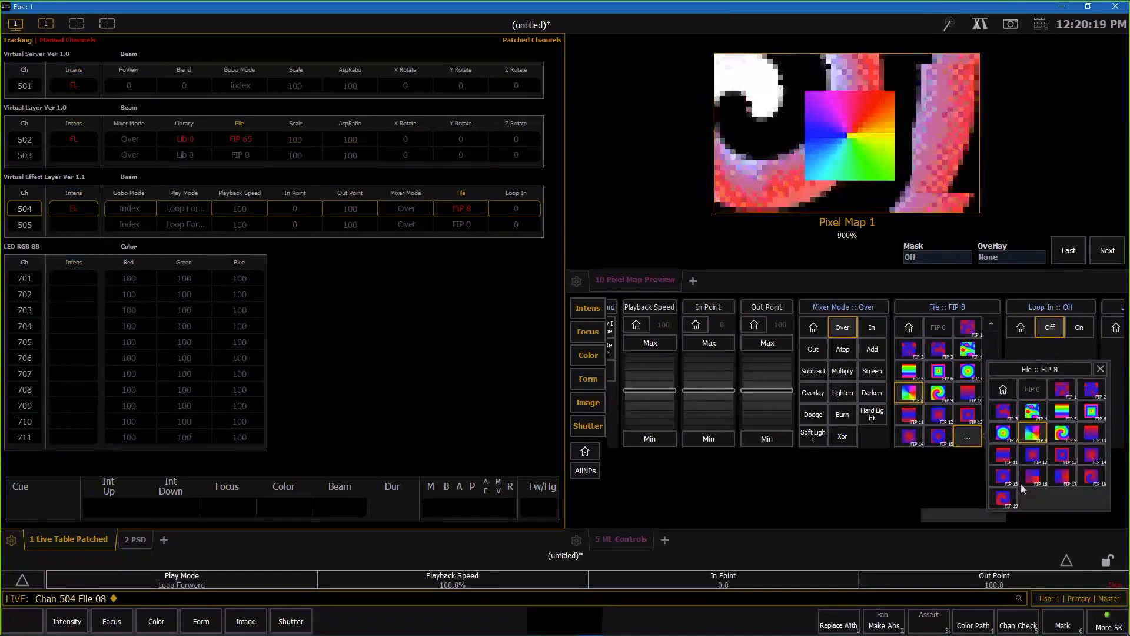
pyautogui.click(1062, 389)
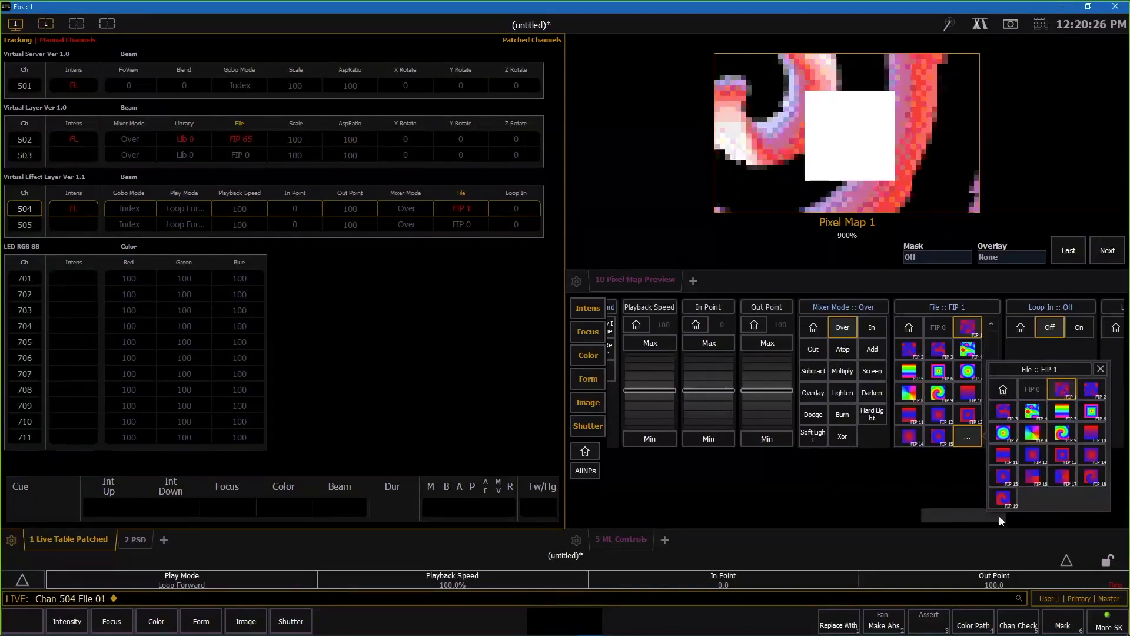
# Set channel 504's start color to orange and its end color to yellow
pyautogui.click(962, 515)
pyautogui.moveTo(942, 515); pyautogui.dragTo(698, 524)
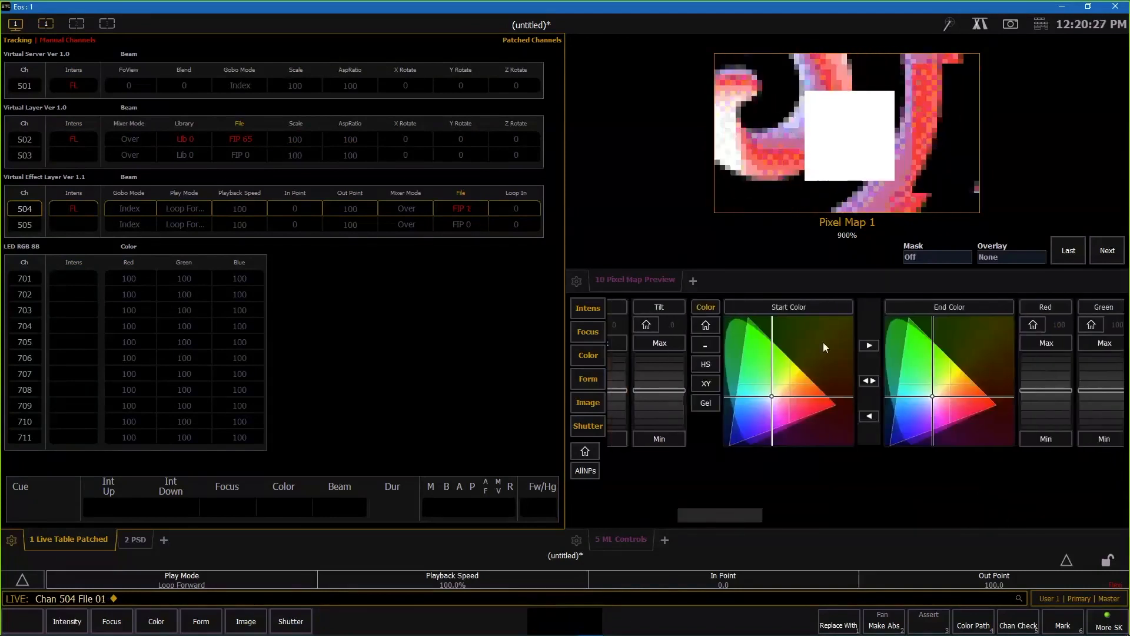
pyautogui.click(812, 384)
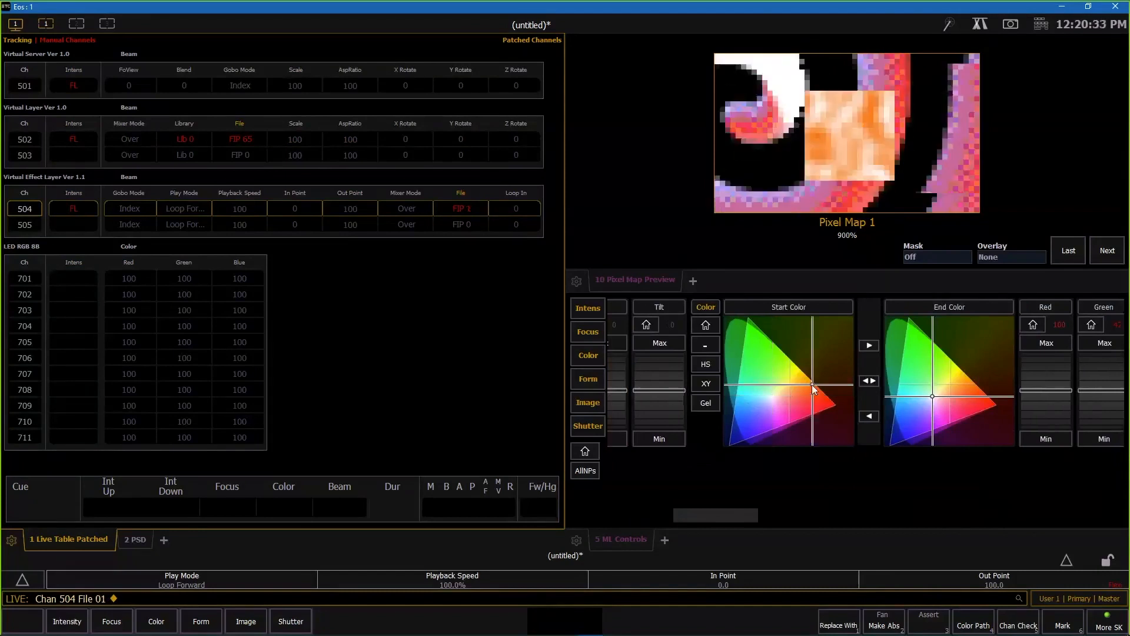
pyautogui.click(957, 369)
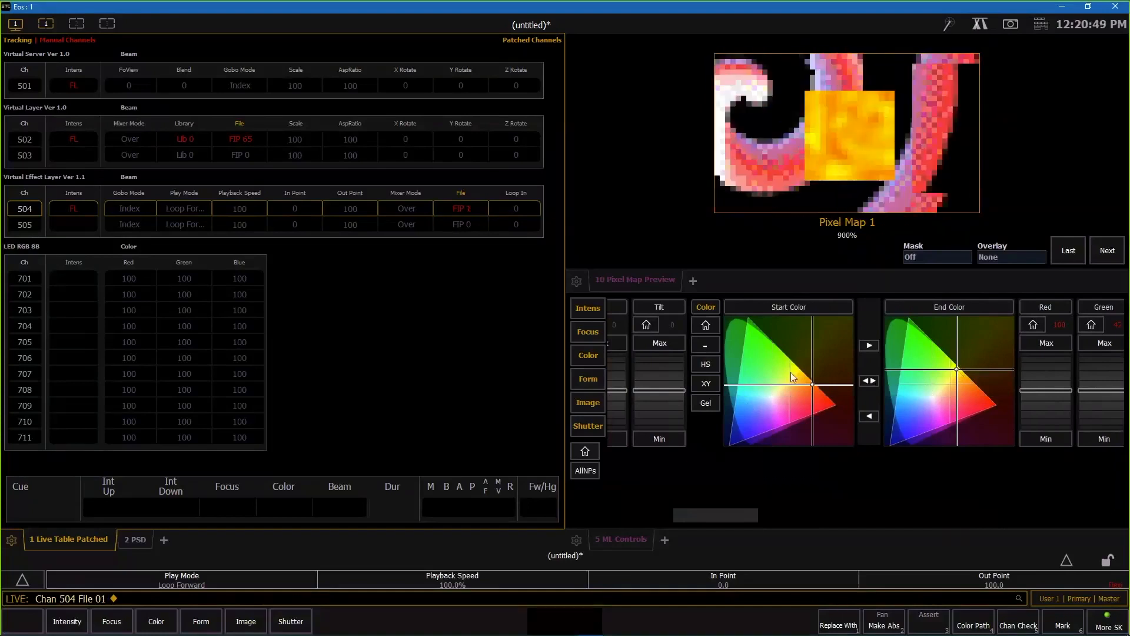
# Try channel 504's Intens 2 at minimum, and bring it back up to 100
pyautogui.moveTo(707, 517); pyautogui.dragTo(638, 517)
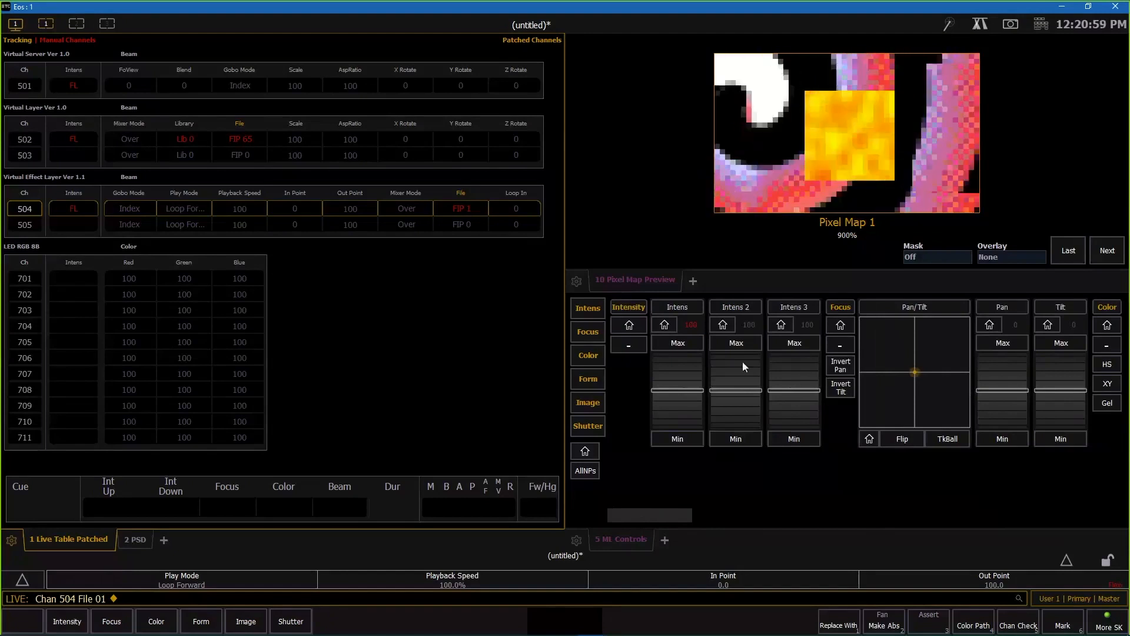
pyautogui.click(740, 392)
pyautogui.moveTo(740, 395); pyautogui.dragTo(743, 411)
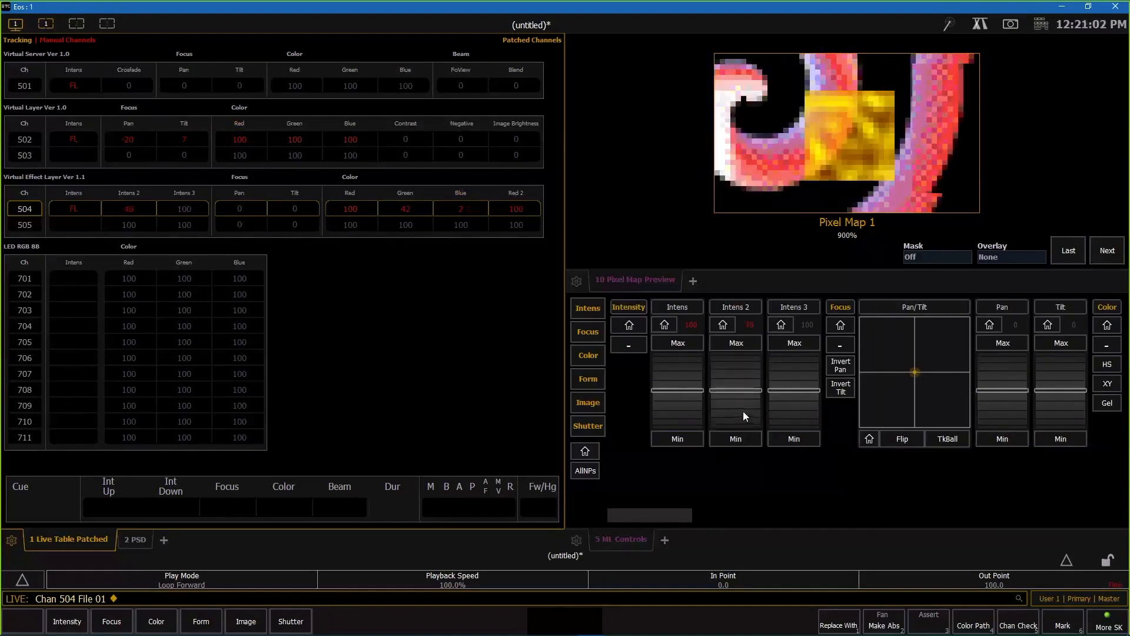
pyautogui.click(736, 439)
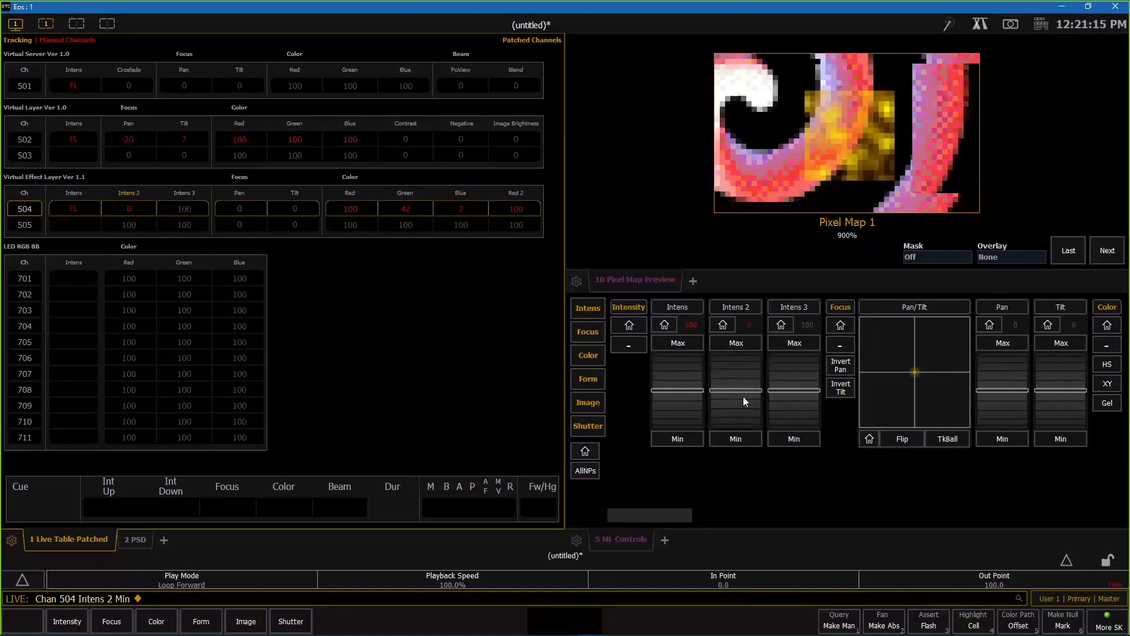
pyautogui.moveTo(739, 374); pyautogui.dragTo(734, 358)
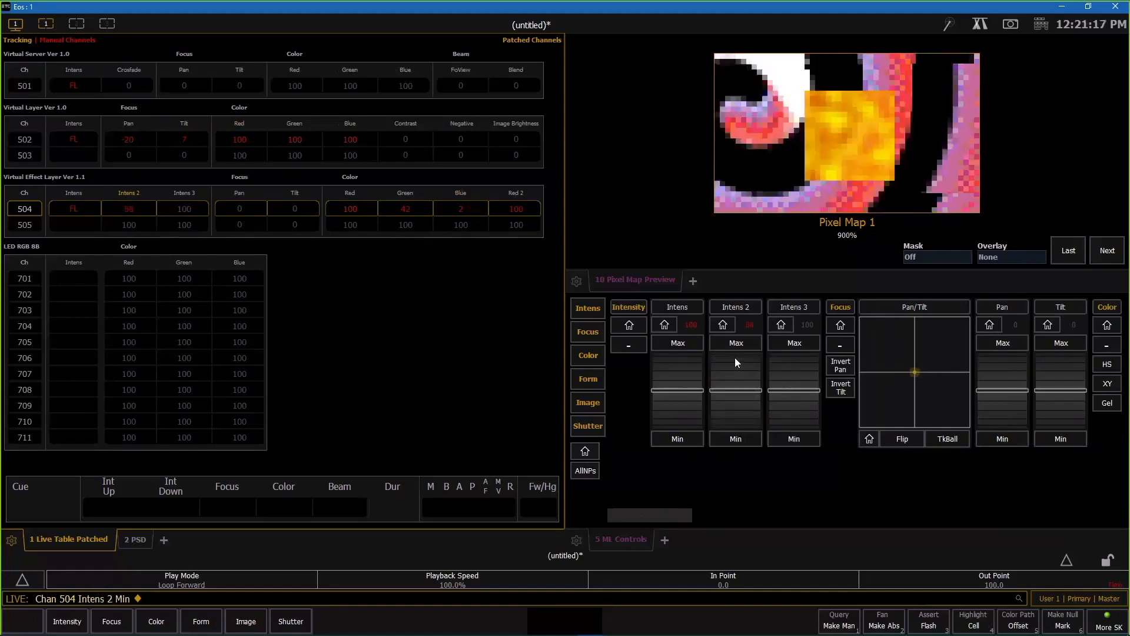
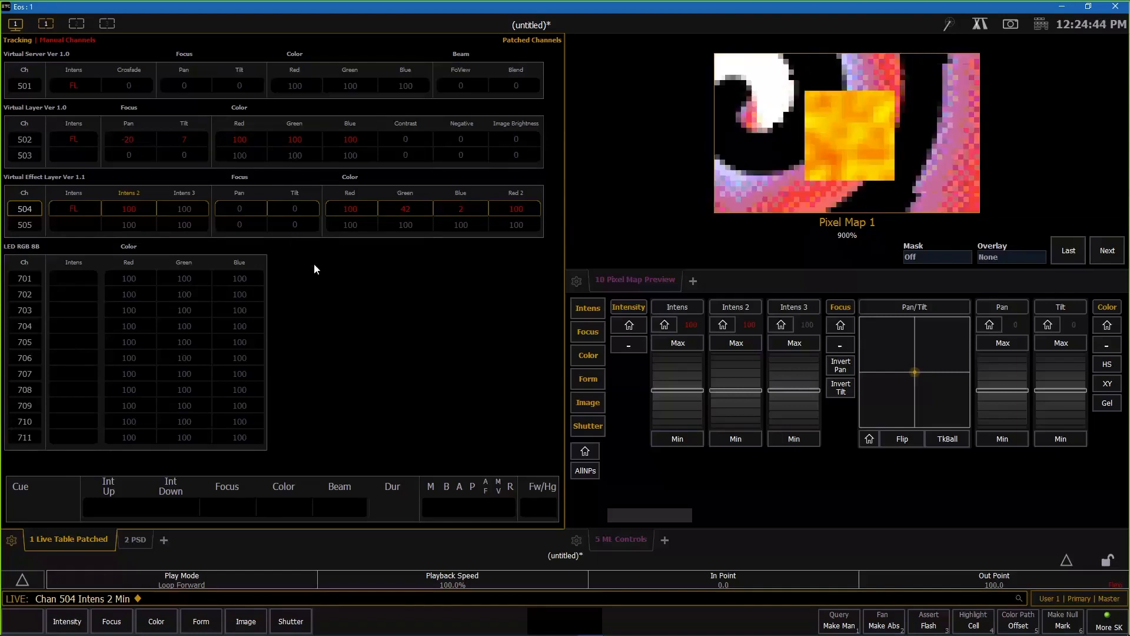
# Set channels 701 through 884 to full in deep blue, with red 17, green 4 and blue 100
pyautogui.write('70')
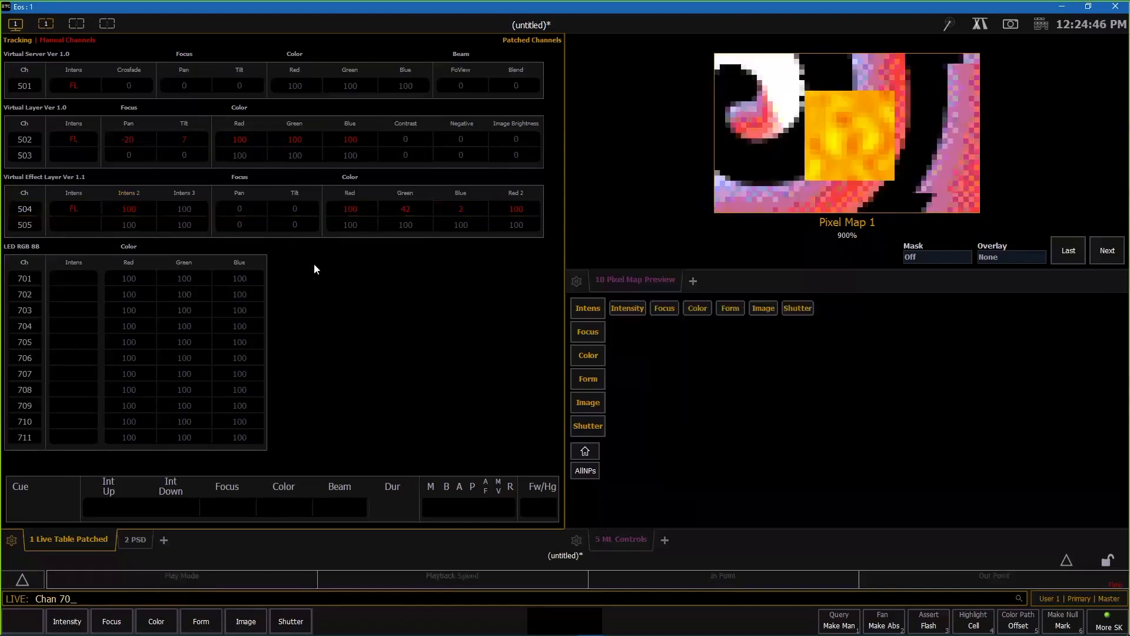
pyautogui.write('1t')
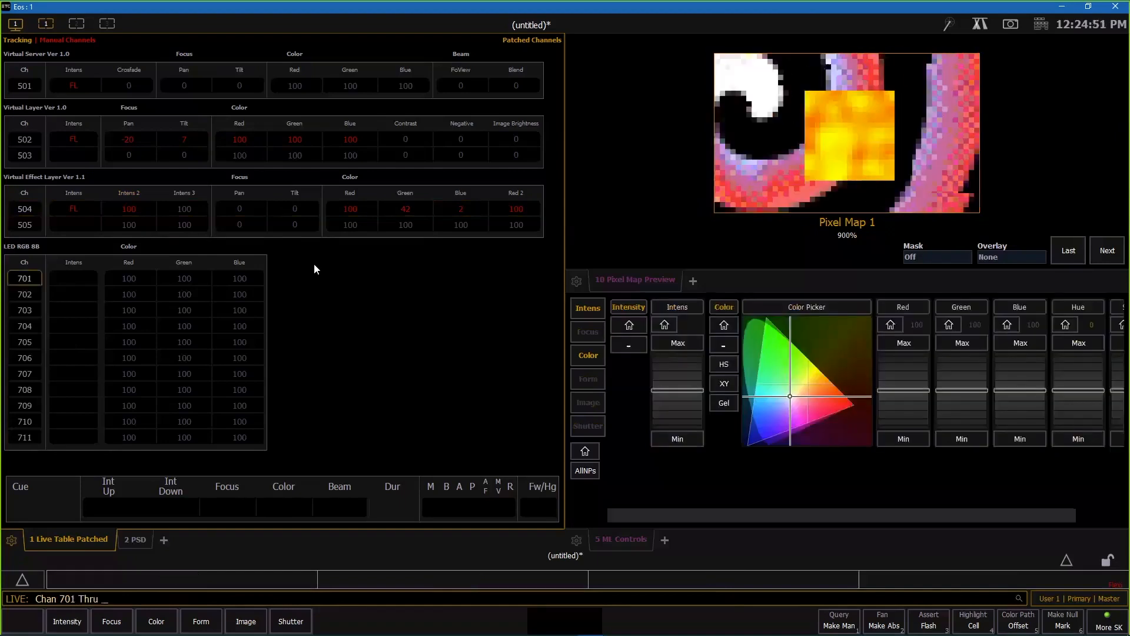
pyautogui.write('884af')
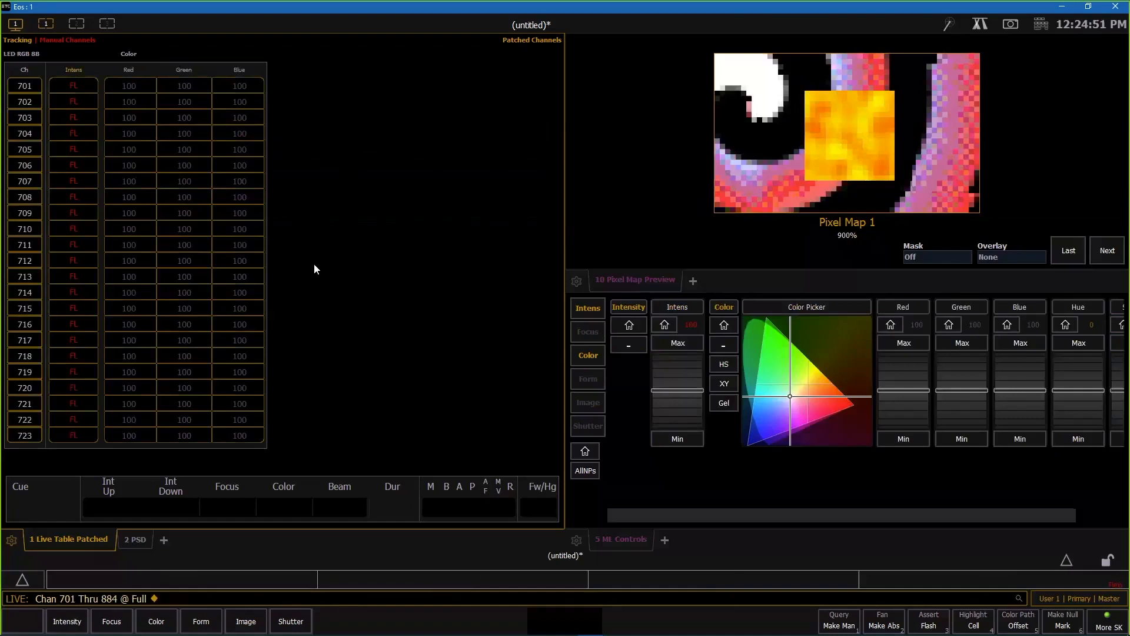
pyautogui.click(763, 437)
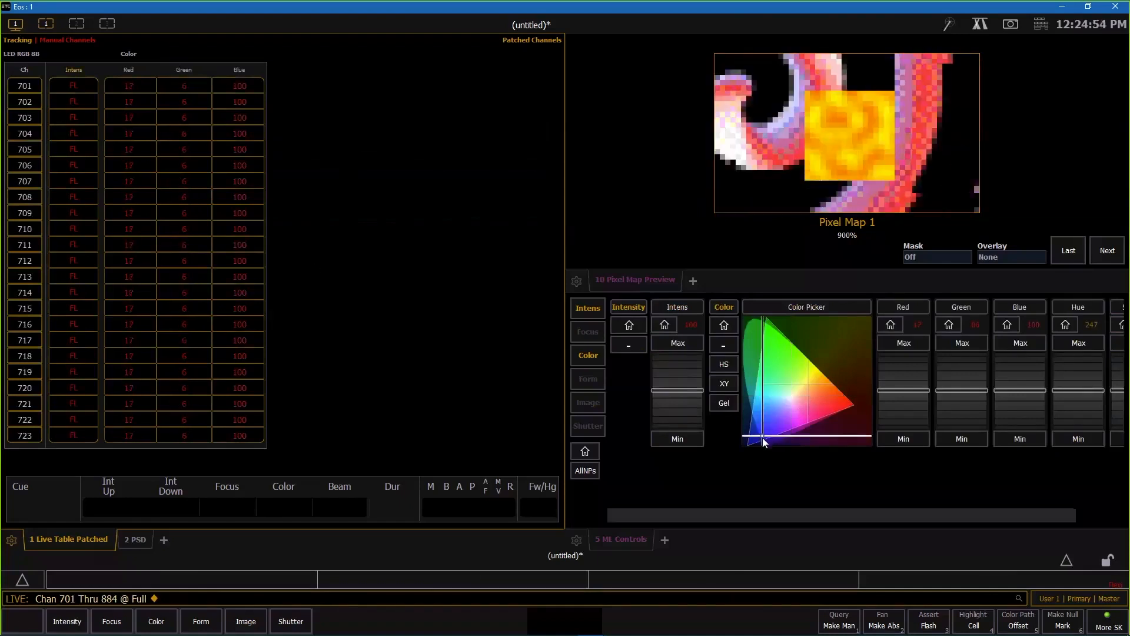
pyautogui.click(763, 438)
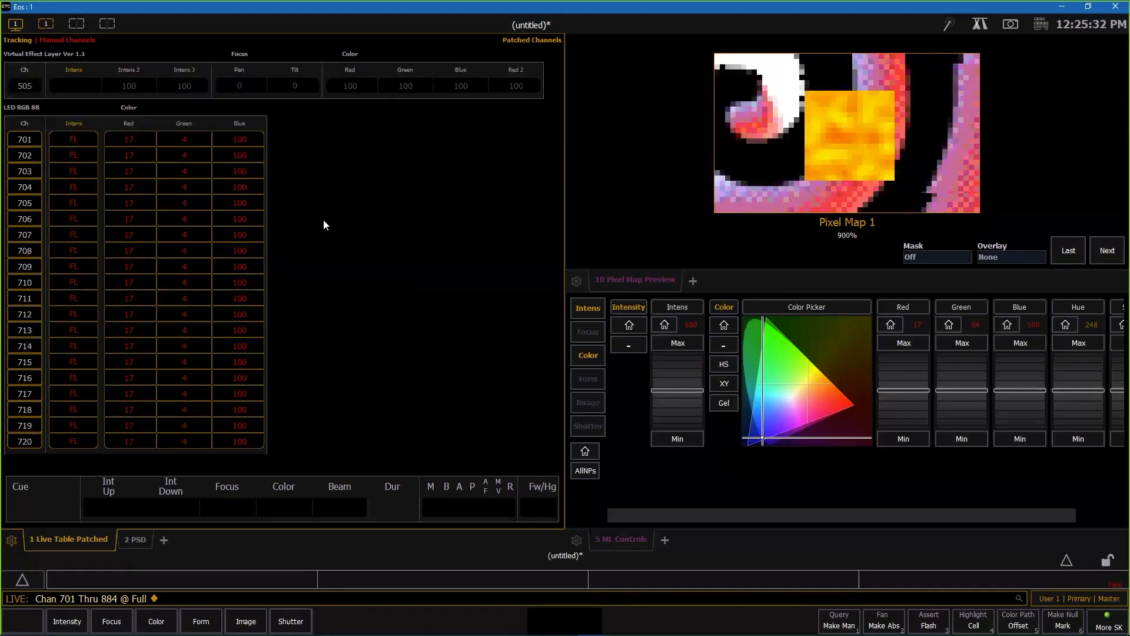
# Try server channel 501's crossfade at full and at -100, and return it to home
pyautogui.write('501')
pyautogui.press('Return')
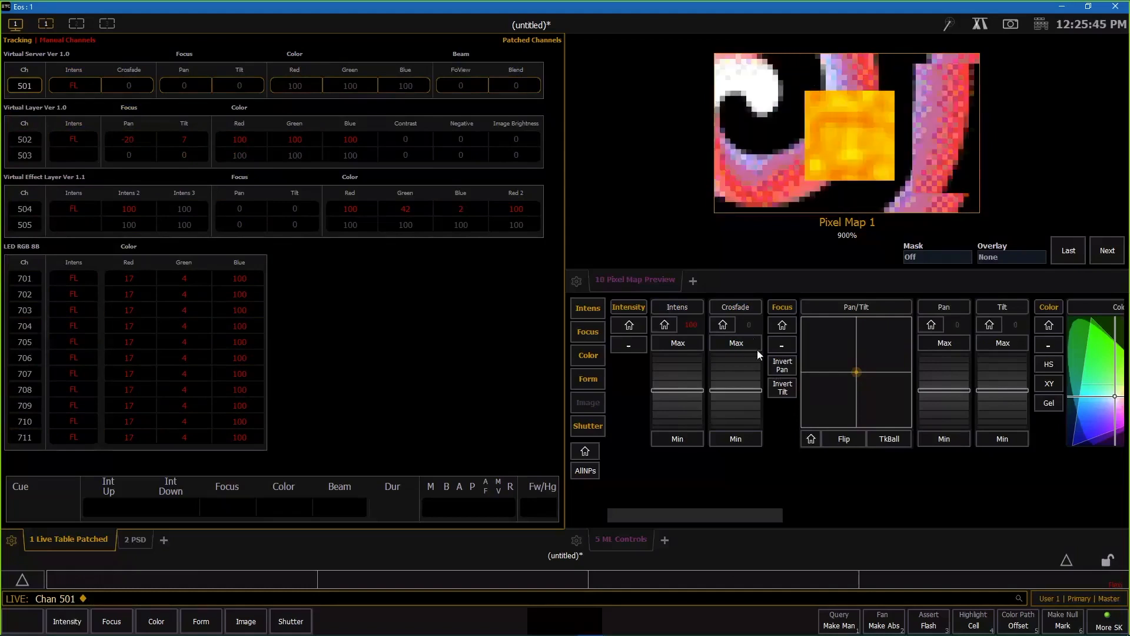
pyautogui.click(744, 389)
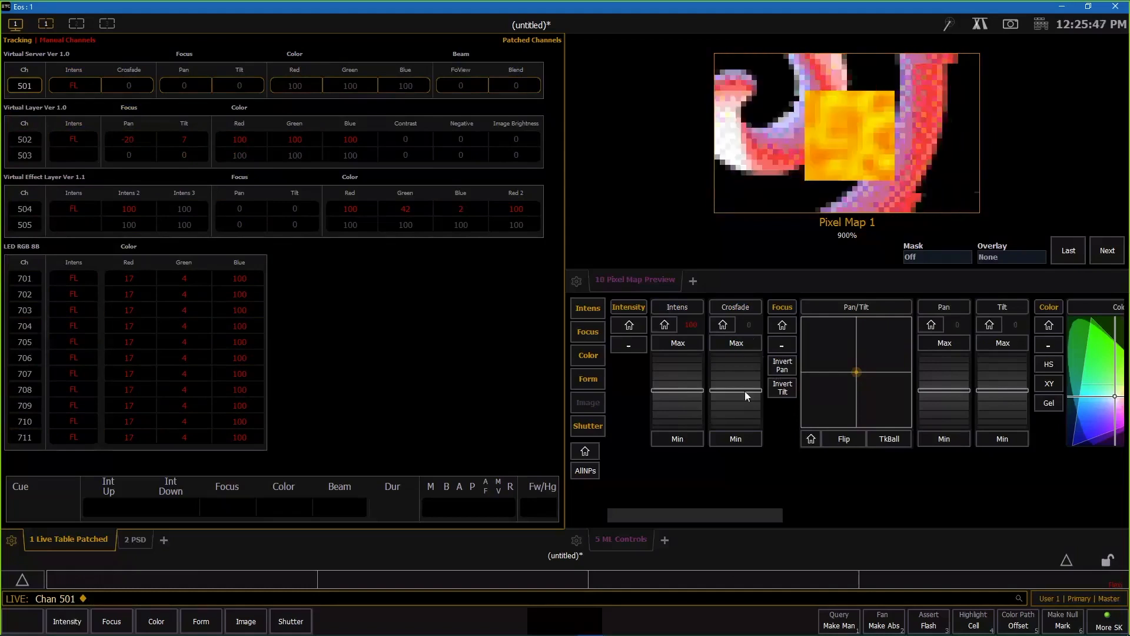
pyautogui.moveTo(744, 385); pyautogui.dragTo(742, 369)
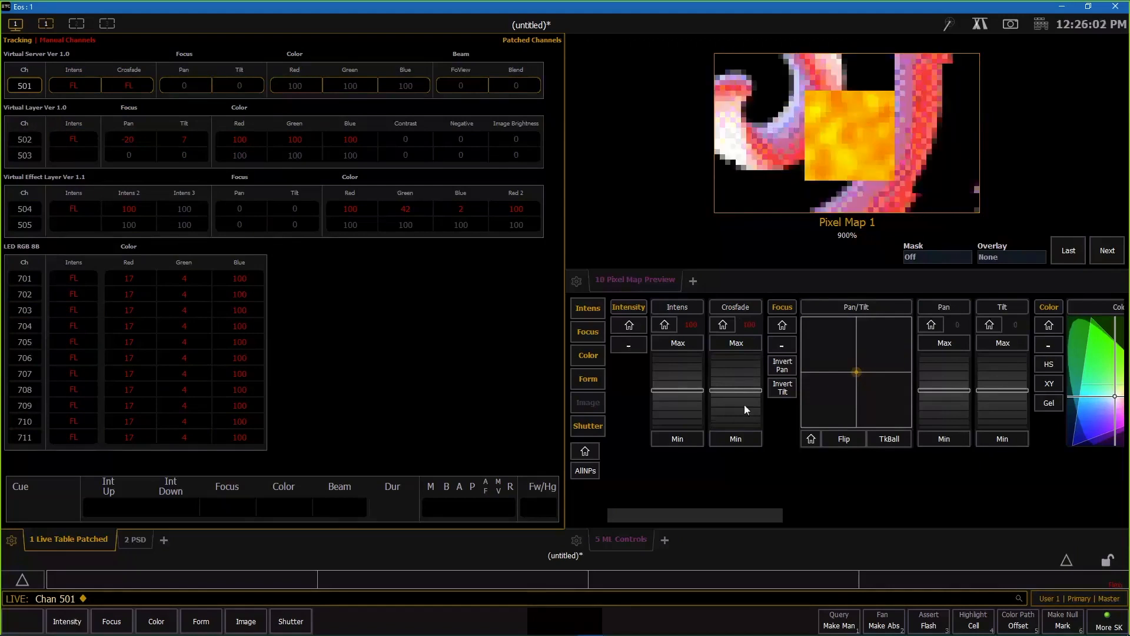
pyautogui.moveTo(741, 404); pyautogui.dragTo(742, 428)
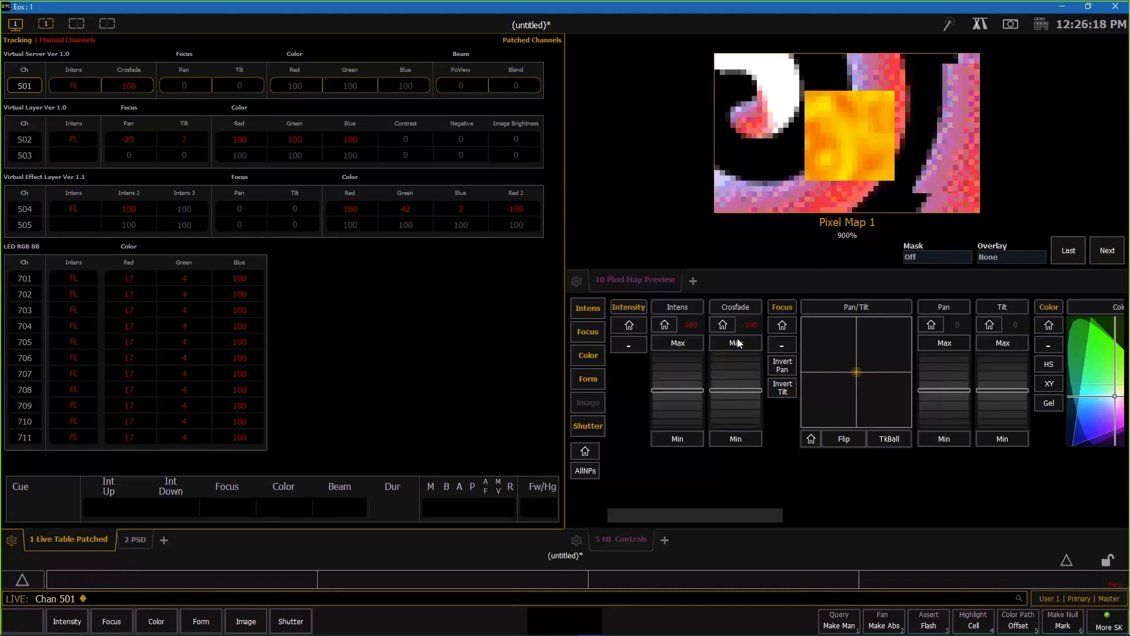
pyautogui.click(723, 325)
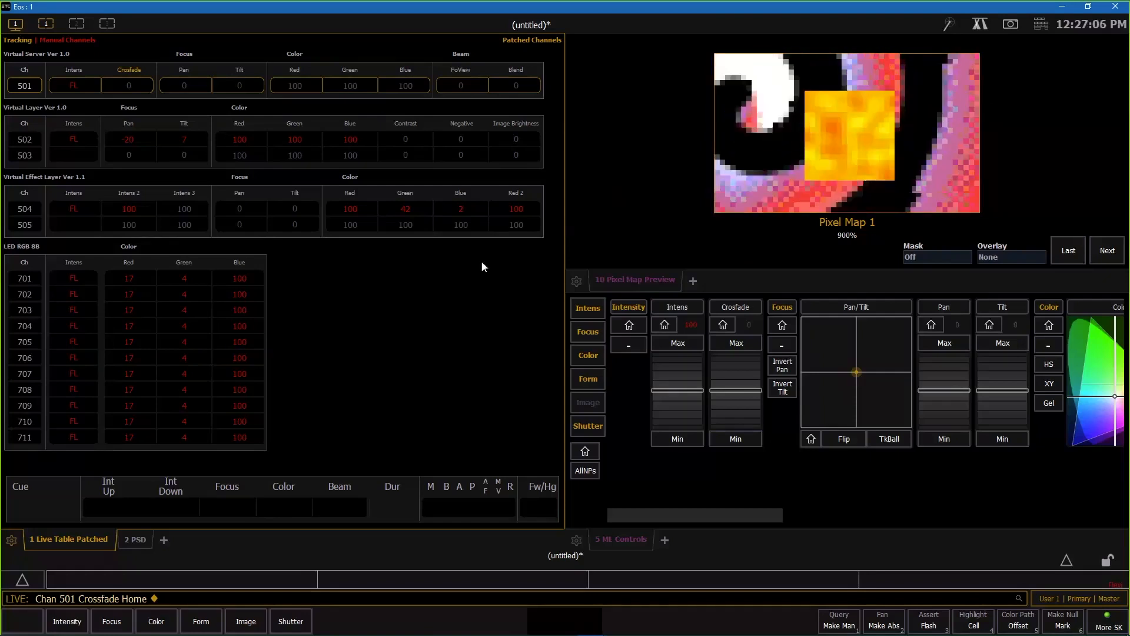
# Switch to the blind pixel map list and create pixel map 701
pyautogui.click(83, 26)
pyautogui.click(110, 445)
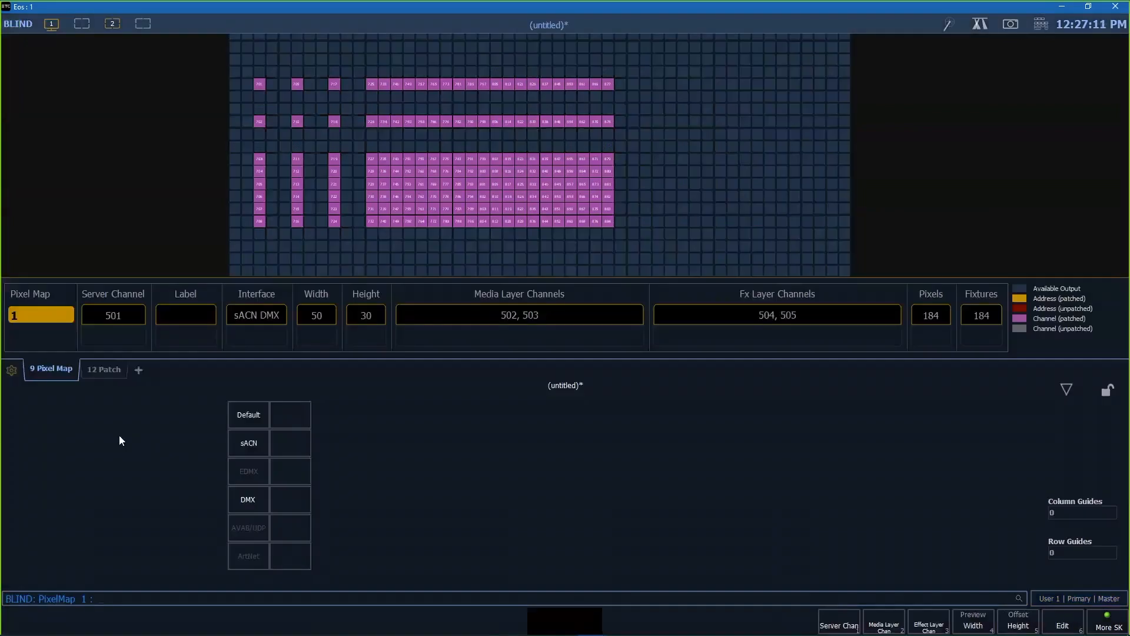
pyautogui.write('701')
pyautogui.press('Return')
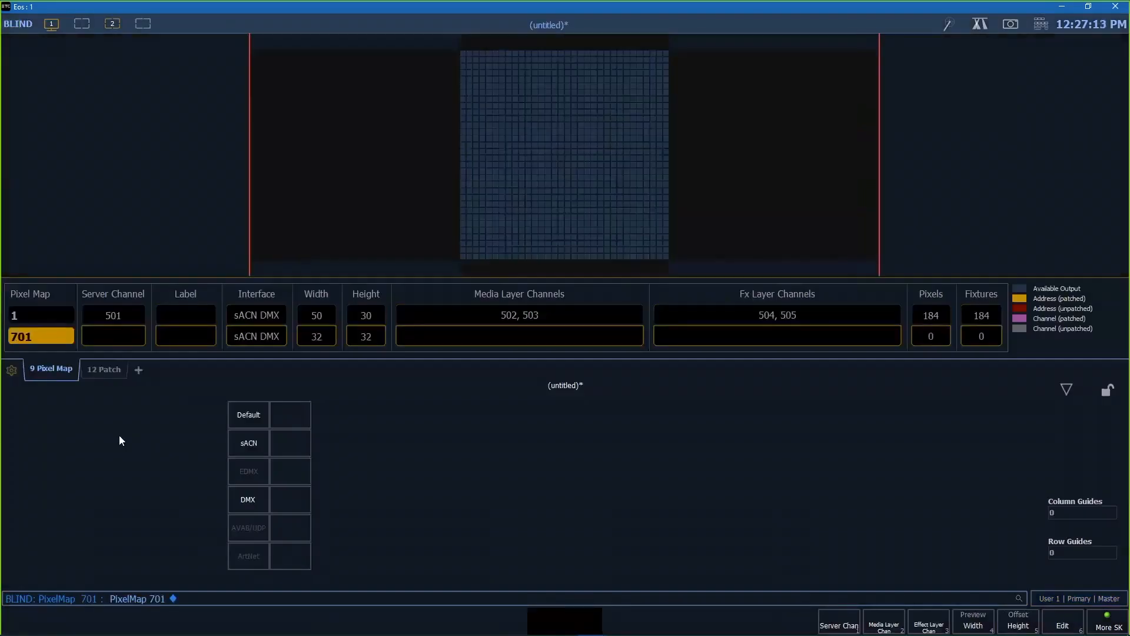
# Try entering 701 as pixel map 1's server channel, clear the entry, and return to Live
pyautogui.click(111, 315)
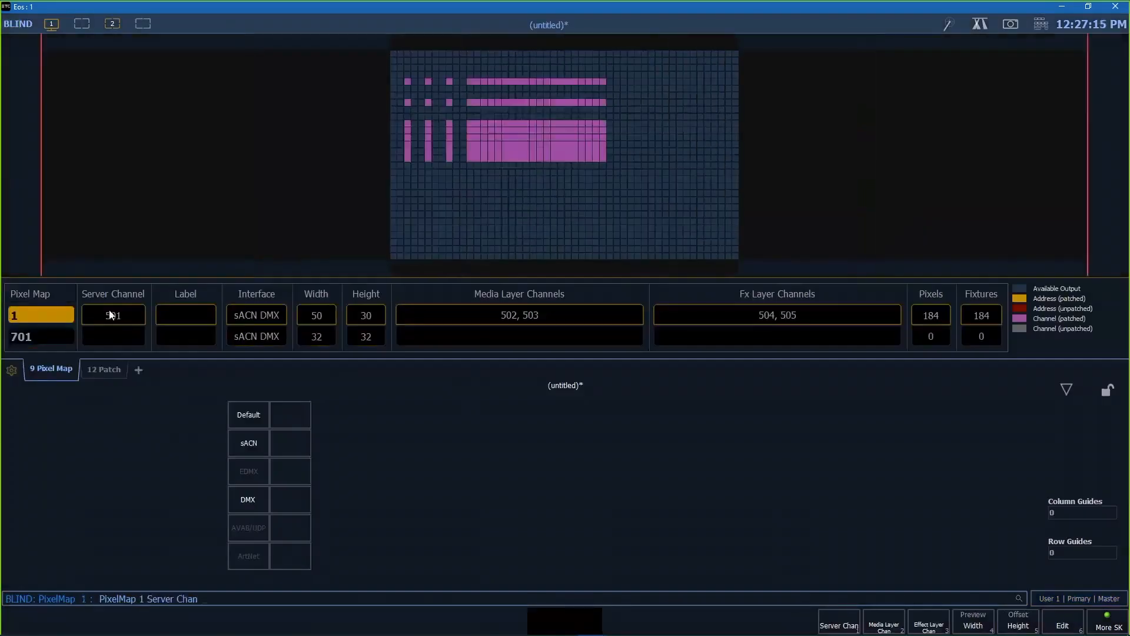
pyautogui.write('701')
pyautogui.press('Return')
pyautogui.press('BackSpace')
pyautogui.press('BackSpace')
pyautogui.press('F1')
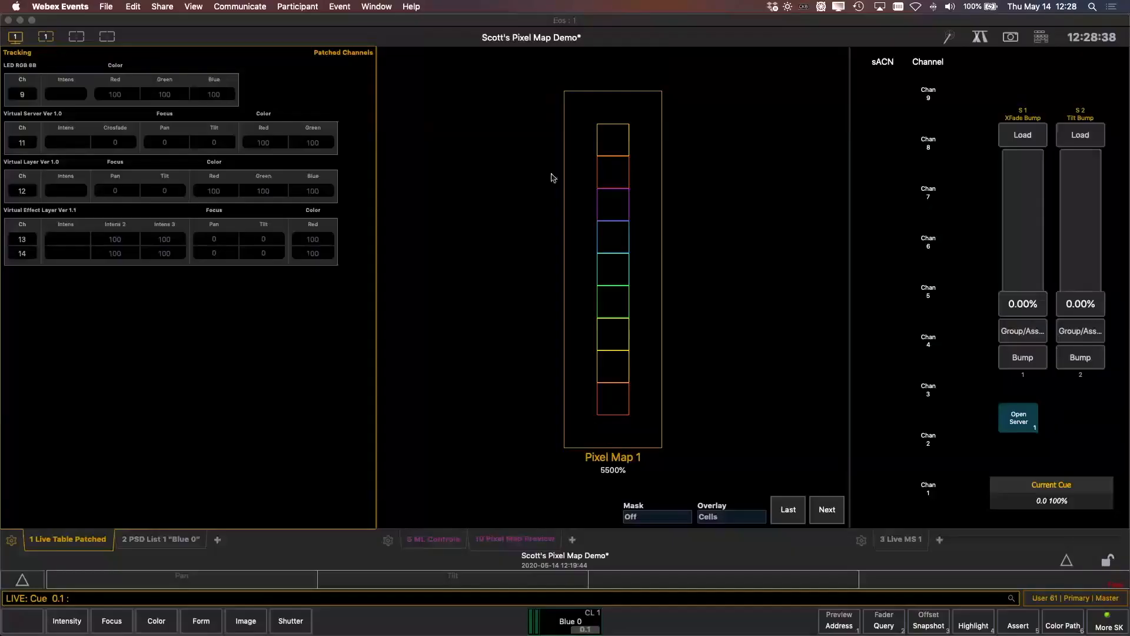
# Select channel 1 in the live table of the pixel map demo show
pyautogui.click(490, 168)
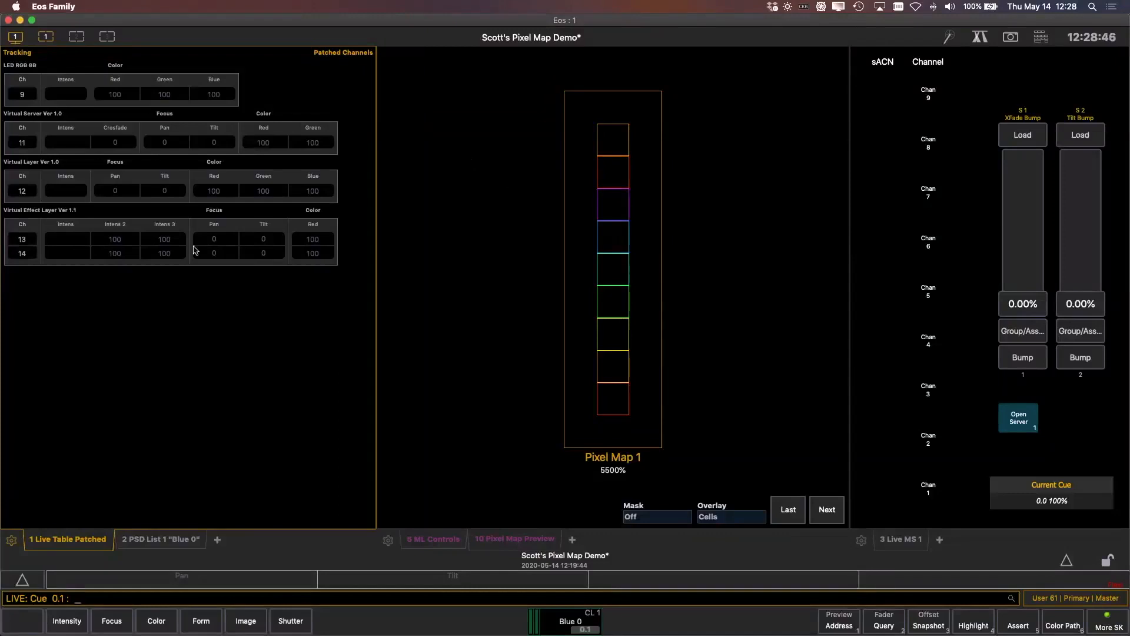
pyautogui.write('1')
pyautogui.press('Return')
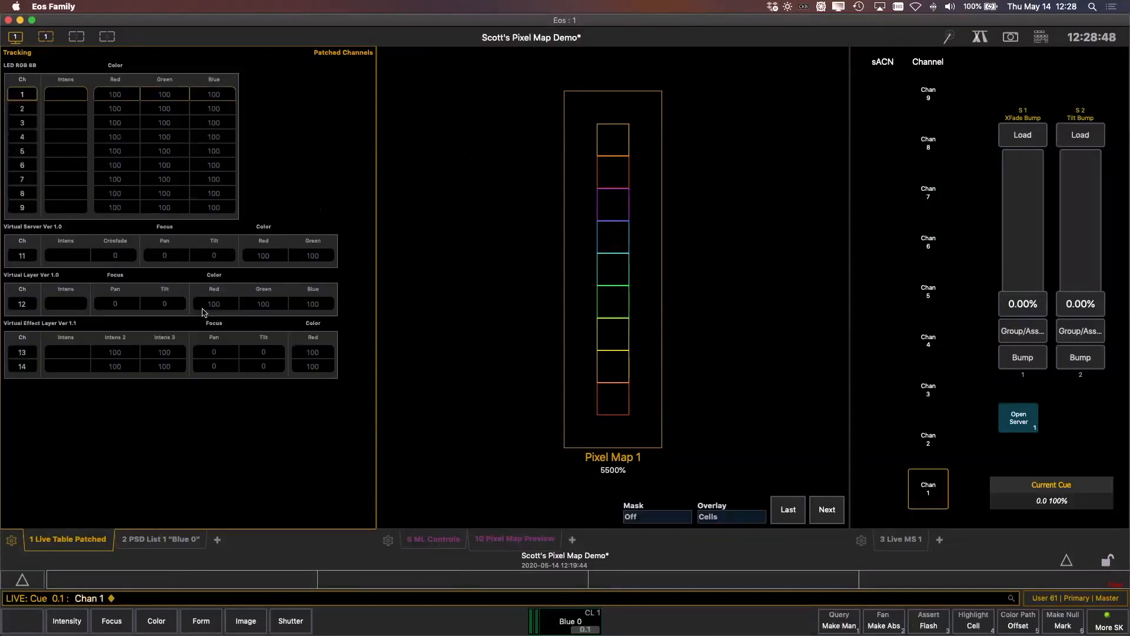
# Clear the channel selection and recall view 1 of magic sheet 1
pyautogui.press('BackSpace')
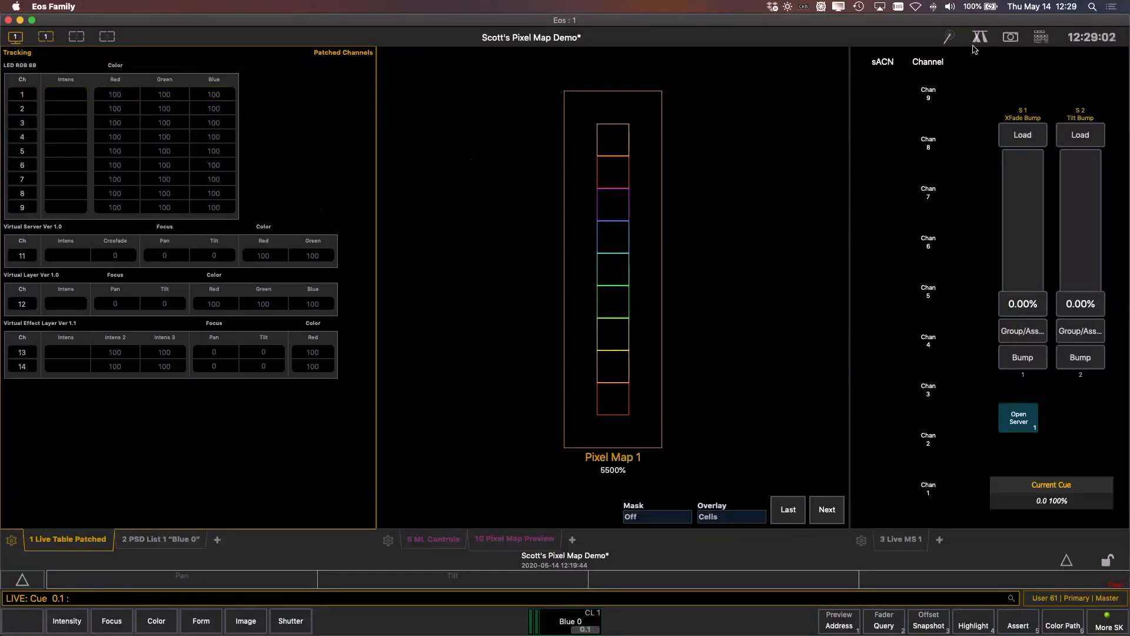
pyautogui.click(861, 541)
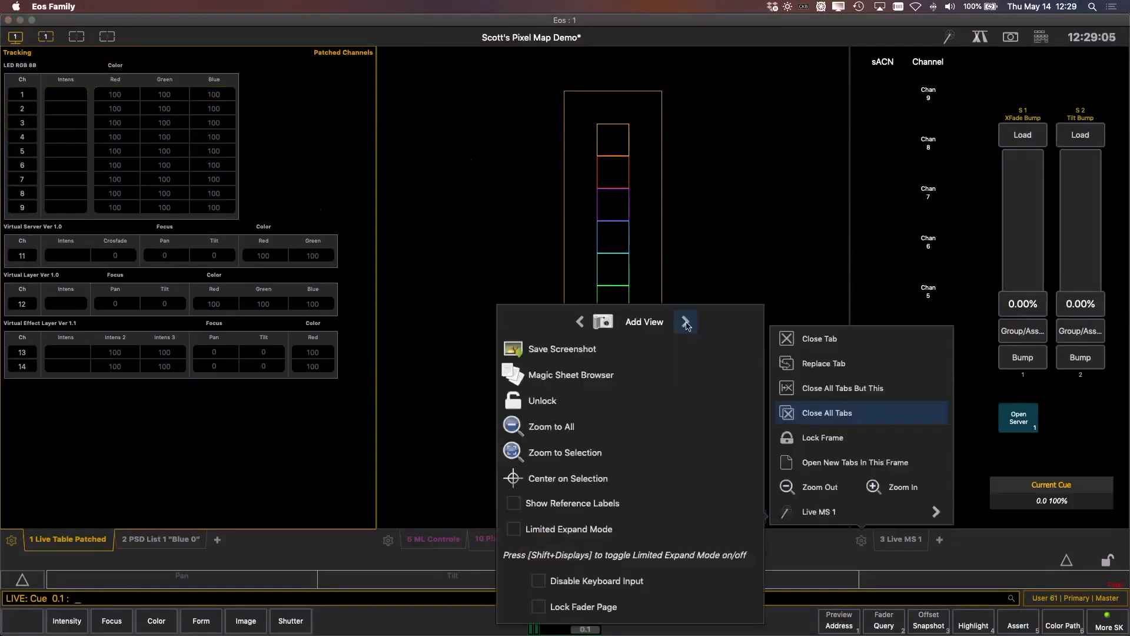
pyautogui.click(921, 250)
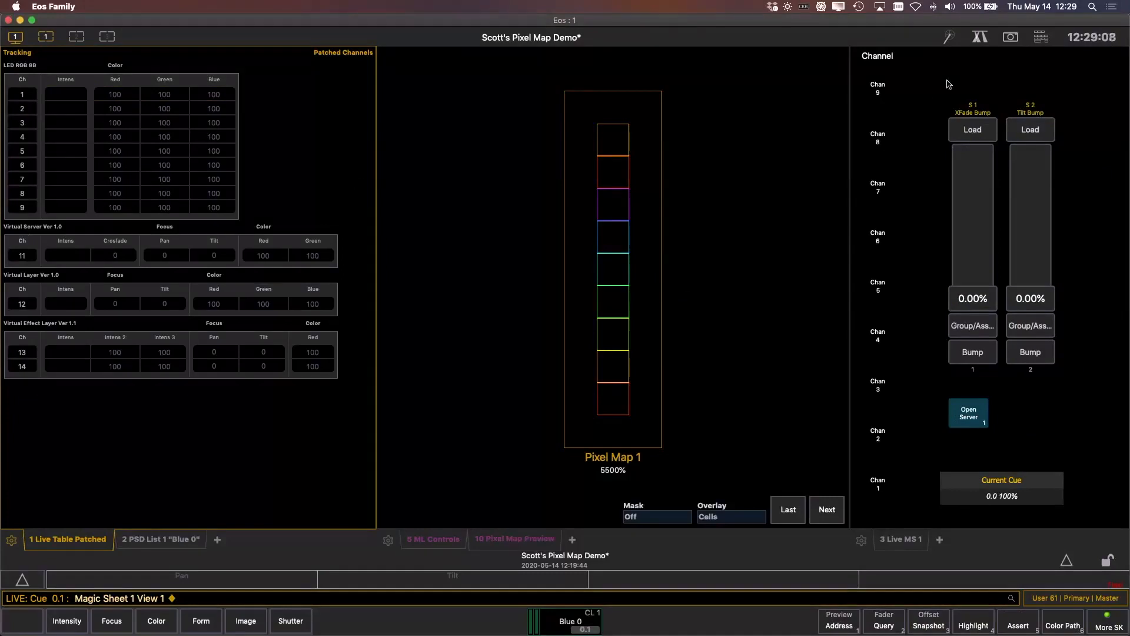
# Select channels 1 thru 9 on the magic sheet and set them at full
pyautogui.moveTo(902, 85); pyautogui.dragTo(873, 484)
pyautogui.press('f')
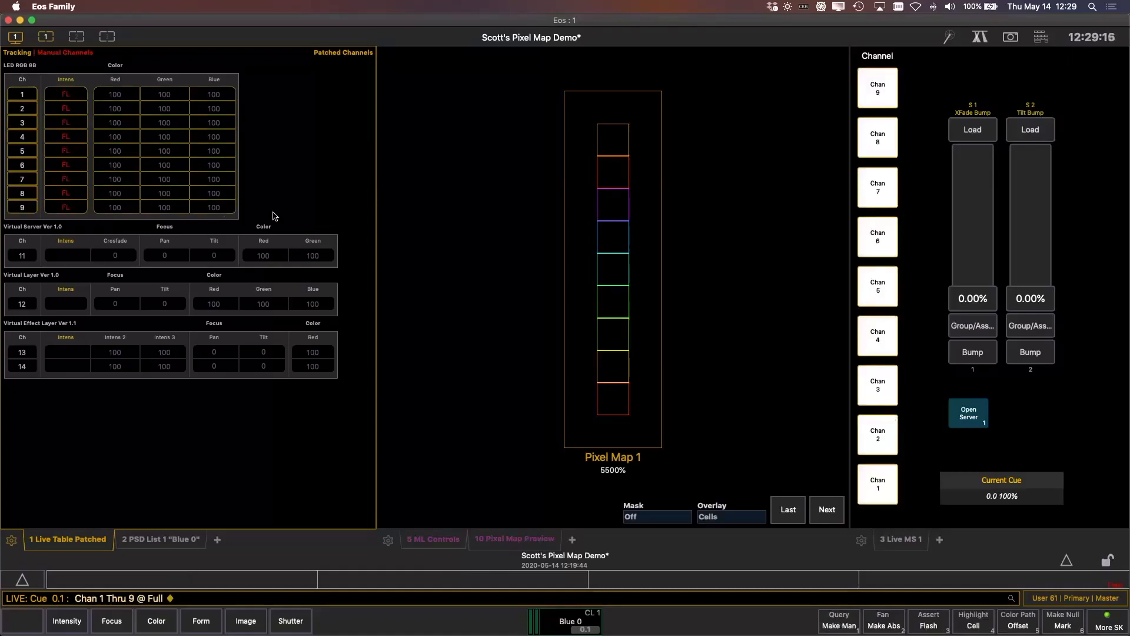
pyautogui.press('BackSpace')
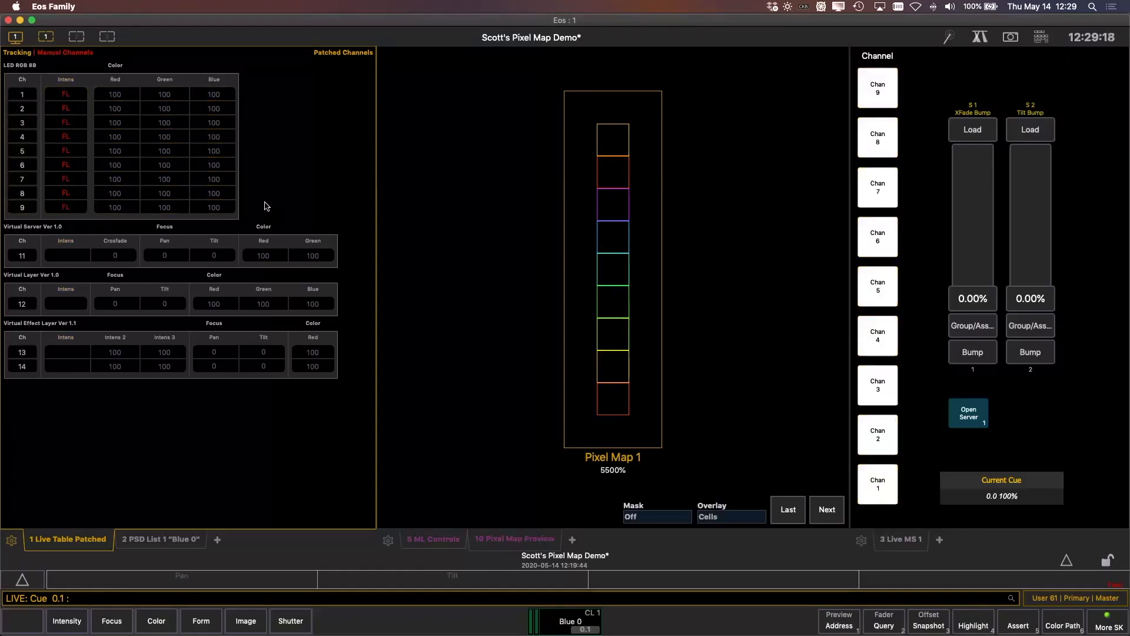
# Color channels 1 thru 9 with gel 5/26
pyautogui.write('1t9')
pyautogui.press('Return')
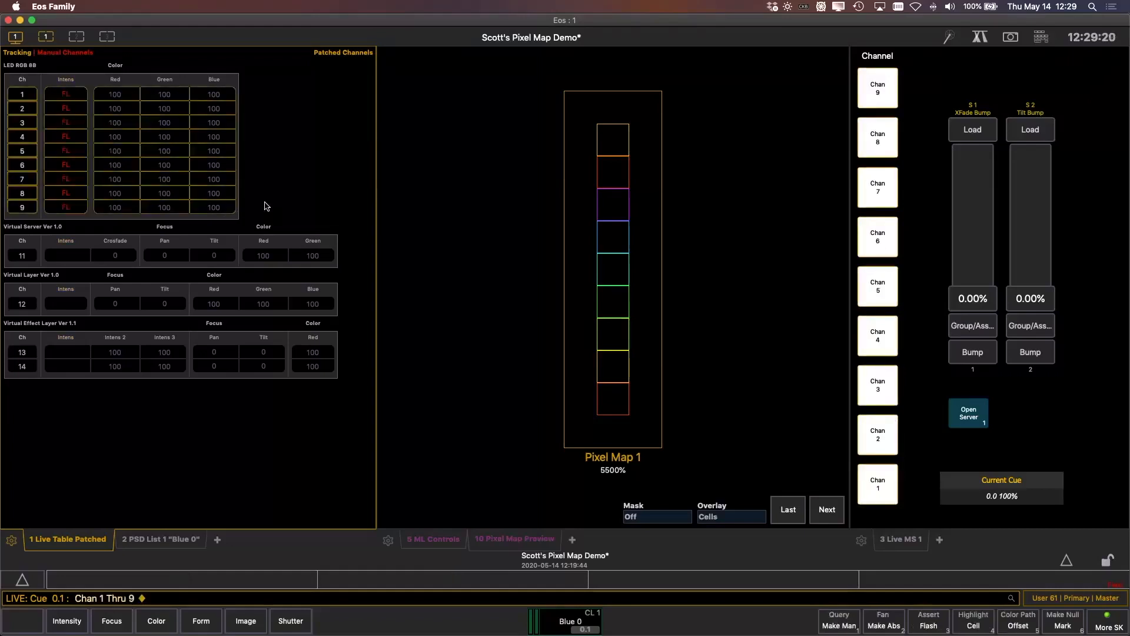
pyautogui.write('@ 5 / 27')
pyautogui.press('BackSpace')
pyautogui.write('9')
pyautogui.press('Return')
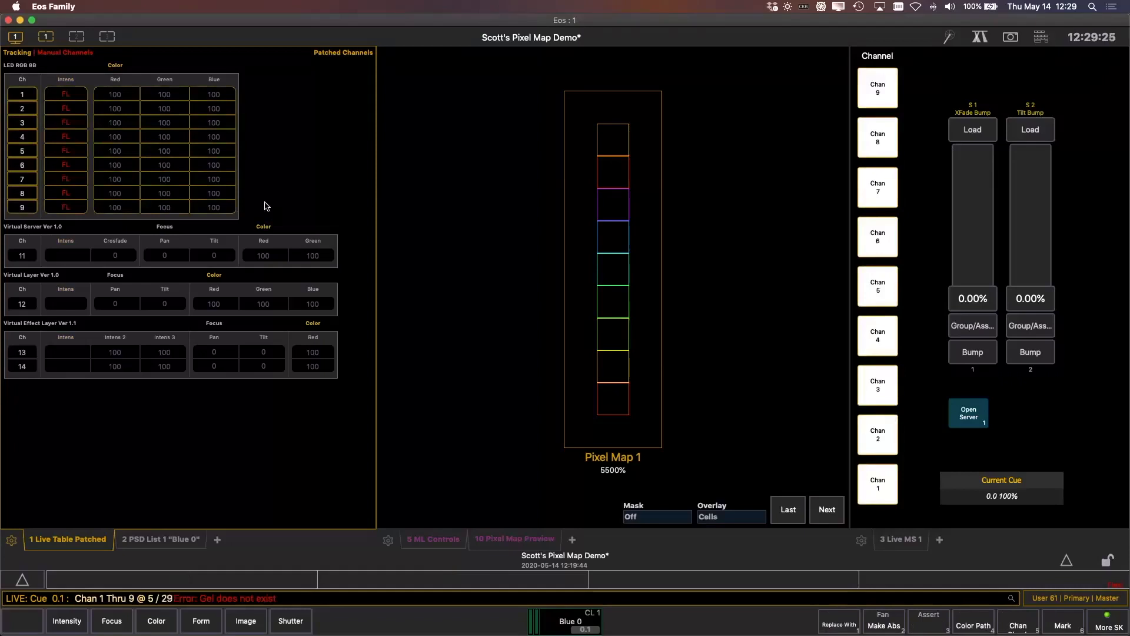
pyautogui.press('BackSpace')
pyautogui.write('5')
pyautogui.press('BackSpace')
pyautogui.write('6')
pyautogui.press('Return')
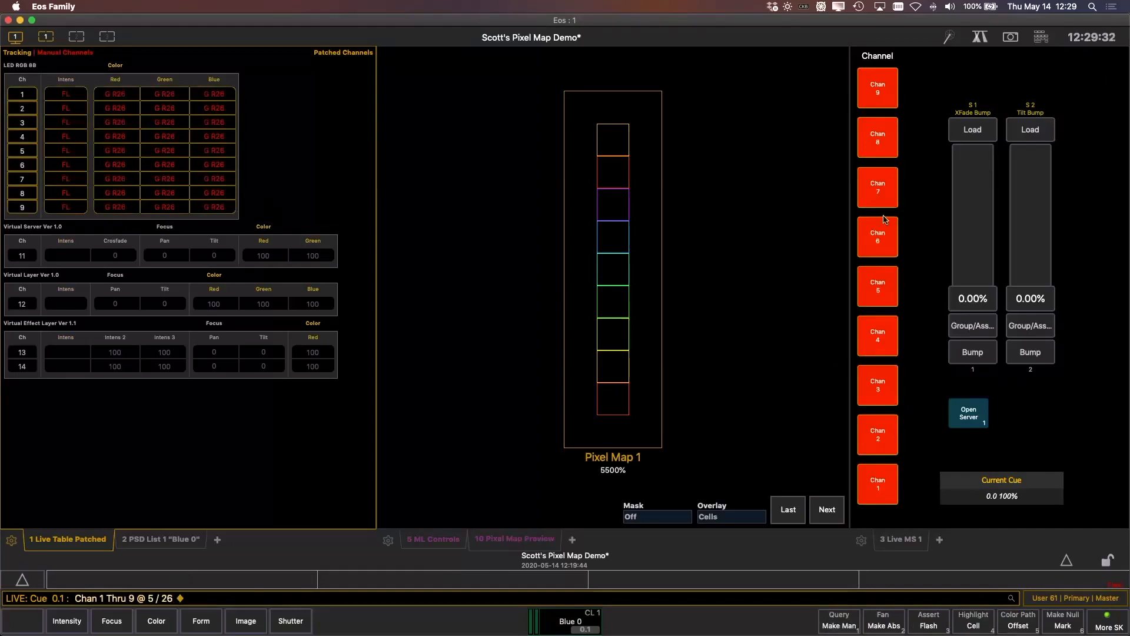
# Sneak all manual values in time 0 and recall preset 1 for channels 11 and 12
pyautogui.write('n0')
pyautogui.press('Return')
pyautogui.write('11 + 12')
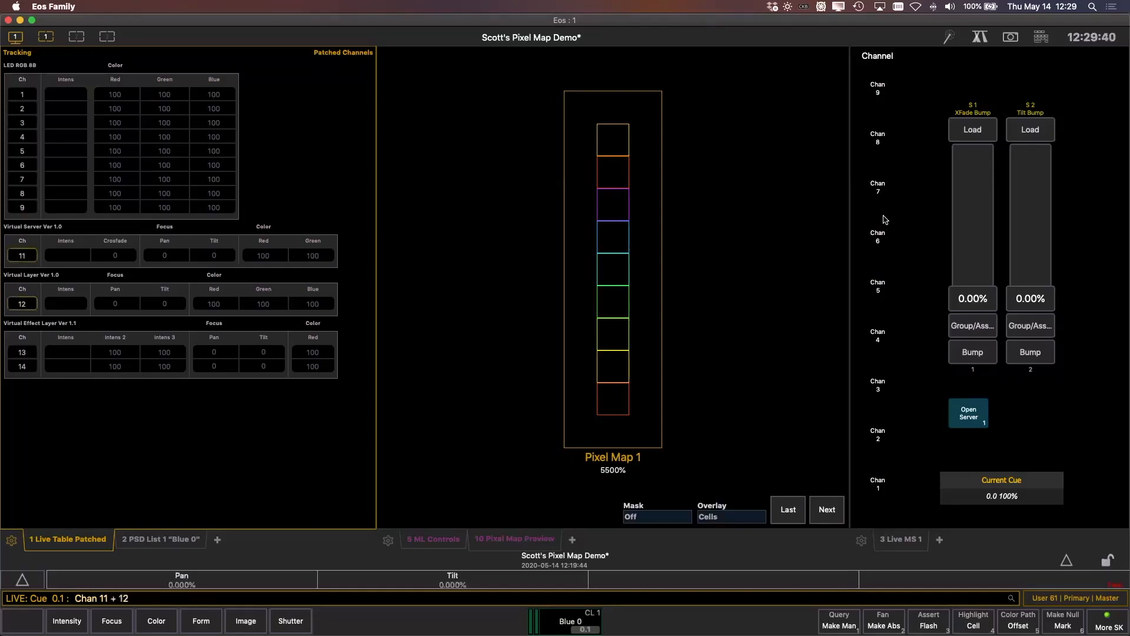
pyautogui.write('p1')
pyautogui.press('Return')
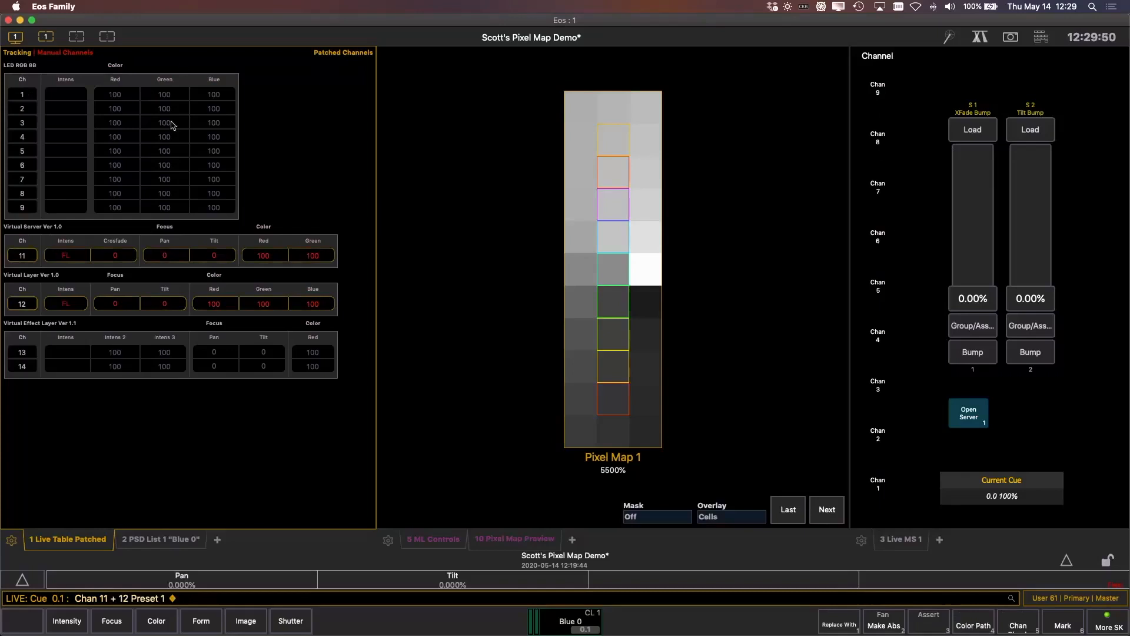
# Recall view 2 of magic sheet 1 to include the sACN column beside the channels
pyautogui.click(861, 540)
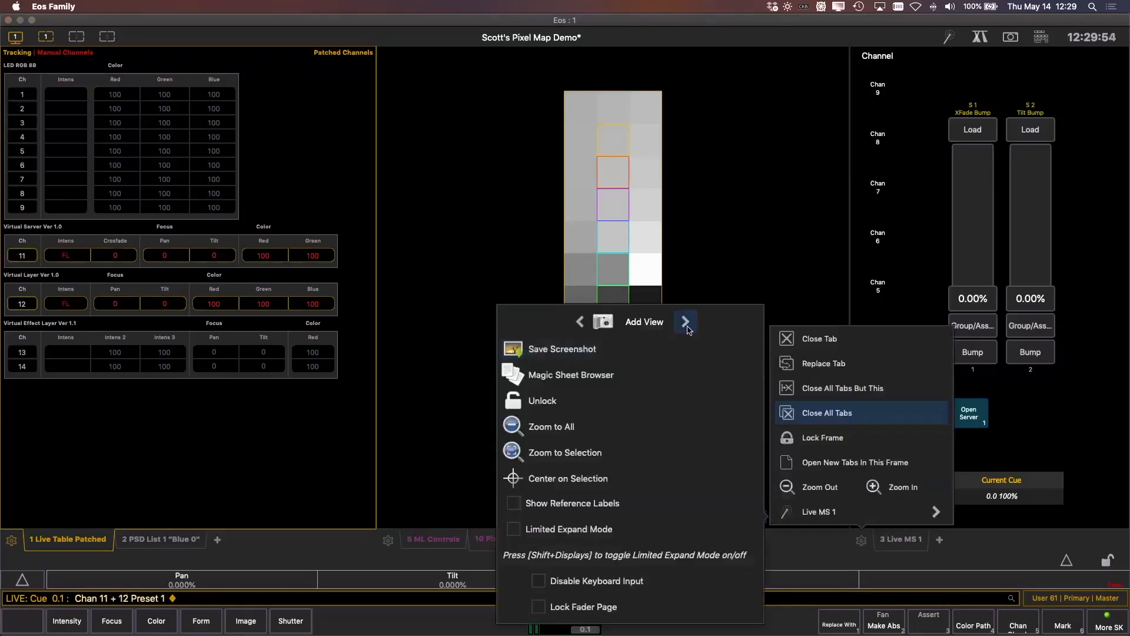
pyautogui.click(686, 322)
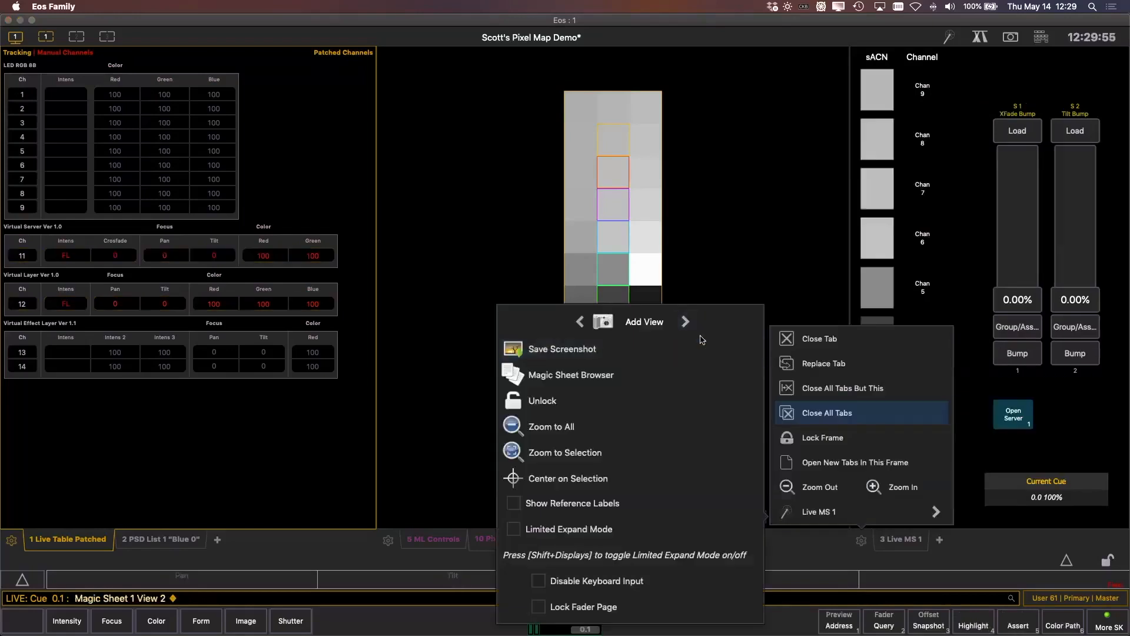
pyautogui.click(938, 265)
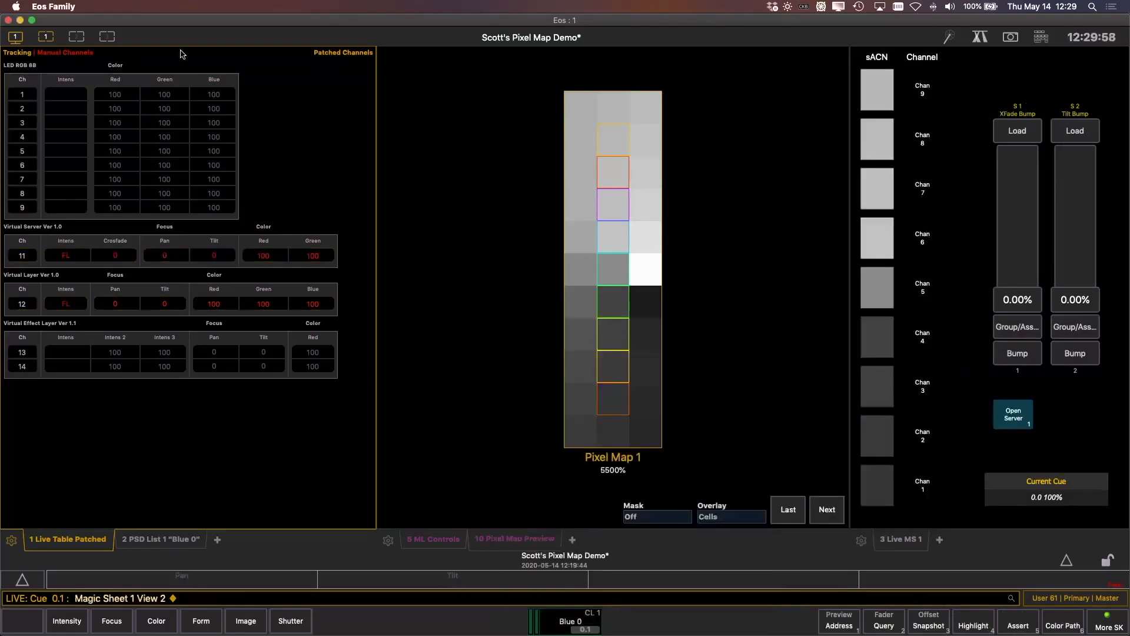
# Check the preset list and the Augment3d model, and bring up live magic sheet 1 in workspace 2
pyautogui.click(74, 39)
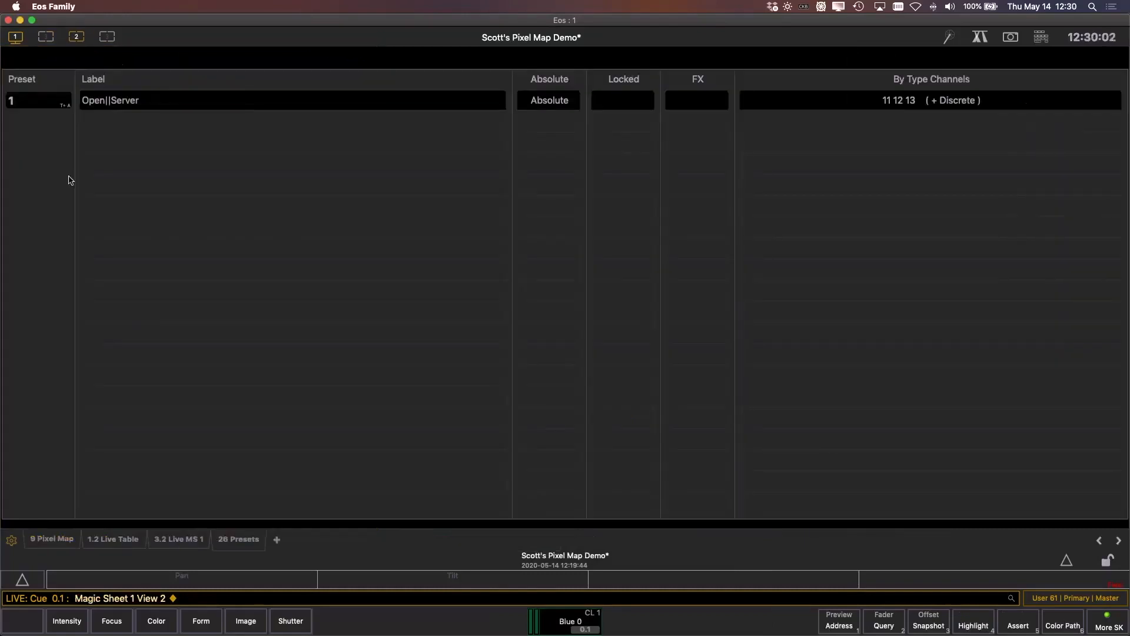
pyautogui.click(107, 38)
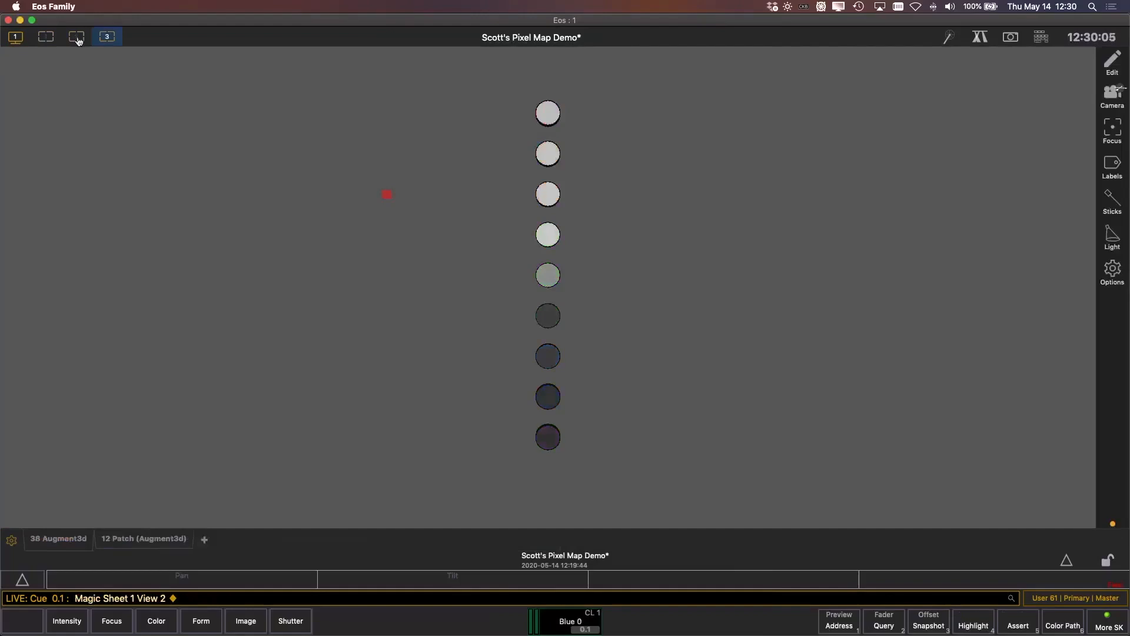
pyautogui.click(106, 39)
pyautogui.click(170, 541)
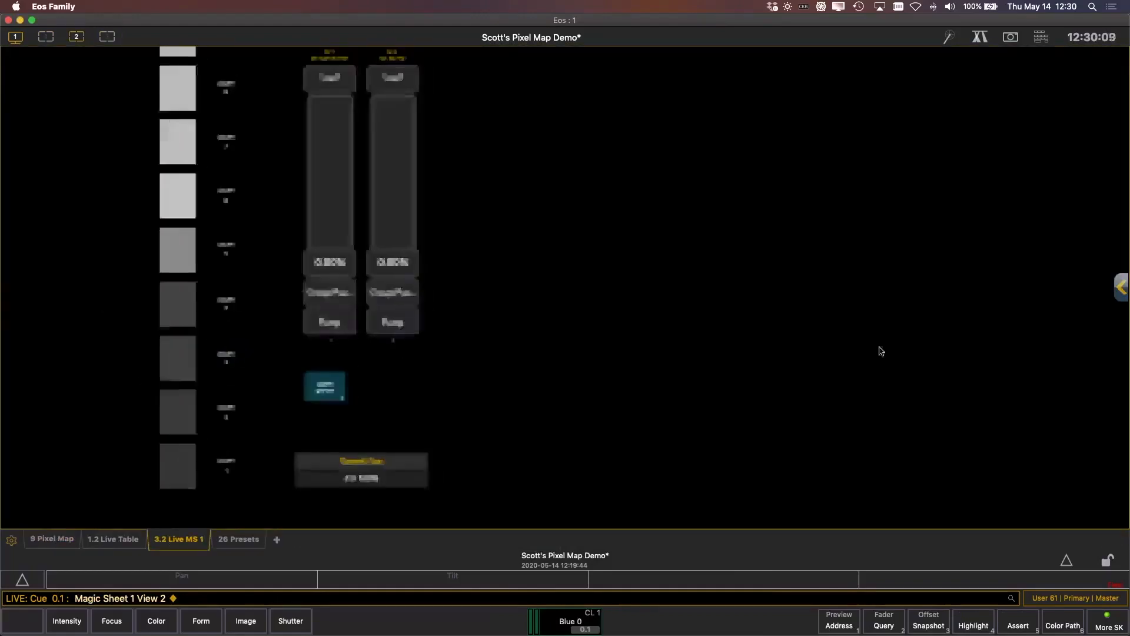
# Open magic sheet 1 for editing and review the address format options of the sACN box beside channel 6, keeping RGB
pyautogui.click(1120, 288)
pyautogui.click(171, 198)
pyautogui.moveTo(643, 345); pyautogui.dragTo(779, 411)
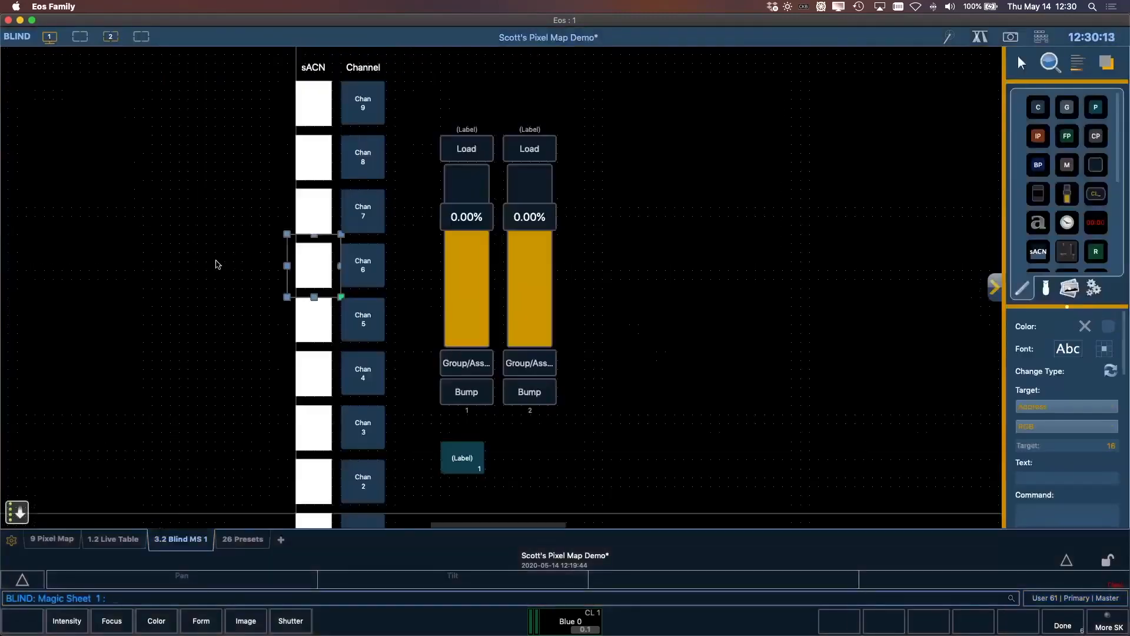
pyautogui.scroll(5, 230, 257)
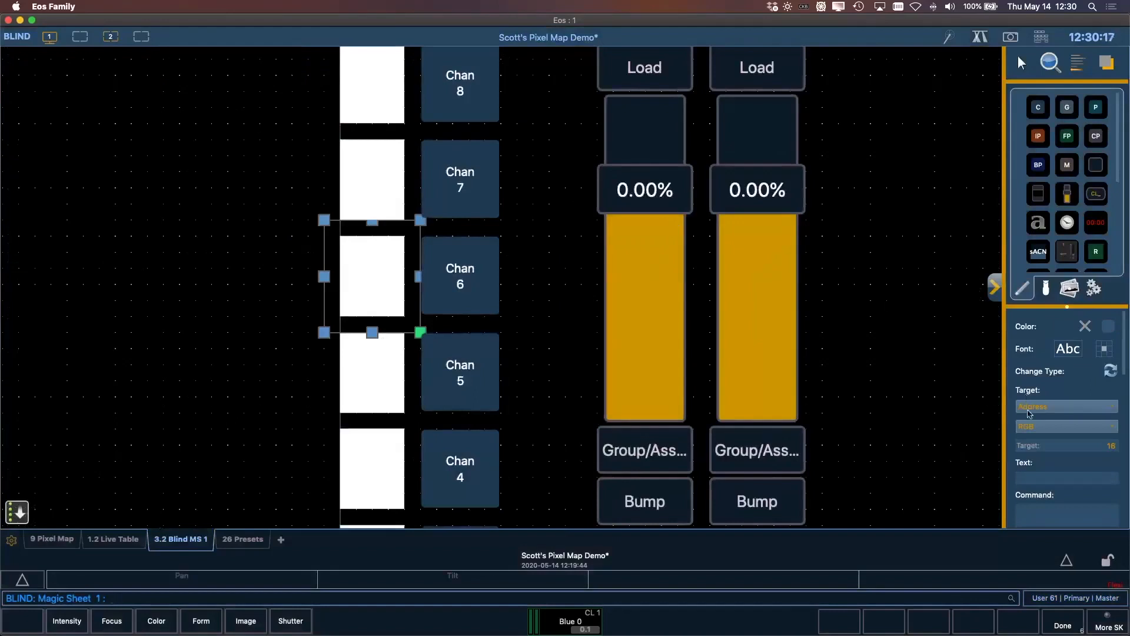
pyautogui.click(1049, 428)
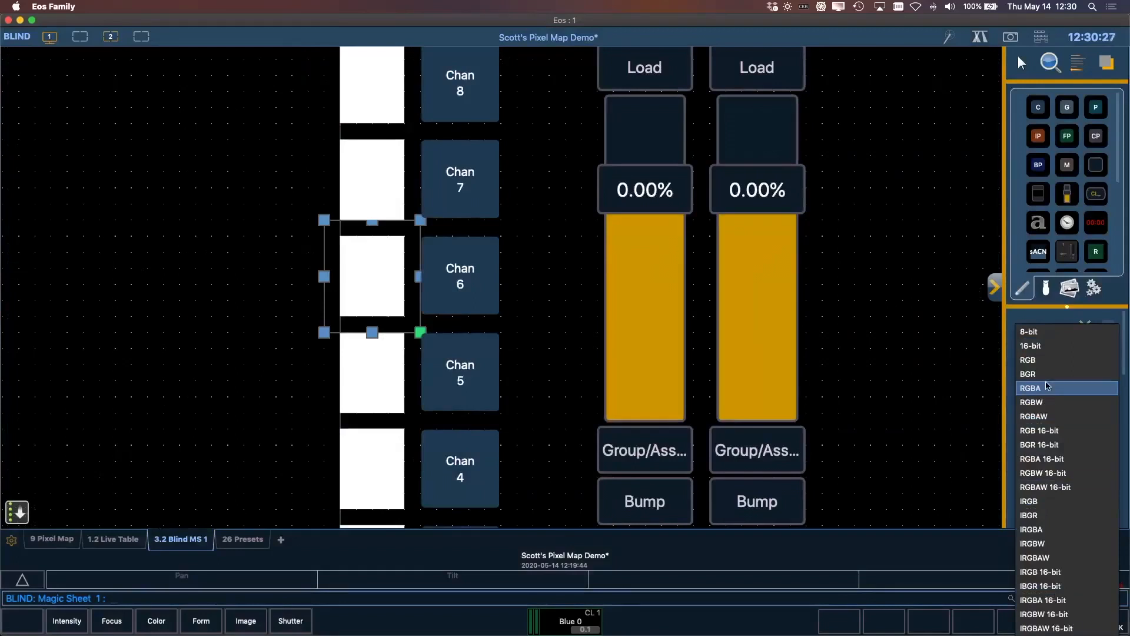
pyautogui.click(1043, 365)
pyautogui.click(1047, 429)
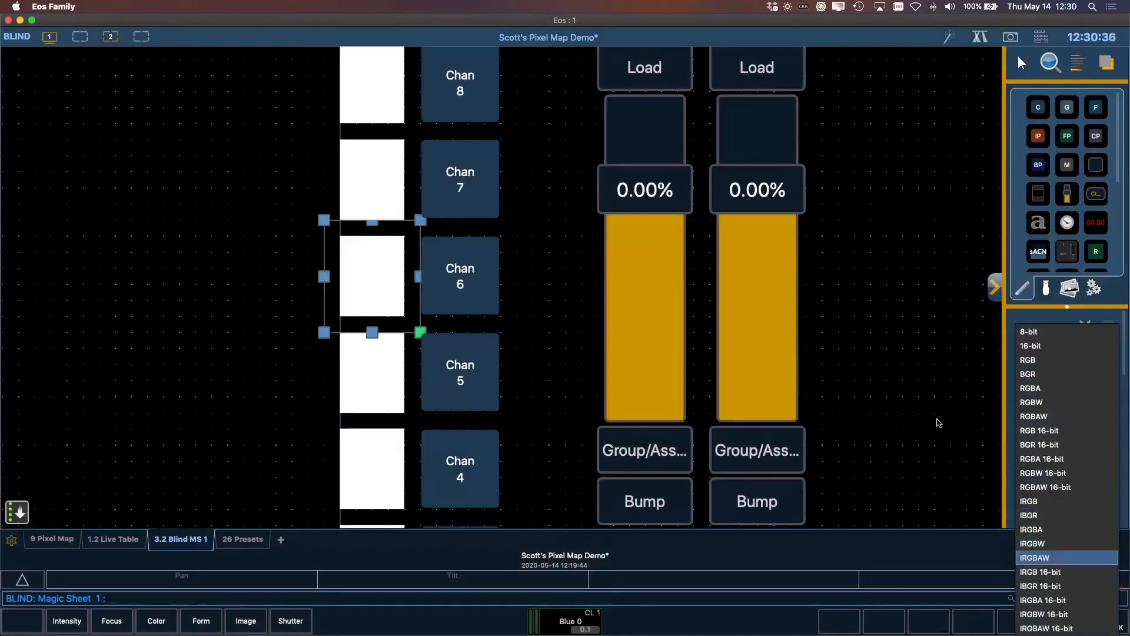
pyautogui.click(938, 425)
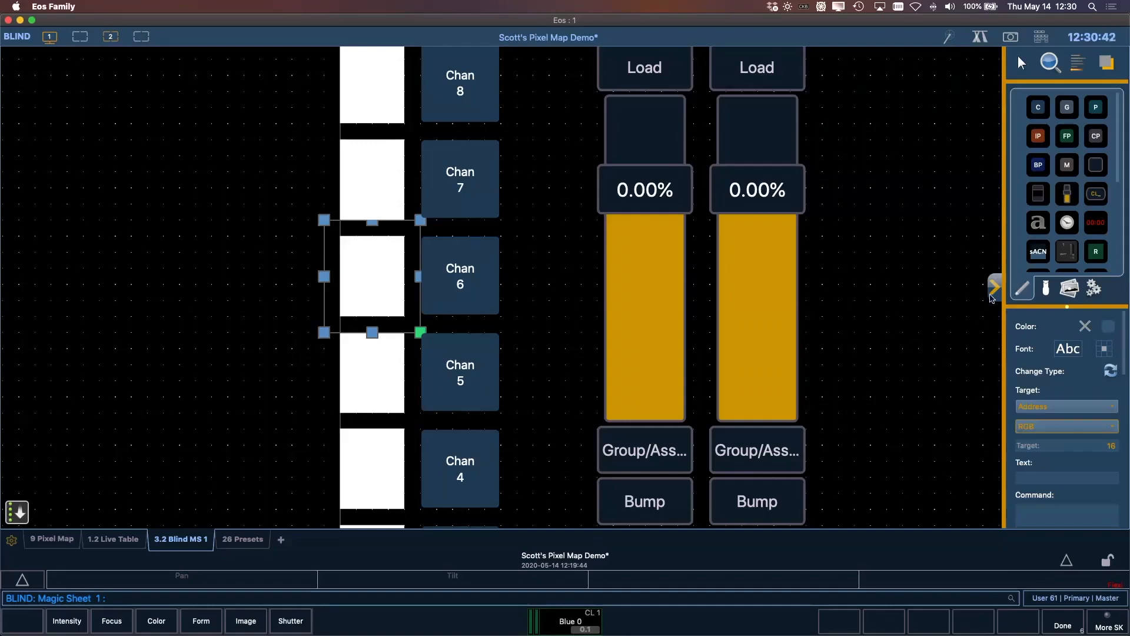
# Leave magic sheet editing and return to the workspace with the live table and pixel map preview
pyautogui.click(992, 295)
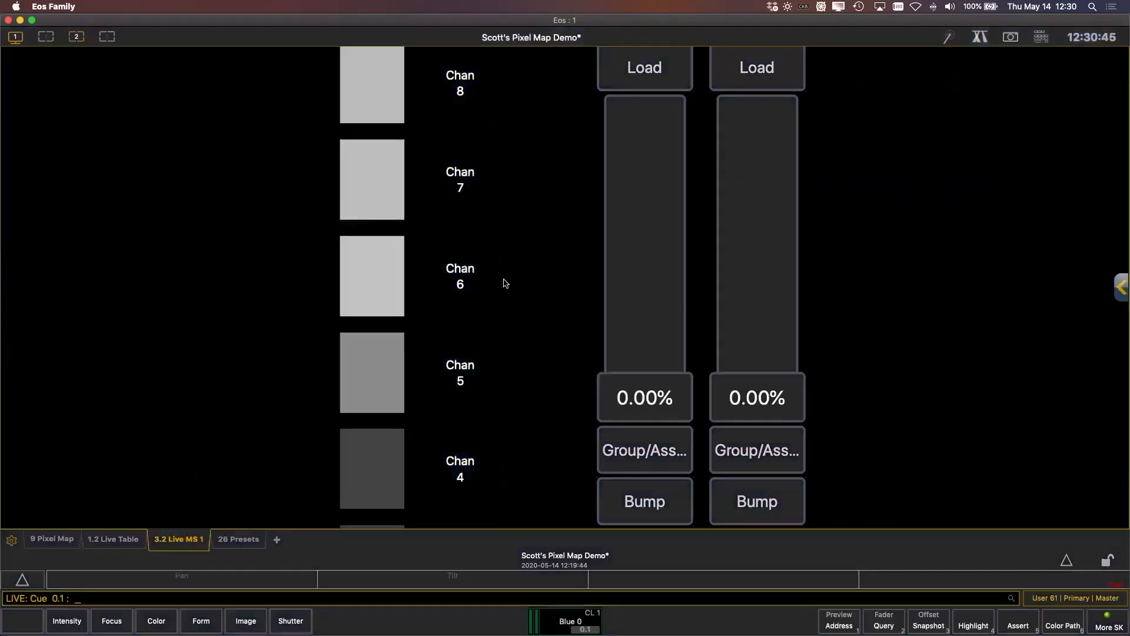
pyautogui.scroll(-5, 503, 281)
pyautogui.moveTo(497, 285); pyautogui.dragTo(503, 278)
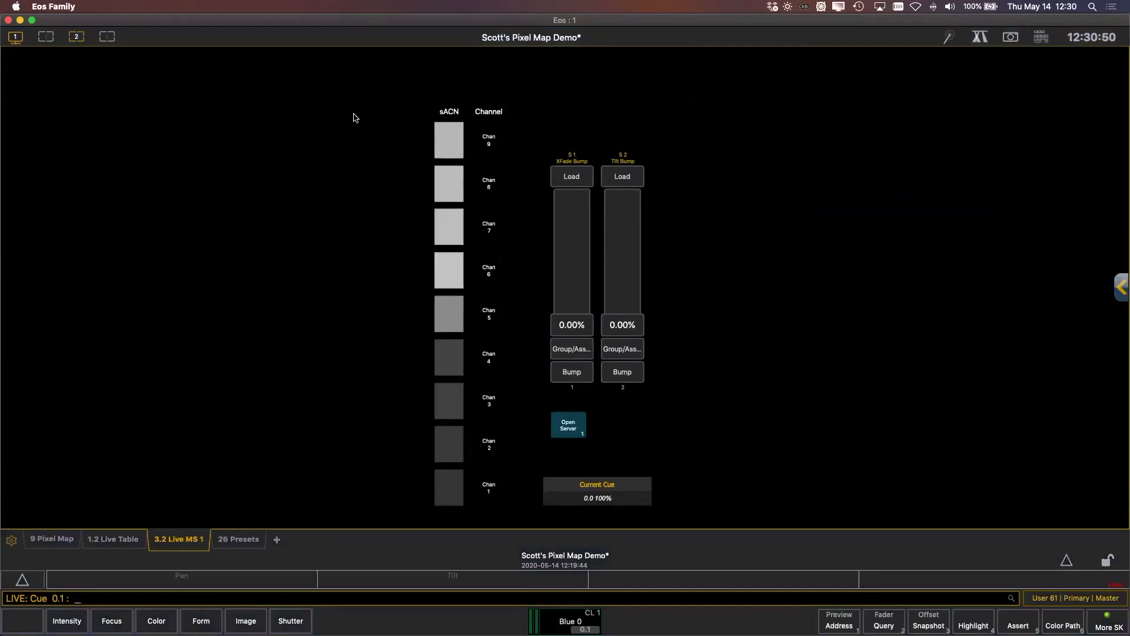
pyautogui.click(46, 37)
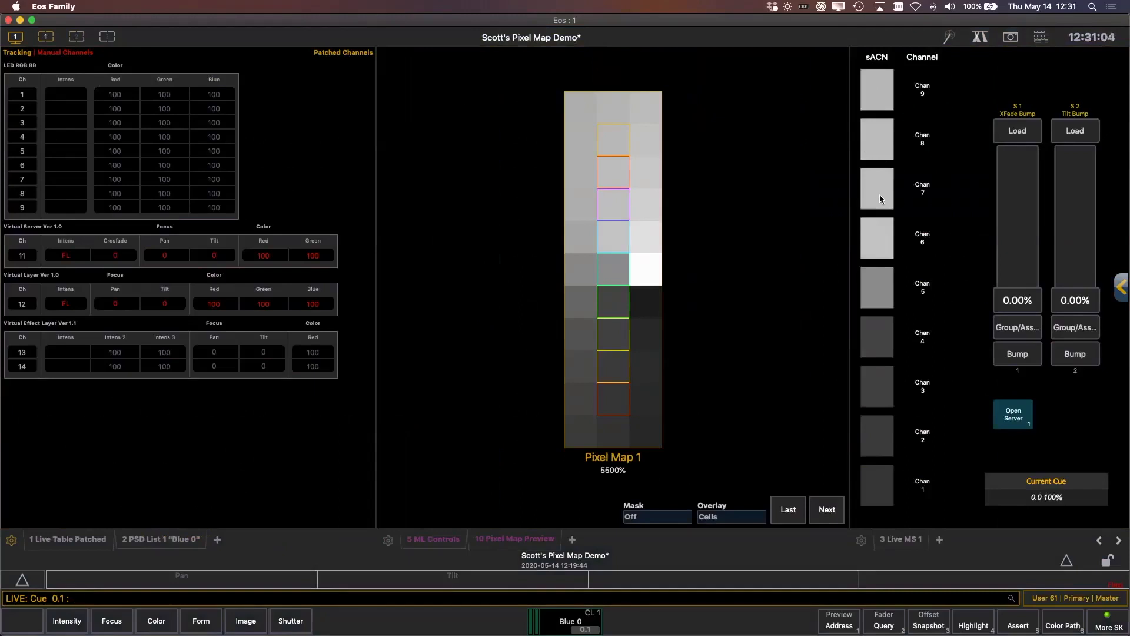
# Set channels 1 thru 9 at full and server channel 11's crossfade to -100
pyautogui.write('1t9f')
pyautogui.press('Return')
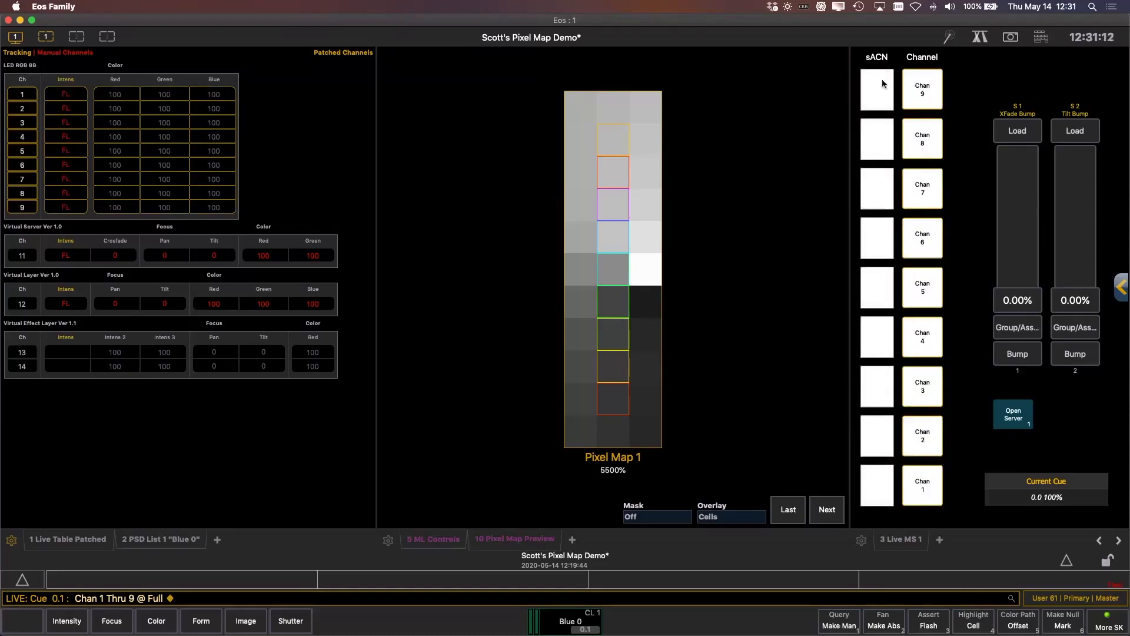
pyautogui.click(123, 260)
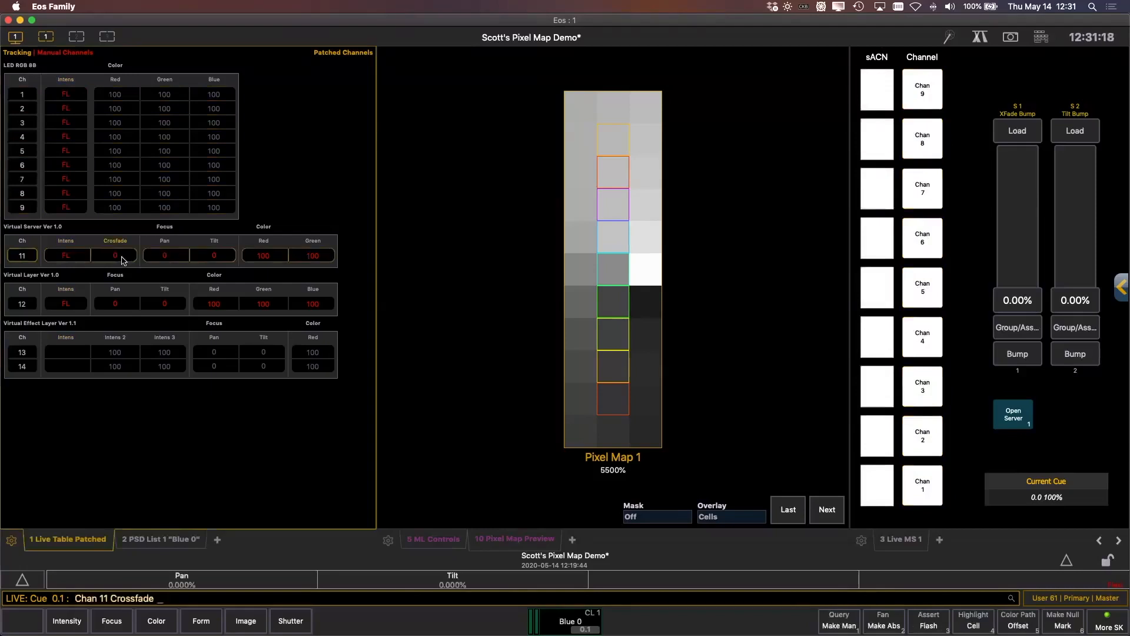
pyautogui.write('100')
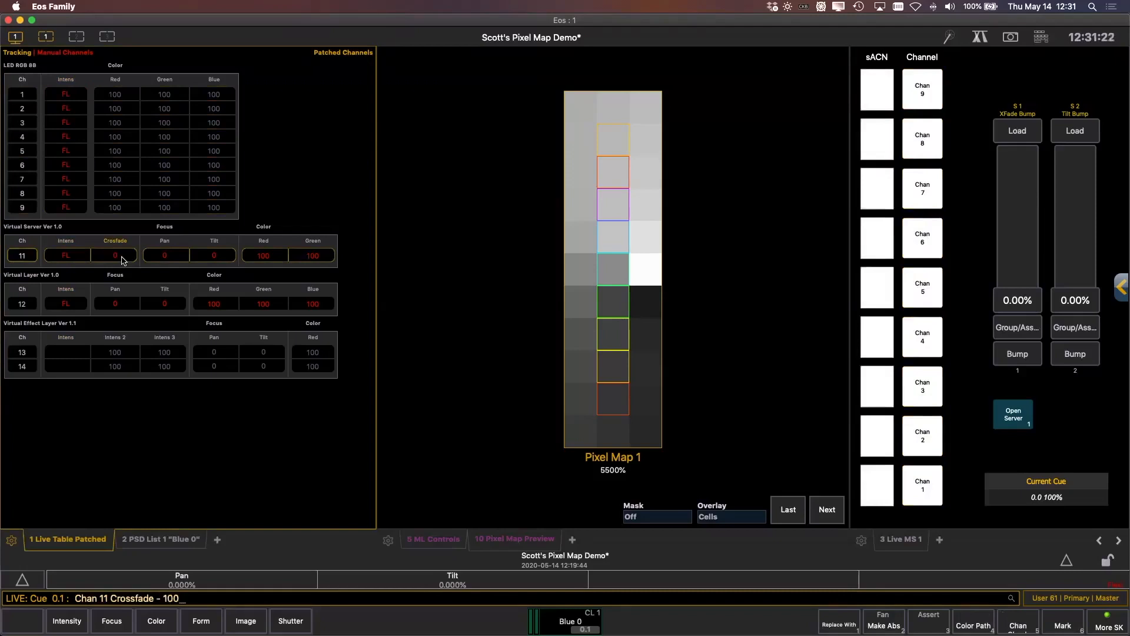
pyautogui.press('Return')
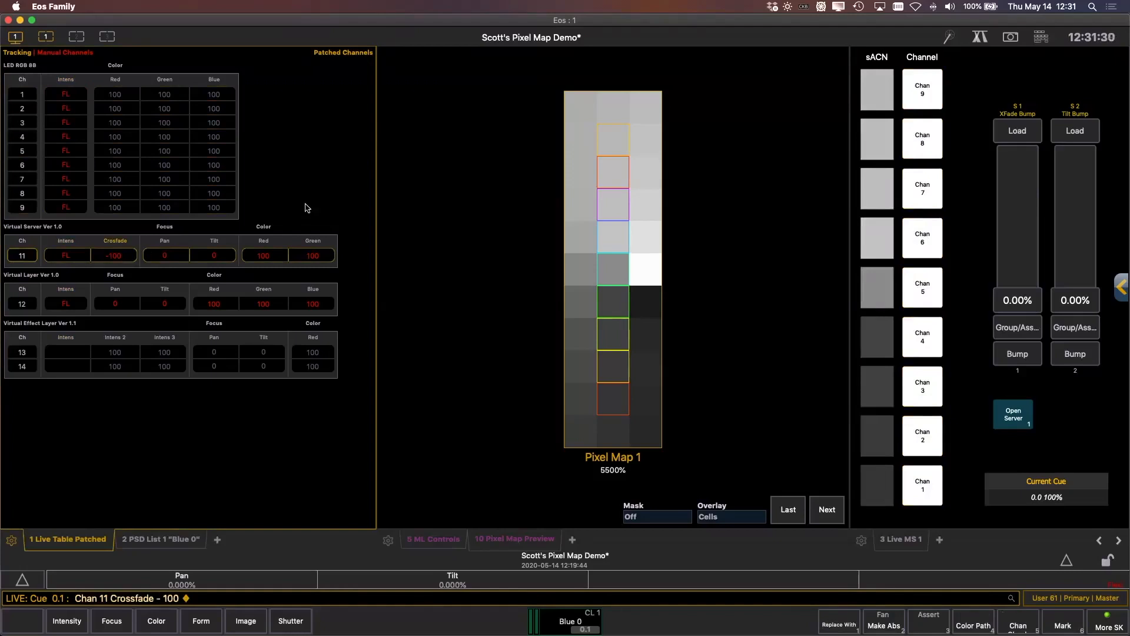
# Clear the command line and sneak all manual channels in time 0
pyautogui.press('BackSpace')
pyautogui.press('F1')
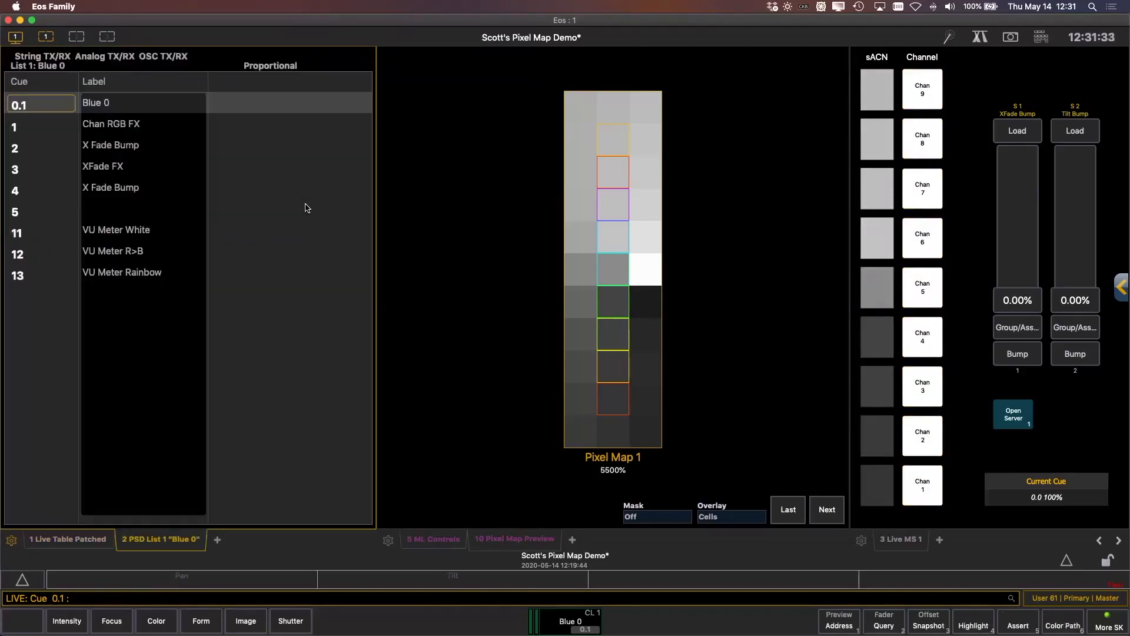
pyautogui.press('F1')
pyautogui.write('n0')
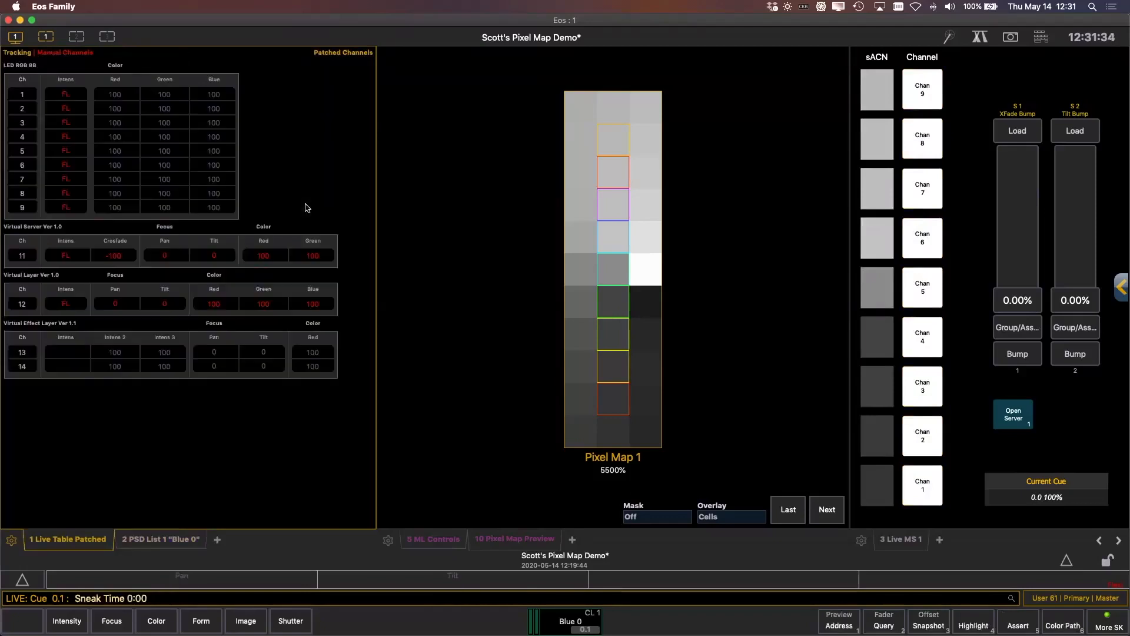
pyautogui.press('Return')
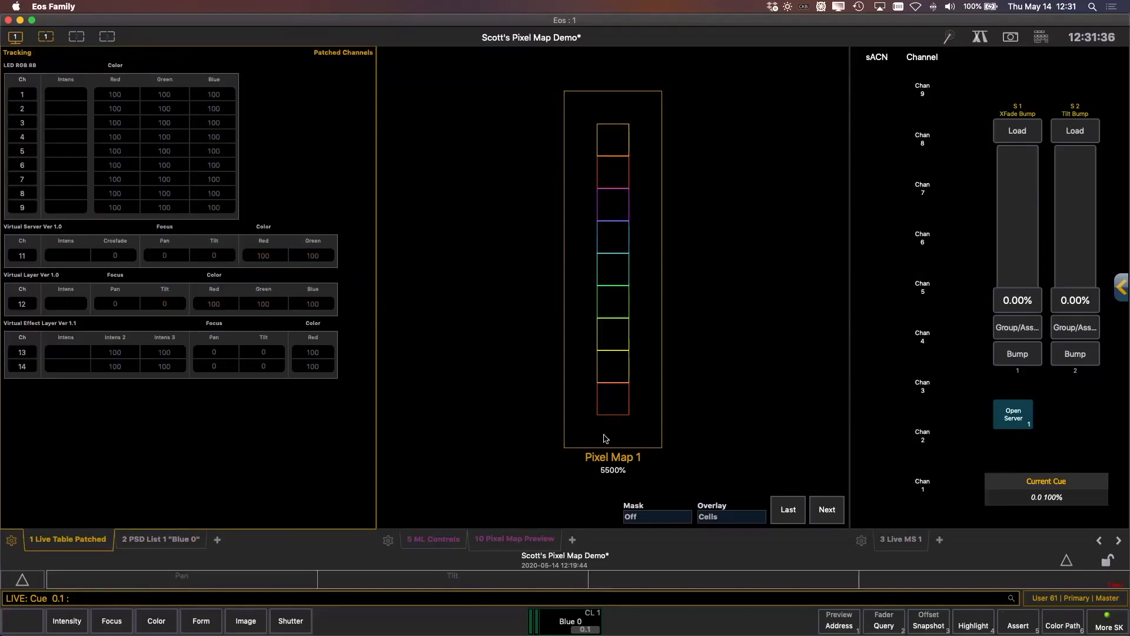
# Run cue 1 and cue 2 from the cue list
pyautogui.press('F12')
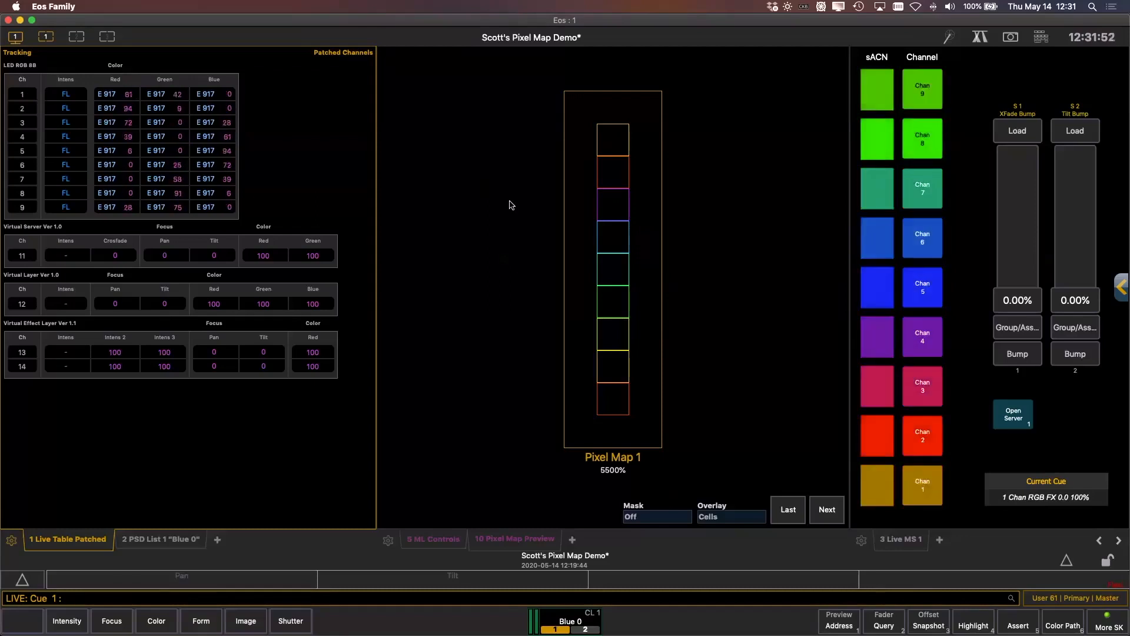
pyautogui.hotkey('ctrl', 'space')
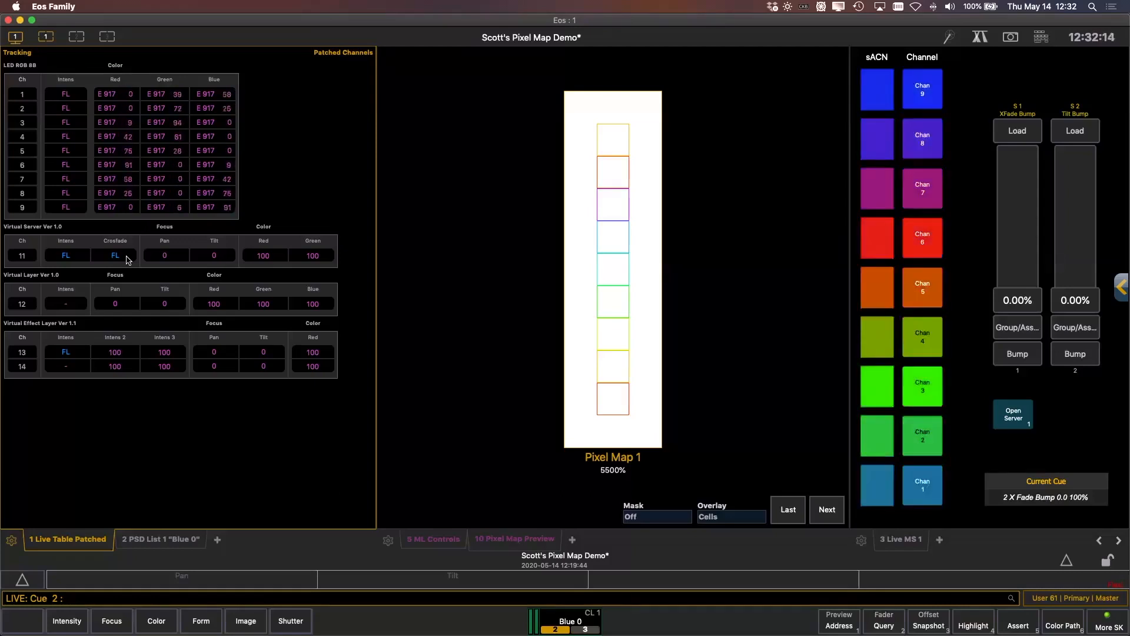
# Set server channel 11's crossfade to 0
pyautogui.click(128, 258)
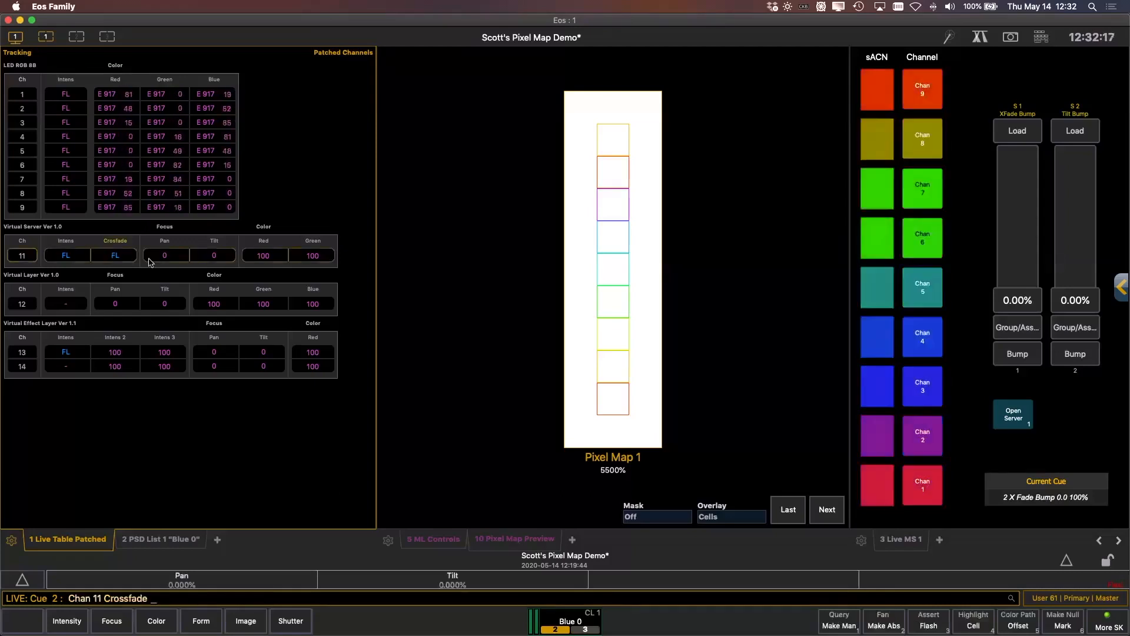
pyautogui.write('@0')
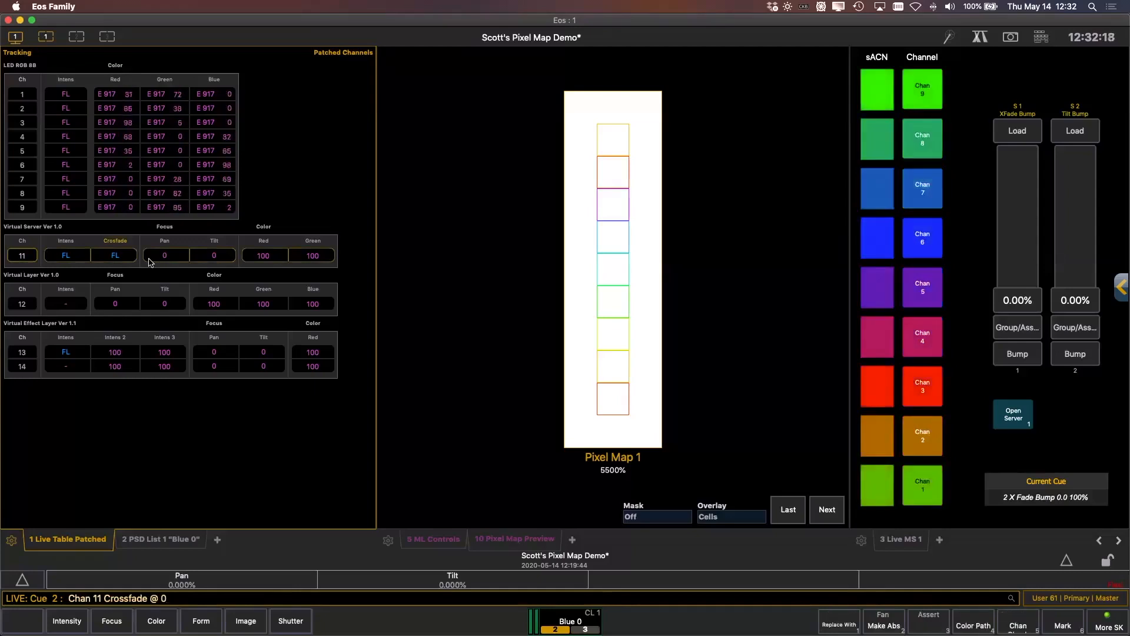
pyautogui.press('Return')
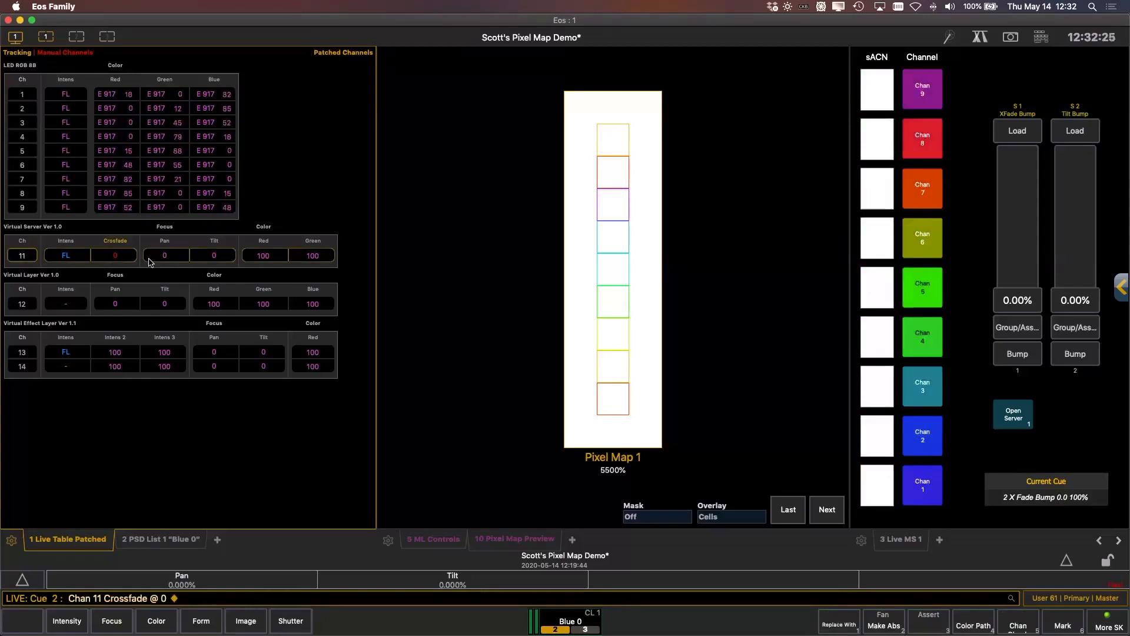
# Clear the command line and sneak the manual crossfade change
pyautogui.press('BackSpace')
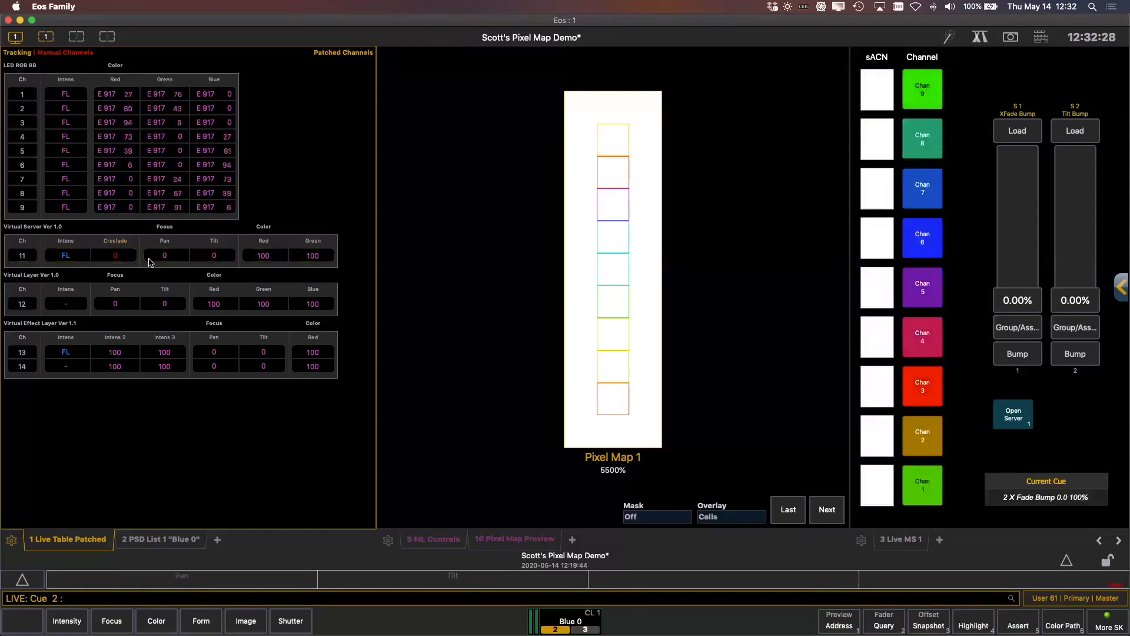
pyautogui.hotkey('ctrl', 'n')
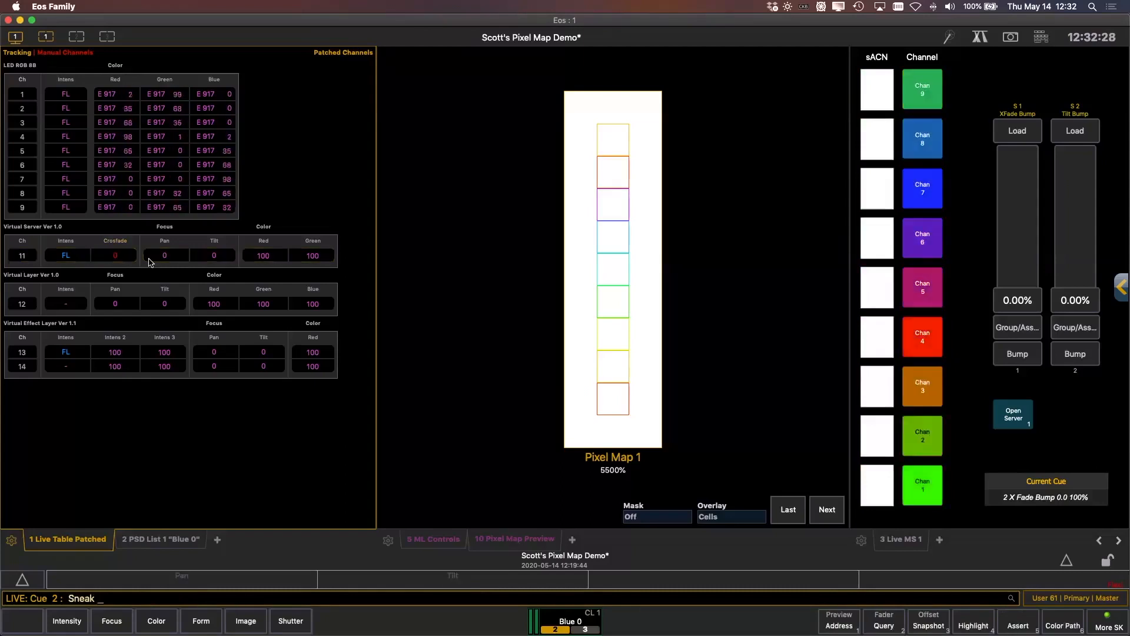
pyautogui.press('Return')
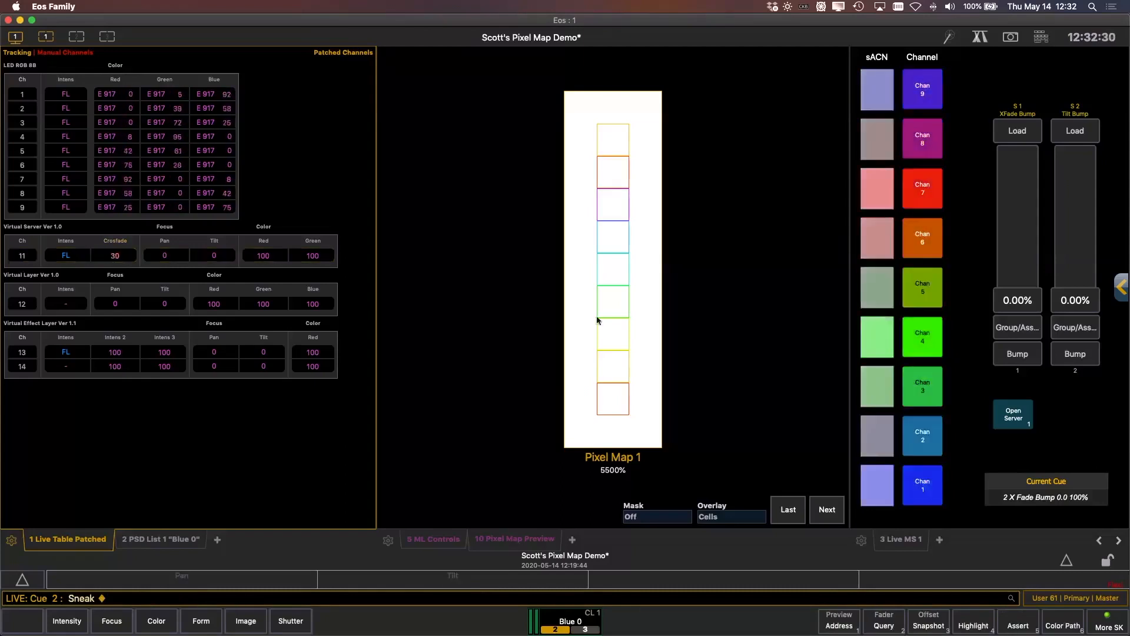
pyautogui.press('BackSpace')
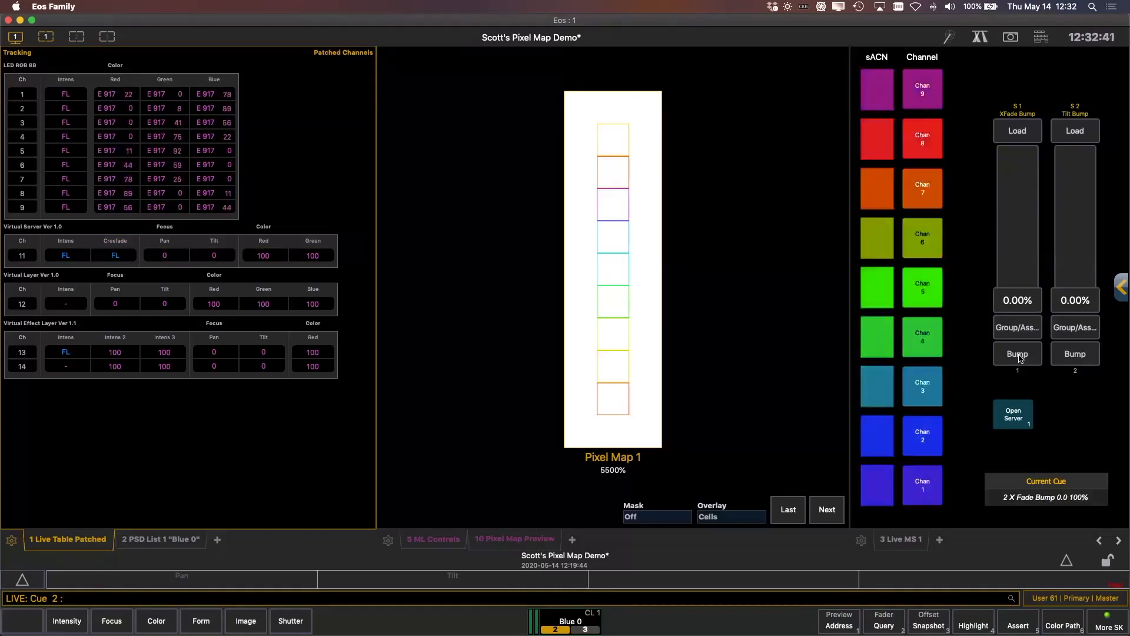
# Bump submaster 1 (XFade Bump) repeatedly to switch the server crossfade between pixel map and channel output
pyautogui.click(1018, 353)
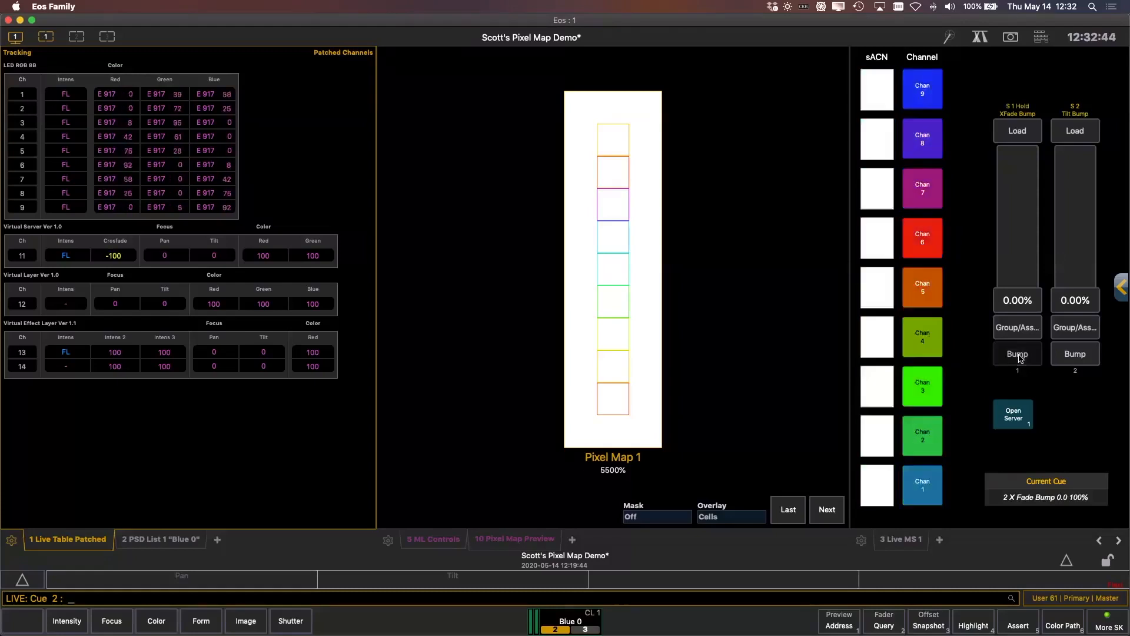
pyautogui.click(1020, 358)
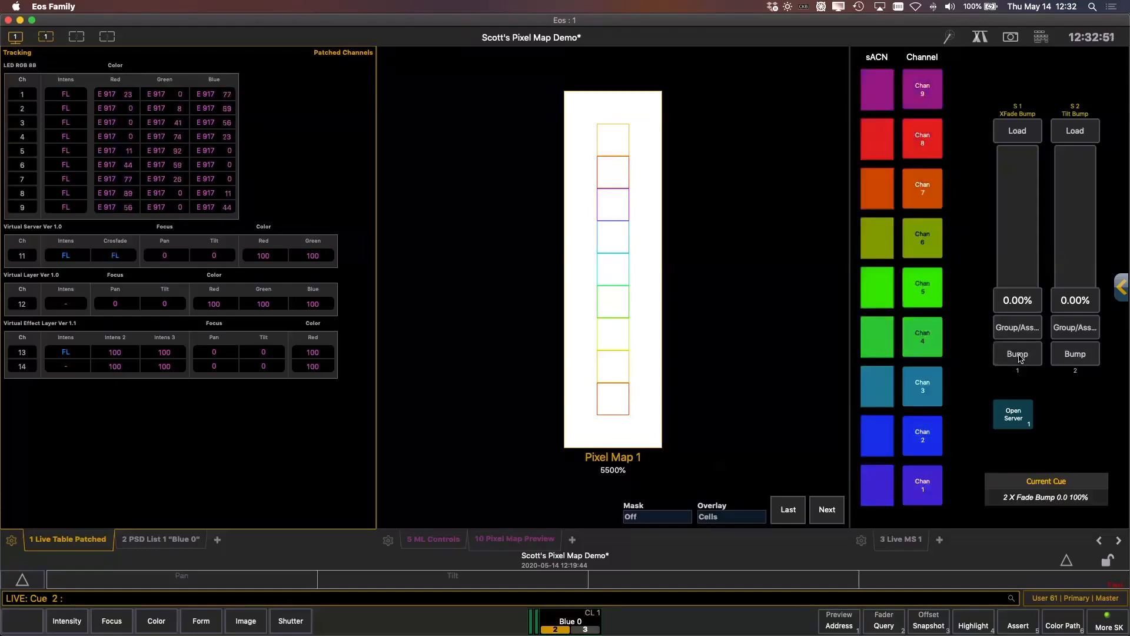
pyautogui.click(1021, 357)
pyautogui.click(1018, 354)
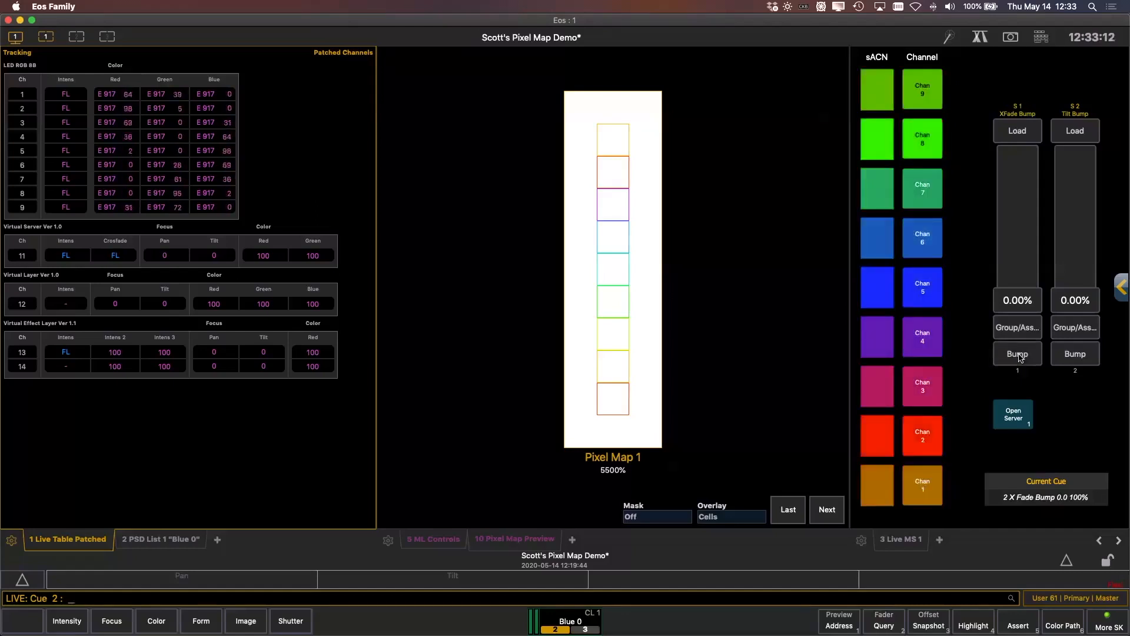
pyautogui.click(1021, 358)
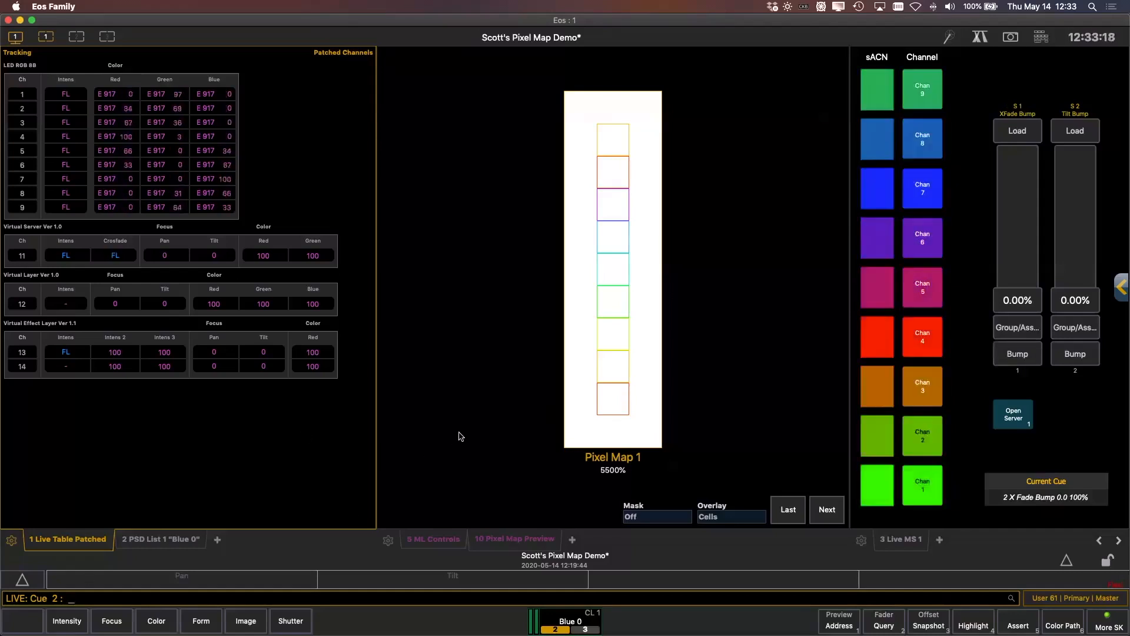
# Run cue 3 and check which effects it applies to the channels
pyautogui.press('F12')
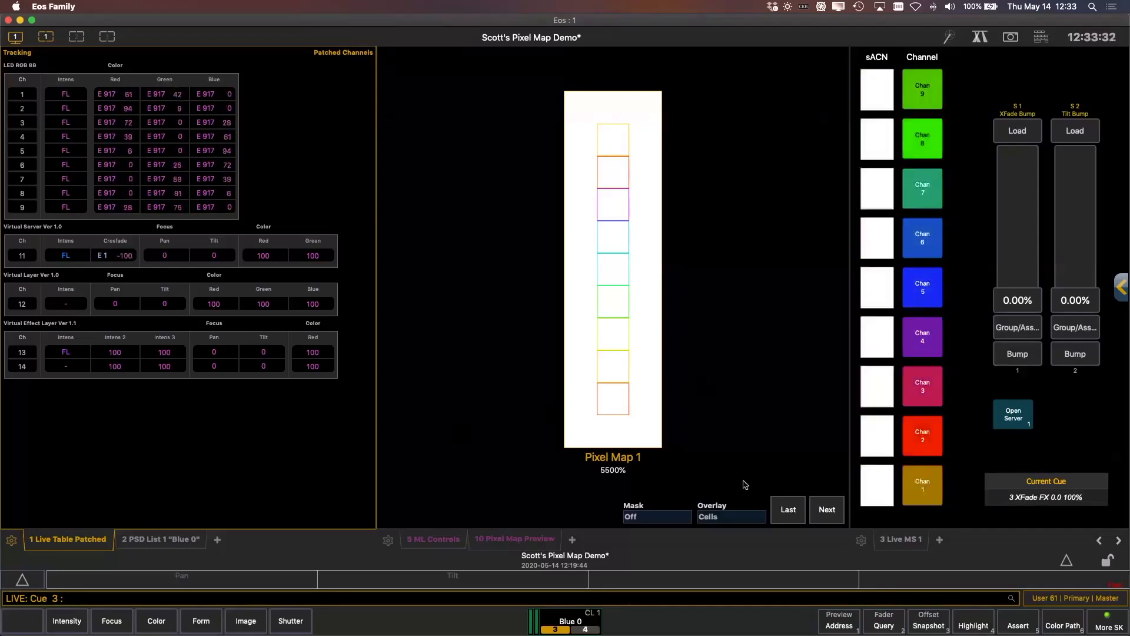
pyautogui.press('e')
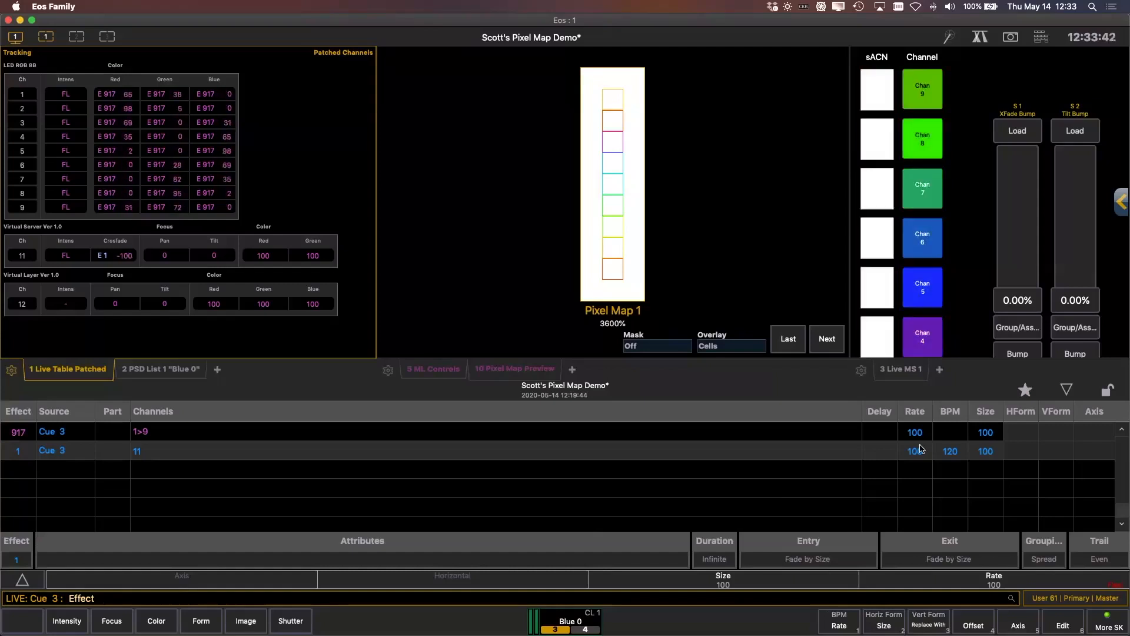
pyautogui.press('Escape')
# Select server channel 11 and show its moving light controls
pyautogui.write('11')
pyautogui.press('Return')
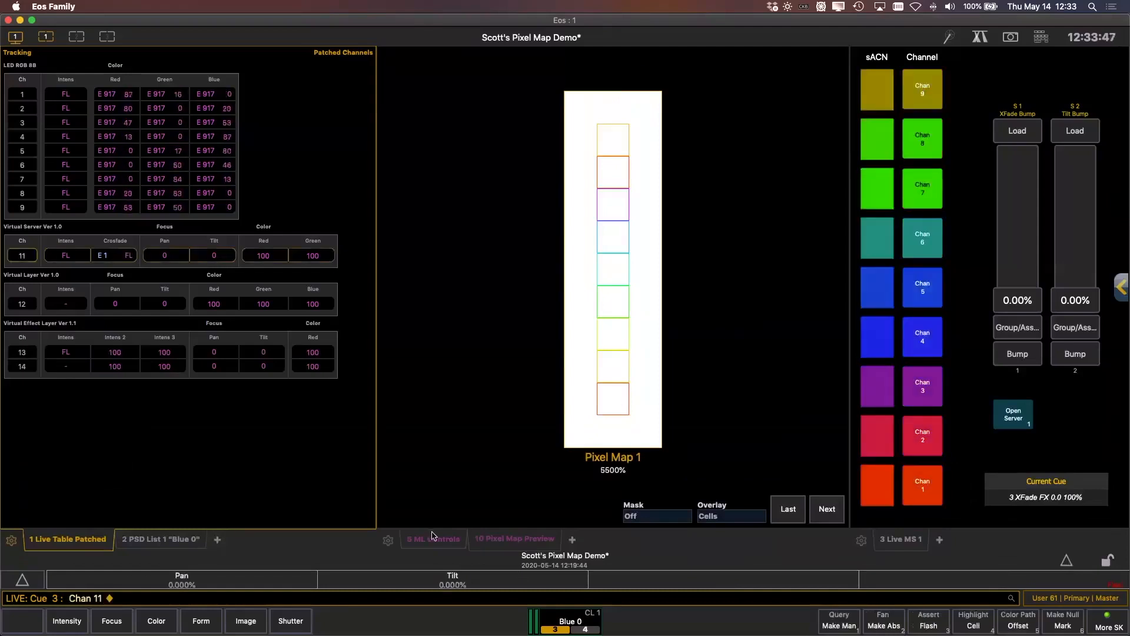
pyautogui.click(433, 538)
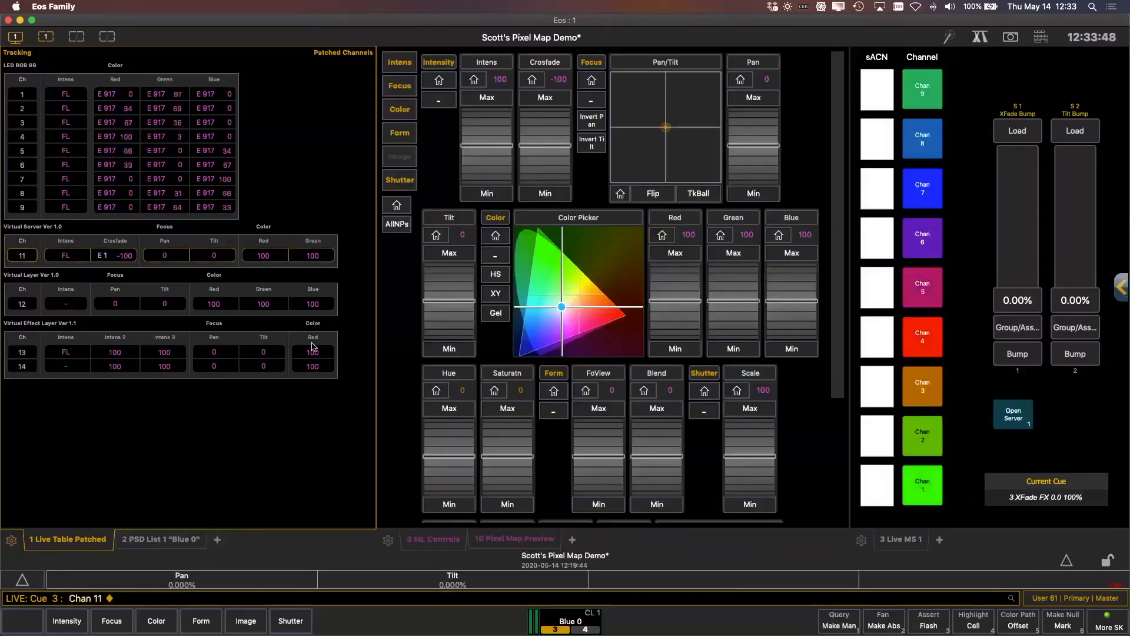
# Select effect layer channel 13 and set its start color's Green and Blue to minimum
pyautogui.write('13')
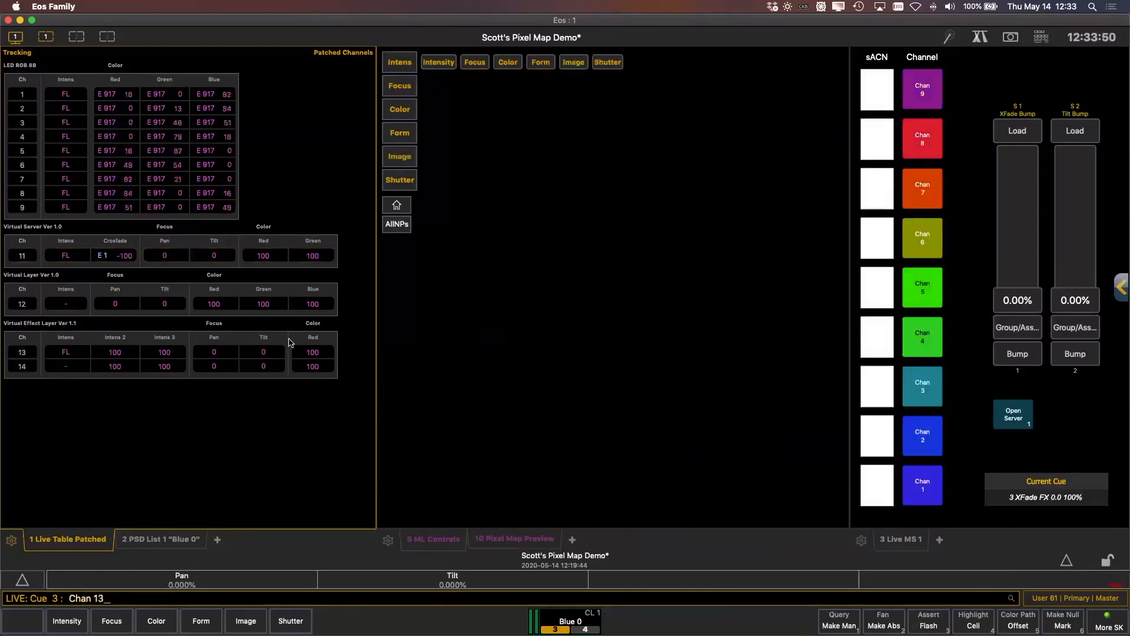
pyautogui.press('Return')
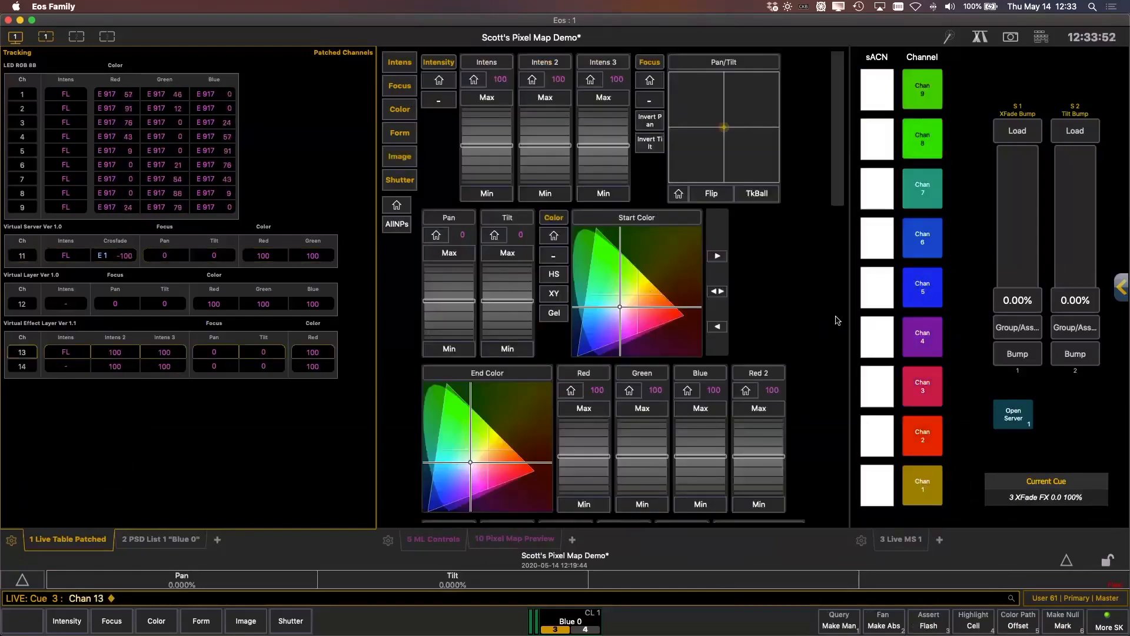
pyautogui.scroll(-2, 831, 327)
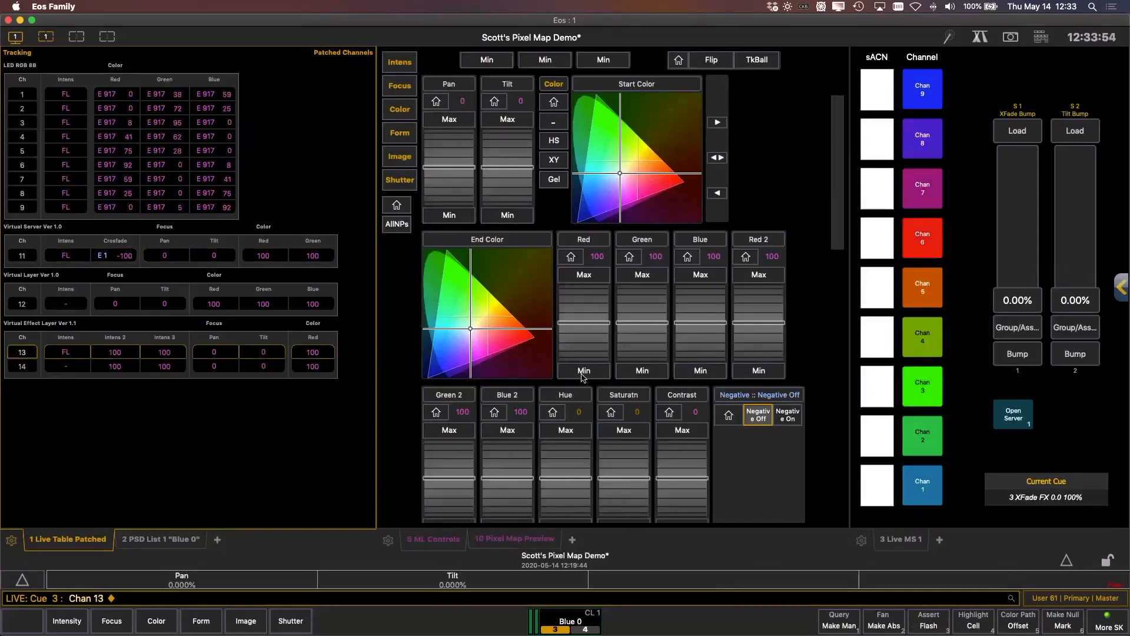
pyautogui.click(629, 372)
pyautogui.click(701, 370)
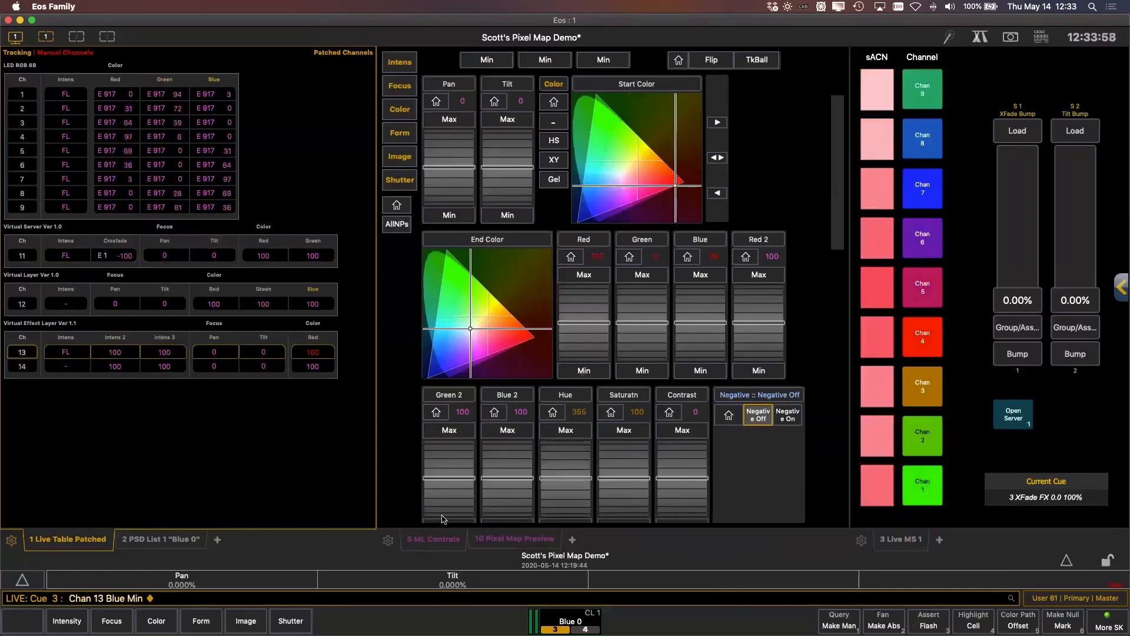
# Set channel 13's Green 2 and Blue 2 to minimum, then bring Blue 2 to full
pyautogui.scroll(-6, 478, 344)
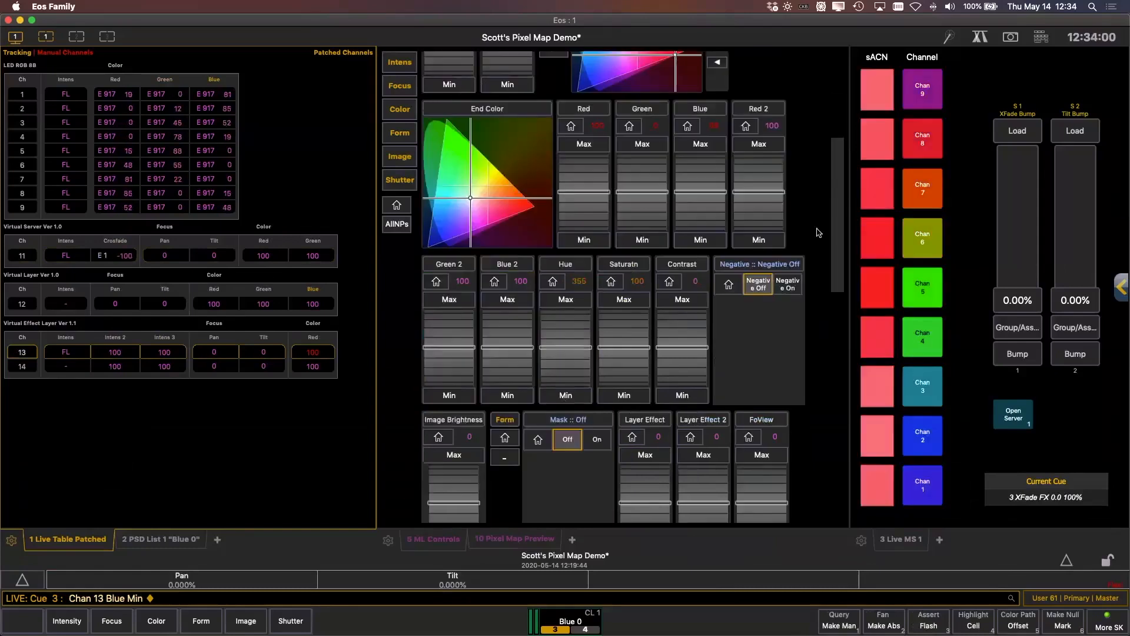
pyautogui.click(451, 339)
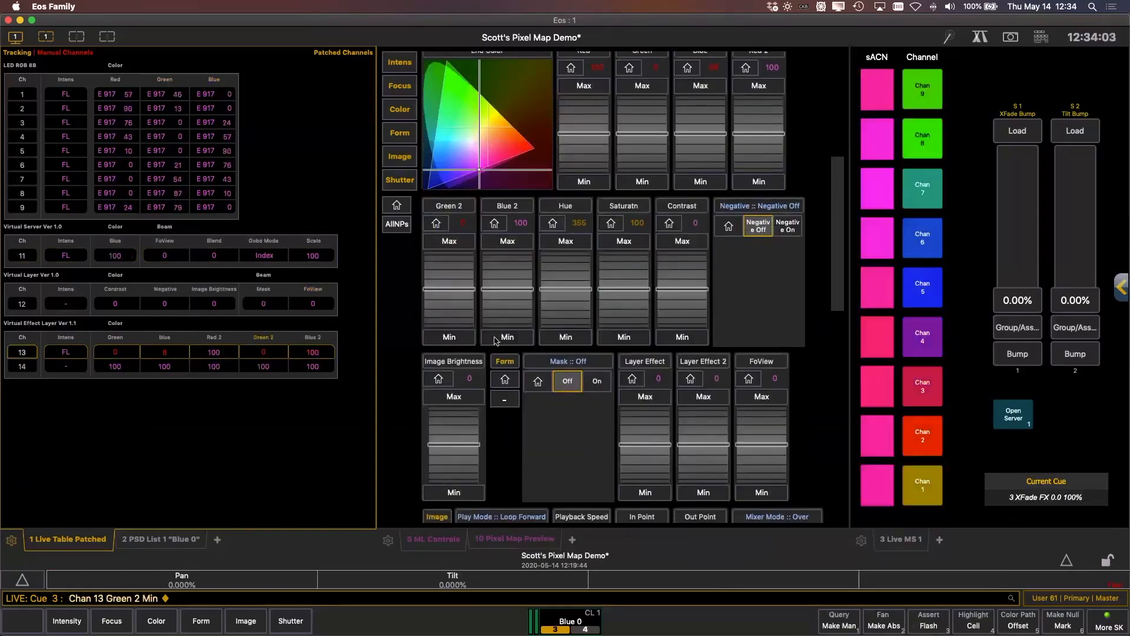
pyautogui.click(500, 339)
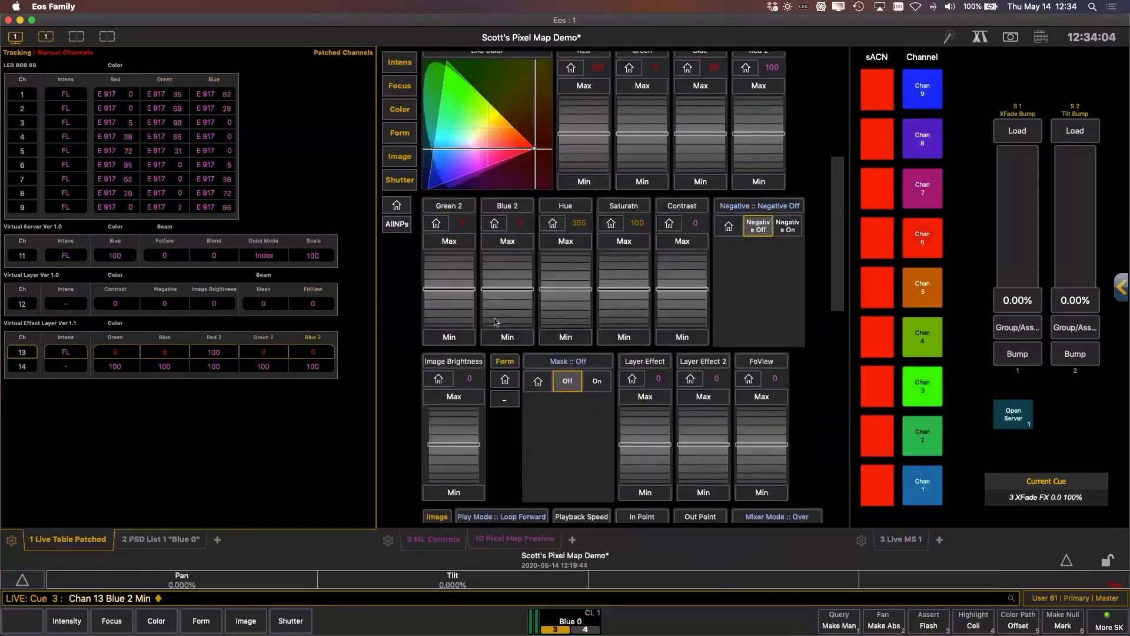
pyautogui.click(507, 241)
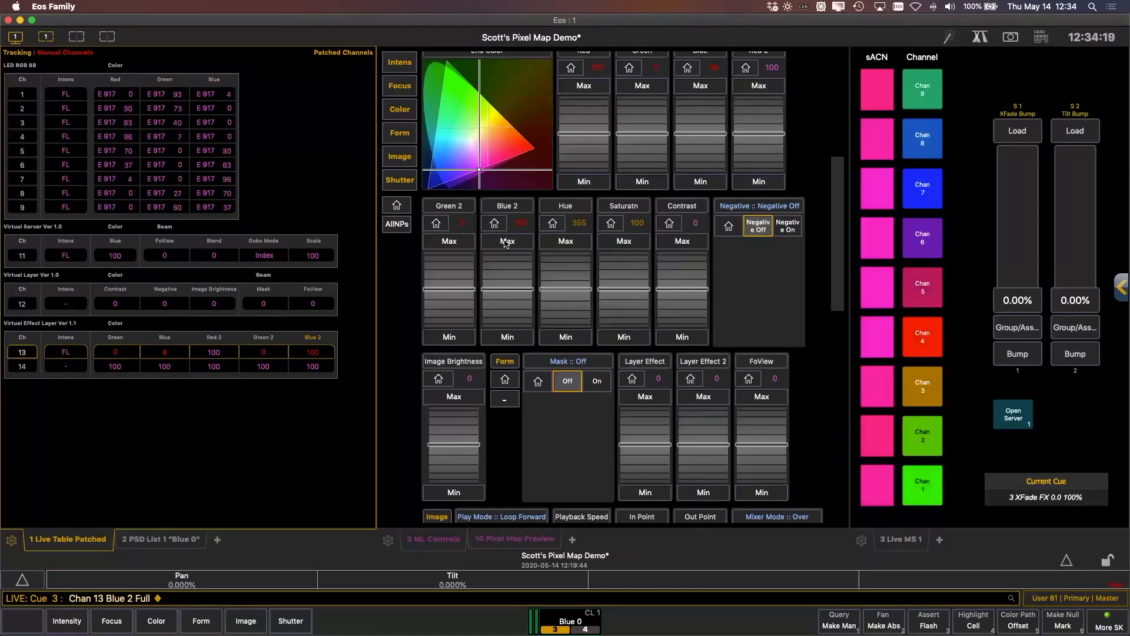
# Sneak channel 13's manual color changes and return to the pixel map preview
pyautogui.press('BackSpace')
pyautogui.press('n')
pyautogui.press('Return')
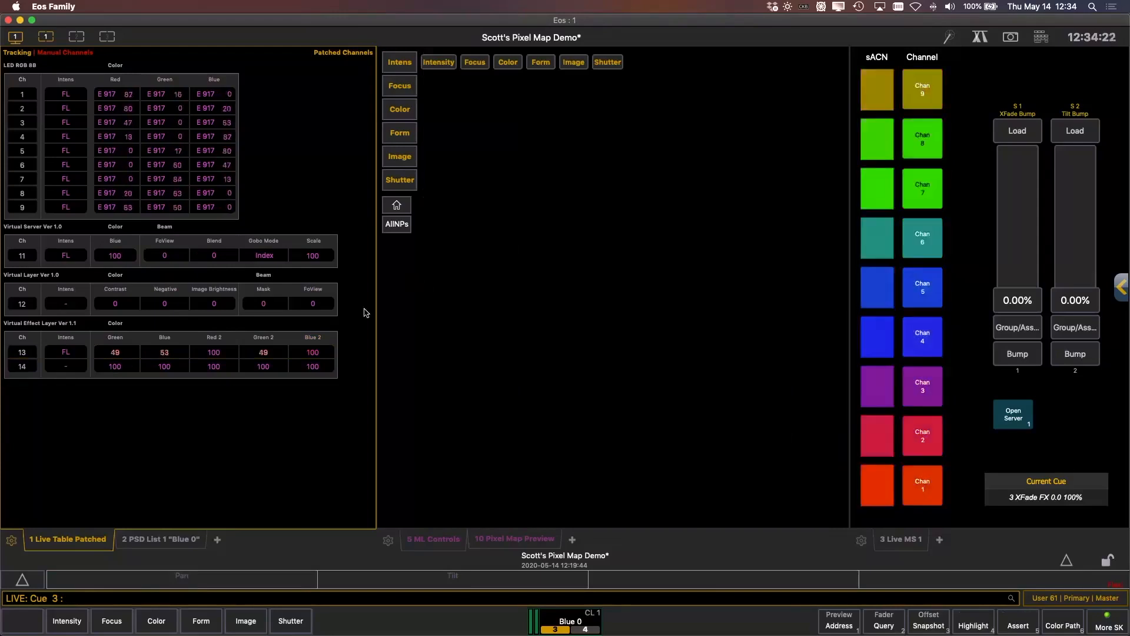
pyautogui.click(519, 540)
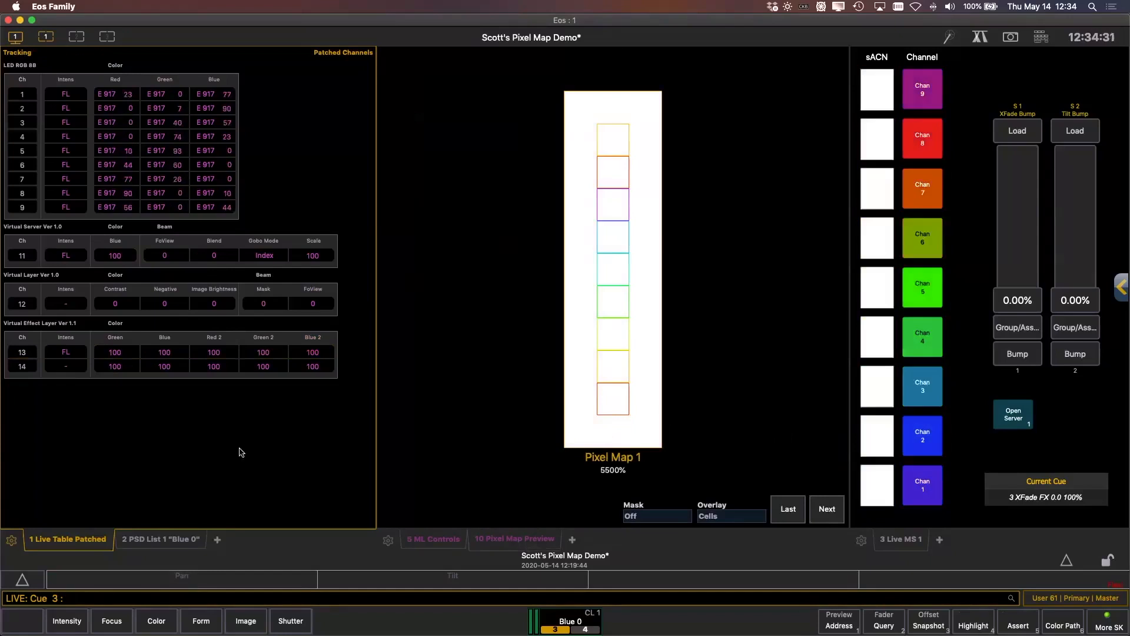
# Run cues 4 and 5, bumping submaster 1 during cue 4, and go back to cue 4
pyautogui.press('space')
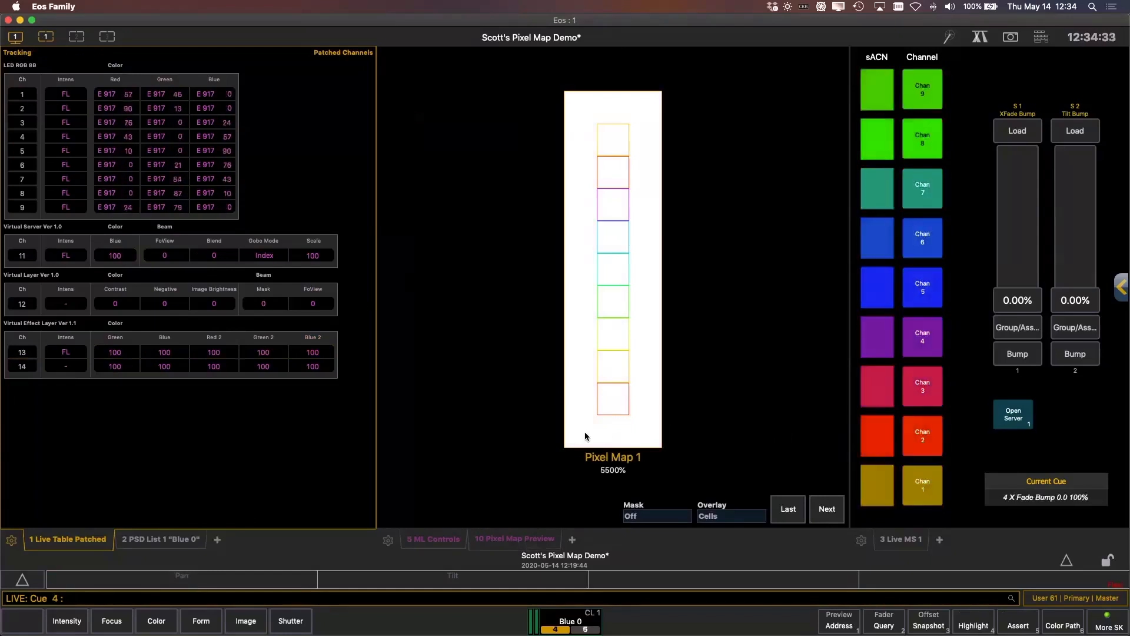
pyautogui.click(1030, 356)
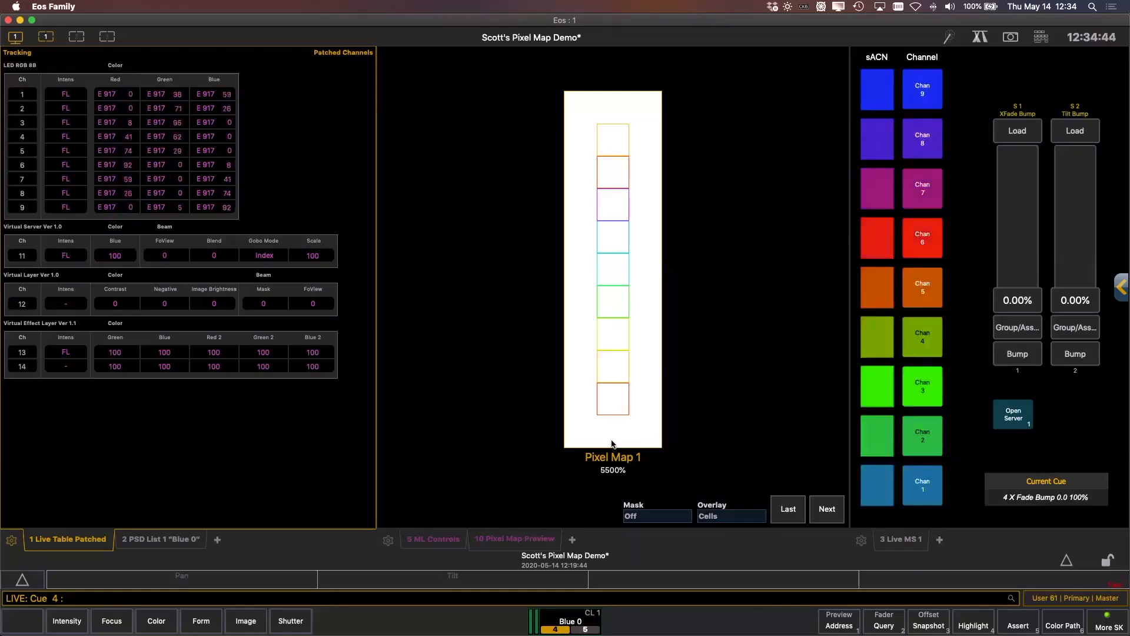
pyautogui.press('space')
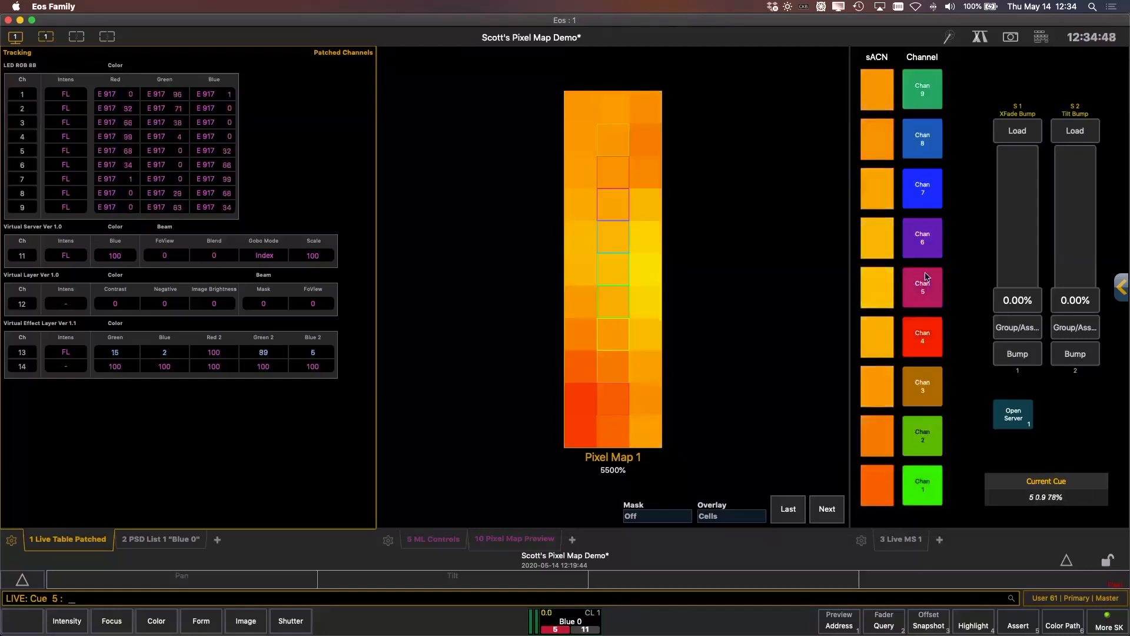
pyautogui.hotkey('ctrl', 'space')
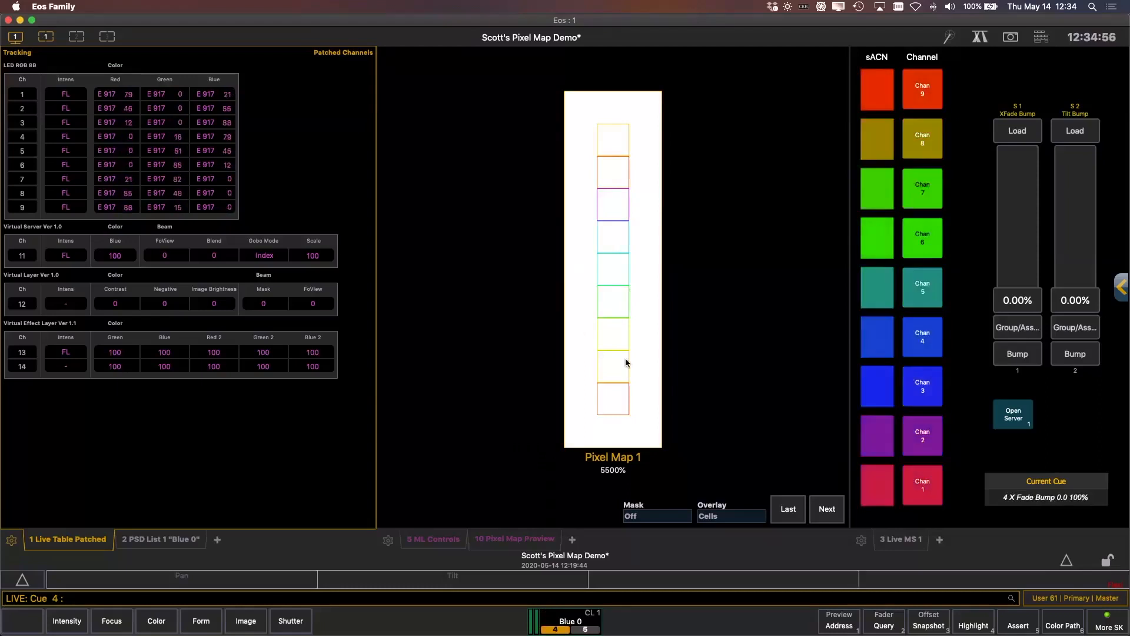
# Select channel 13, examine its start and end color controls and table parameters, and return to the pixel map preview
pyautogui.write('13')
pyautogui.press('Return')
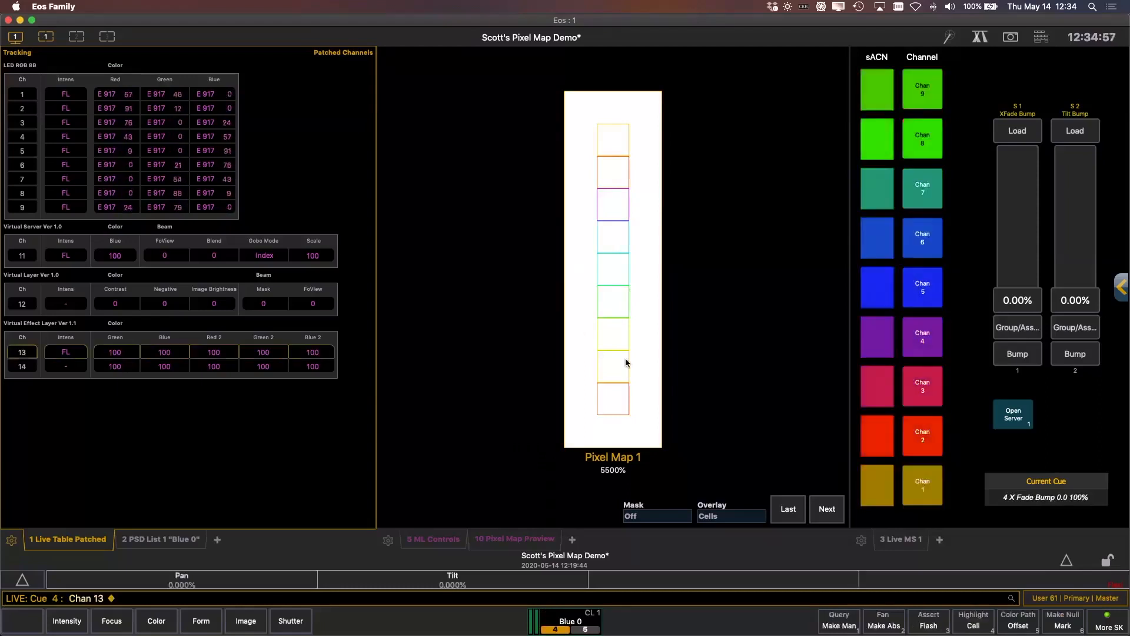
pyautogui.click(436, 539)
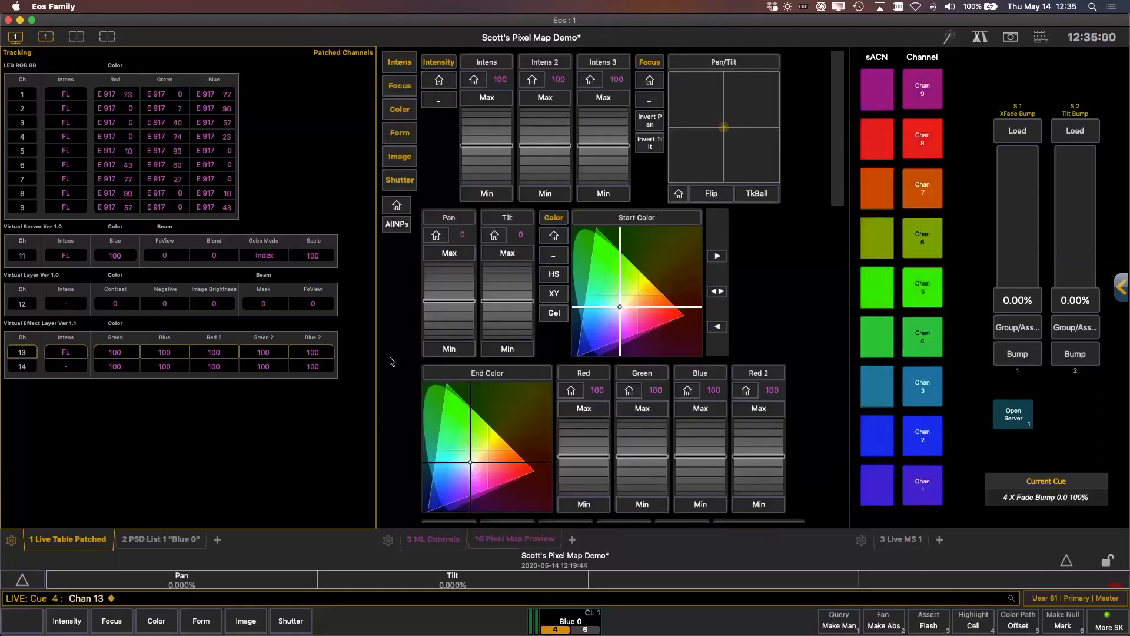
pyautogui.scroll(-3, 840, 206)
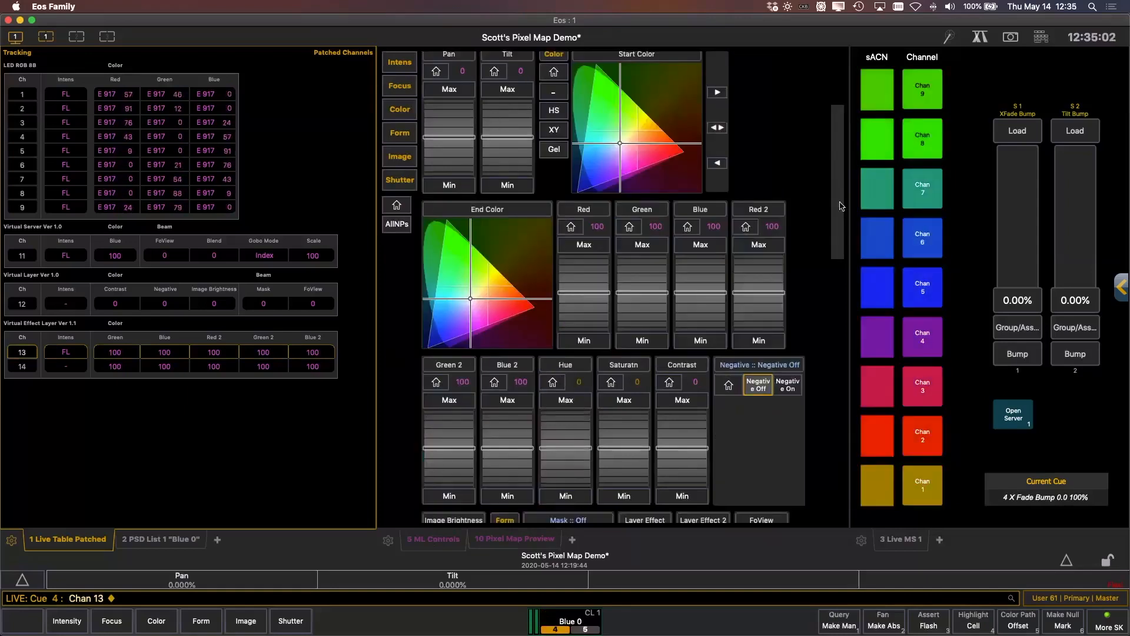
pyautogui.scroll(1, 834, 201)
pyautogui.scroll(1, 626, 215)
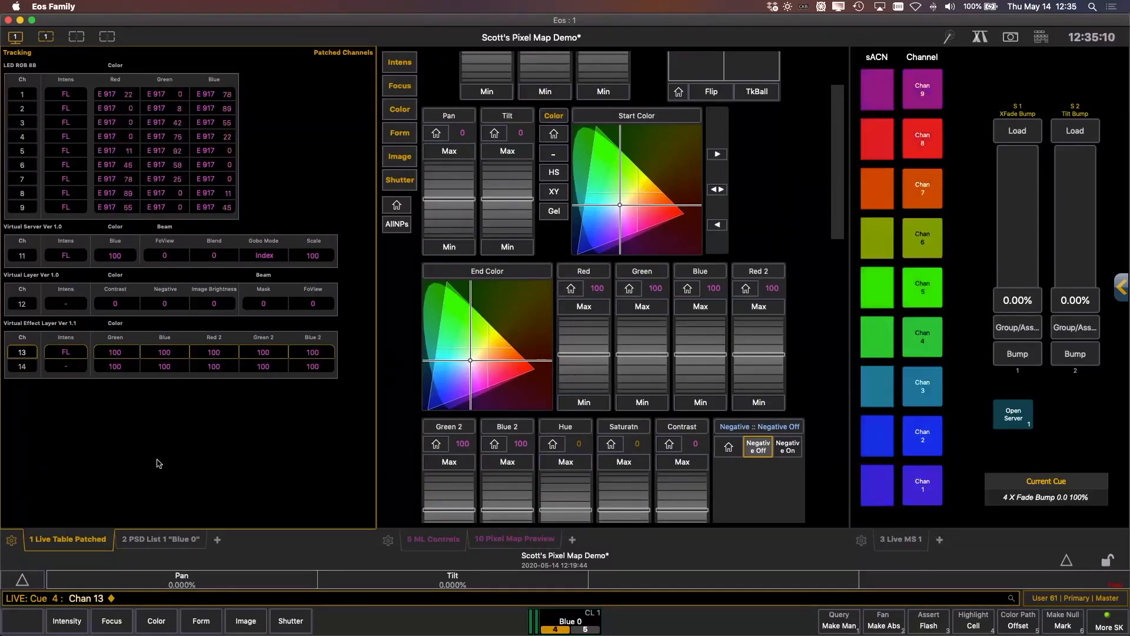
pyautogui.hscroll(-5, 158, 463)
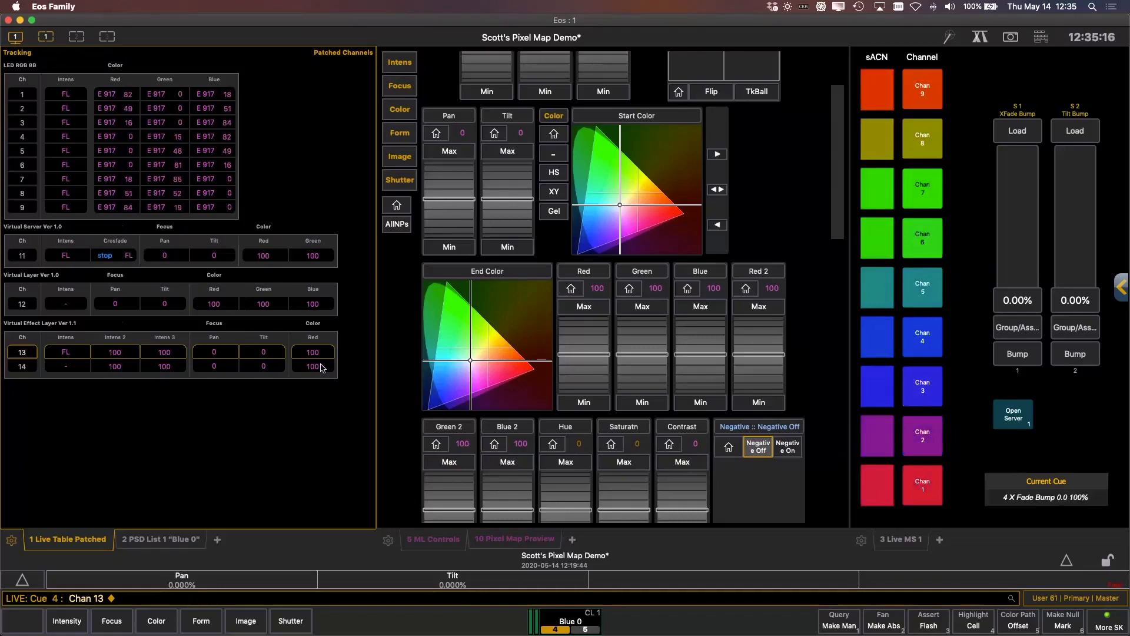
pyautogui.press('BackSpace')
pyautogui.click(515, 539)
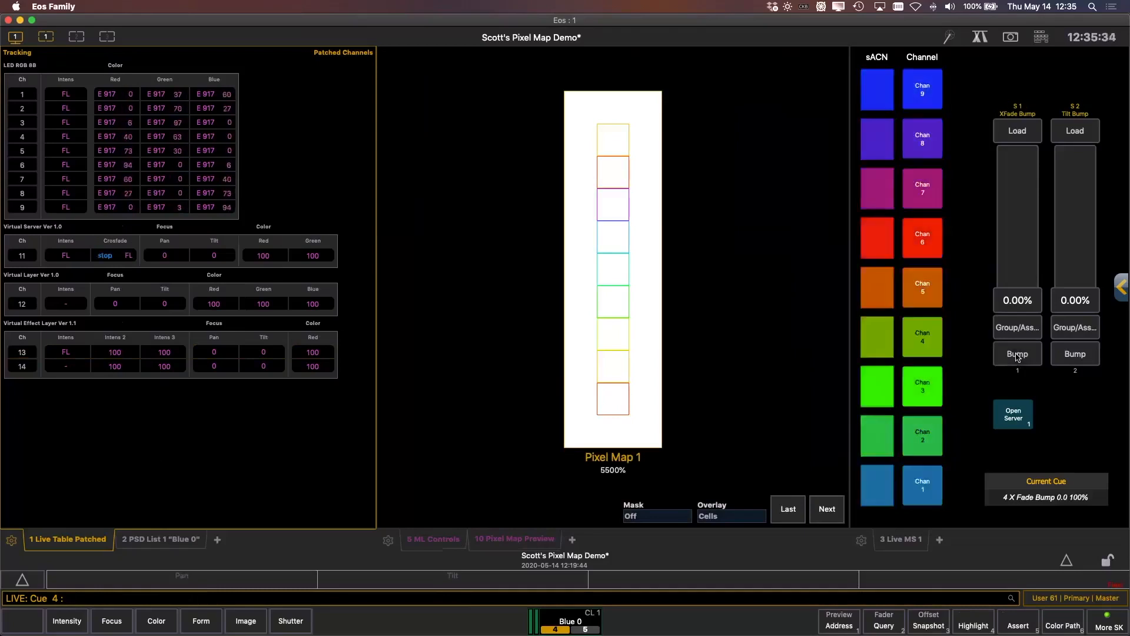
# Run cue 5 and bump submaster 1 on and off, go back to cue 4, and run cue 5 again
pyautogui.press('space')
pyautogui.click(1018, 358)
pyautogui.click(1018, 358)
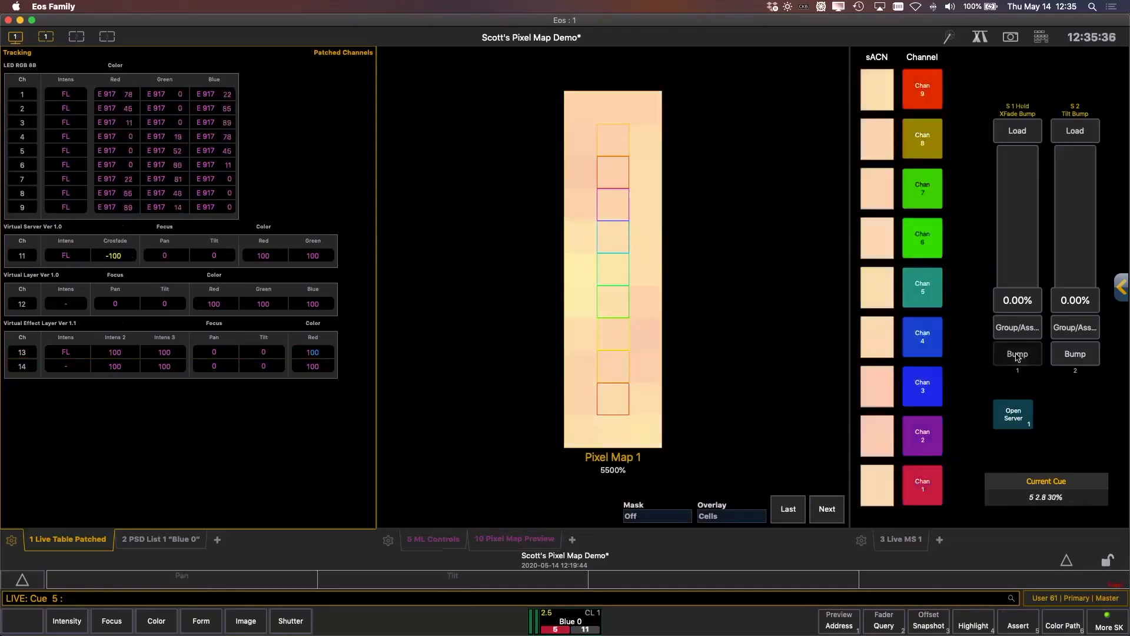
pyautogui.click(1019, 357)
pyautogui.click(1018, 358)
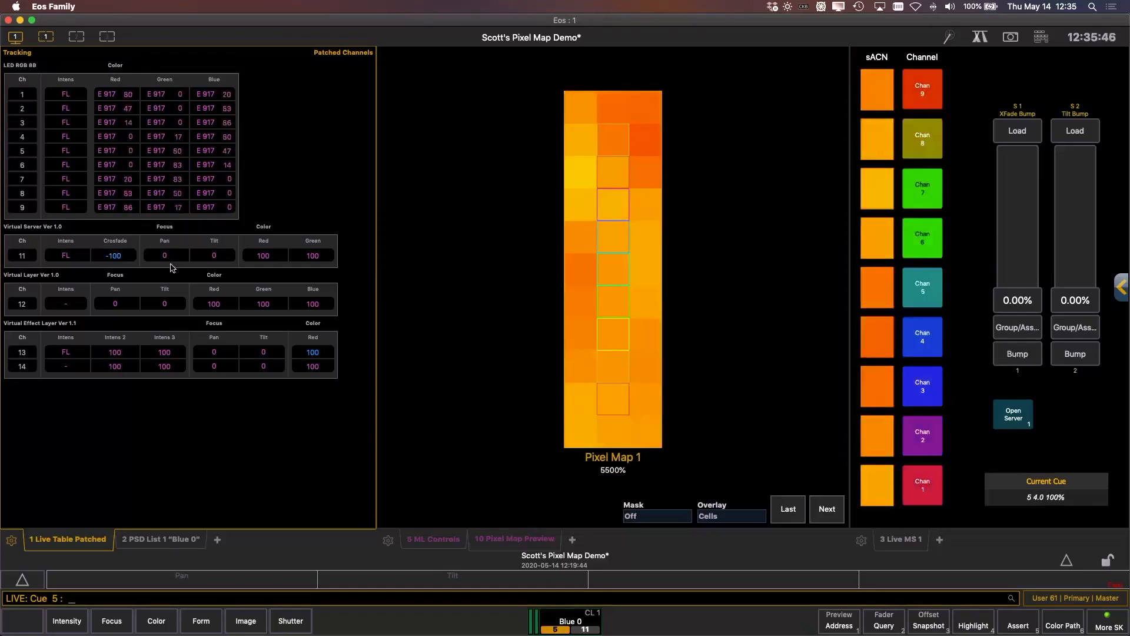
pyautogui.hotkey('ctrl', 'b')
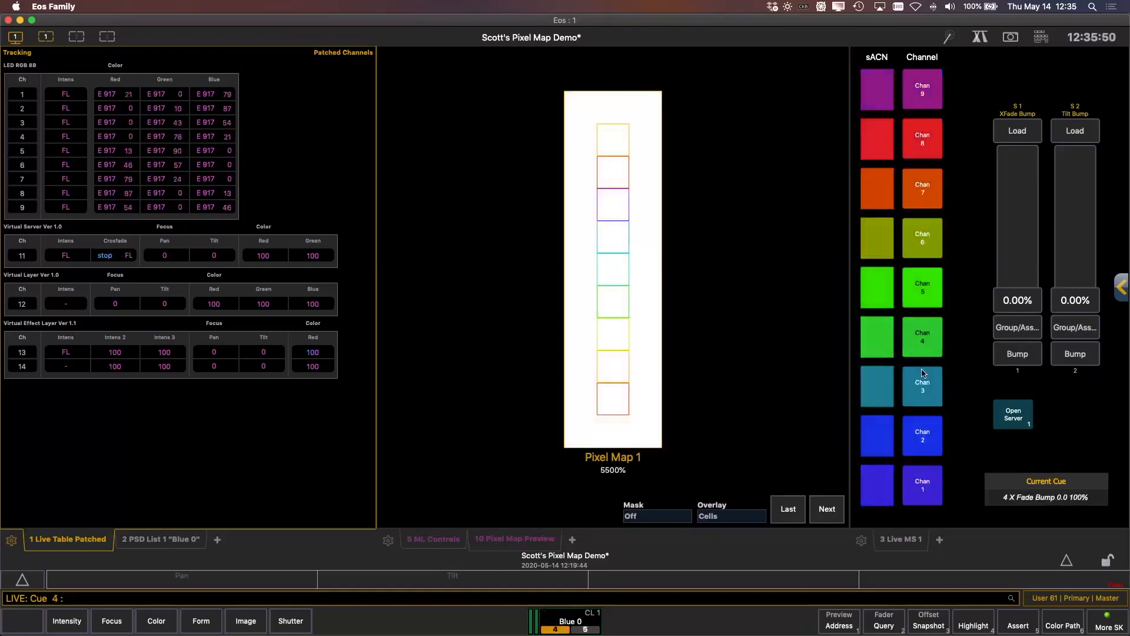
pyautogui.hotkey('ctrl', 'space')
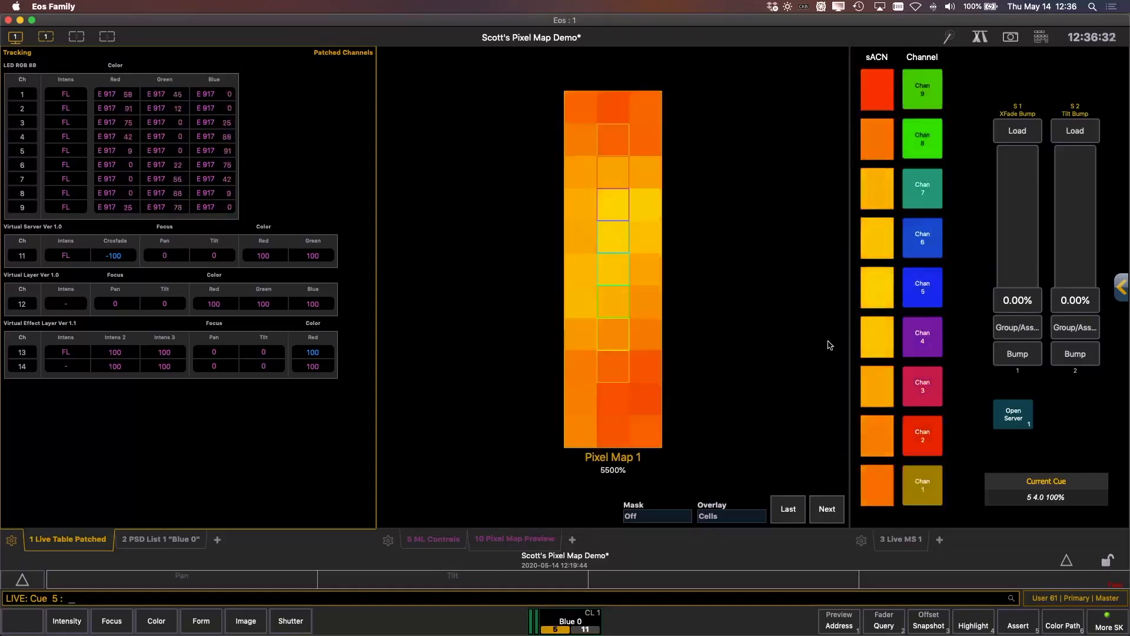
# Run cue 11, examine channel 12's media layer controls and image file, and return to the pixel map preview with no channel selected
pyautogui.press('F12')
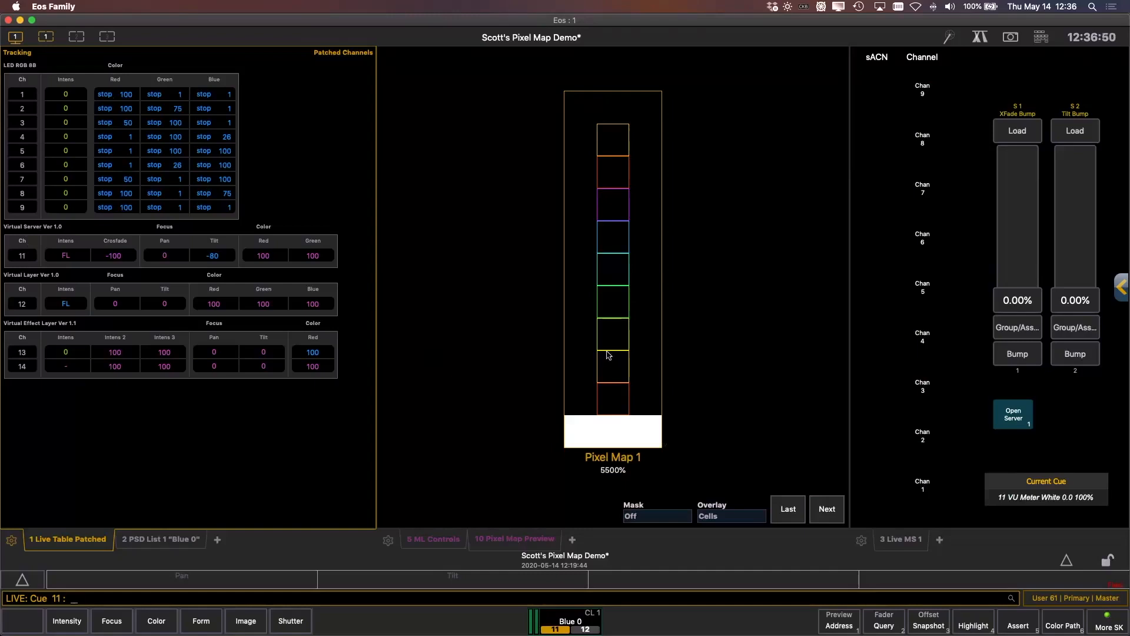
pyautogui.click(26, 305)
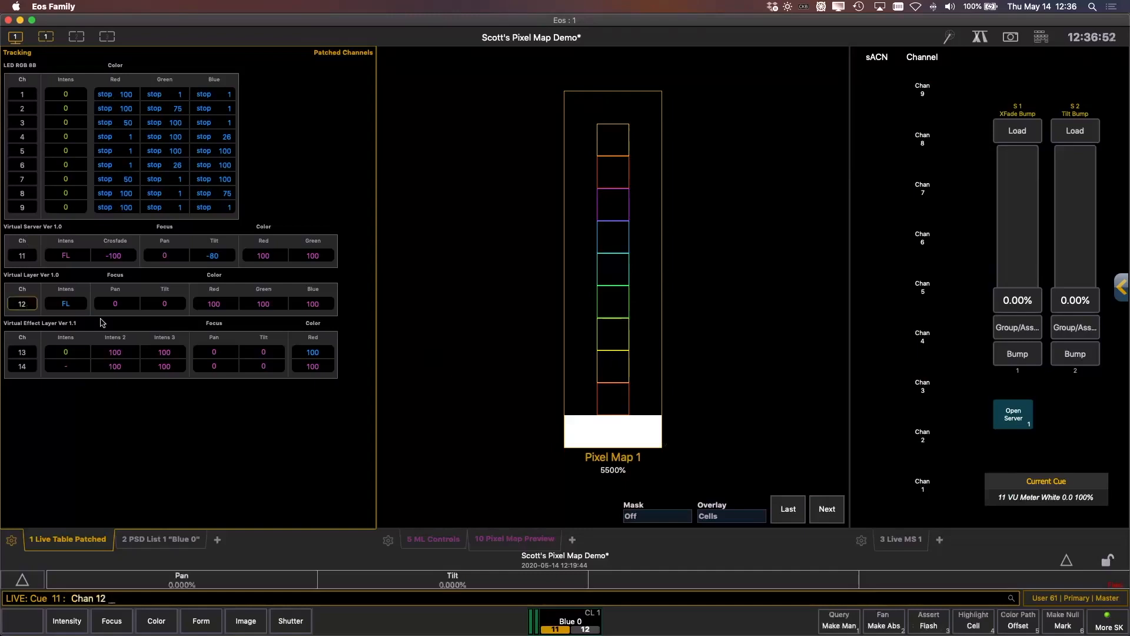
pyautogui.press('Return')
pyautogui.press('Tab')
pyautogui.press('5')
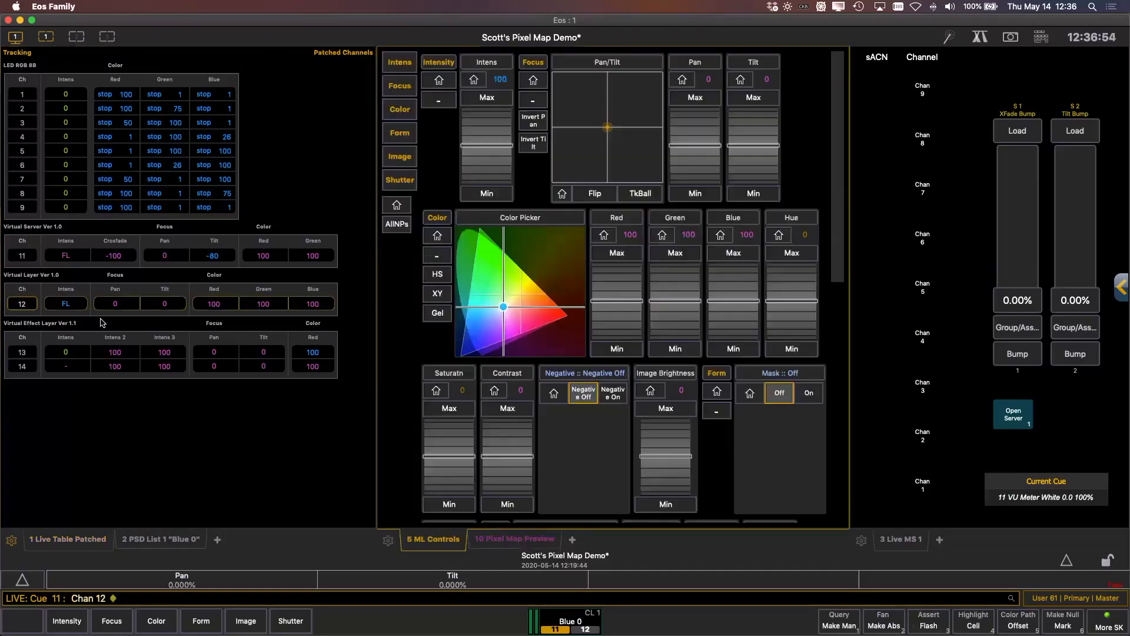
pyautogui.scroll(-10, 838, 210)
pyautogui.click(674, 392)
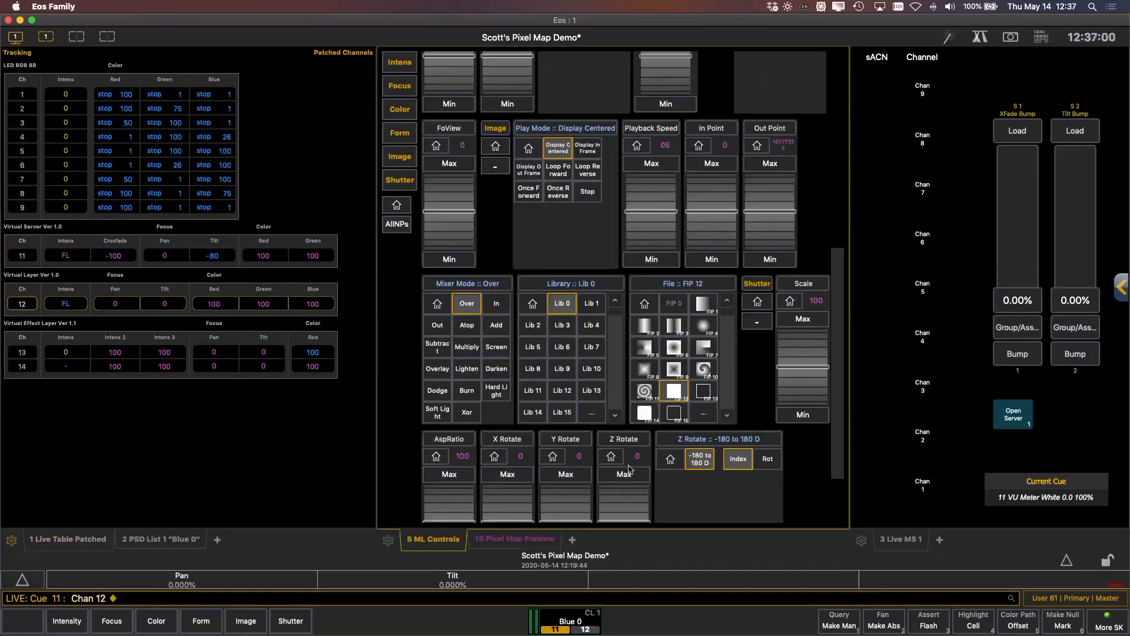
pyautogui.click(515, 539)
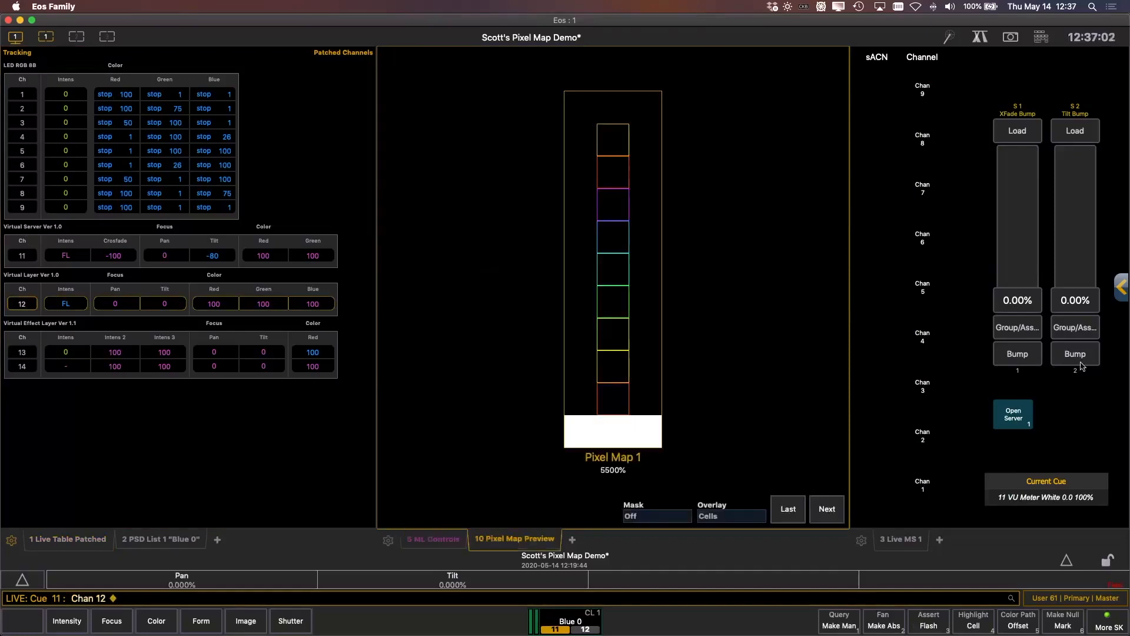
pyautogui.press('BackSpace')
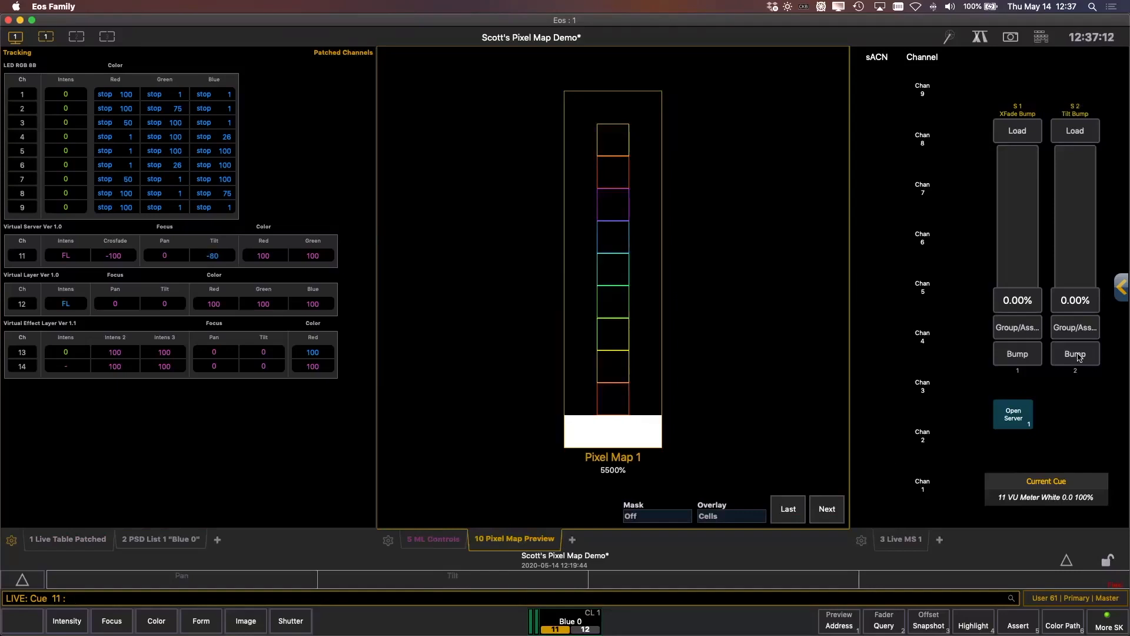
# Bump submaster 2 during cue 11, check its up, dwell and down times, clear the command line, and bump it again
pyautogui.click(1079, 357)
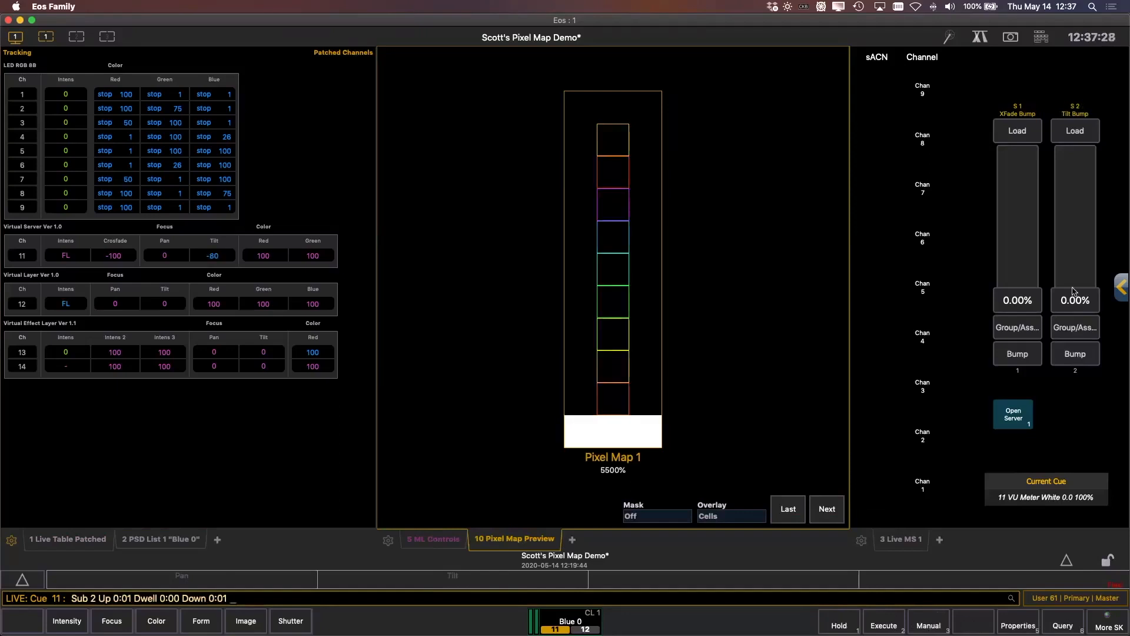
pyautogui.press('BackSpace')
pyautogui.press('BackSpace')
pyautogui.press('BackSpace')
pyautogui.press('BackSpace')
pyautogui.press('BackSpace')
pyautogui.press('BackSpace')
pyautogui.press('BackSpace')
pyautogui.press('BackSpace')
pyautogui.press('BackSpace')
pyautogui.press('BackSpace')
pyautogui.press('BackSpace')
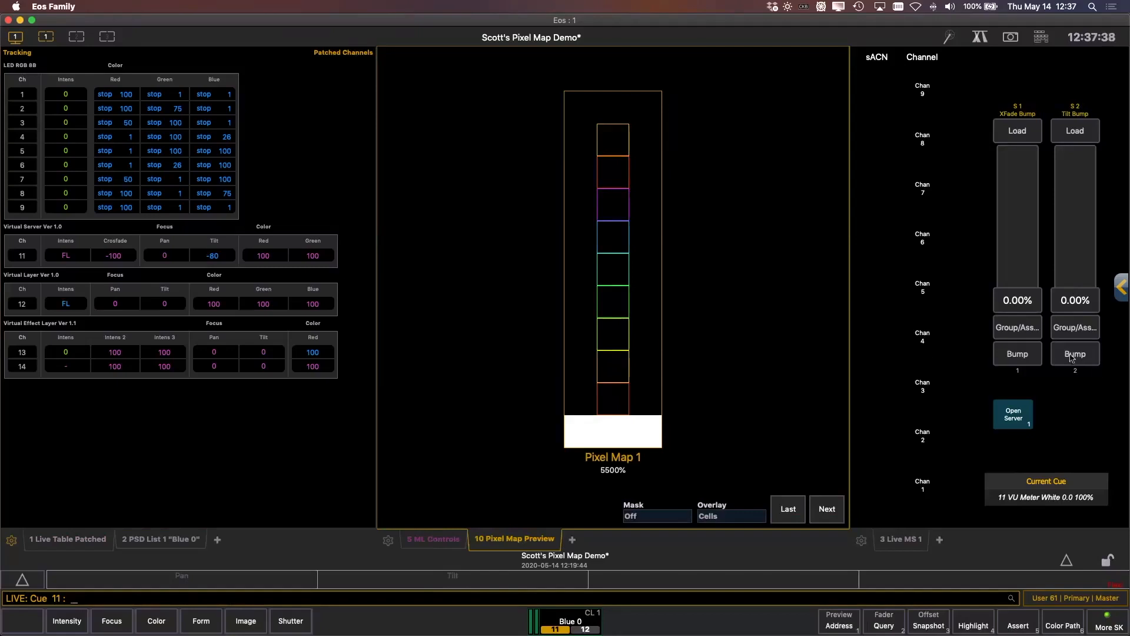
pyautogui.click(1072, 355)
# Run cue 12, examine channel 13's effect layer controls and image file, and return to the pixel map preview
pyautogui.press('F12')
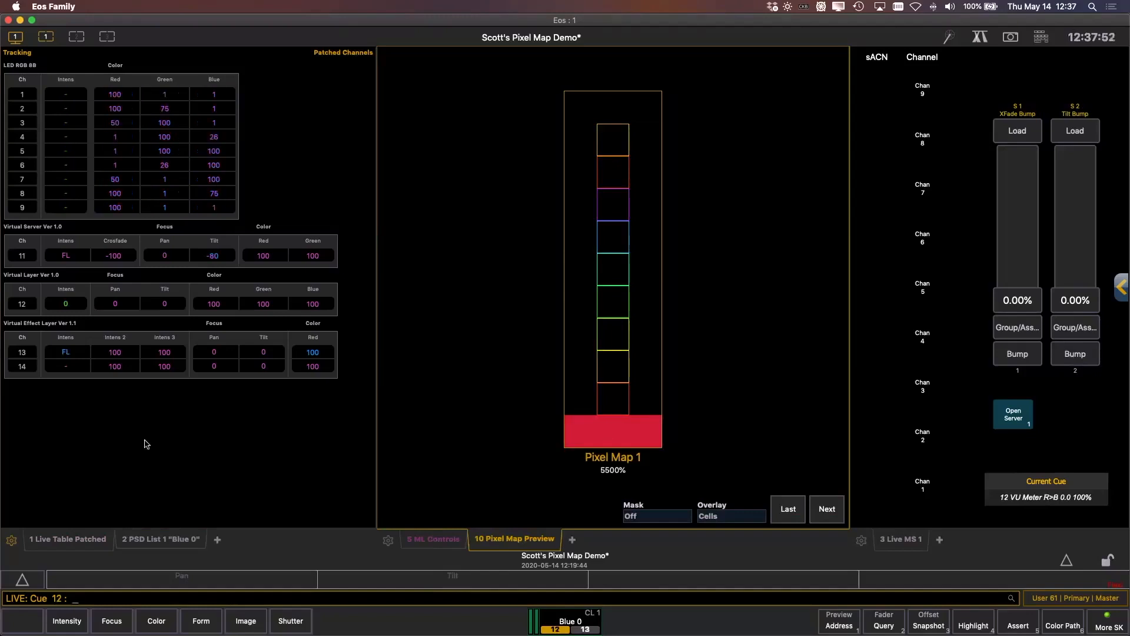
pyautogui.write('13')
pyautogui.press('Return')
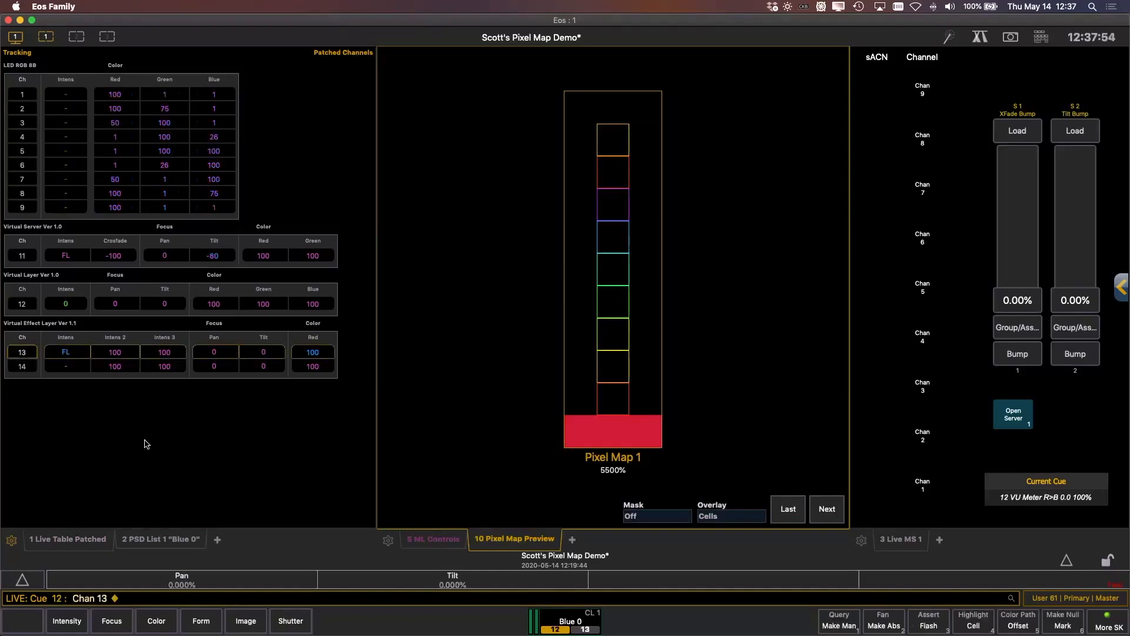
pyautogui.click(433, 539)
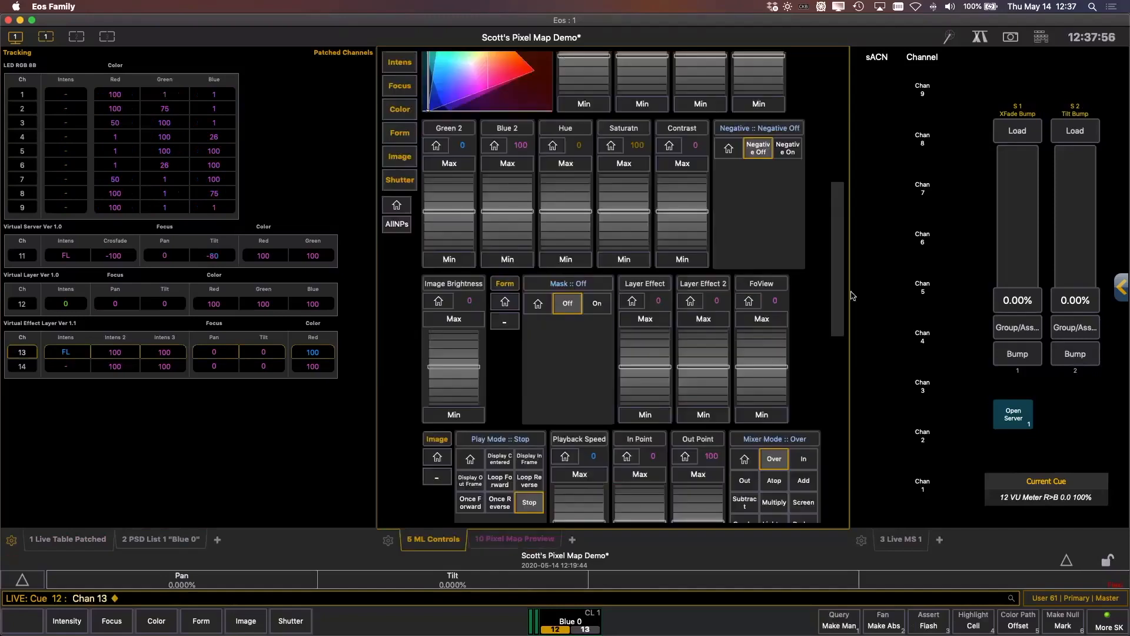
pyautogui.scroll(-5, 510, 407)
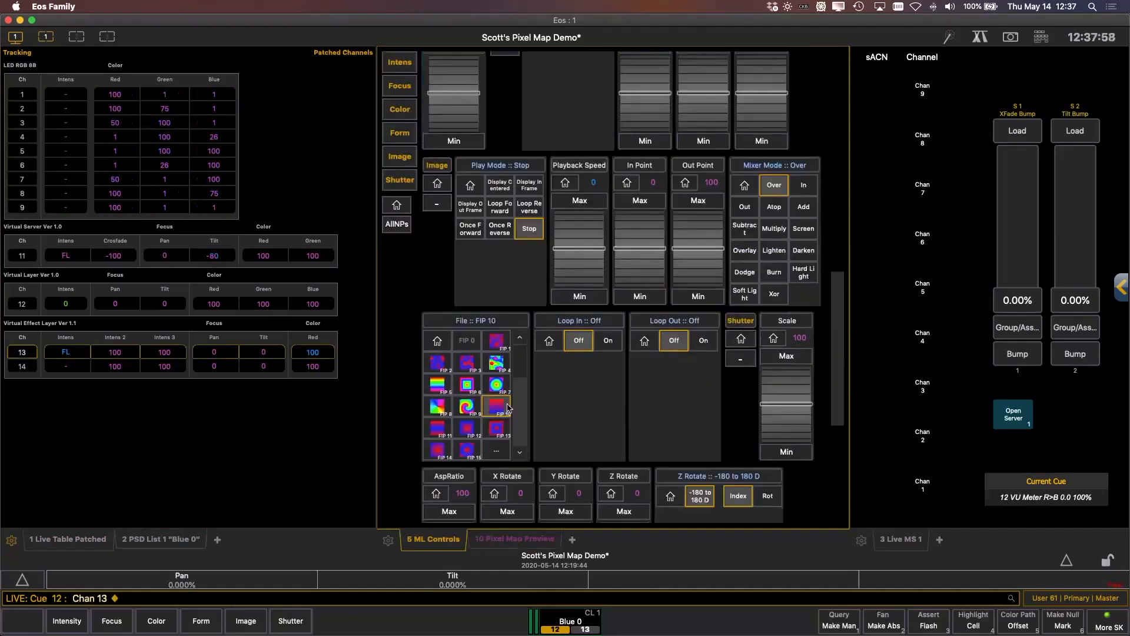
pyautogui.moveTo(840, 377); pyautogui.dragTo(842, 221)
pyautogui.click(517, 537)
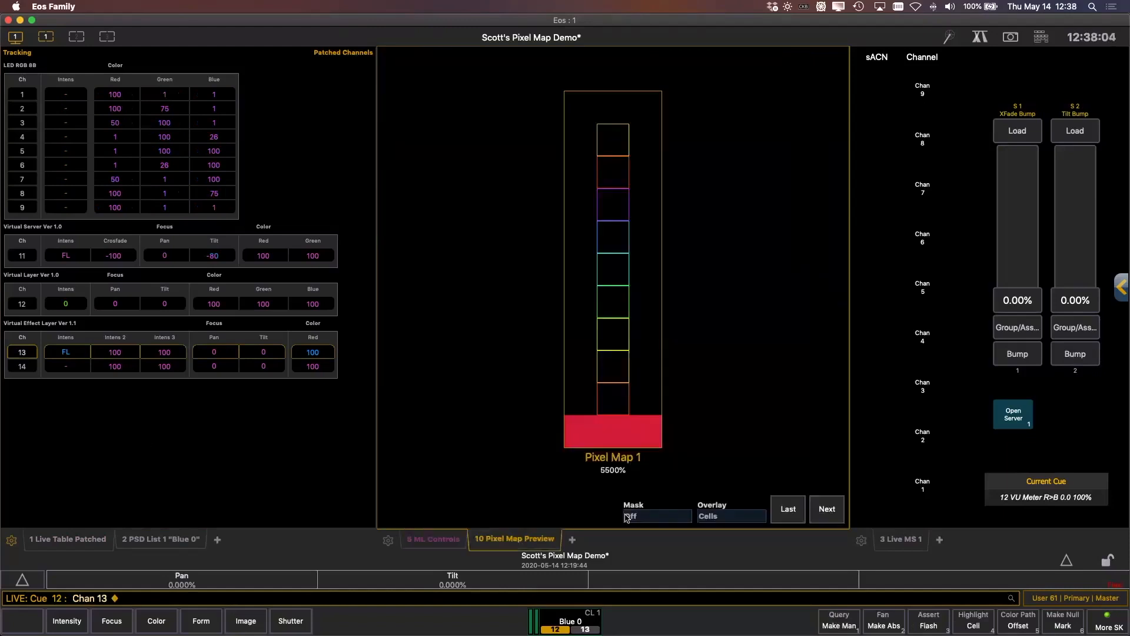
# Bump submaster 2 twice during cue 12 and clear the channel 13 selection
pyautogui.click(1071, 359)
pyautogui.click(1070, 359)
pyautogui.press('BackSpace')
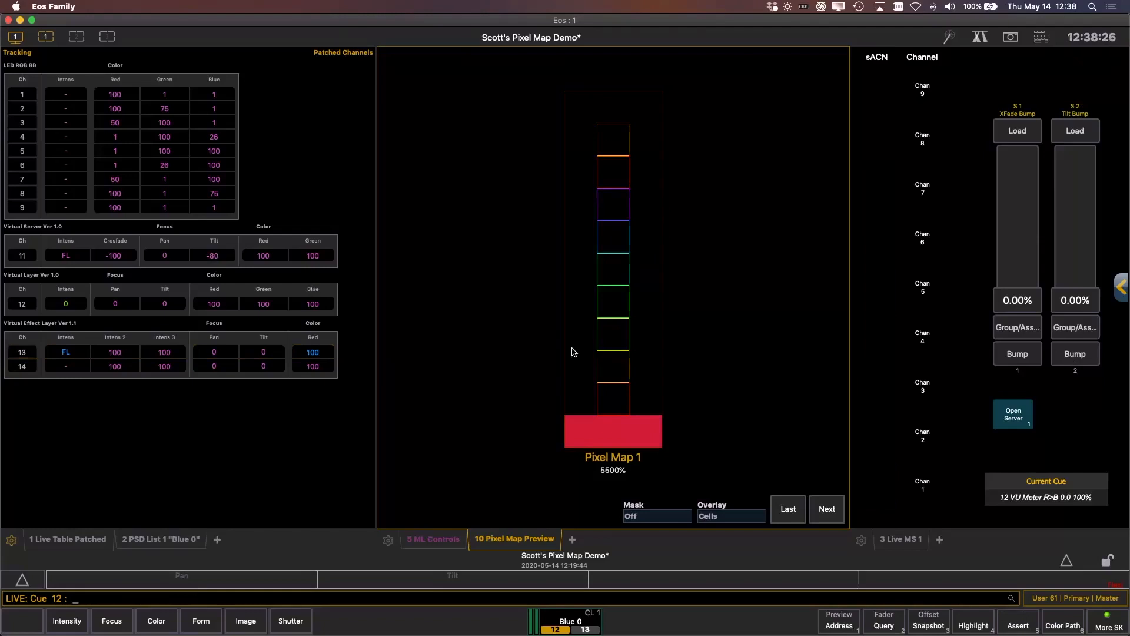
# Bump submaster 2 once more in cue 12, run cue 13, and bump the submaster on the rainbow VU meter
pyautogui.click(1069, 356)
pyautogui.moveTo(1073, 301)
pyautogui.mouseDown()
pyautogui.moveTo(1093, 134)
pyautogui.moveTo(1086, 318)
pyautogui.mouseUp()
pyautogui.press('space')
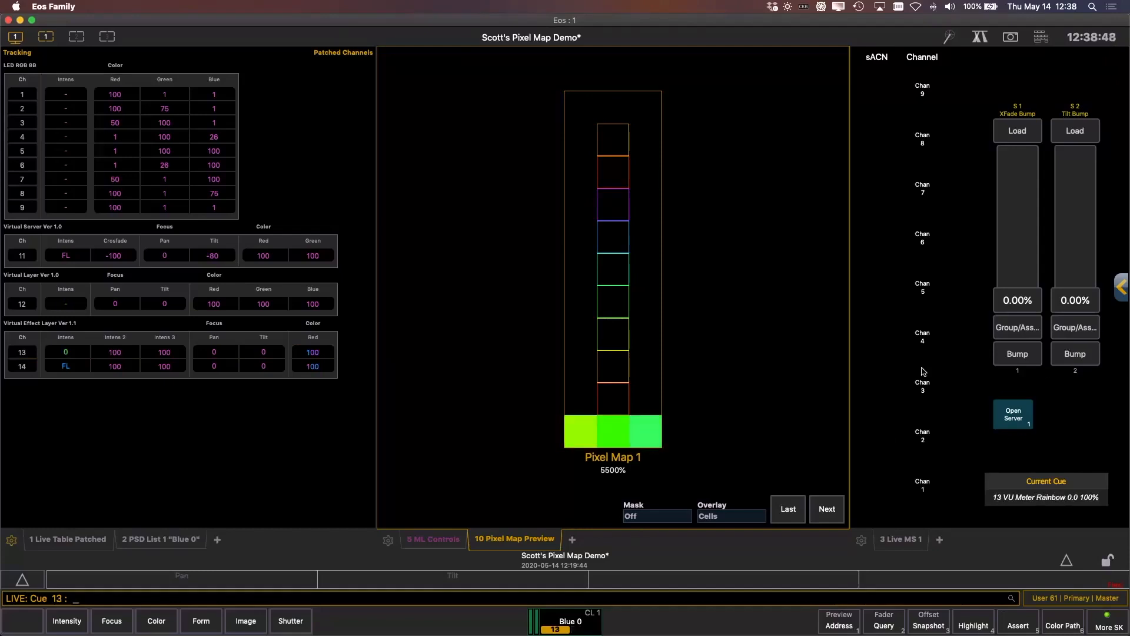
pyautogui.click(1065, 355)
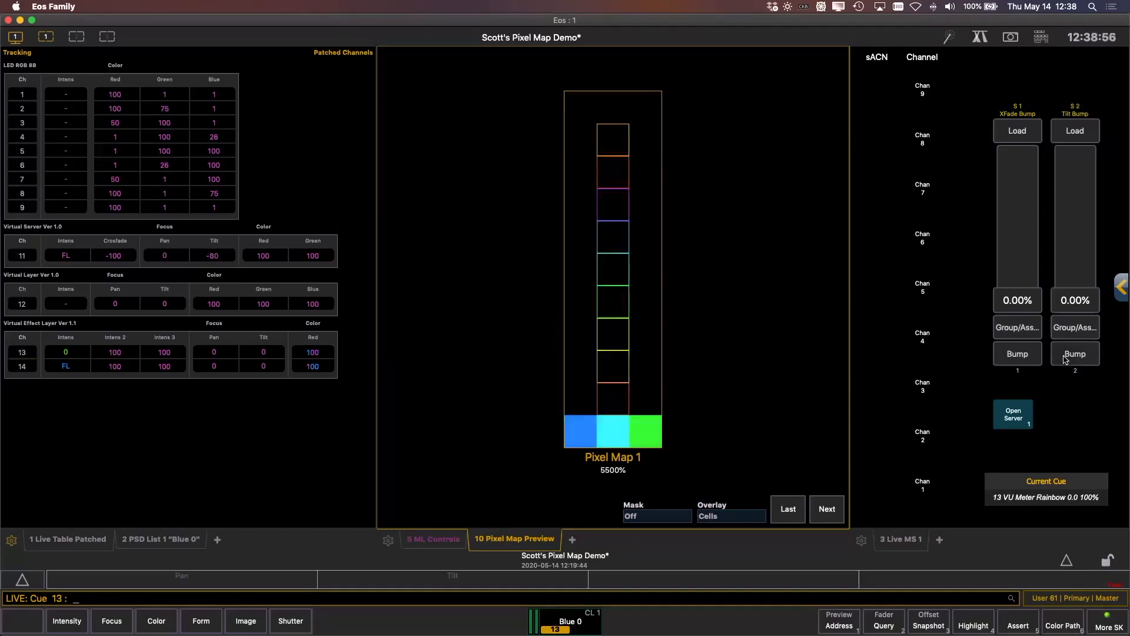
# Flash the Tilt Bump submaster several times to watch the VU Meter Rainbow cue rise and fall in the pixel map preview
pyautogui.click(1066, 356)
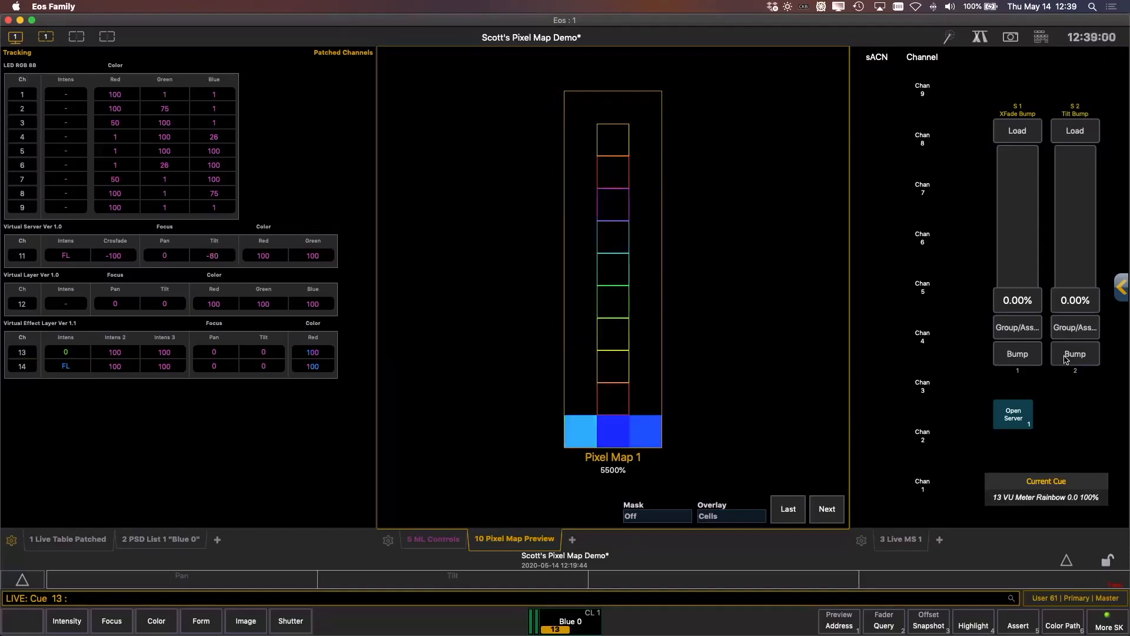
pyautogui.click(1066, 359)
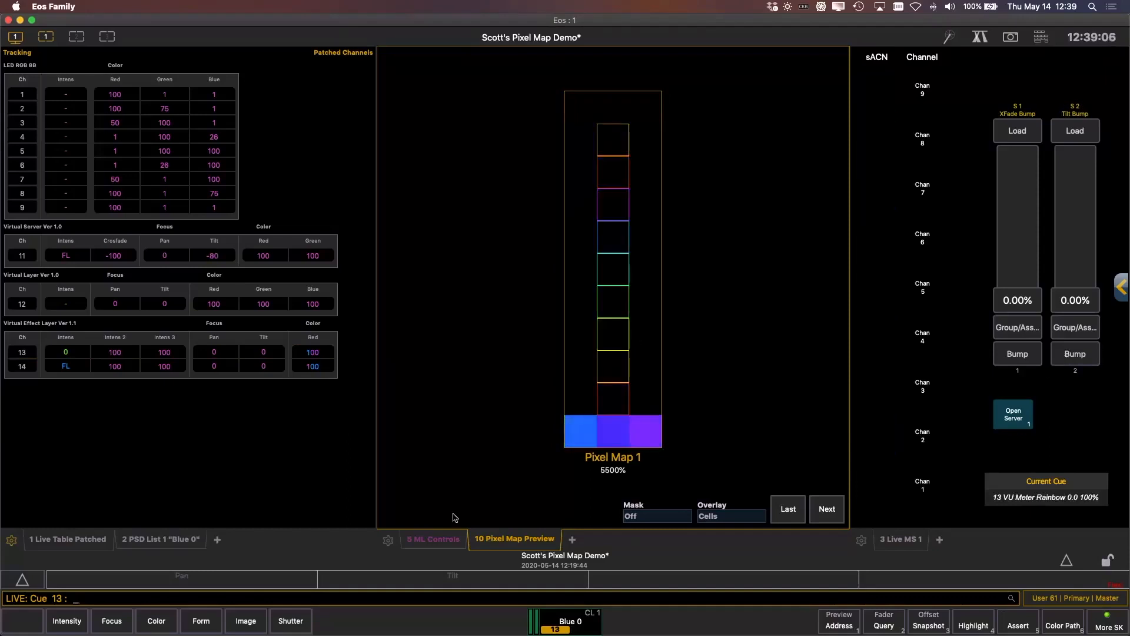
pyautogui.click(445, 538)
pyautogui.click(514, 540)
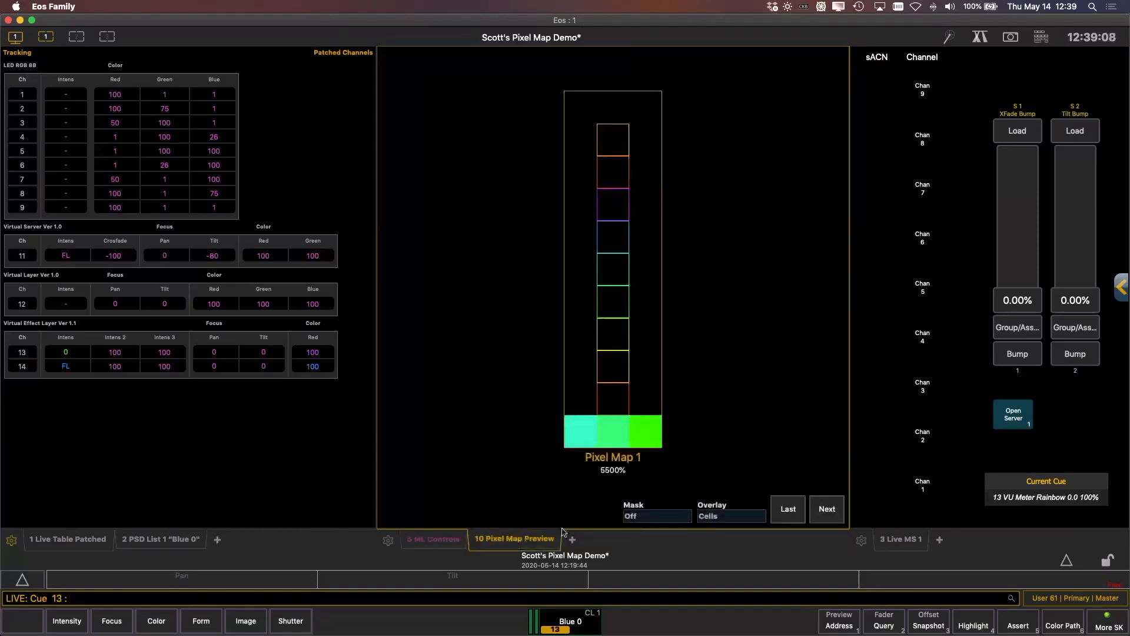
pyautogui.click(1075, 353)
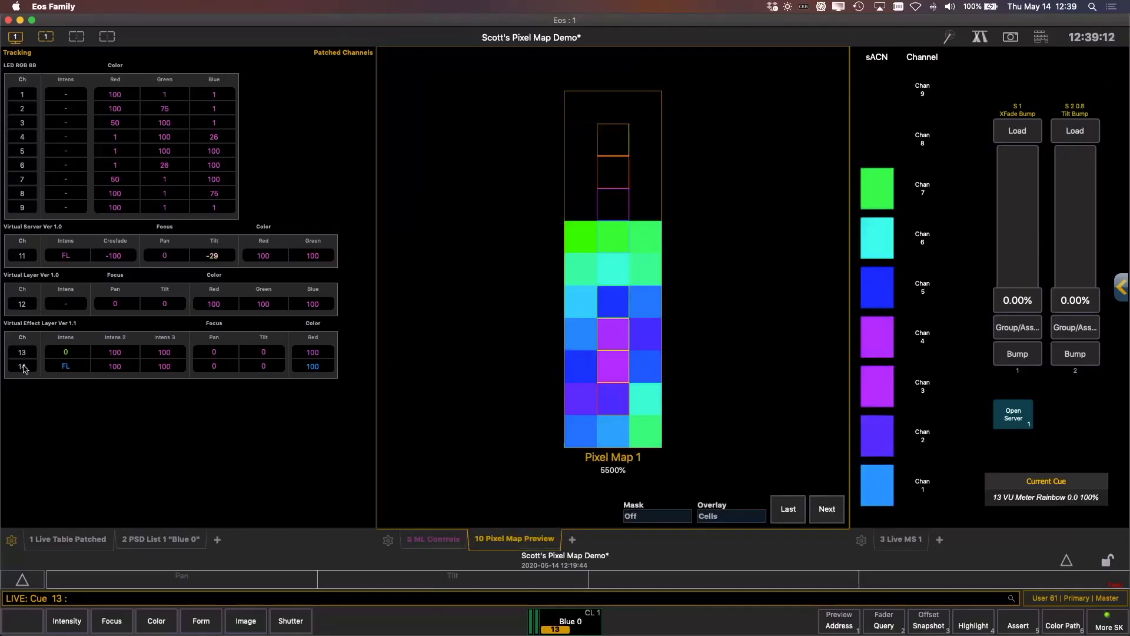
pyautogui.click(1073, 355)
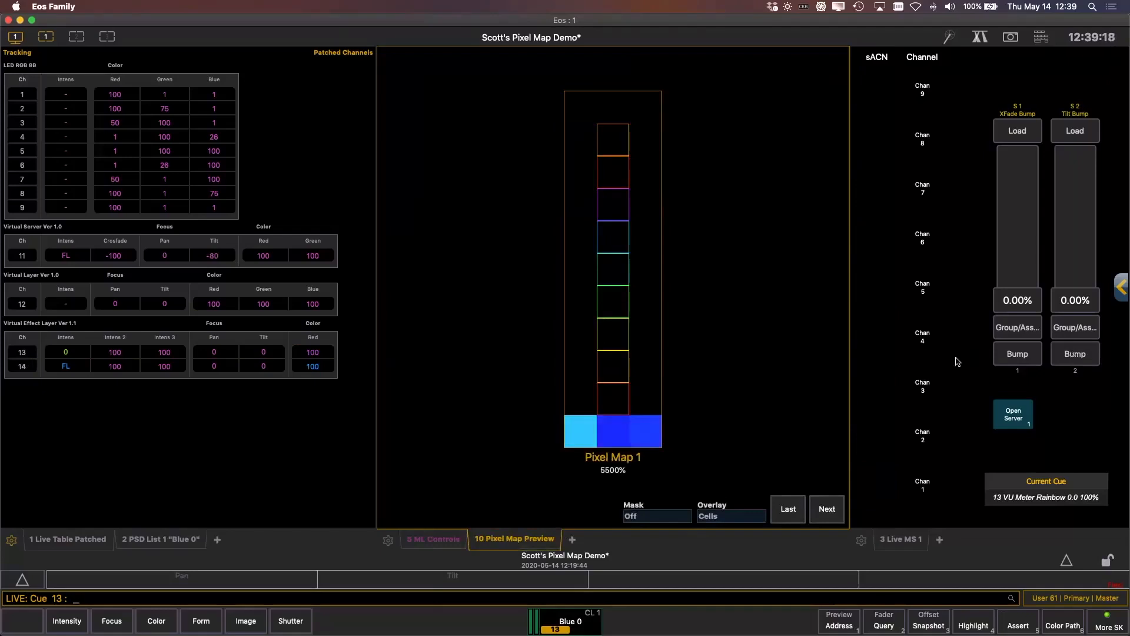
# Bring effect layer channel 13 to full and assign image file FIP 2 to it
pyautogui.write('13a')
pyautogui.press('Return')
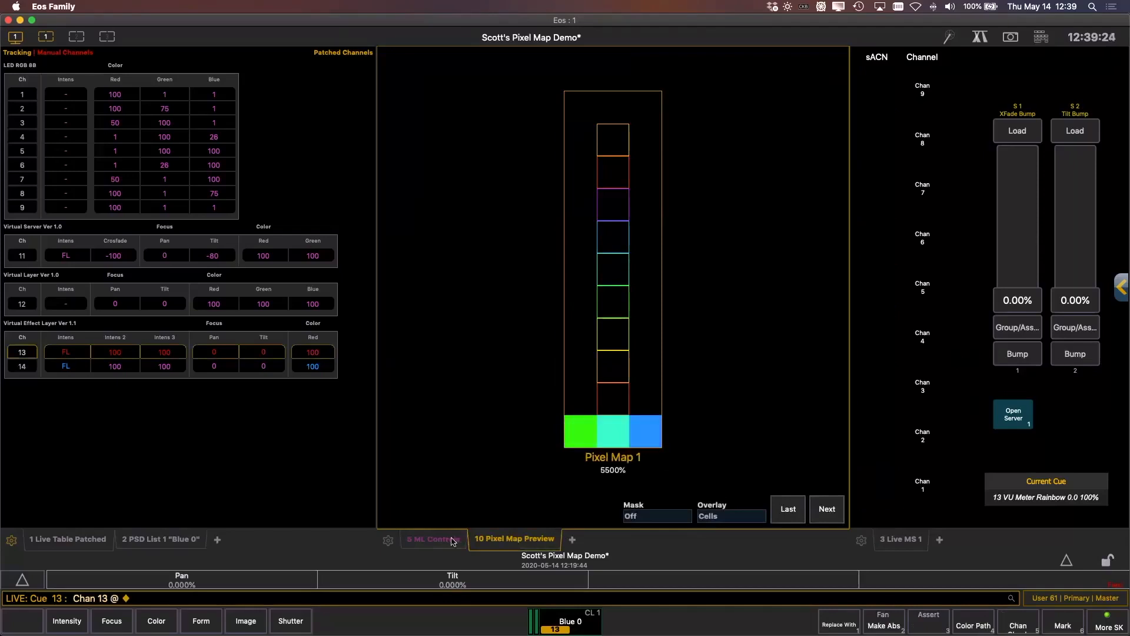
pyautogui.click(433, 539)
pyautogui.scroll(-1, 782, 312)
pyautogui.scroll(1, 782, 312)
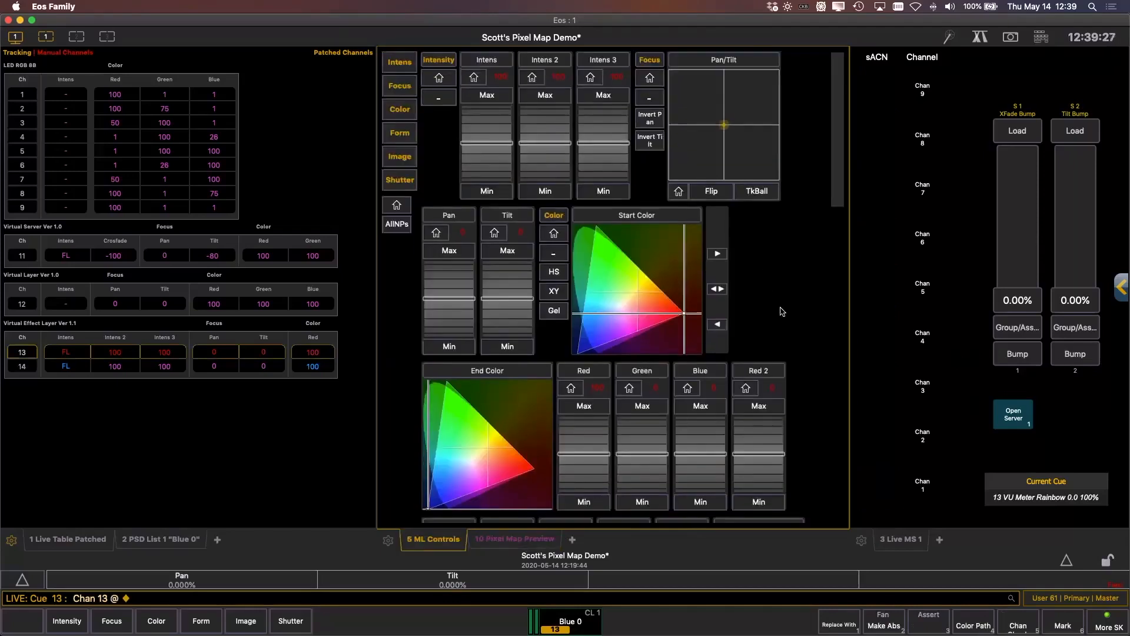
pyautogui.scroll(-3, 832, 375)
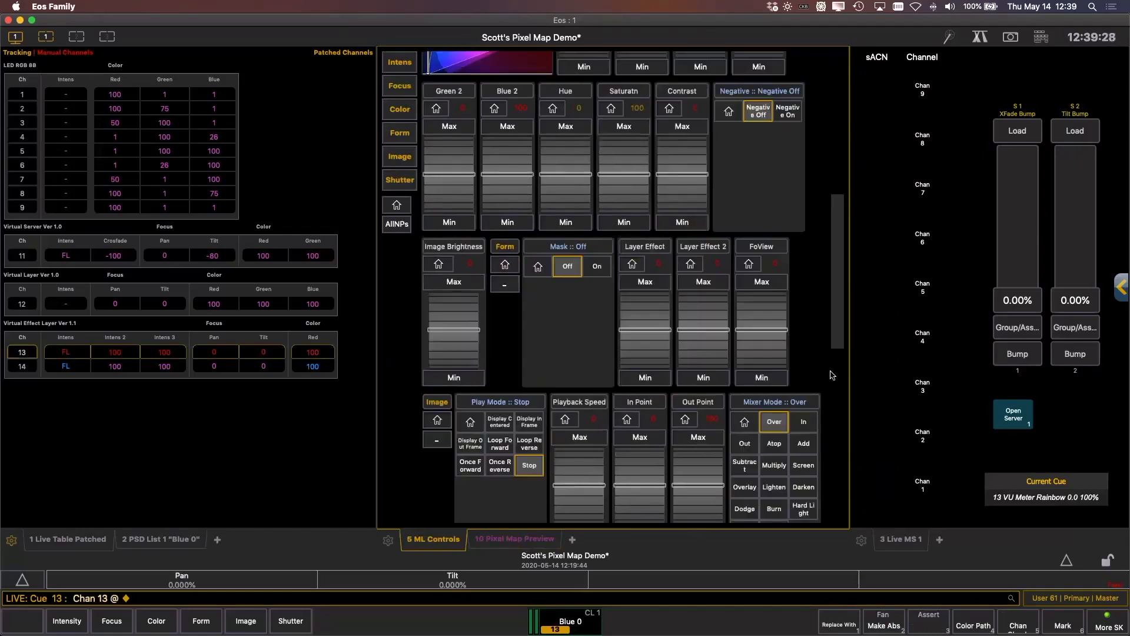
pyautogui.scroll(-3, 835, 388)
pyautogui.scroll(-1, 839, 410)
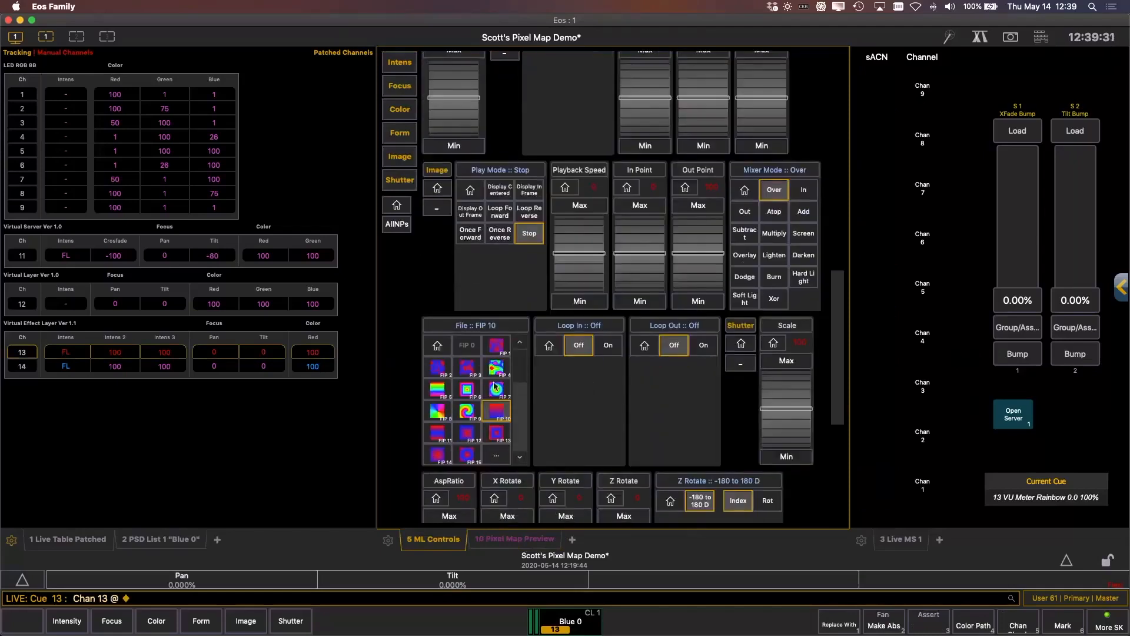
pyautogui.click(438, 368)
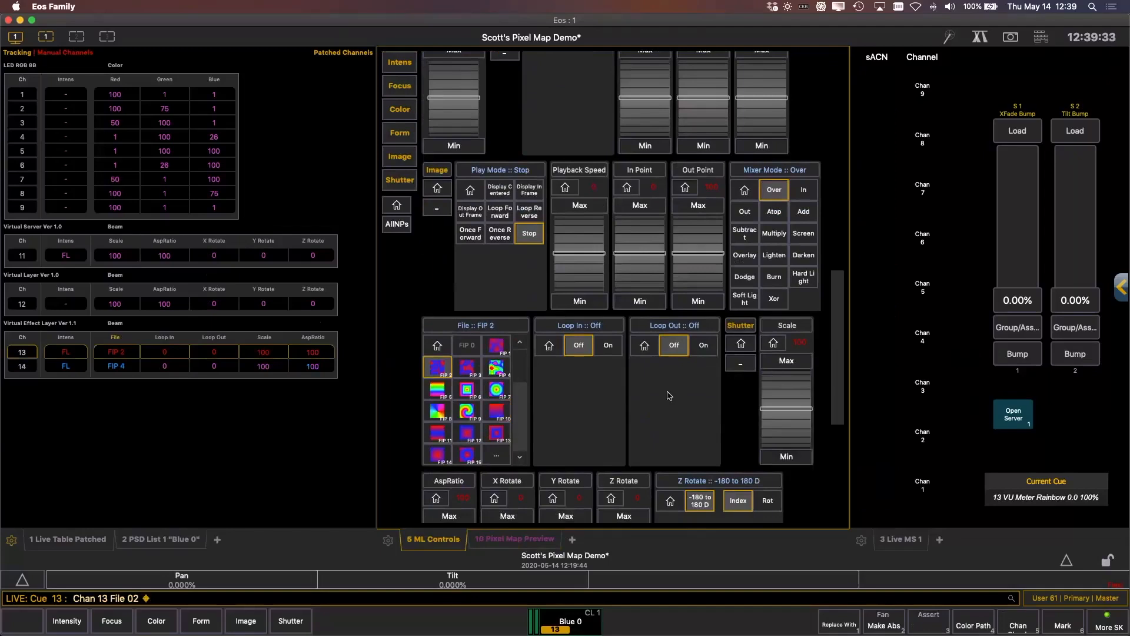
# Set Intens 2 of effect layer channel 14 to its minimum
pyautogui.write('14')
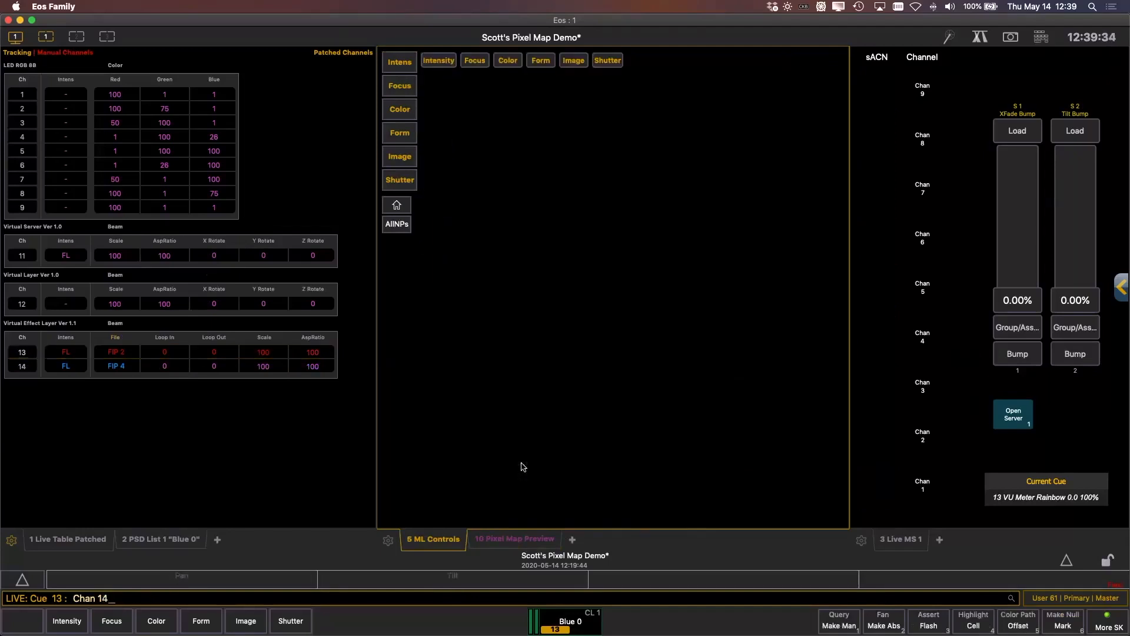
pyautogui.press('Return')
pyautogui.click(545, 192)
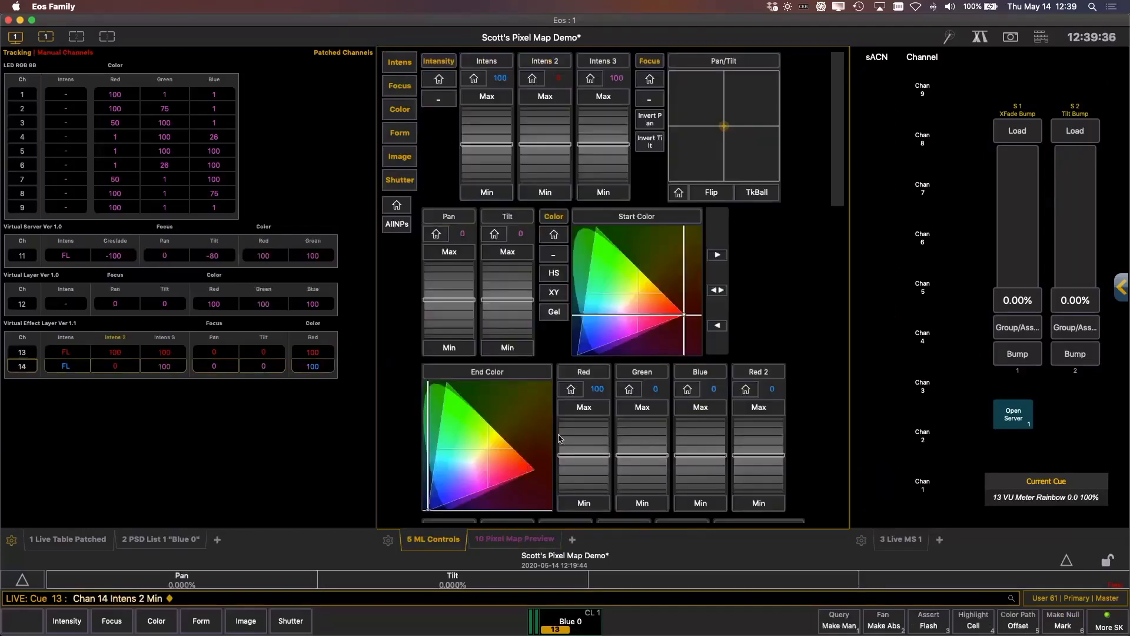
# Show the pixel map preview and flash the Tilt Bump submaster to examine the mixed effect of channels 13 and 14
pyautogui.click(515, 539)
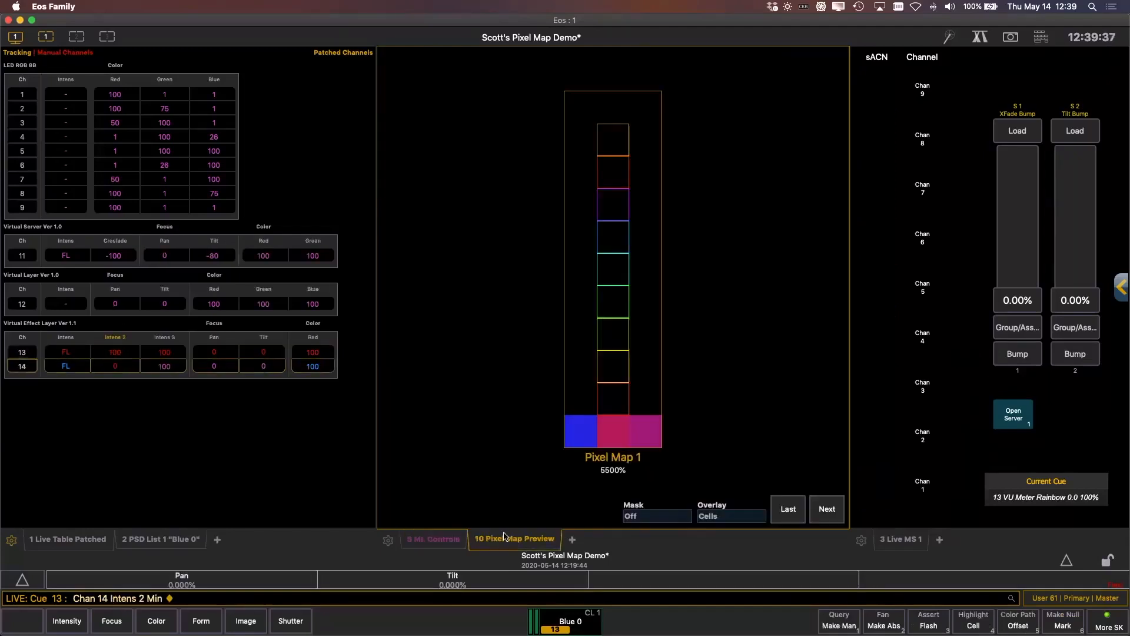
pyautogui.click(1080, 354)
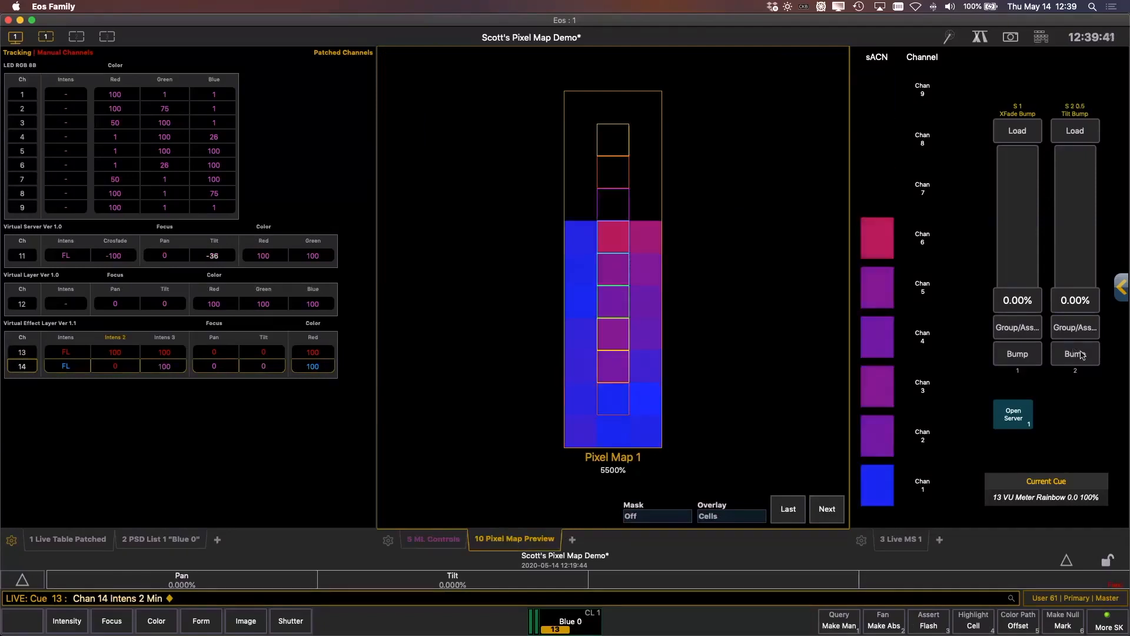
pyautogui.click(1081, 354)
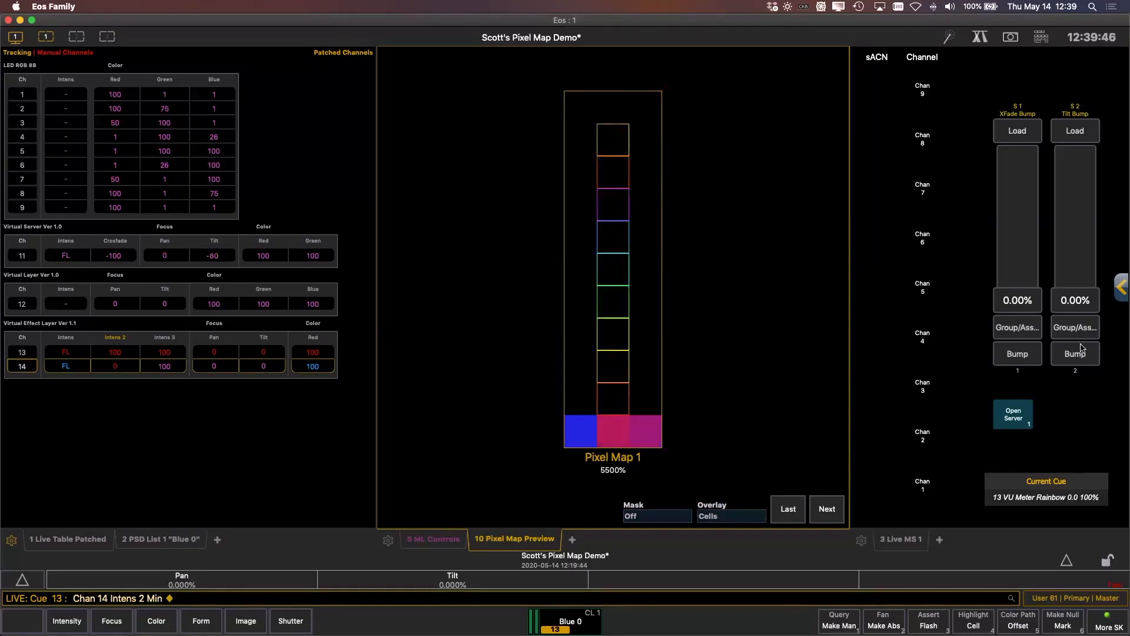
pyautogui.click(1081, 353)
# Sneak the manual changes on channels 13 and 14 back to their cue values and flash the Tilt Bump submaster
pyautogui.hotkey('alt', 'n')
pyautogui.press('Return')
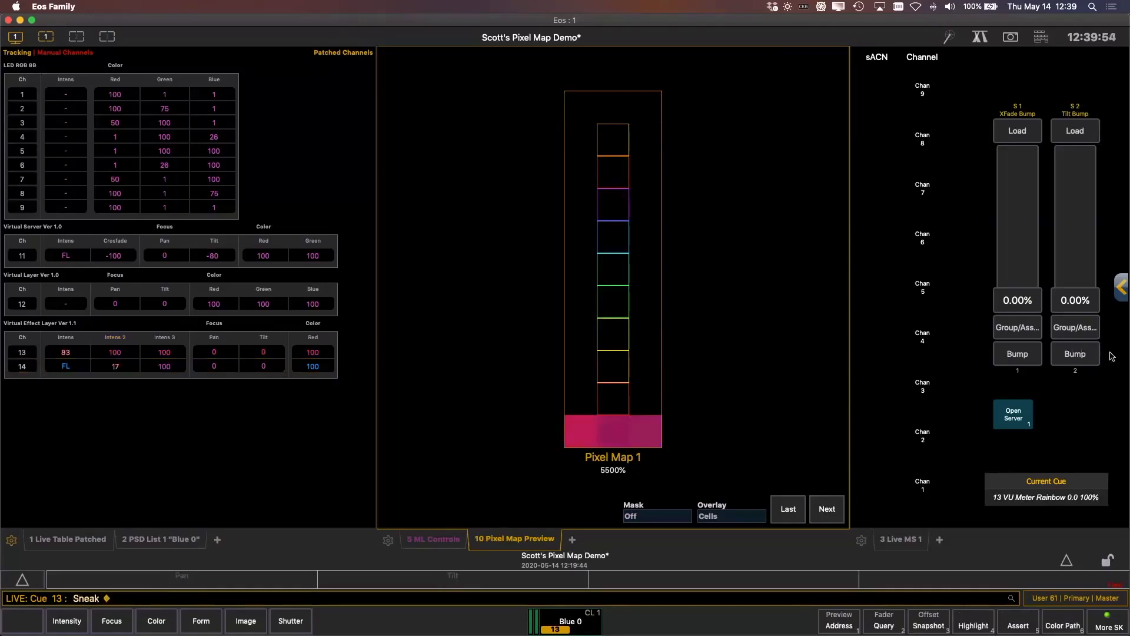
pyautogui.click(1090, 356)
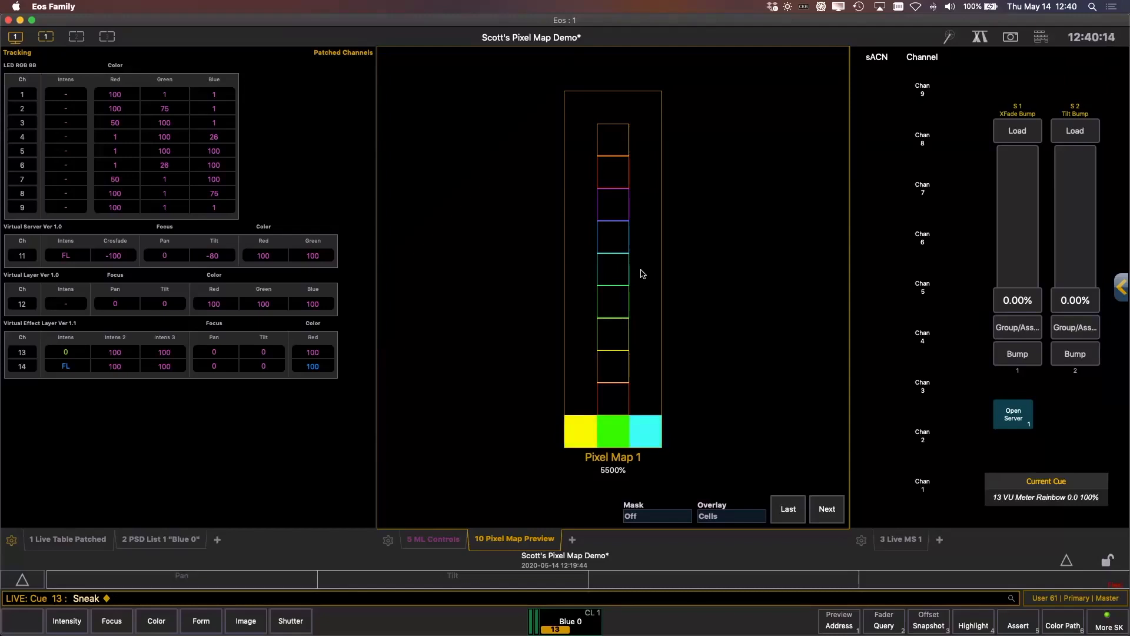
pyautogui.click(1112, 7)
pyautogui.click(1112, 7)
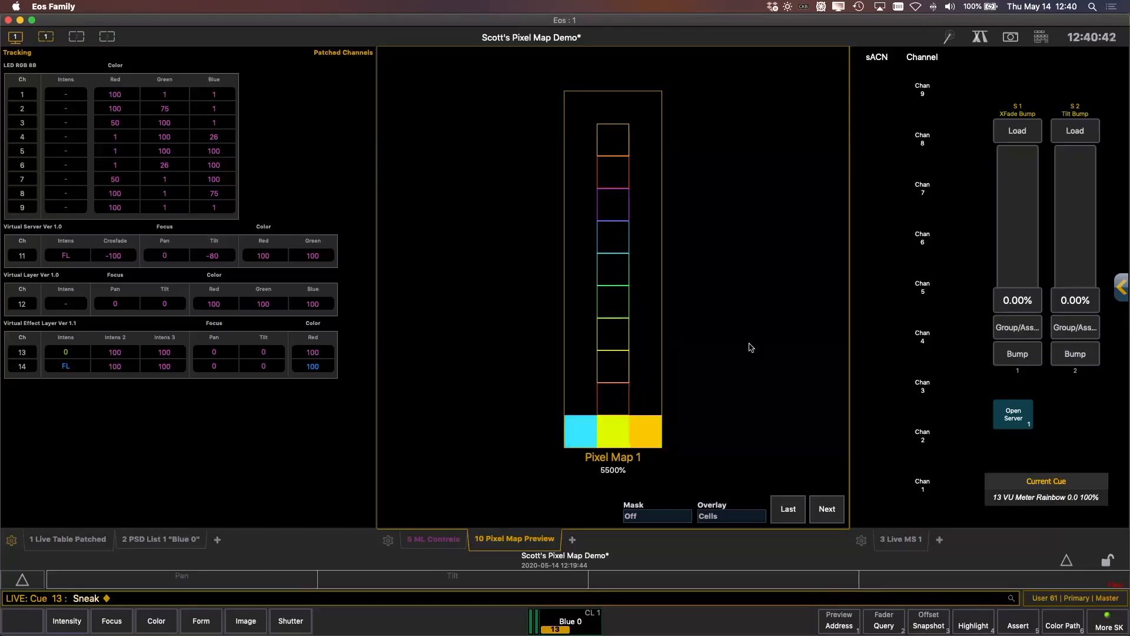
pyautogui.click(949, 7)
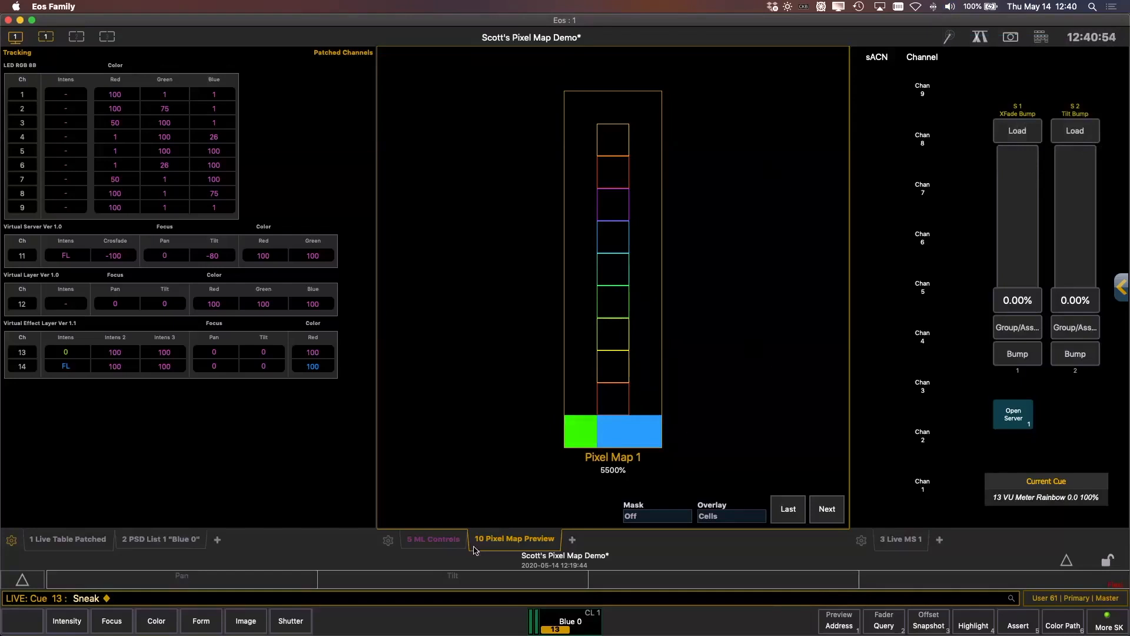
# Clear the command line and raise the Tilt Bump submaster fader to 100%
pyautogui.press('BackSpace')
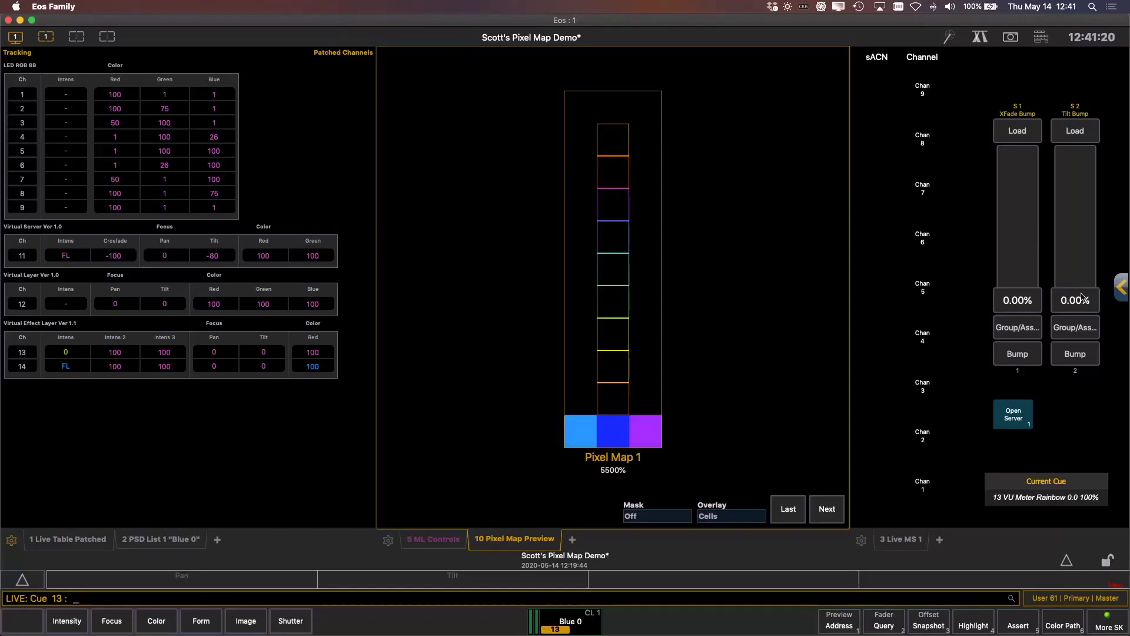
pyautogui.moveTo(1081, 303); pyautogui.dragTo(1082, 185)
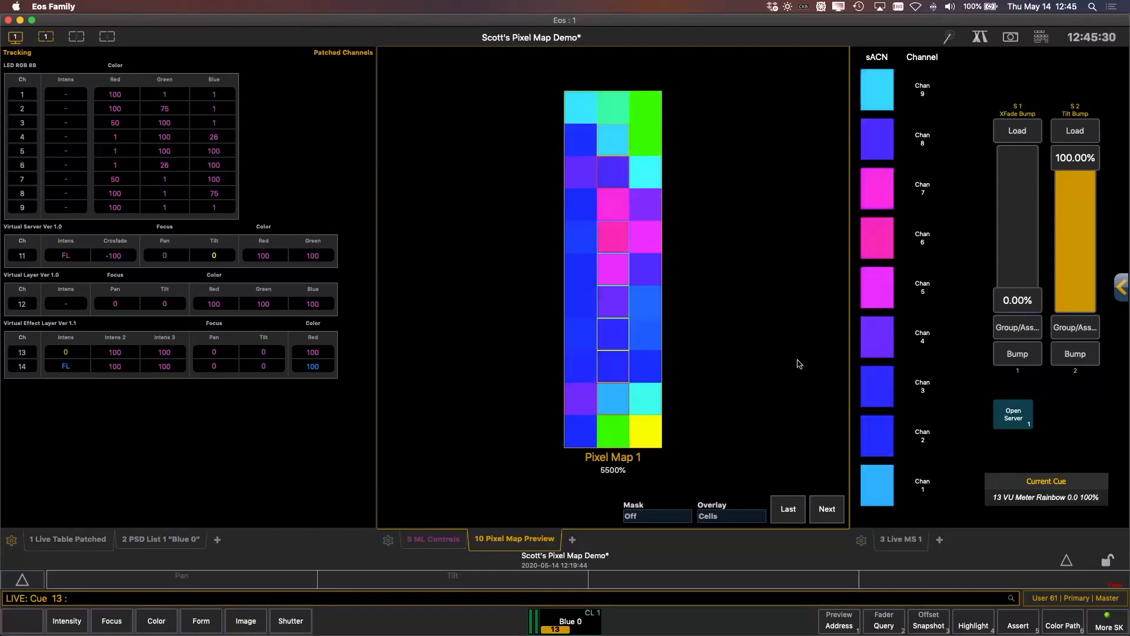
# Step back through cue 12 to cue 11, VU Meter White, and bring the Tilt Bump submaster up to 100% again
pyautogui.hotkey('ctrl', 'F11')
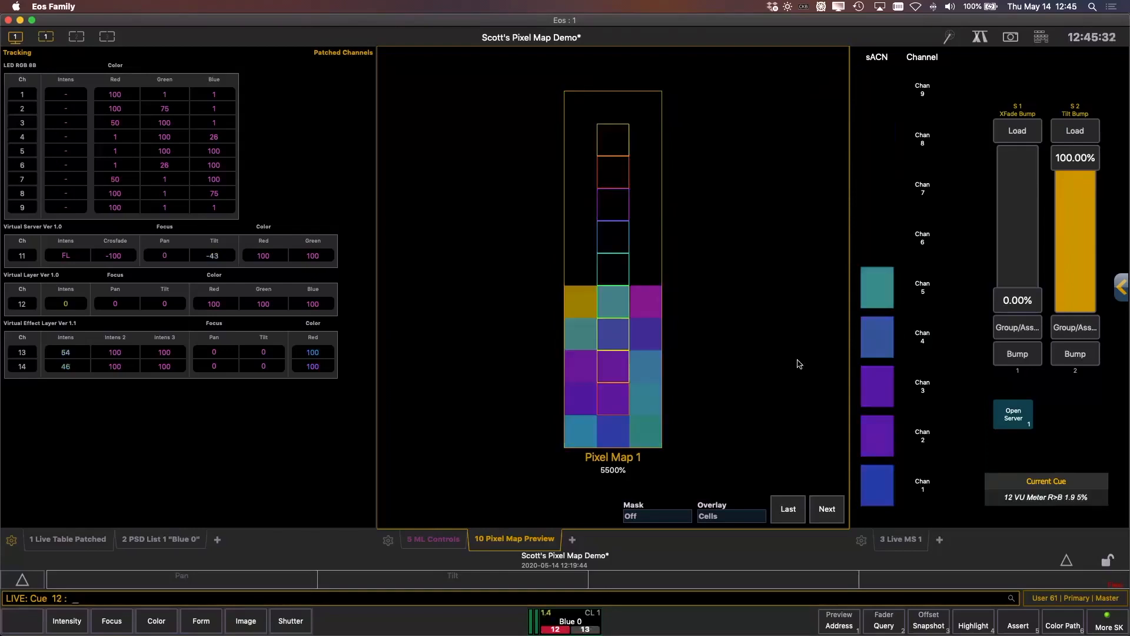
pyautogui.hotkey('ctrl', 'F11')
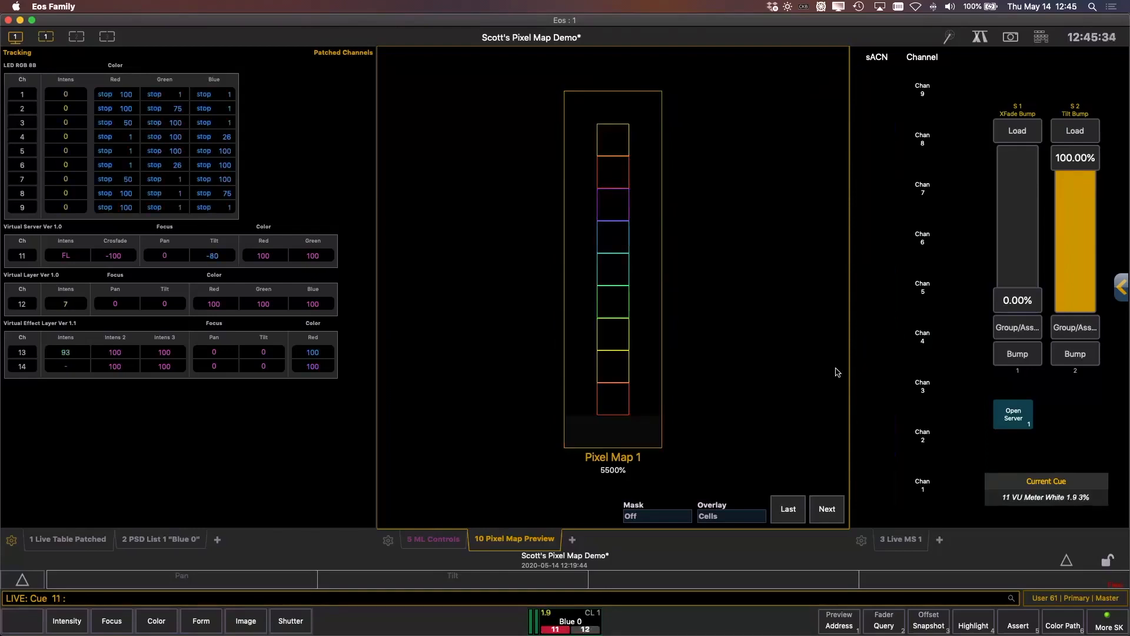
pyautogui.moveTo(1083, 185); pyautogui.dragTo(1088, 132)
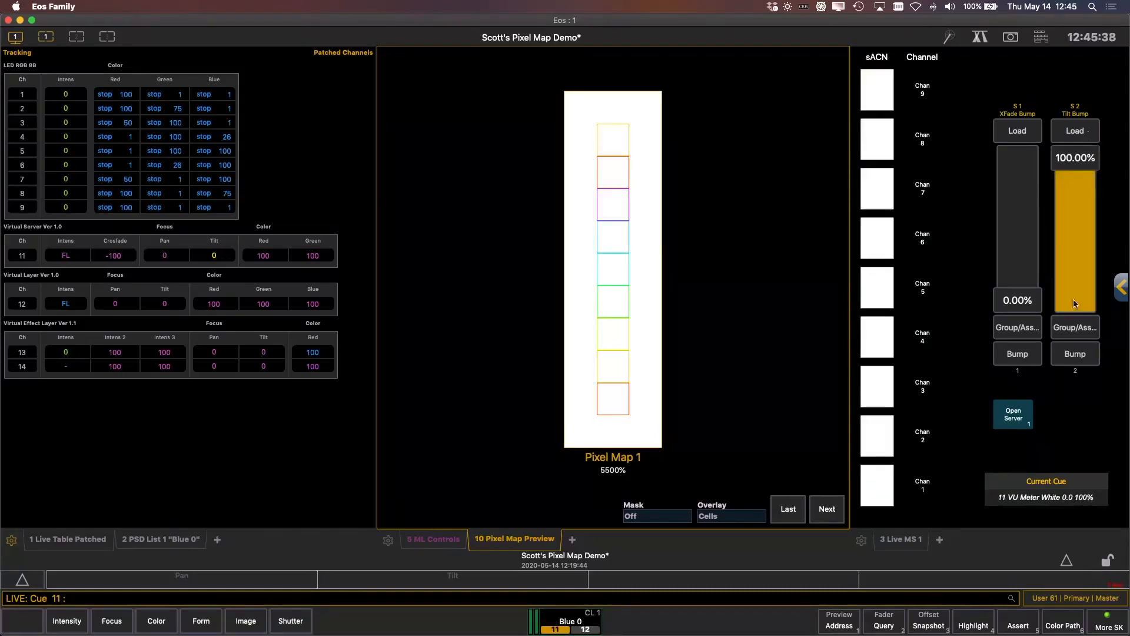
# Run cue 12, VU Meter R>B, and inspect the ML controls of effect layer channel 13, leaving the command line cleared
pyautogui.press('F12')
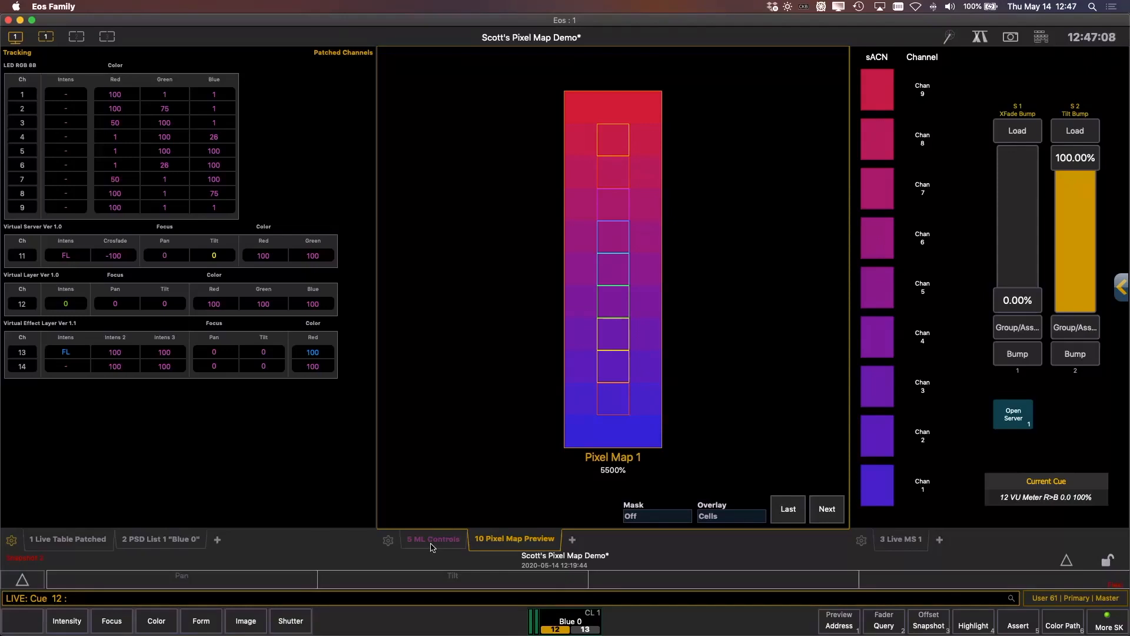
pyautogui.click(433, 540)
pyautogui.write('13')
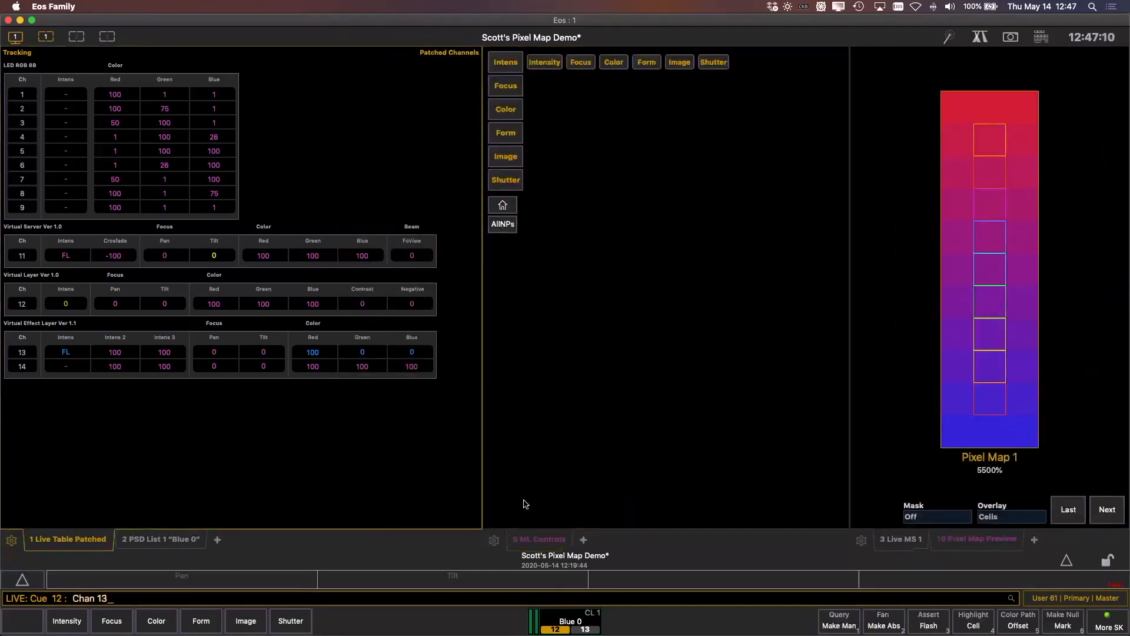
pyautogui.press('Return')
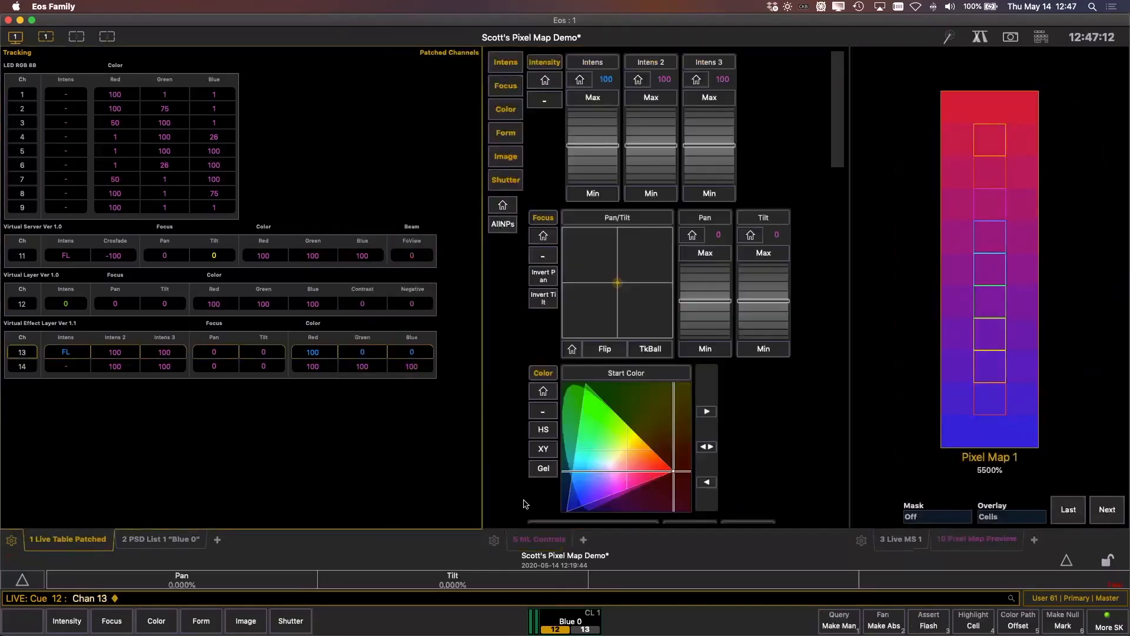
pyautogui.press('BackSpace')
# Go back to cue 11 and home the Crossfade and Tilt parameters of virtual server channel 11
pyautogui.press('F11')
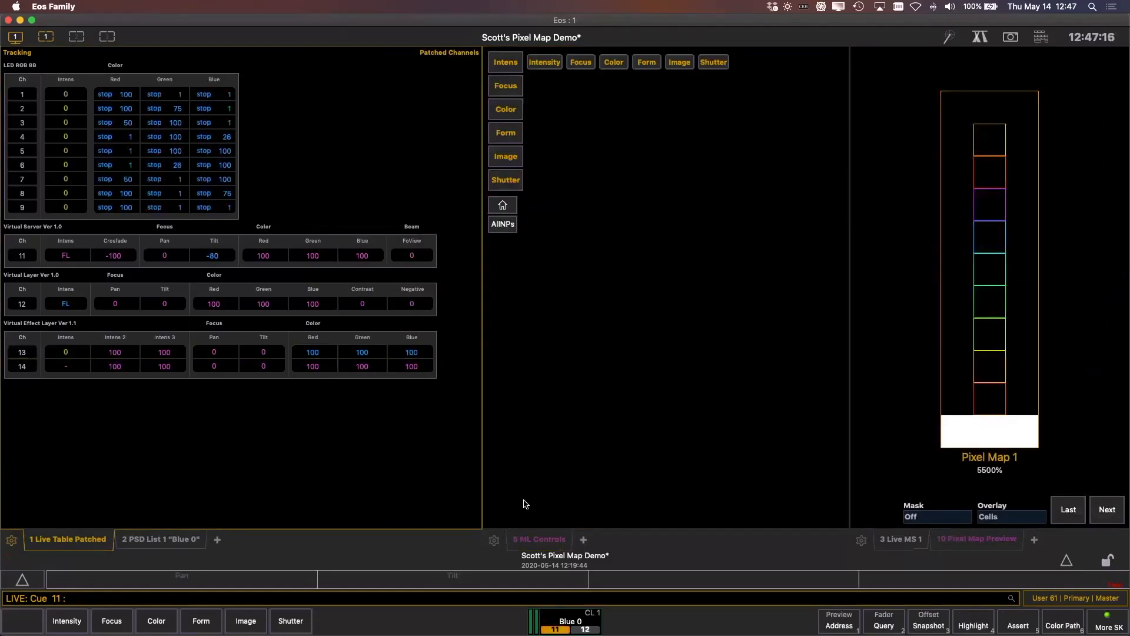
pyautogui.write('11')
pyautogui.press('Return')
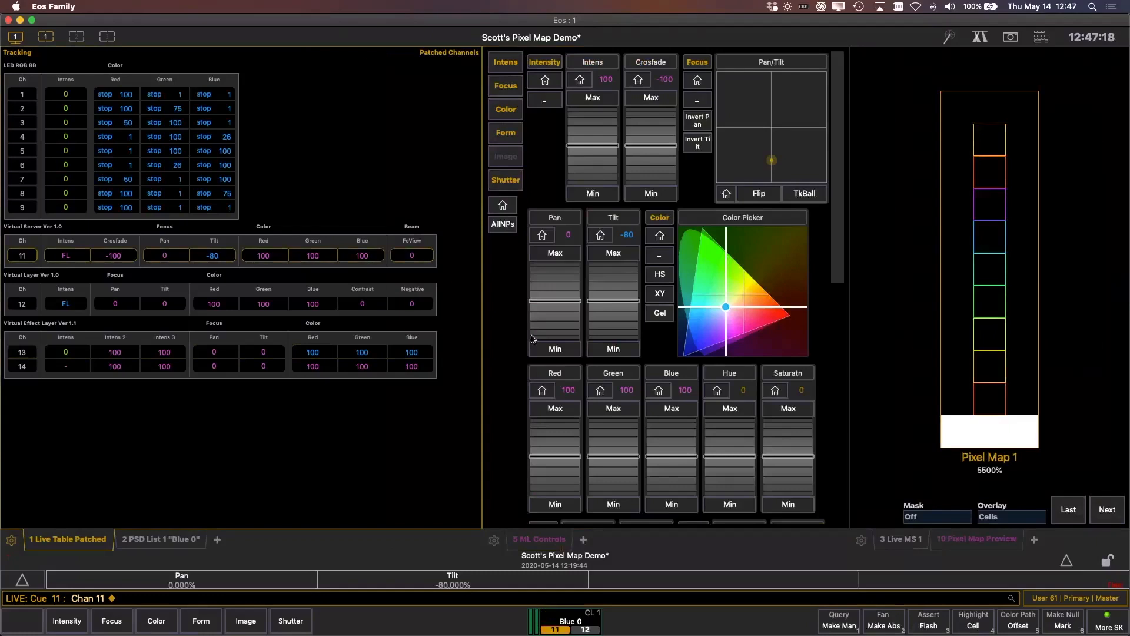
pyautogui.click(639, 80)
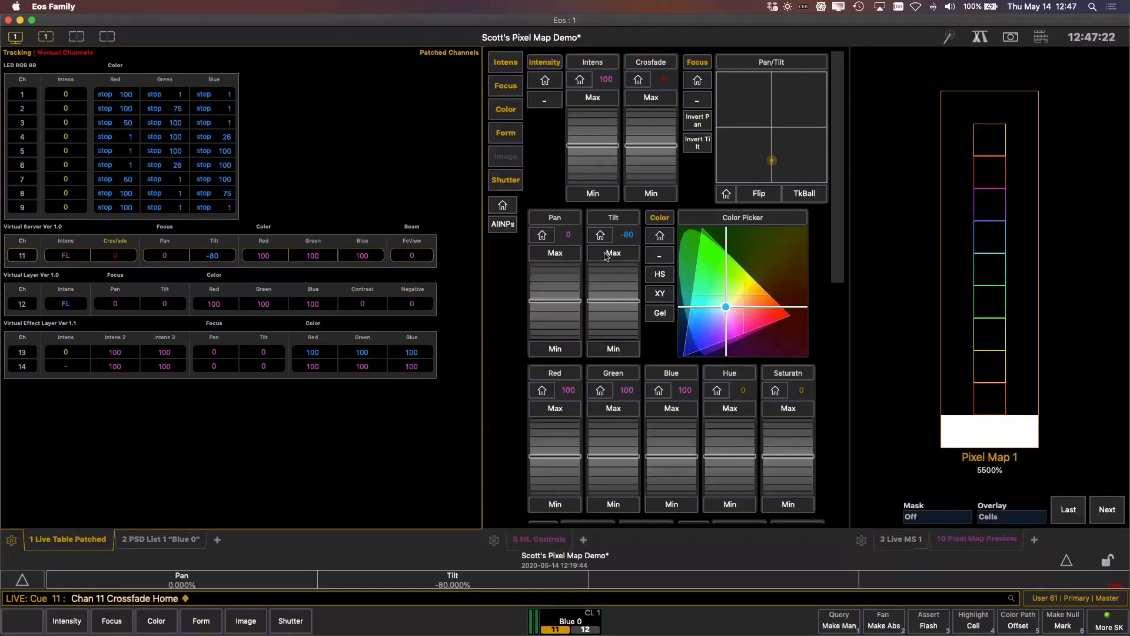
pyautogui.click(601, 235)
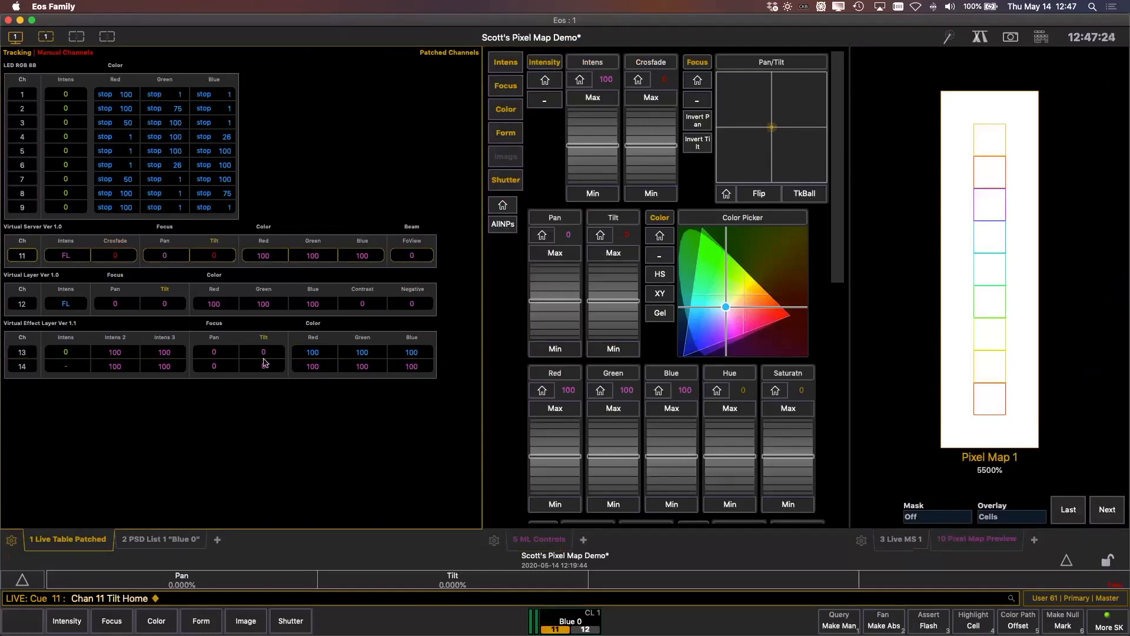
# Assign image file FIP 10, the spiral, to virtual layer channel 12
pyautogui.write('12')
pyautogui.press('Return')
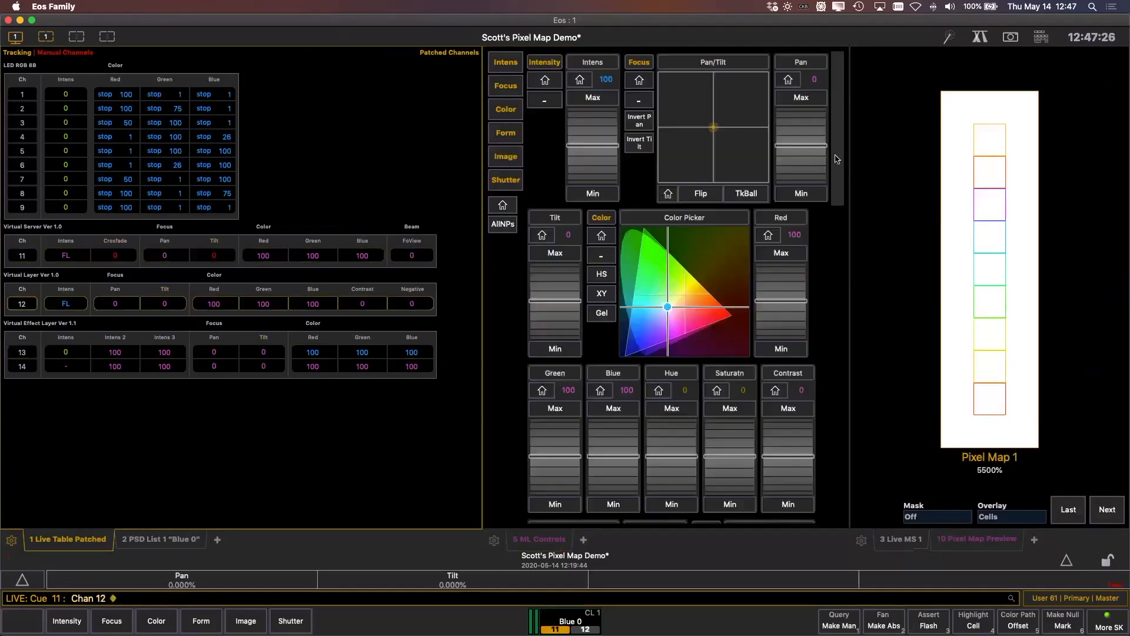
pyautogui.scroll(-10, 837, 159)
pyautogui.click(724, 381)
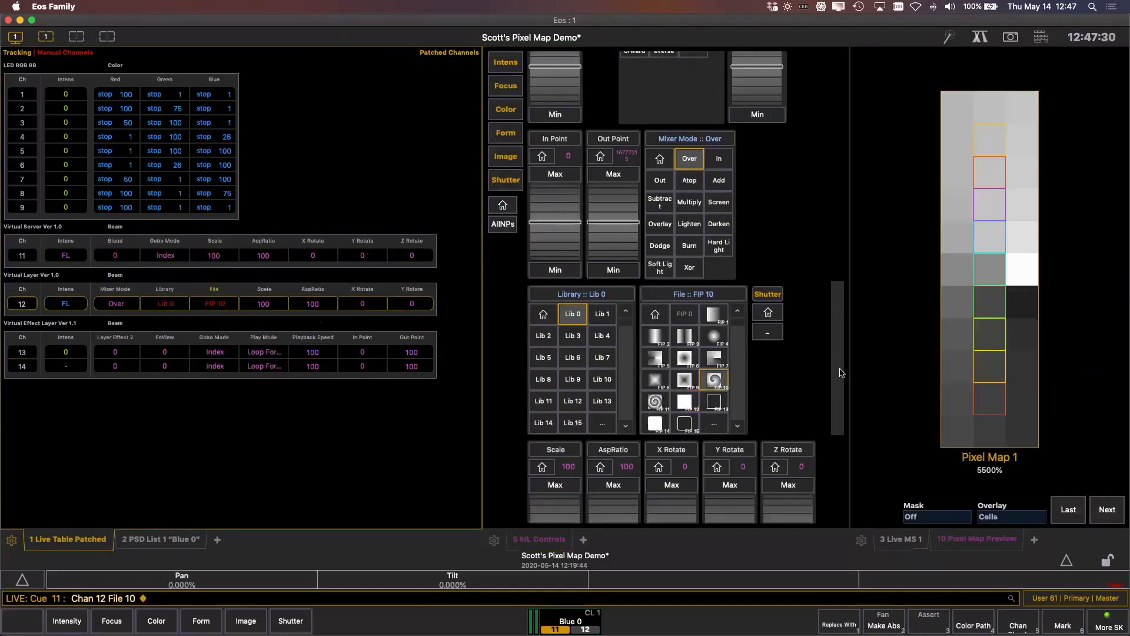
# Switch channel 12's Z Rotate mode to Rot and raise Z Rotate slightly so the image spins slowly
pyautogui.moveTo(841, 373); pyautogui.dragTo(840, 461)
pyautogui.click(640, 405)
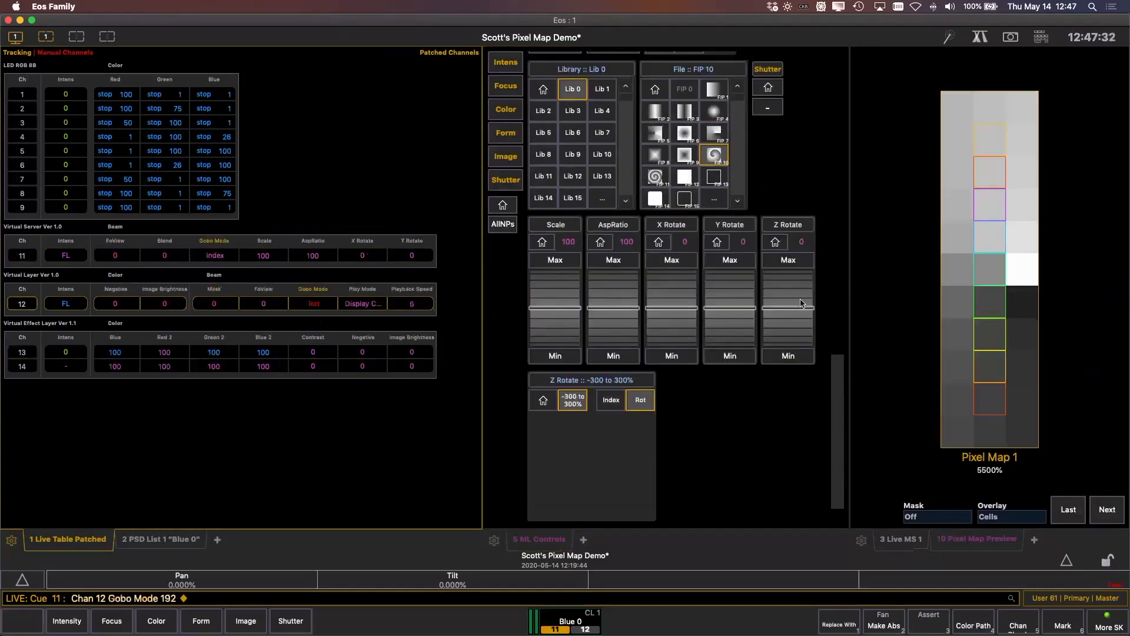
pyautogui.moveTo(801, 304); pyautogui.dragTo(801, 298)
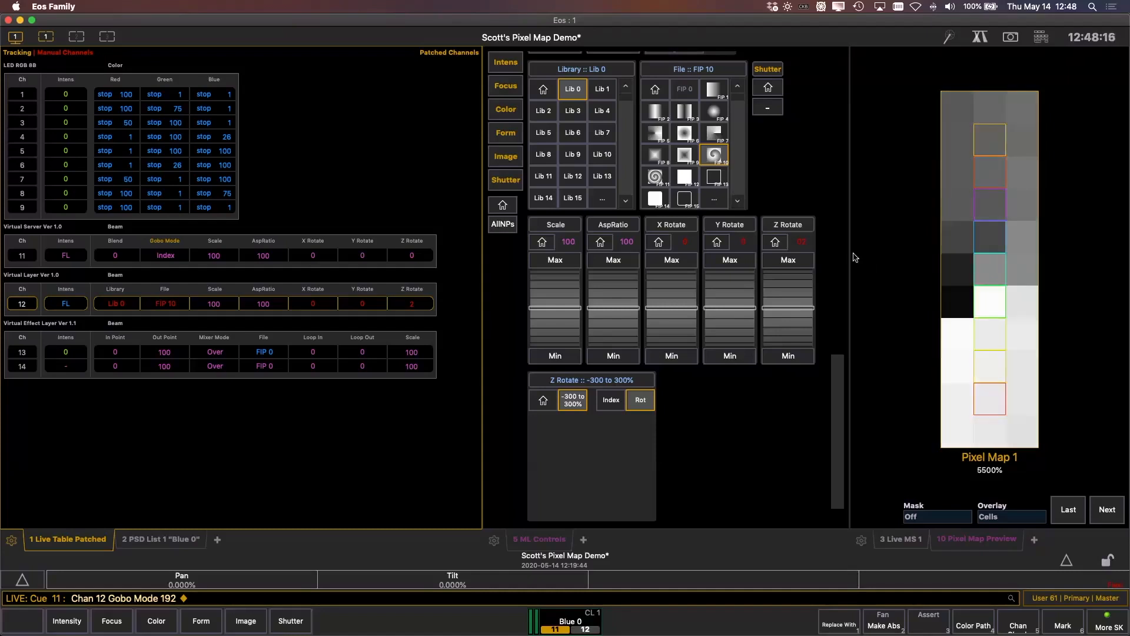
# Assign the asterisk image, FIP 24, to channel 12 and reduce its Scale so the shape fits inside the pixel map
pyautogui.scroll(-5, 741, 110)
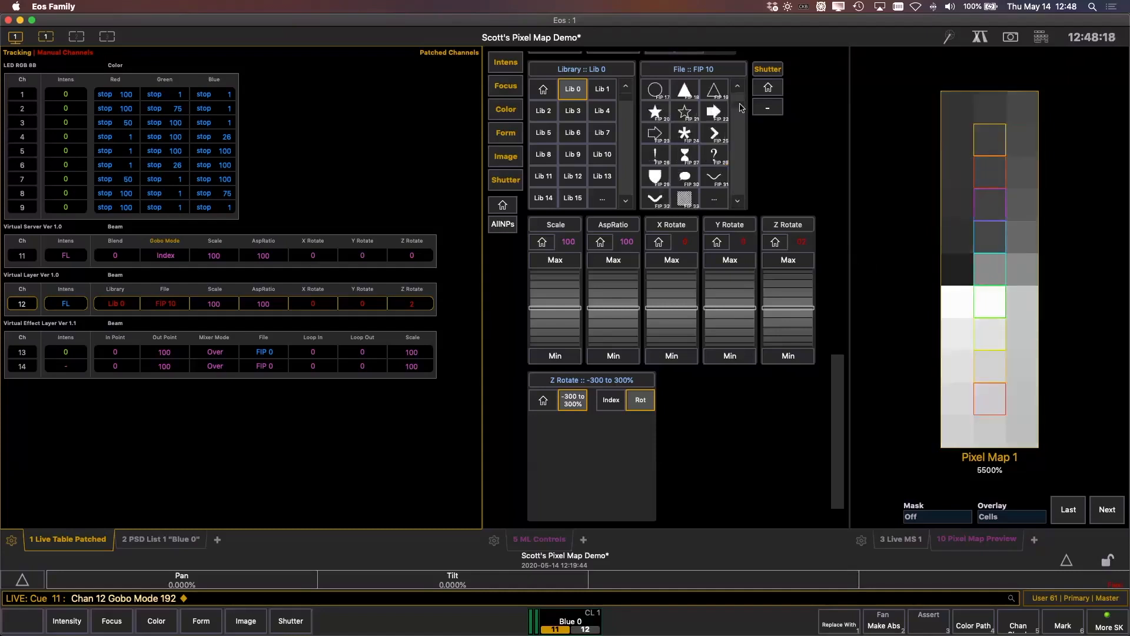
pyautogui.click(685, 135)
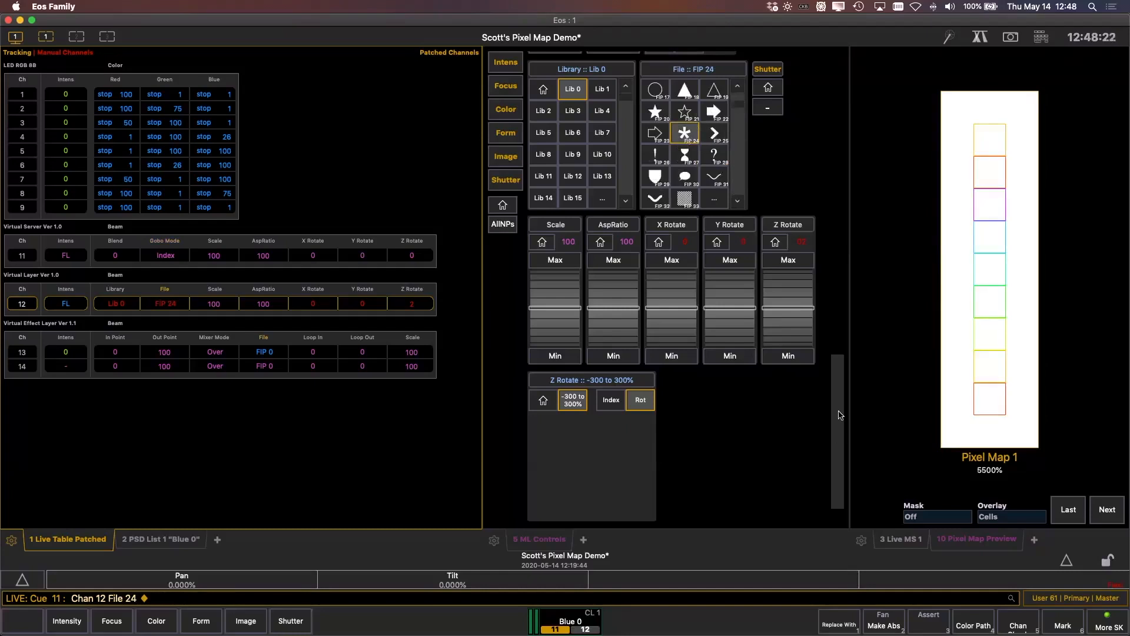
pyautogui.moveTo(577, 303)
pyautogui.mouseDown()
pyautogui.moveTo(564, 337)
pyautogui.moveTo(557, 297)
pyautogui.mouseUp()
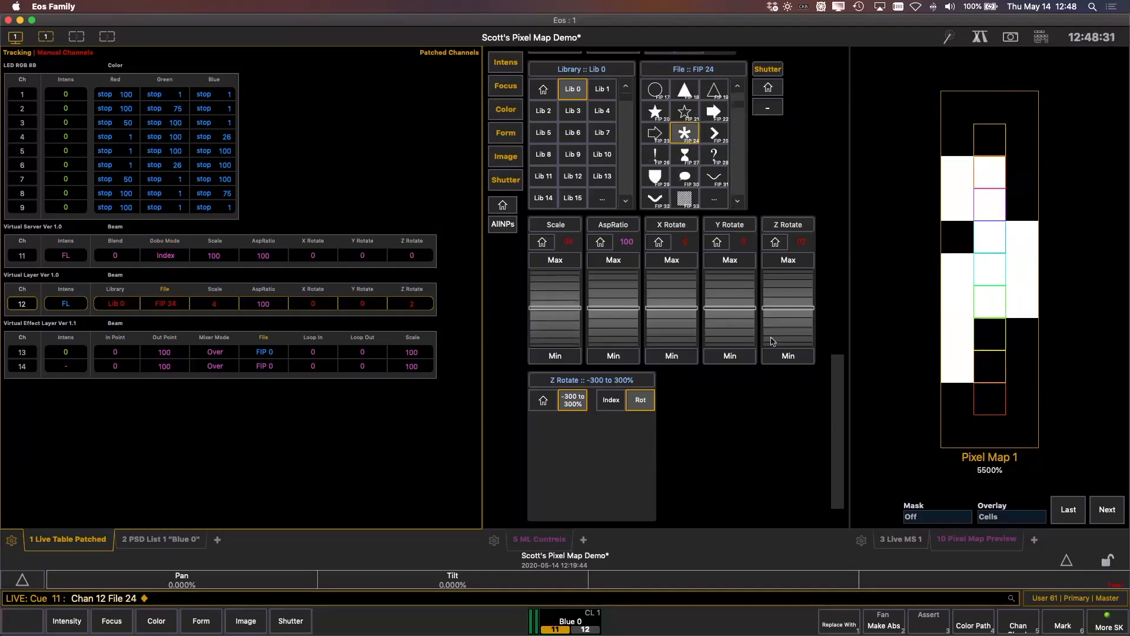
# Try image files FIP 25, FIP 99 and FIP 93 one after another on channel 12
pyautogui.click(719, 139)
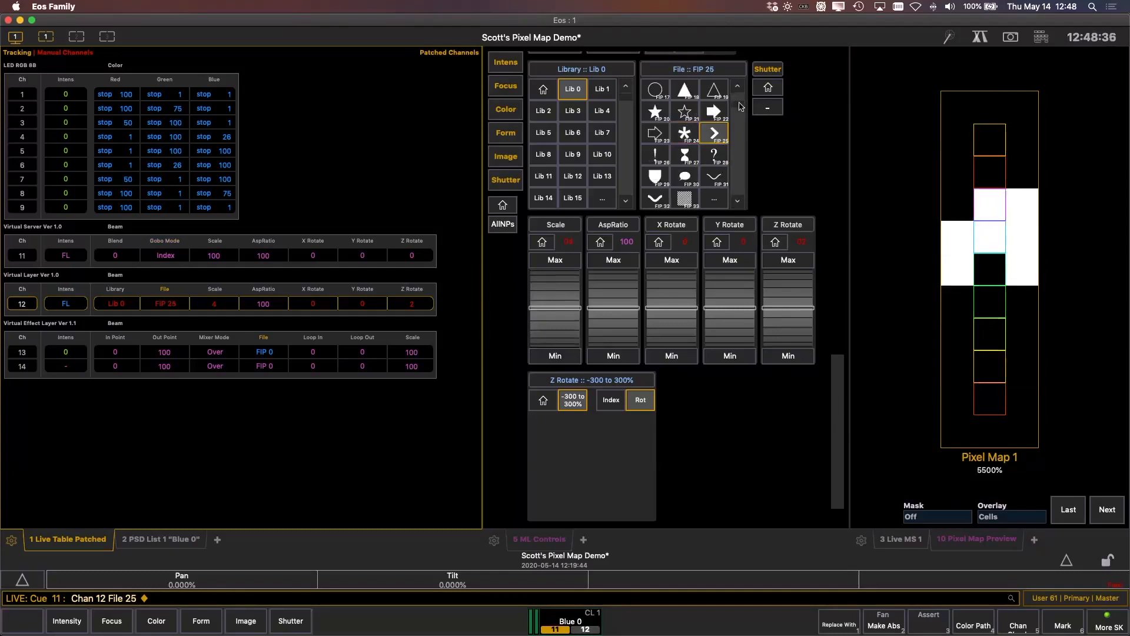
pyautogui.scroll(-10, 741, 106)
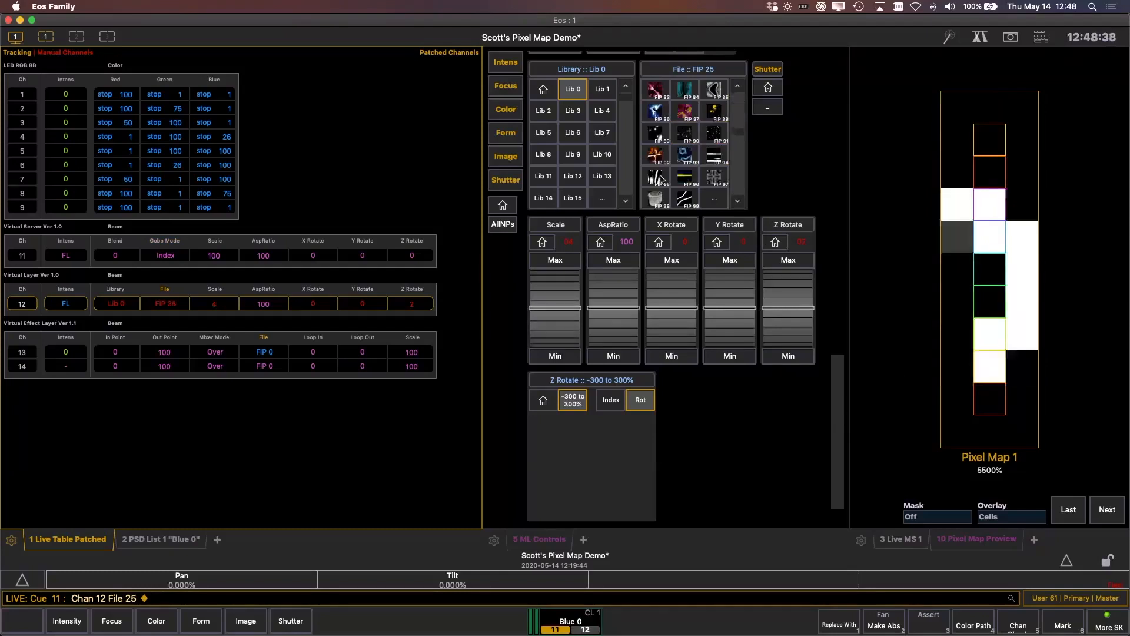
pyautogui.click(685, 198)
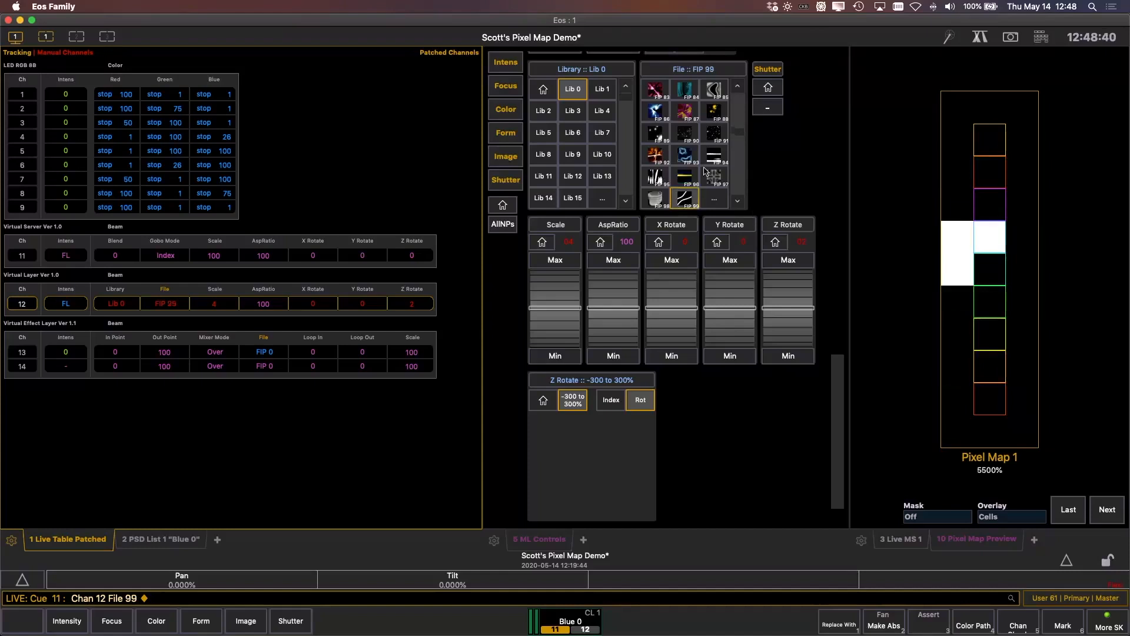
pyautogui.click(685, 154)
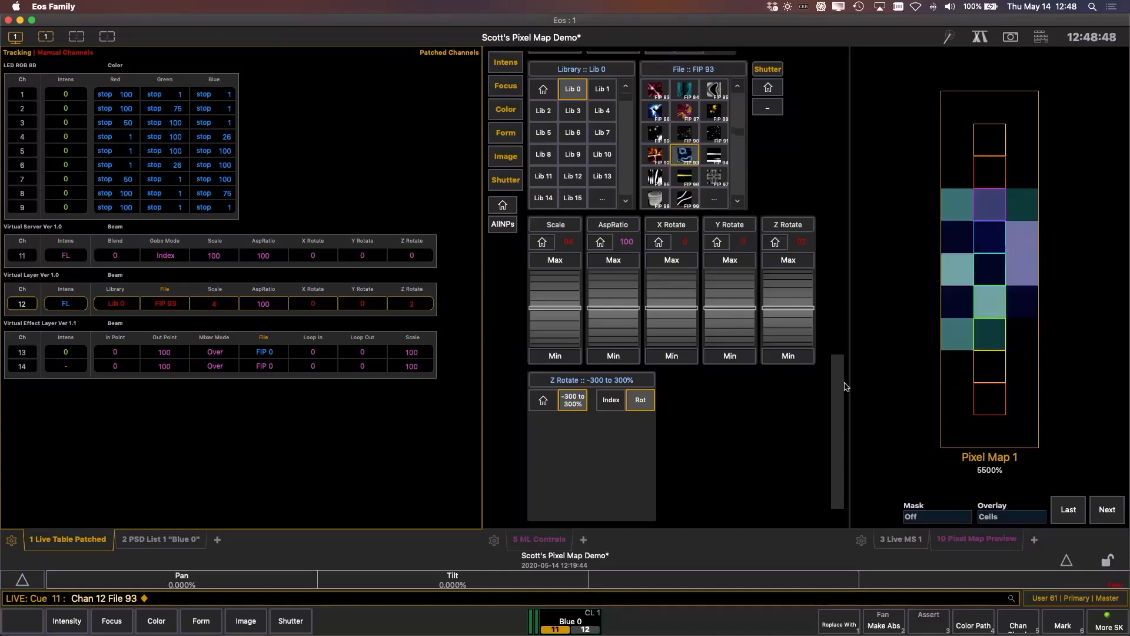
# Assign the gradient image FIP 7 to virtual layer channel 12
pyautogui.scroll(5, 730, 336)
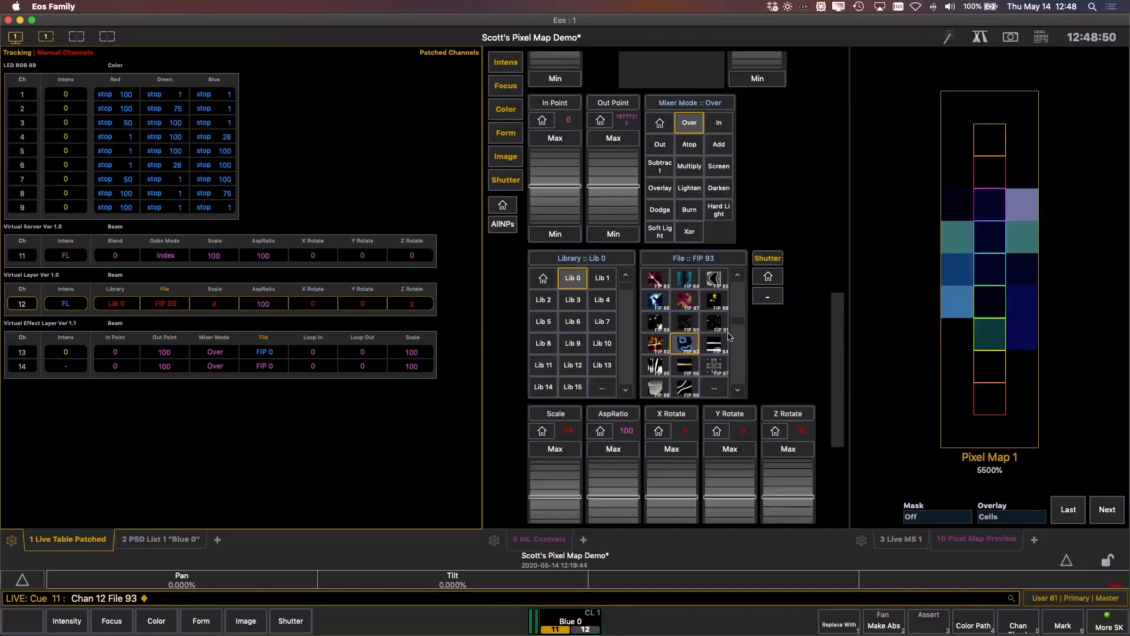
pyautogui.scroll(10, 730, 336)
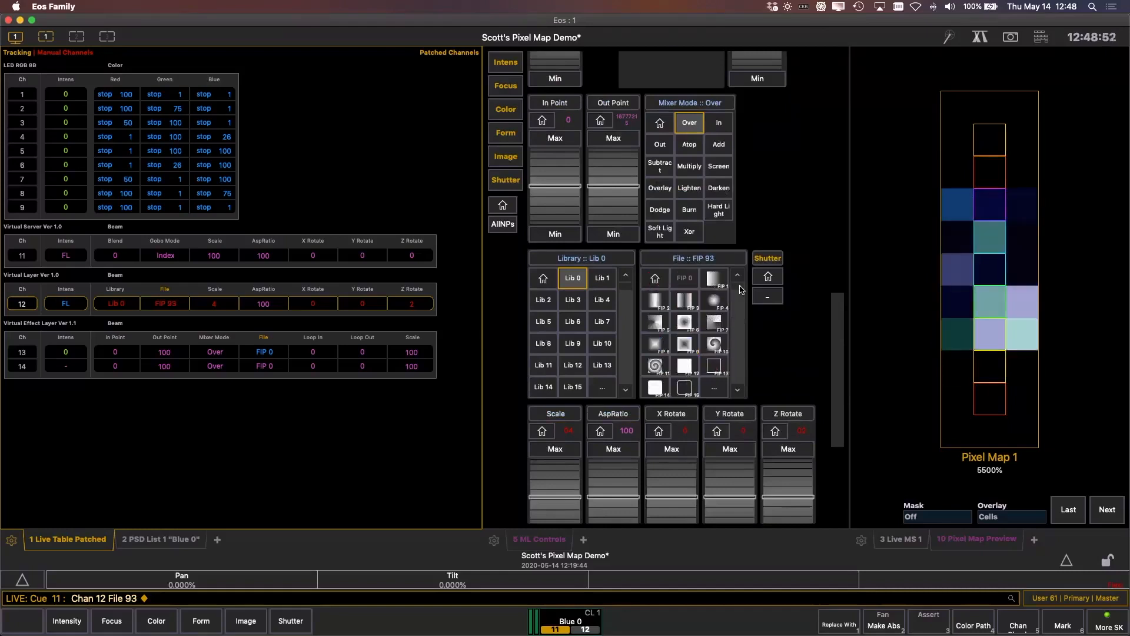
pyautogui.click(718, 322)
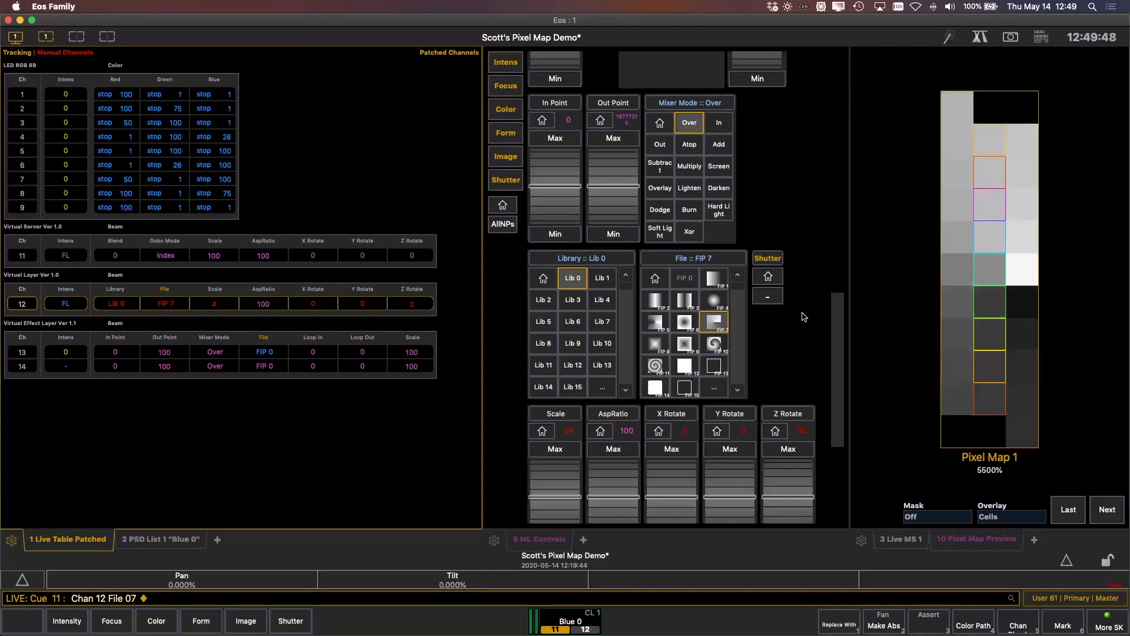
# Apply the Open Server preset to channel 11 from the magic sheet and restore the layout with a separate pixel map preview pane
pyautogui.click(901, 539)
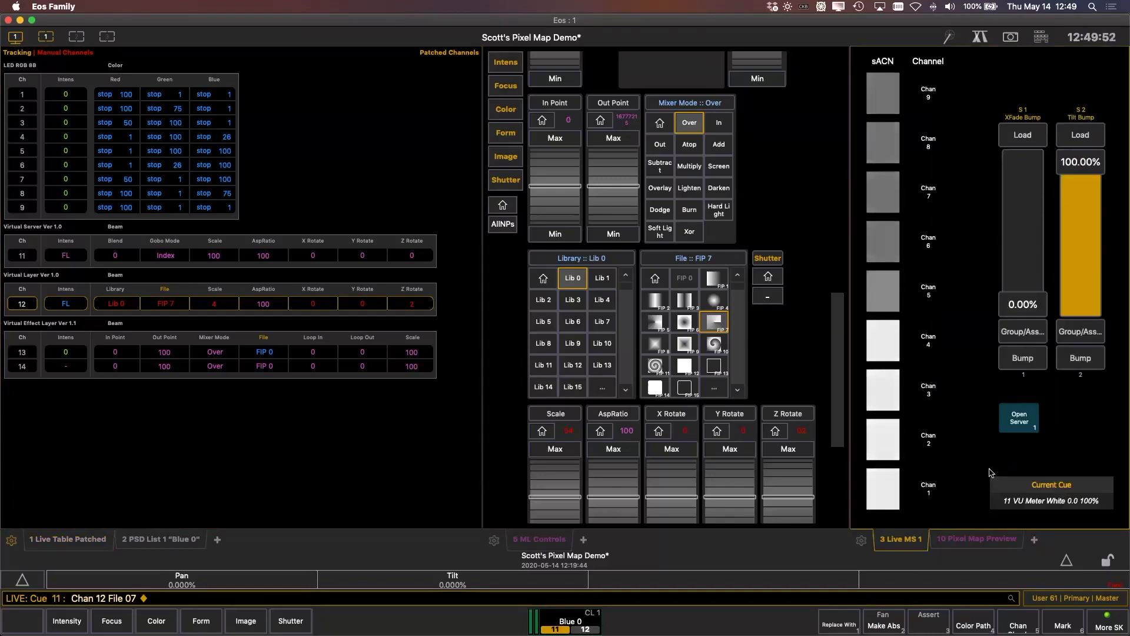
pyautogui.press('BackSpace')
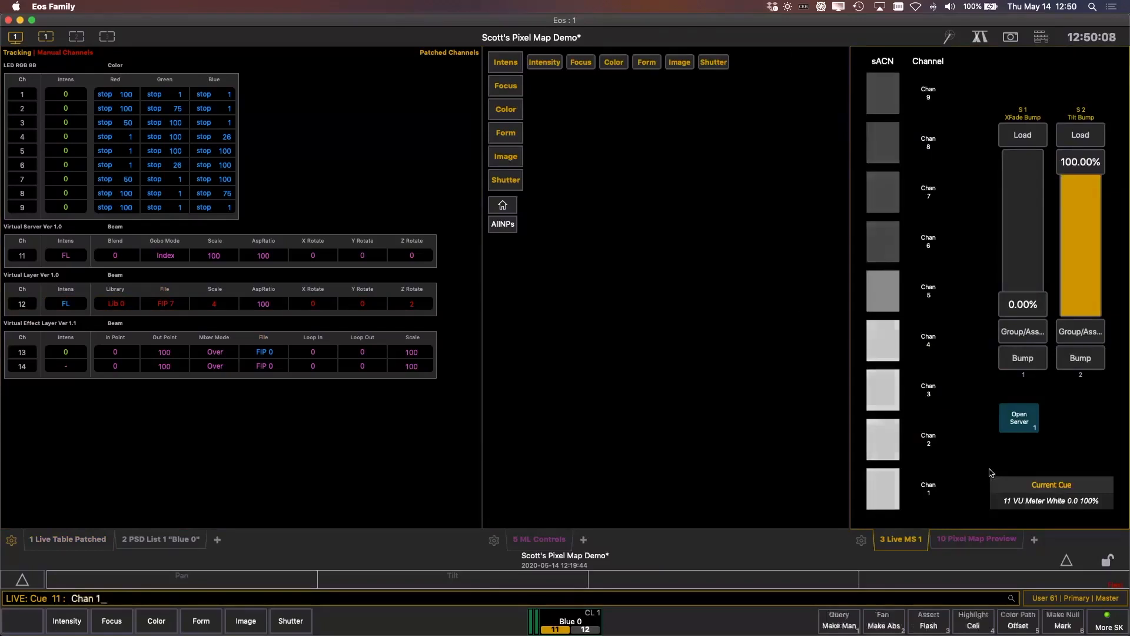
pyautogui.click(1019, 418)
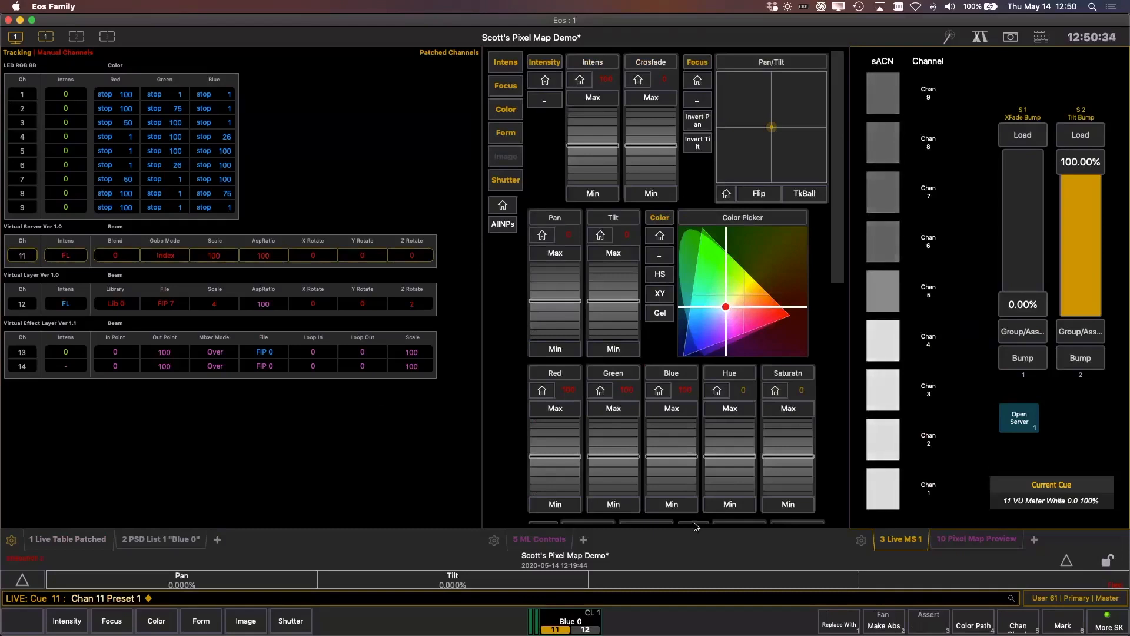
pyautogui.press('Return')
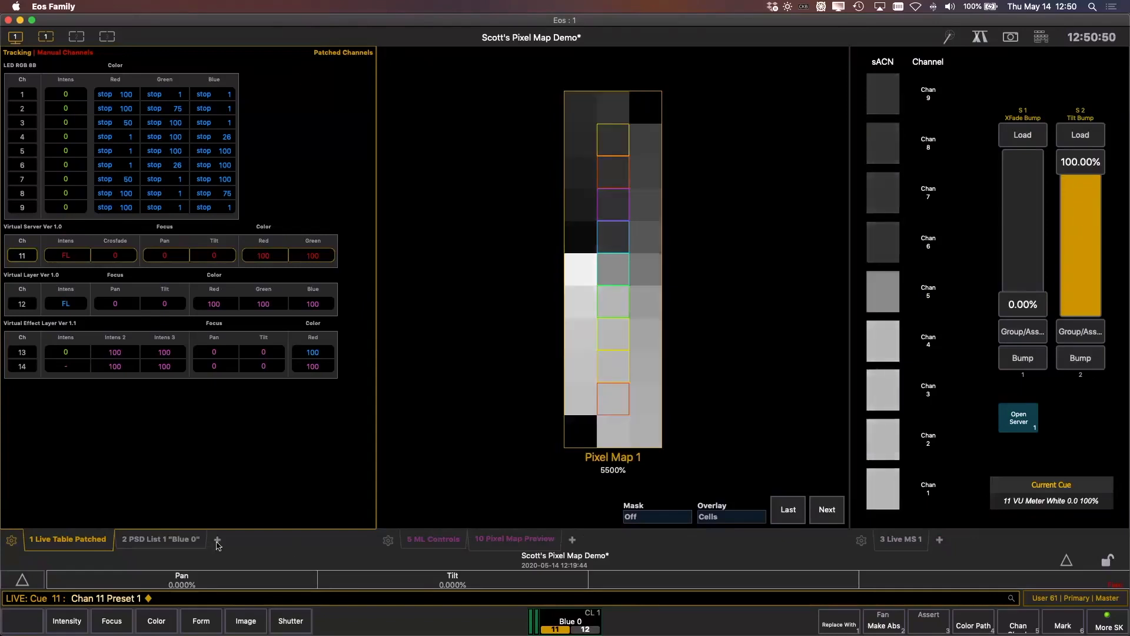
# Move the ML Controls display into the magic sheet's pane so the pixel map preview stays visible alongside
pyautogui.click(437, 541)
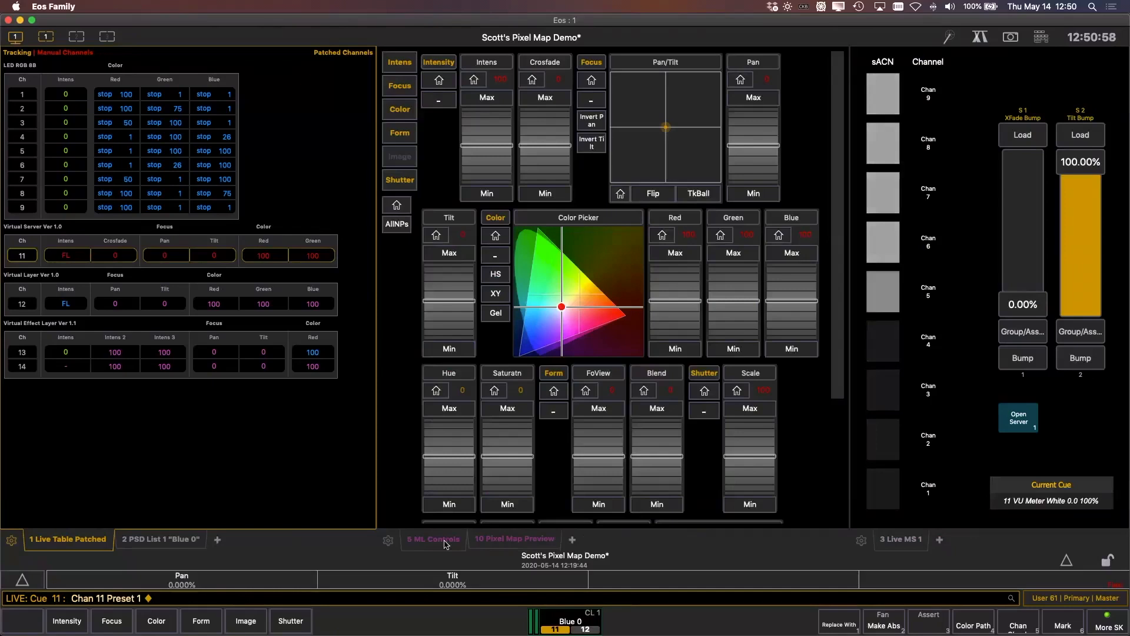
pyautogui.click(446, 545)
pyautogui.moveTo(444, 545); pyautogui.dragTo(963, 539)
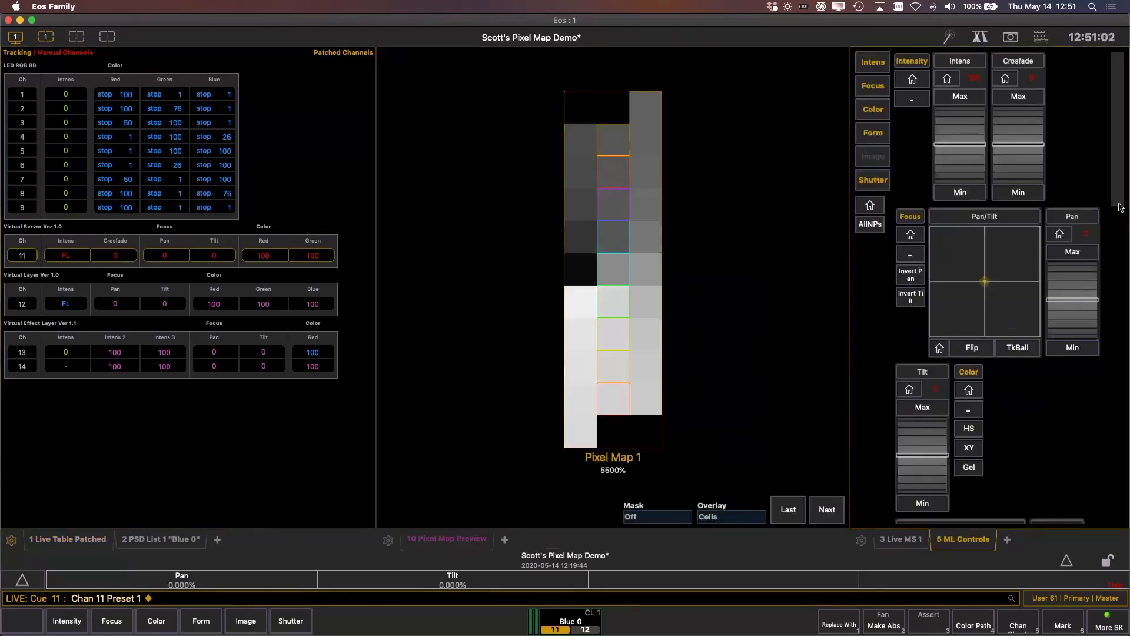
# Compare Full and Min settings of channel 11's Blend parameter, ending with Blend at Full
pyautogui.scroll(-10, 1124, 214)
pyautogui.moveTo(1126, 334); pyautogui.dragTo(1127, 386)
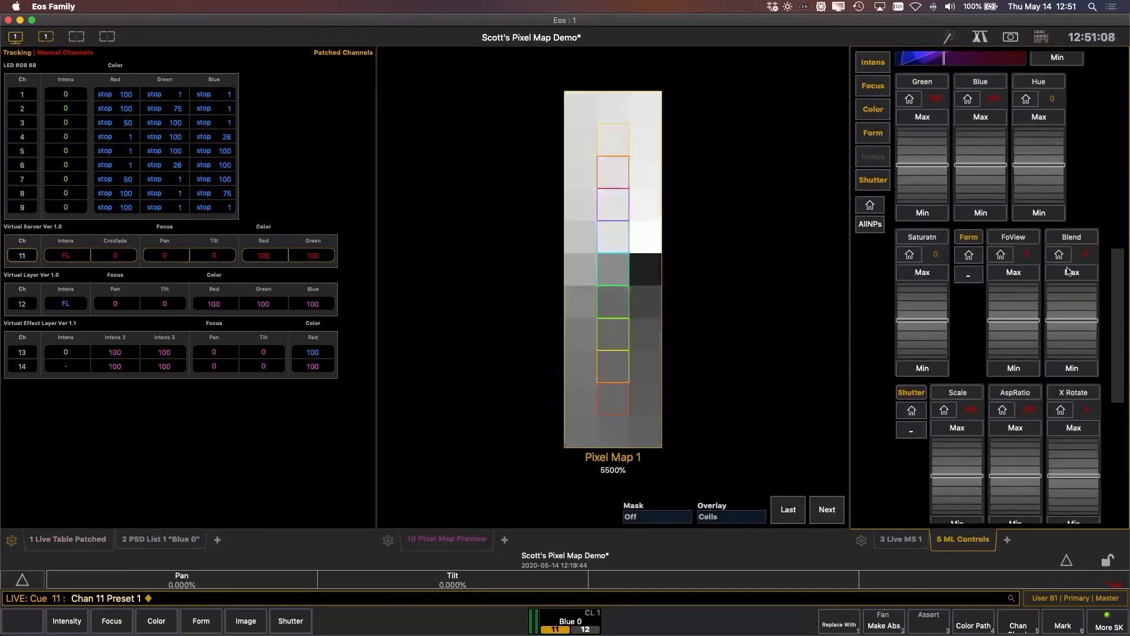
pyautogui.click(1072, 273)
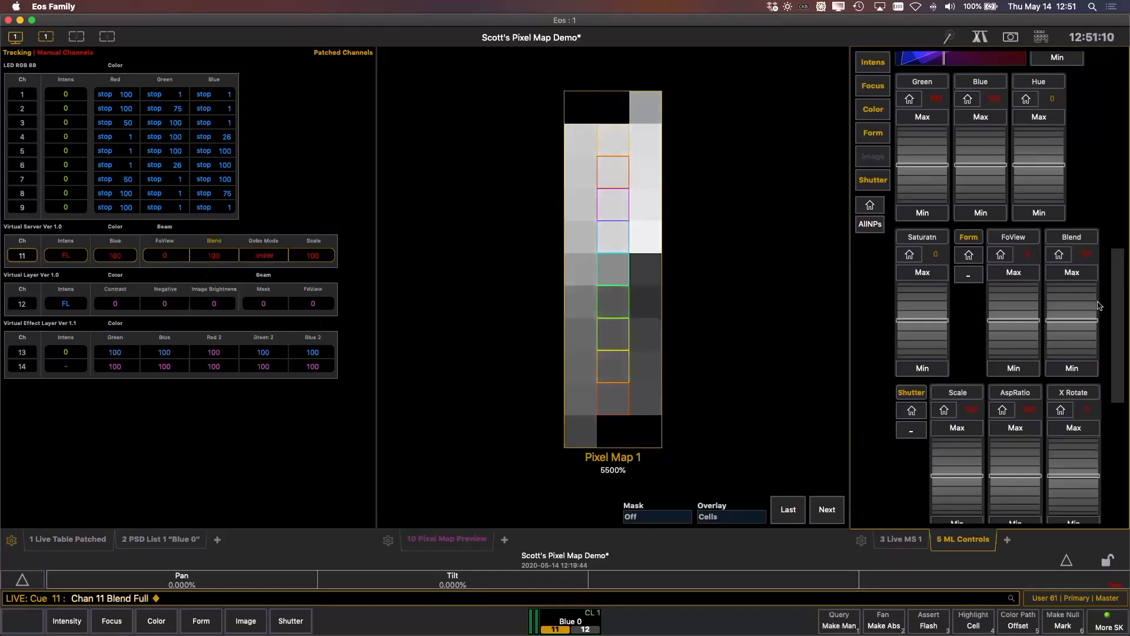
pyautogui.moveTo(1120, 306)
pyautogui.mouseDown()
pyautogui.moveTo(1120, 279)
pyautogui.moveTo(1120, 311)
pyautogui.mouseUp()
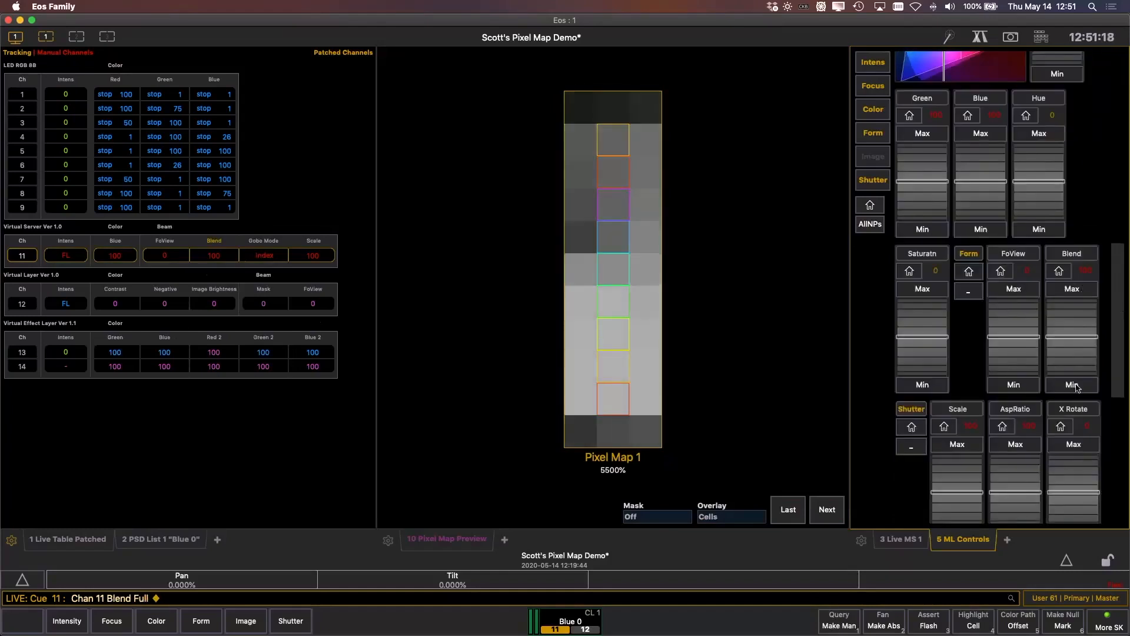
pyautogui.click(1072, 385)
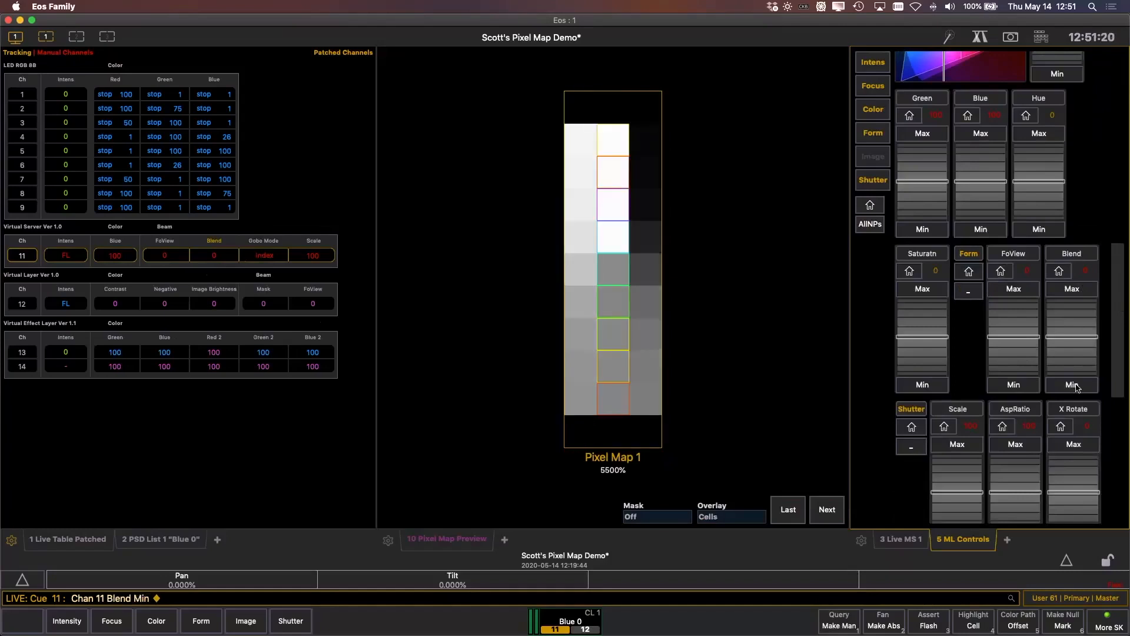
pyautogui.click(1073, 289)
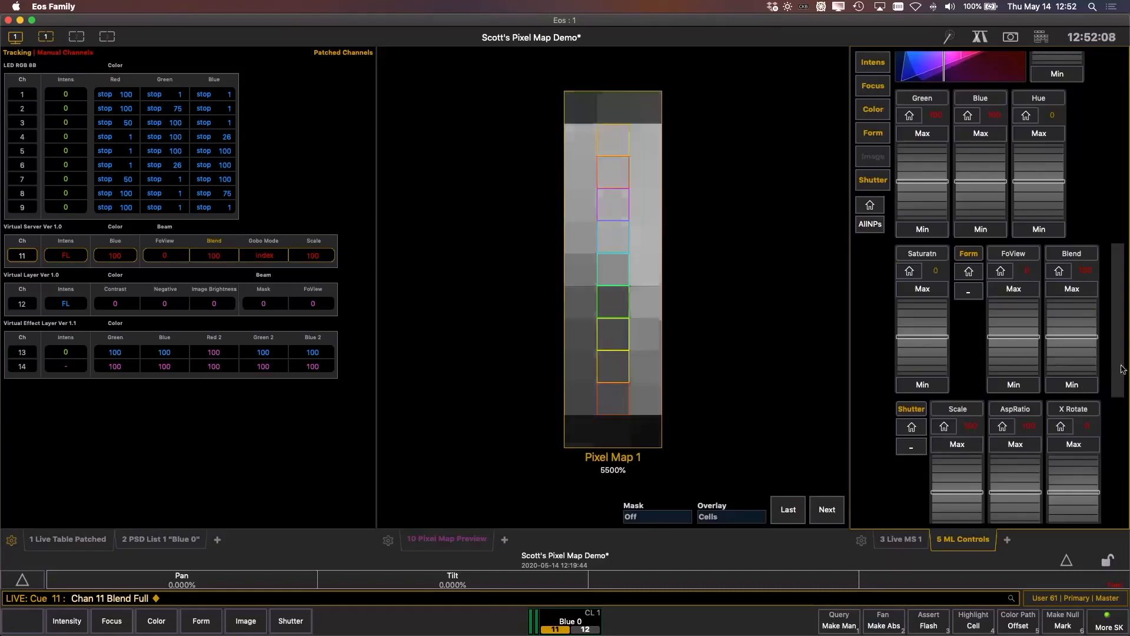
# Collapse the Color and Shutter parameter categories in channel 11's ML controls
pyautogui.moveTo(1119, 368); pyautogui.dragTo(1113, 222)
pyautogui.click(968, 236)
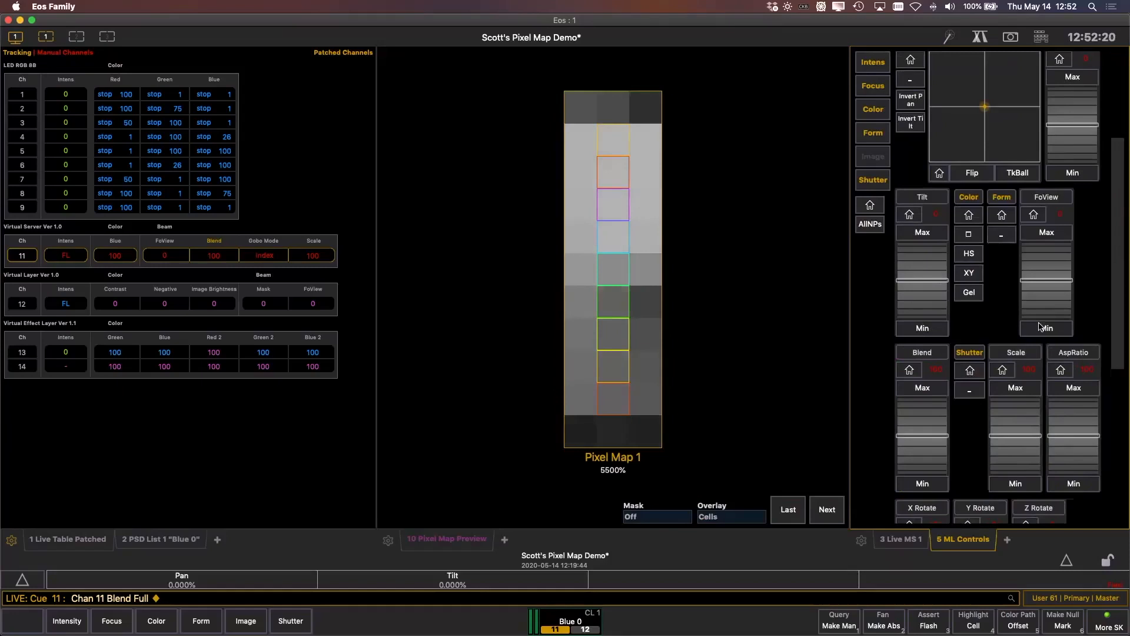
pyautogui.click(970, 391)
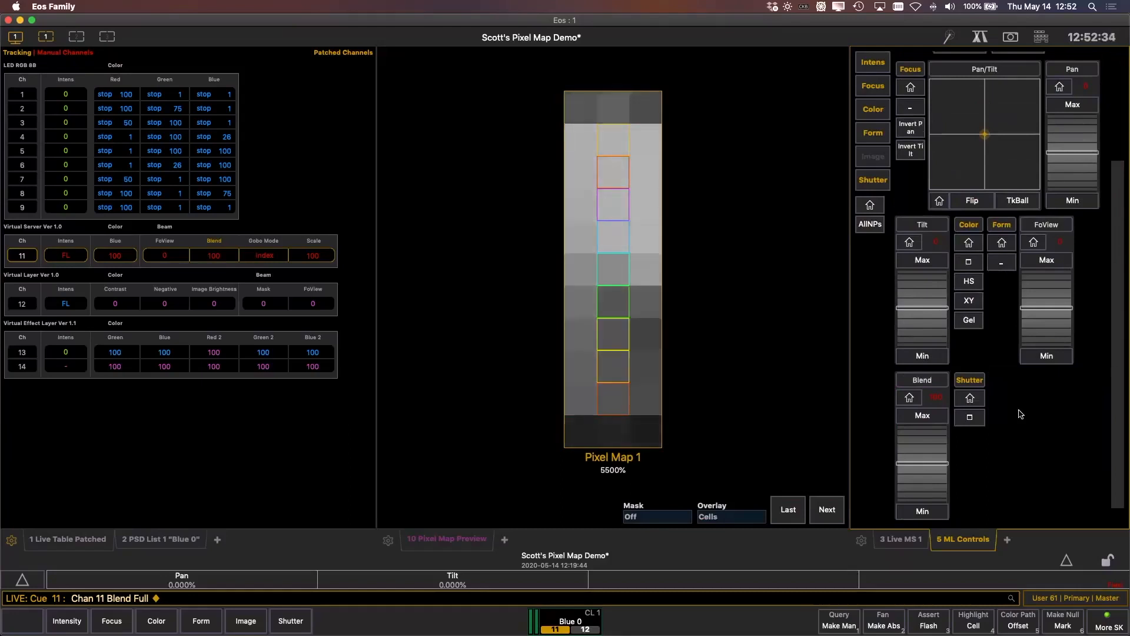
# Clear the command line, recall Snapshot 1 and lower the Tilt Bump submaster to 0%
pyautogui.press('BackSpace')
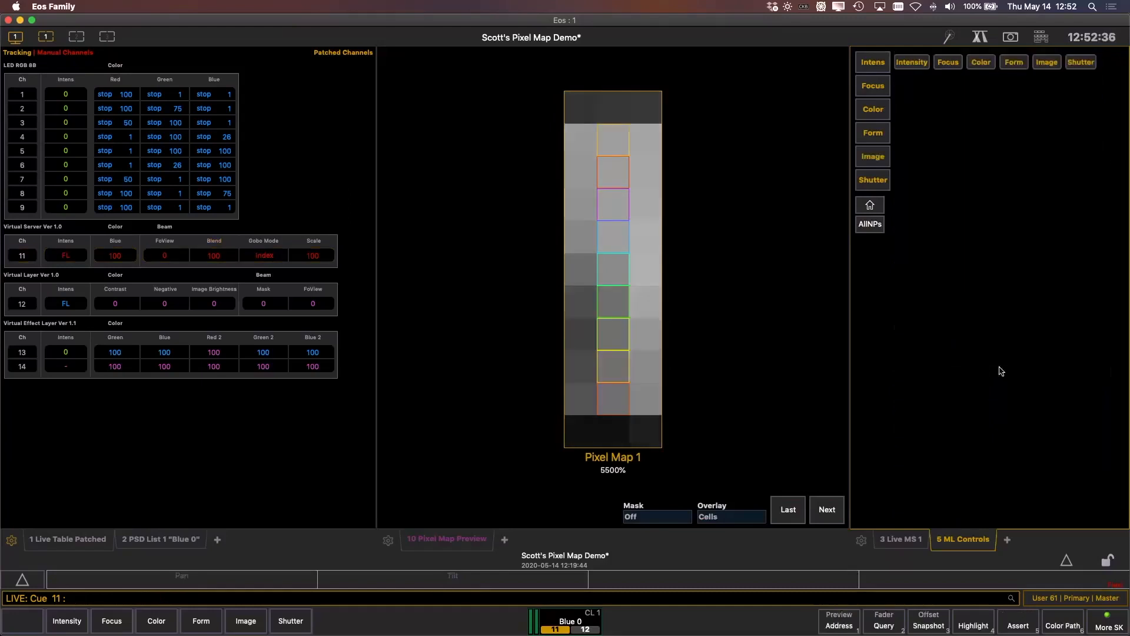
pyautogui.click(1014, 37)
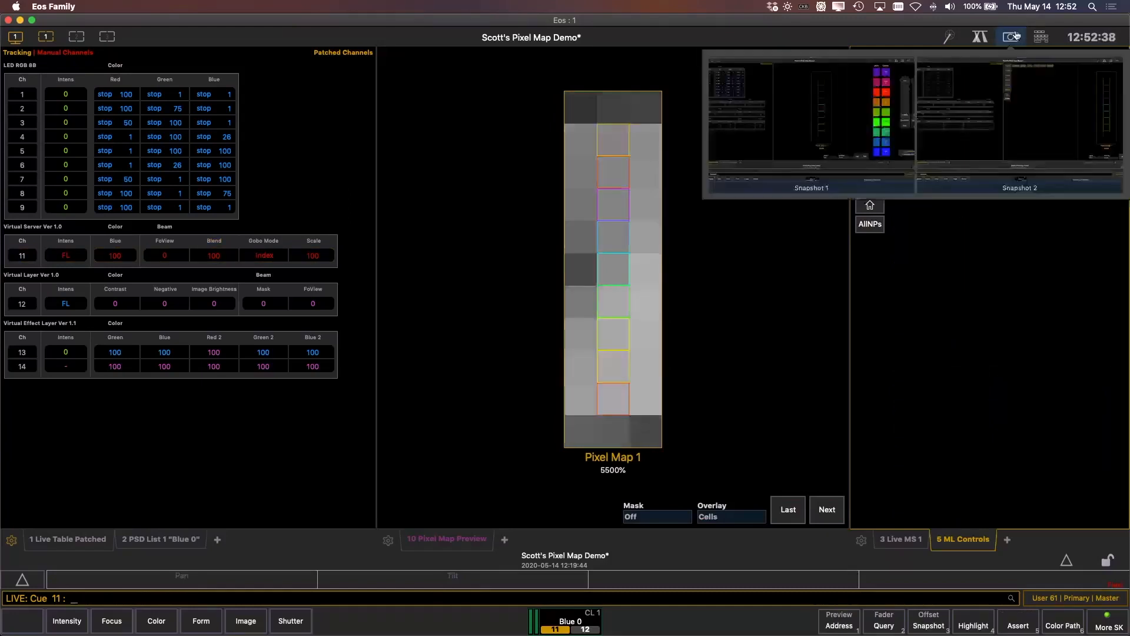
pyautogui.click(855, 147)
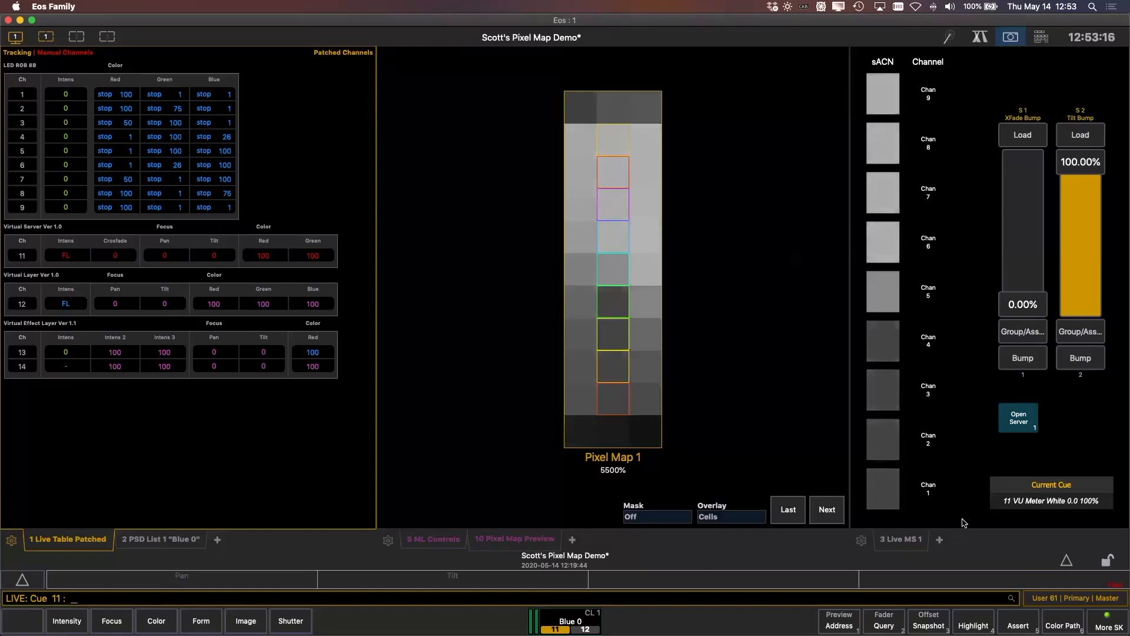
pyautogui.moveTo(1081, 177); pyautogui.dragTo(1085, 383)
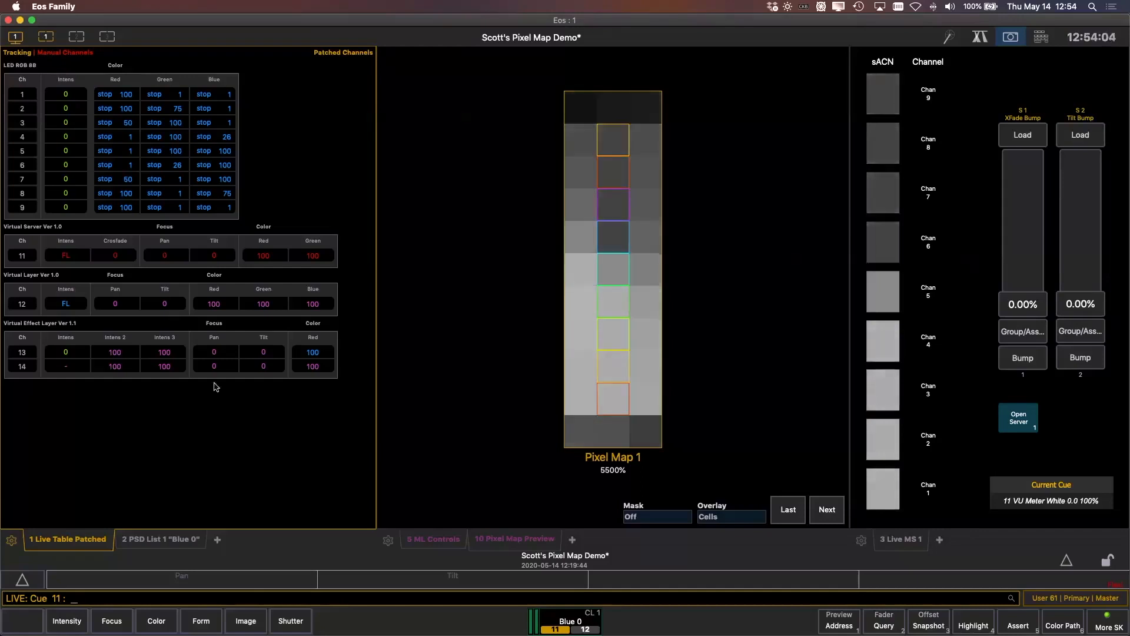
# Select effect layer channel 13, examine its playback, start color and end color controls, and return to the pixel map preview
pyautogui.write('13')
pyautogui.press('Return')
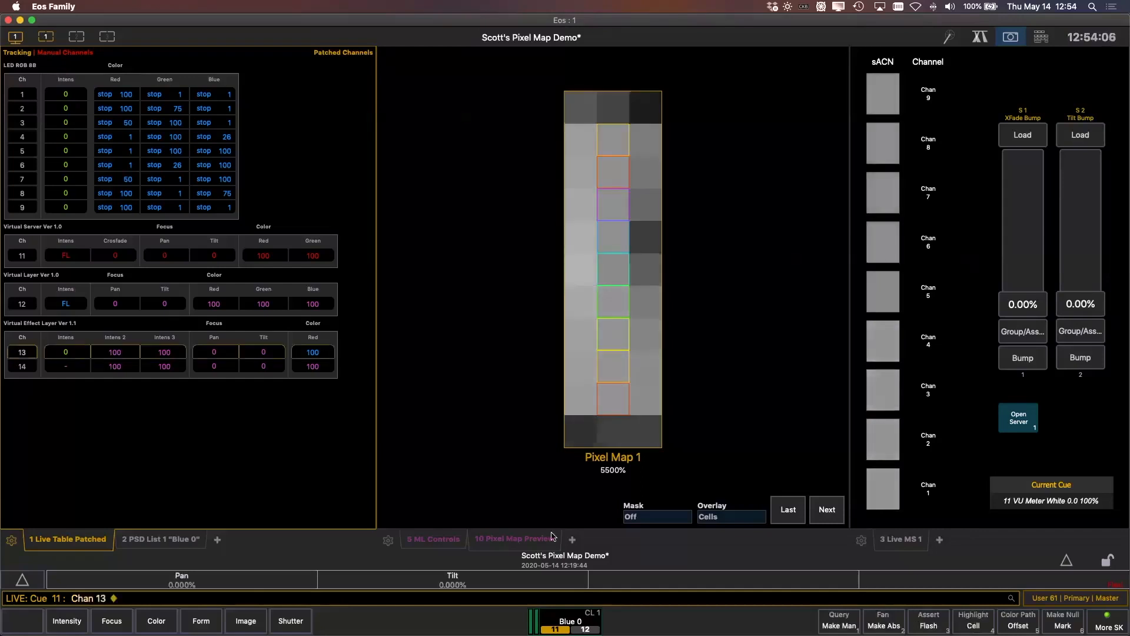
pyautogui.click(444, 542)
pyautogui.moveTo(839, 276); pyautogui.dragTo(840, 413)
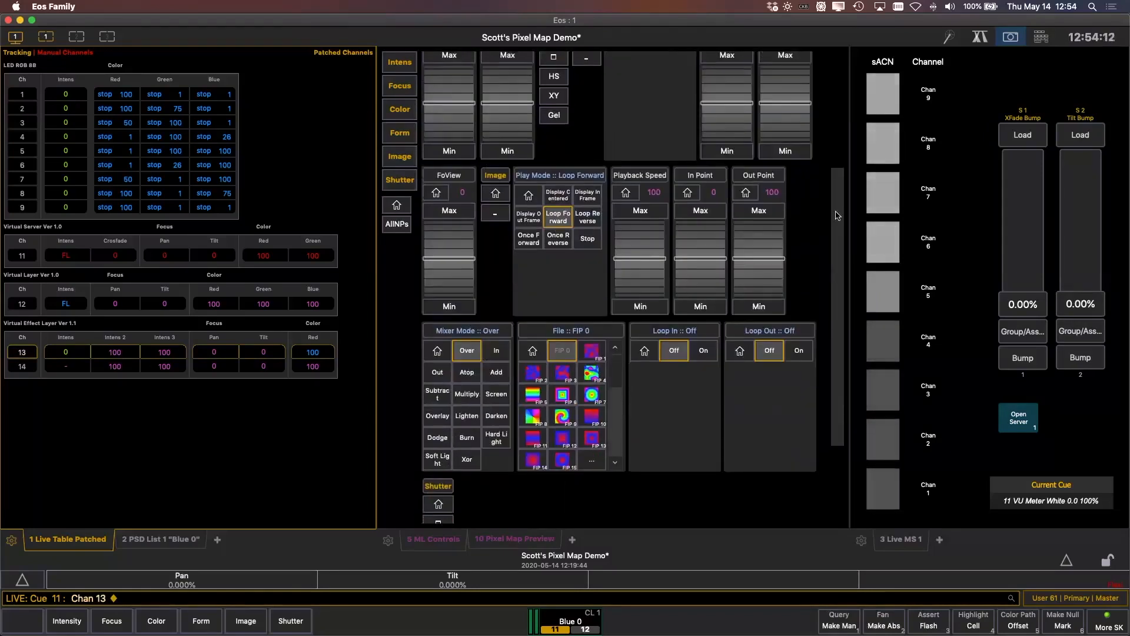
pyautogui.scroll(5, 837, 216)
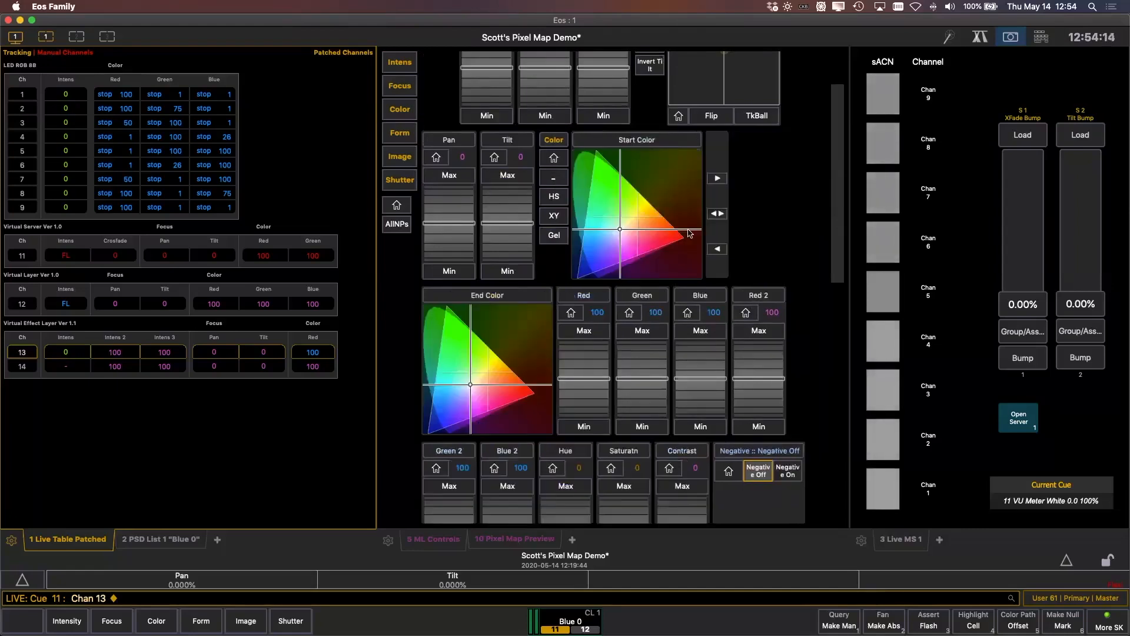
pyautogui.scroll(-2, 843, 242)
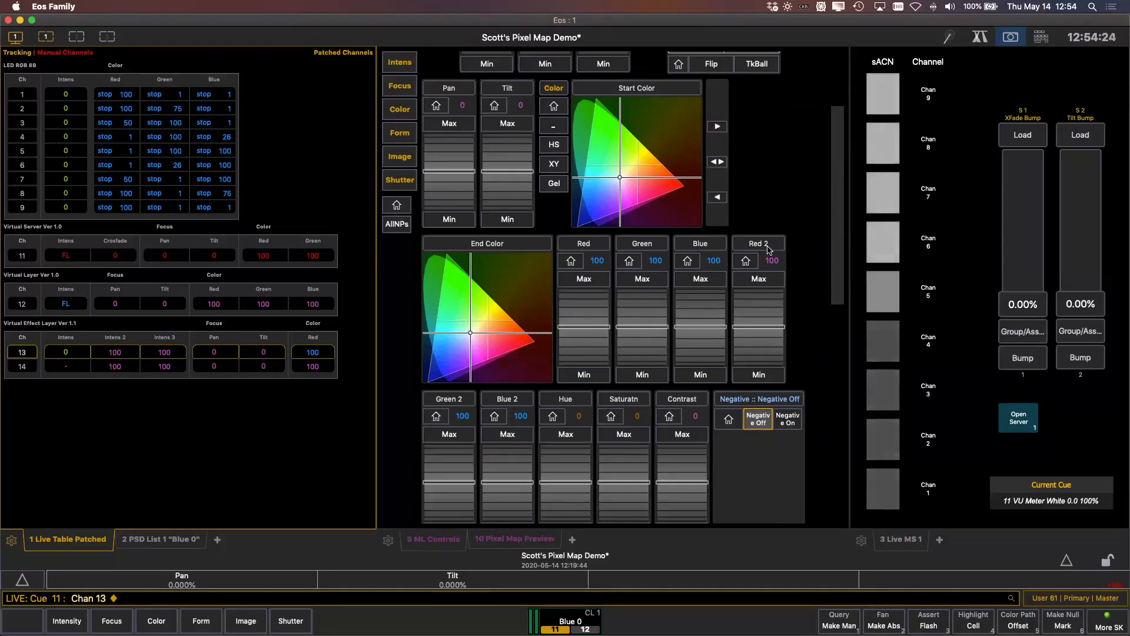
pyautogui.scroll(5, 839, 179)
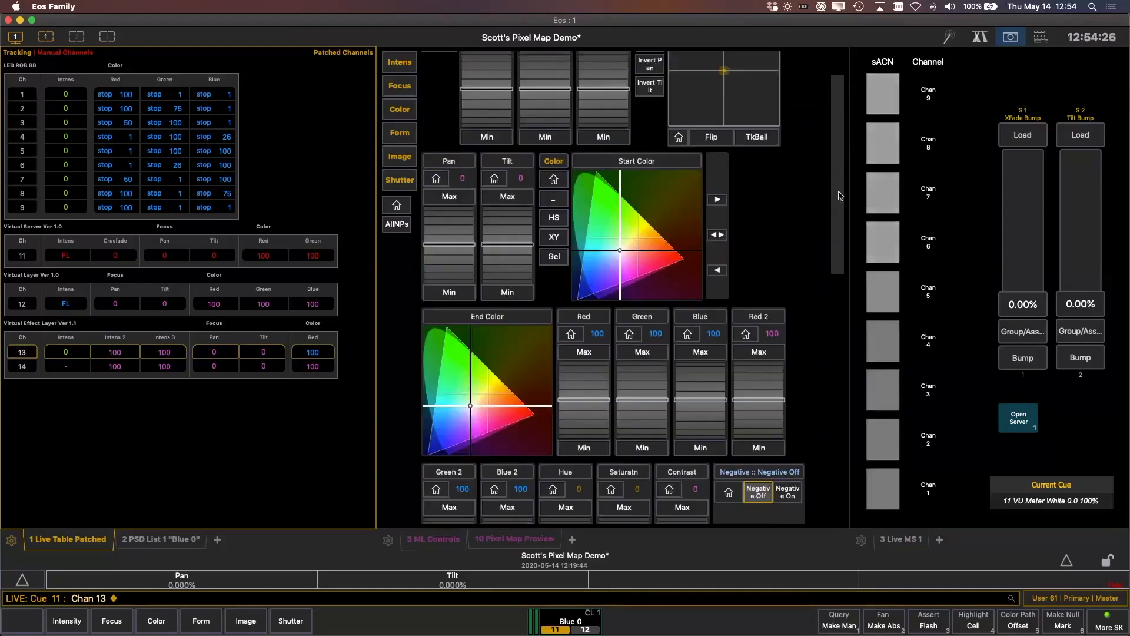
pyautogui.click(533, 532)
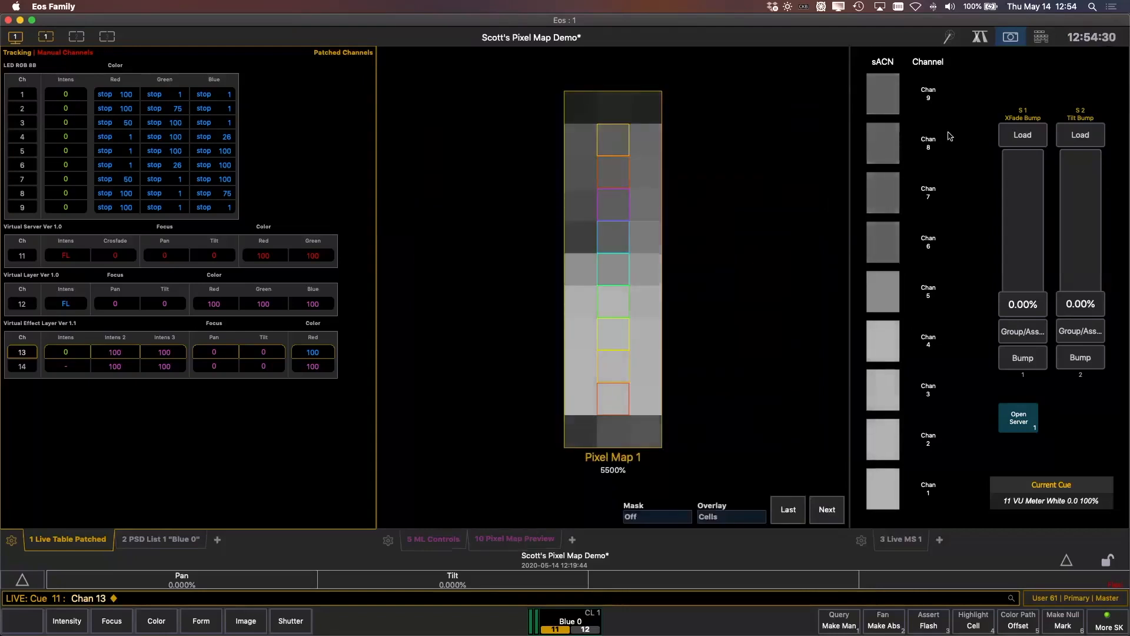
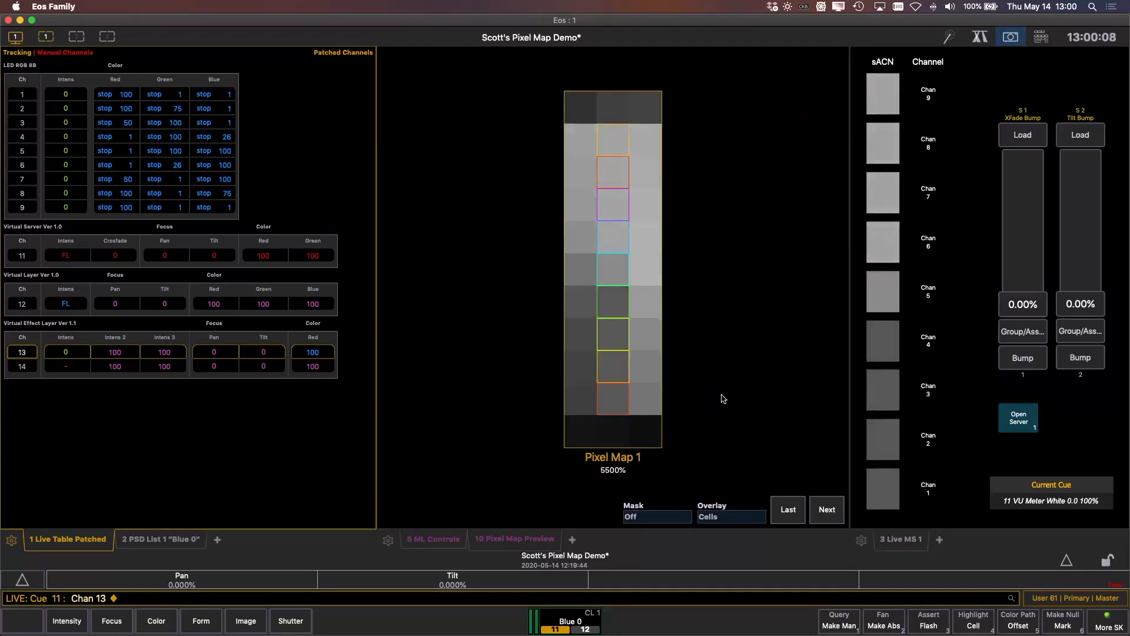
# Clear the command line and select virtual layer channel 12
pyautogui.press('BackSpace')
pyautogui.write('12')
pyautogui.press('Return')
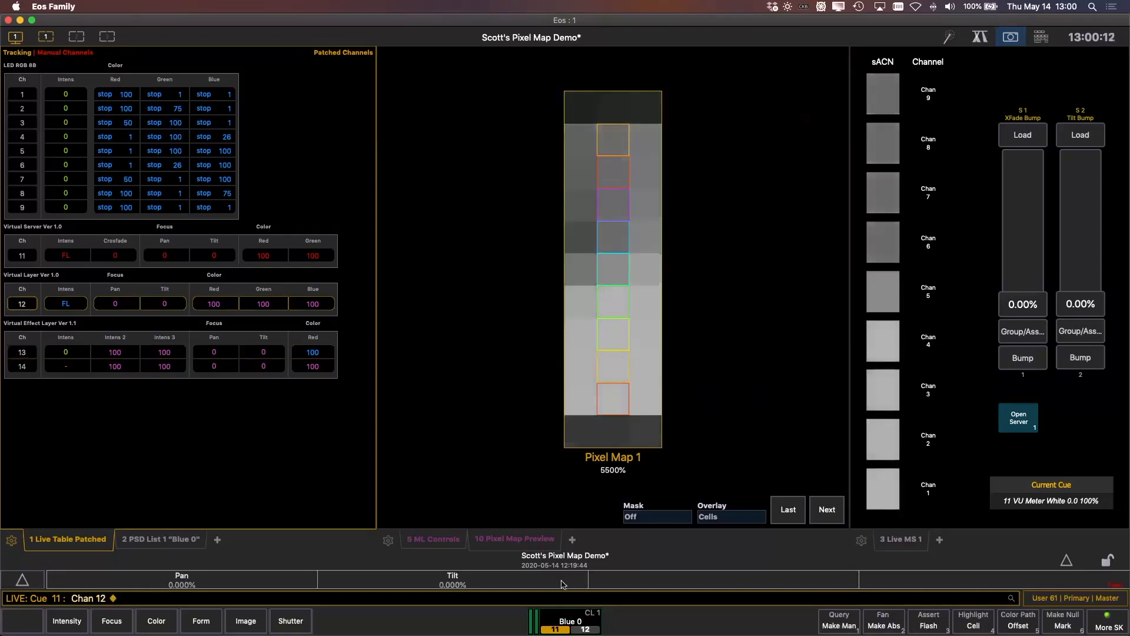
# Set virtual layer channel 12's image file to FIP 41 in the ML controls and show the pixel map preview
pyautogui.click(433, 545)
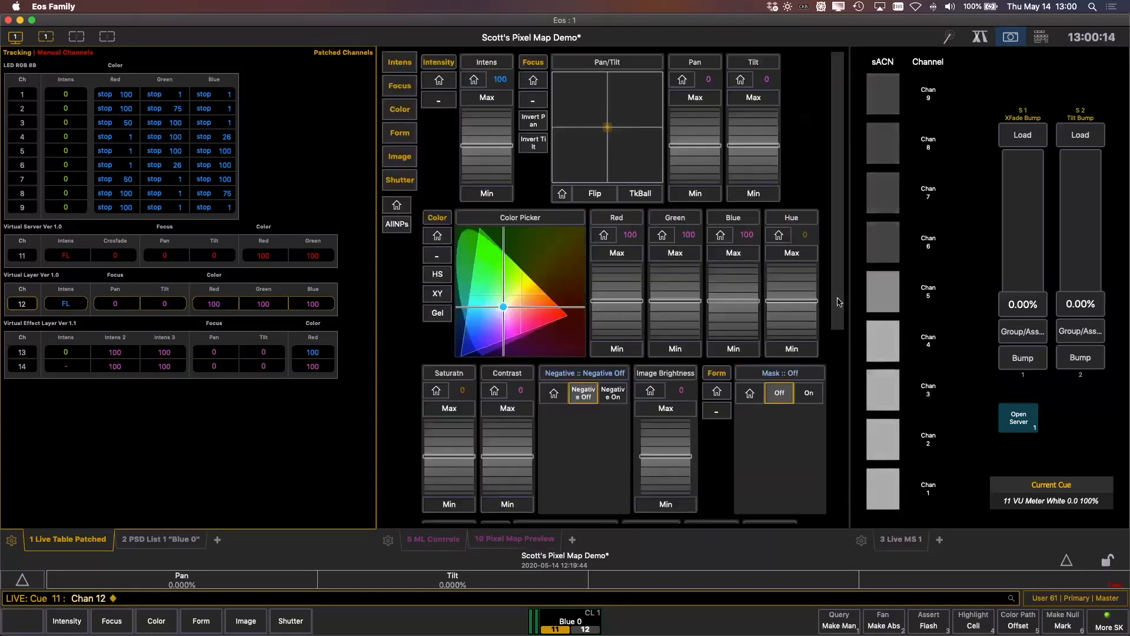
pyautogui.scroll(-3, 837, 371)
pyautogui.scroll(-3, 837, 372)
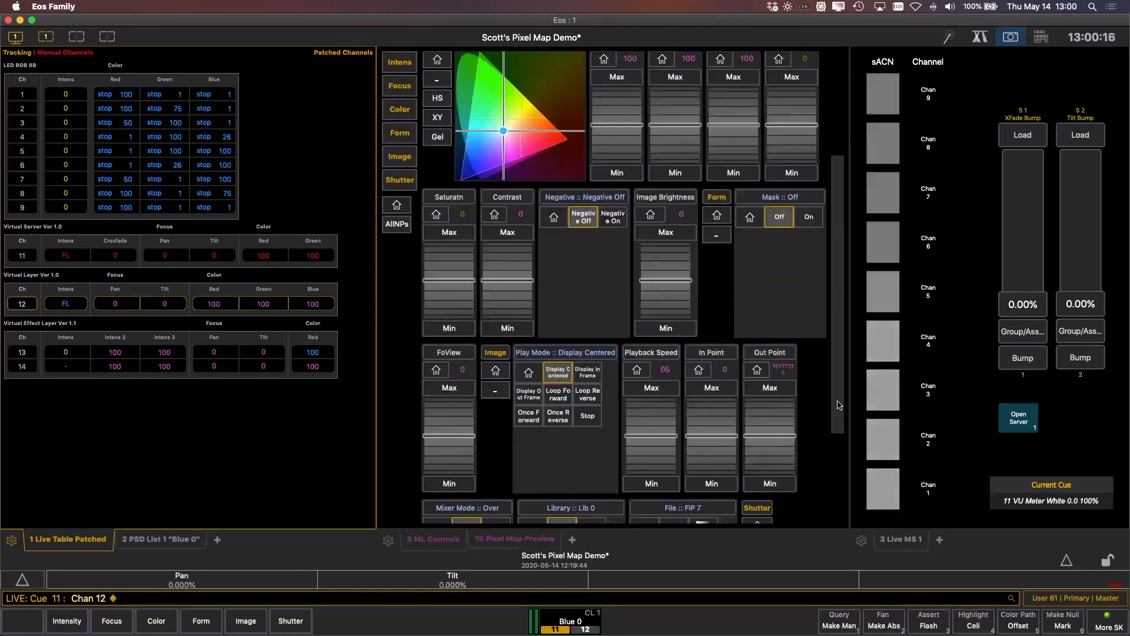
pyautogui.scroll(-3, 839, 405)
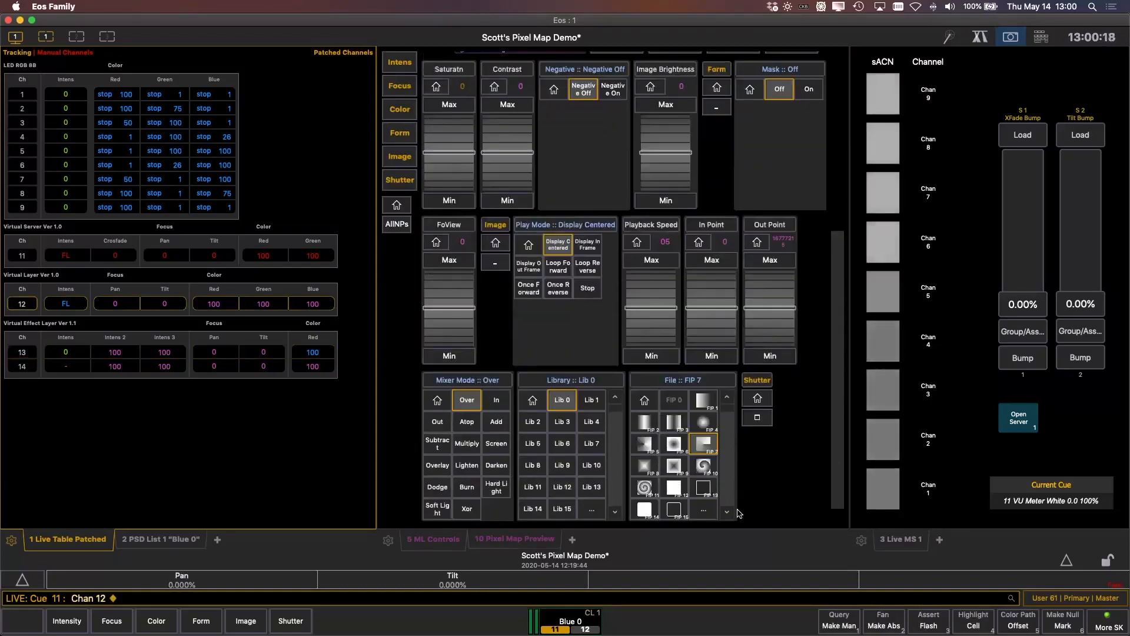
pyautogui.scroll(-12, 711, 502)
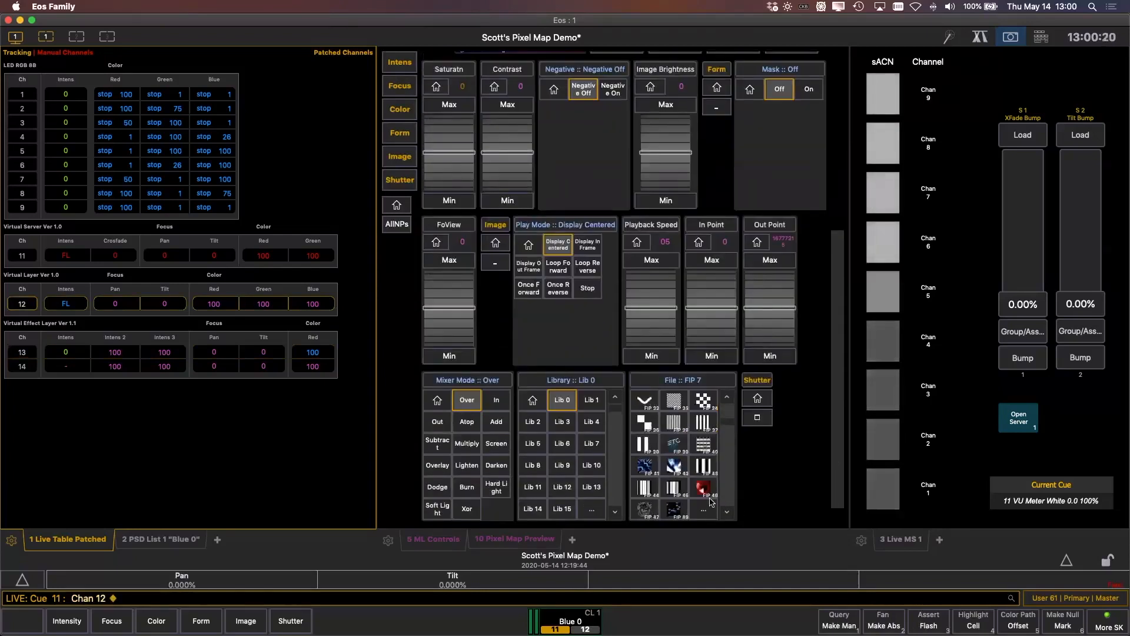
pyautogui.click(645, 443)
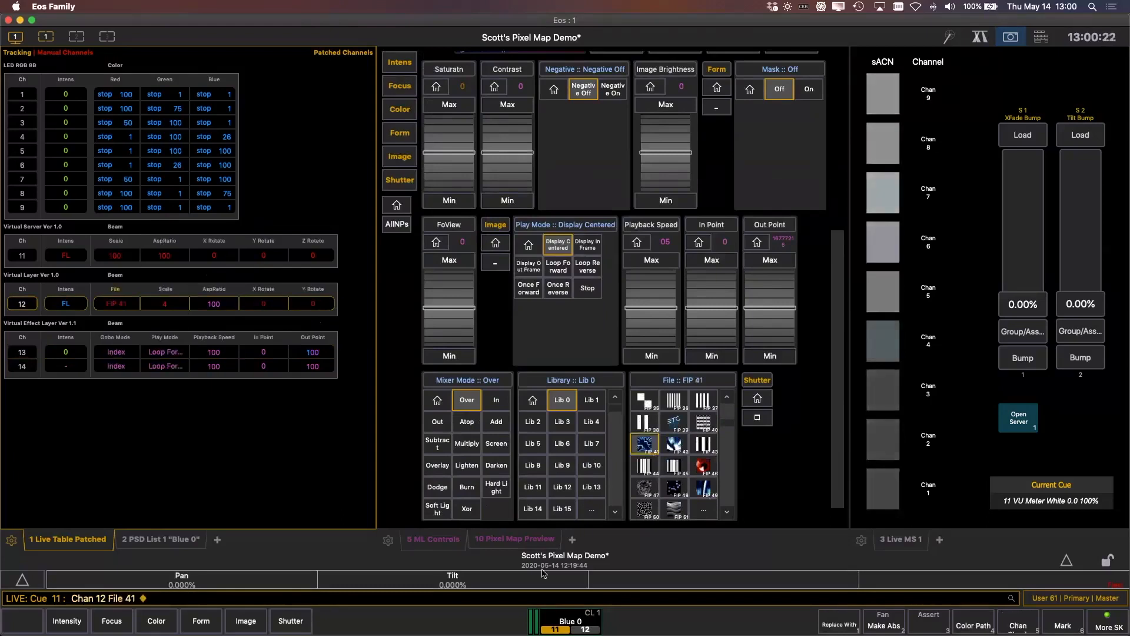
pyautogui.click(512, 540)
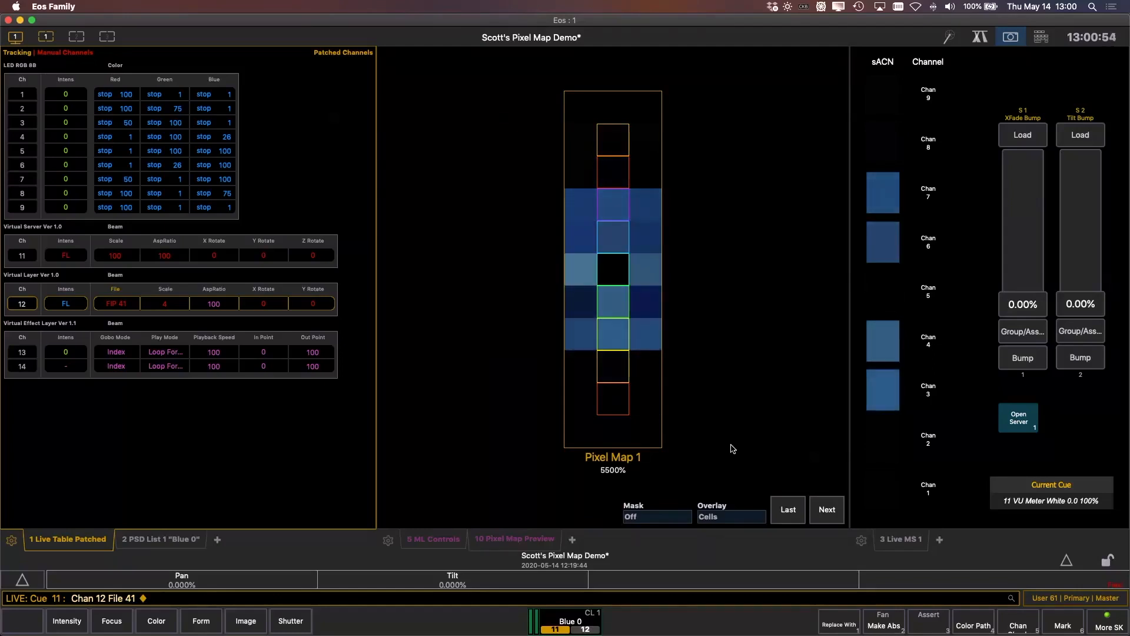
# Clear the channel selection and sneak all manual values back to the cue with a time of 0
pyautogui.press('Escape')
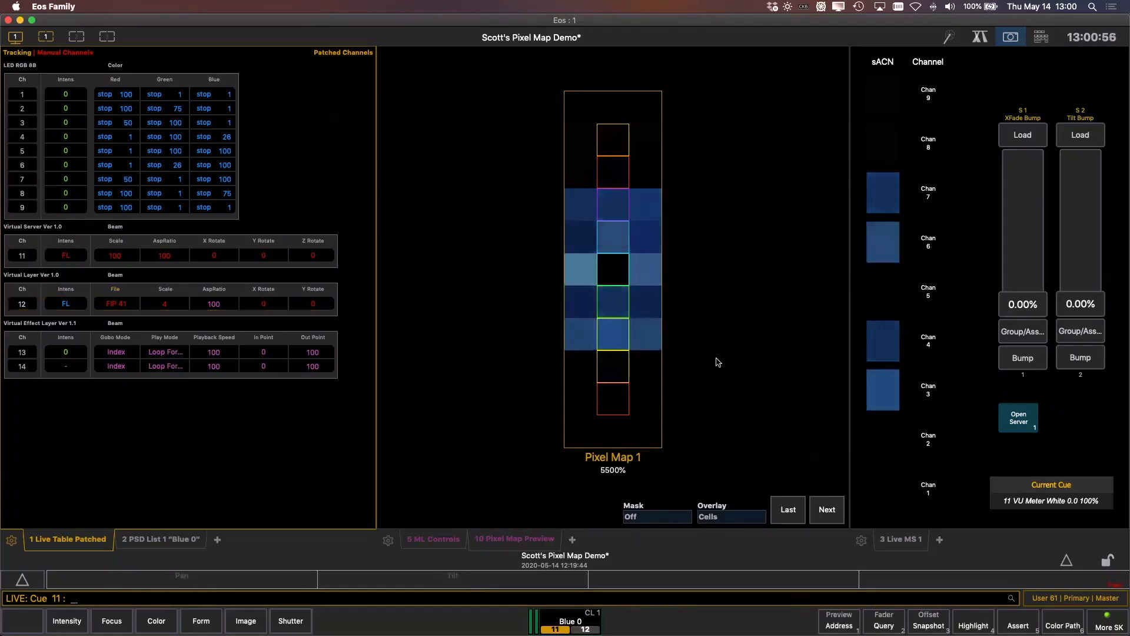
pyautogui.write('n0')
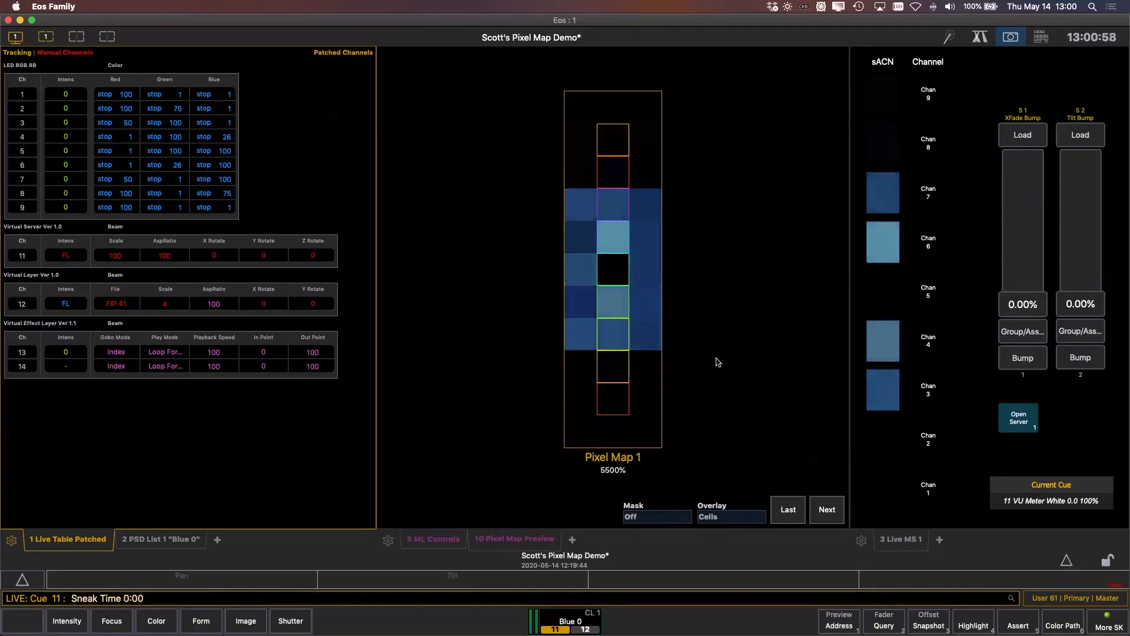
pyautogui.press('Return')
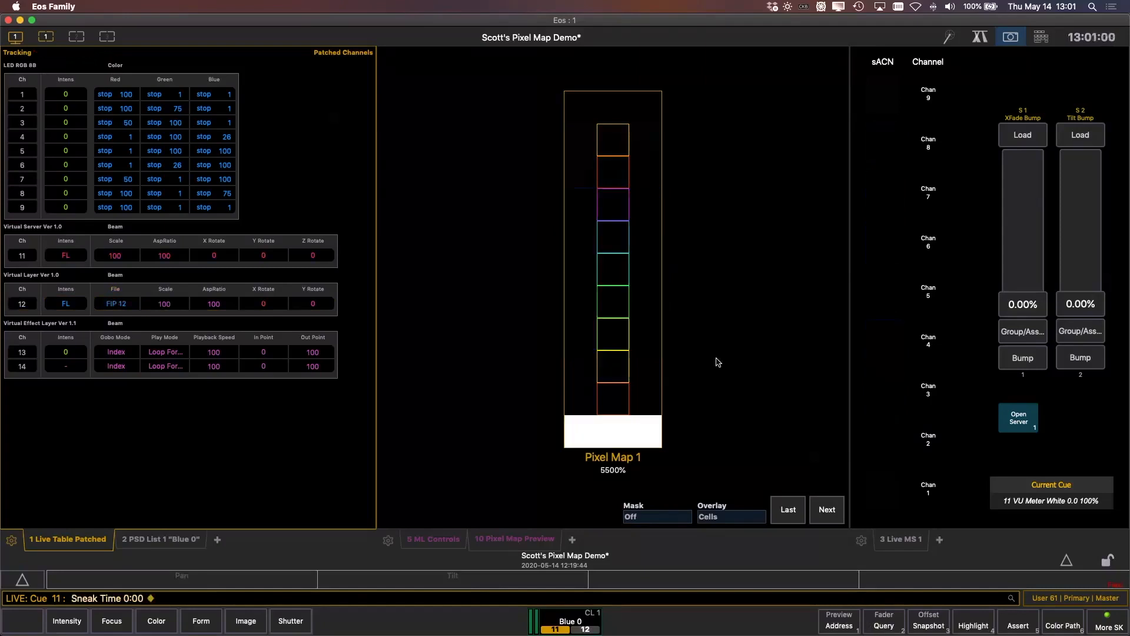
pyautogui.press('BackSpace')
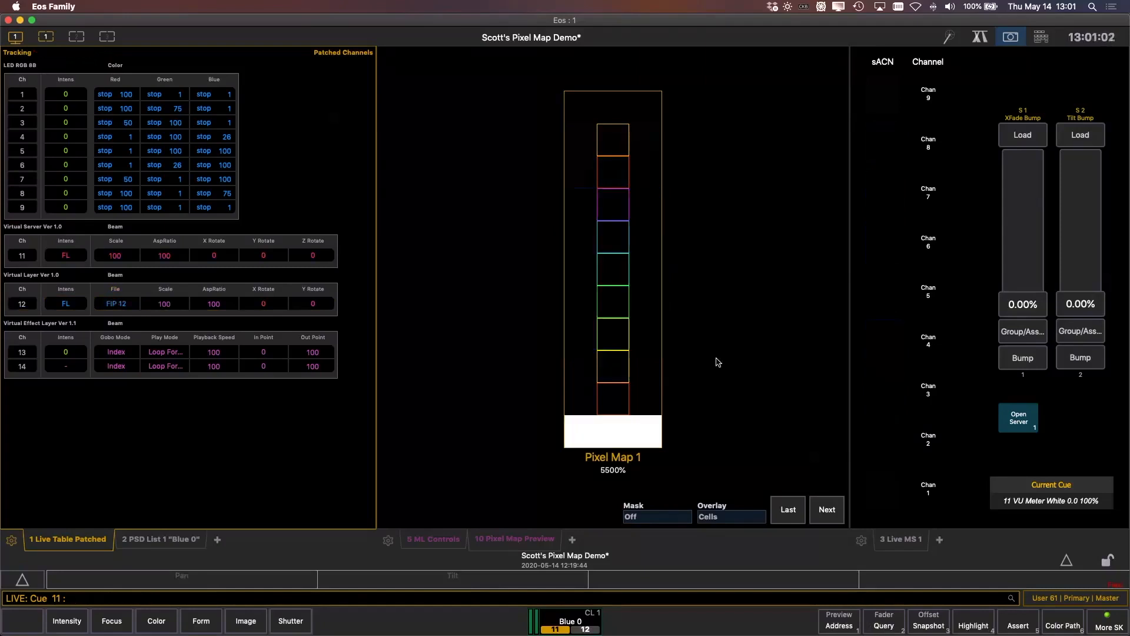
# Advance playback through the cue list to cue 14
pyautogui.press('F12')
pyautogui.press('F12')
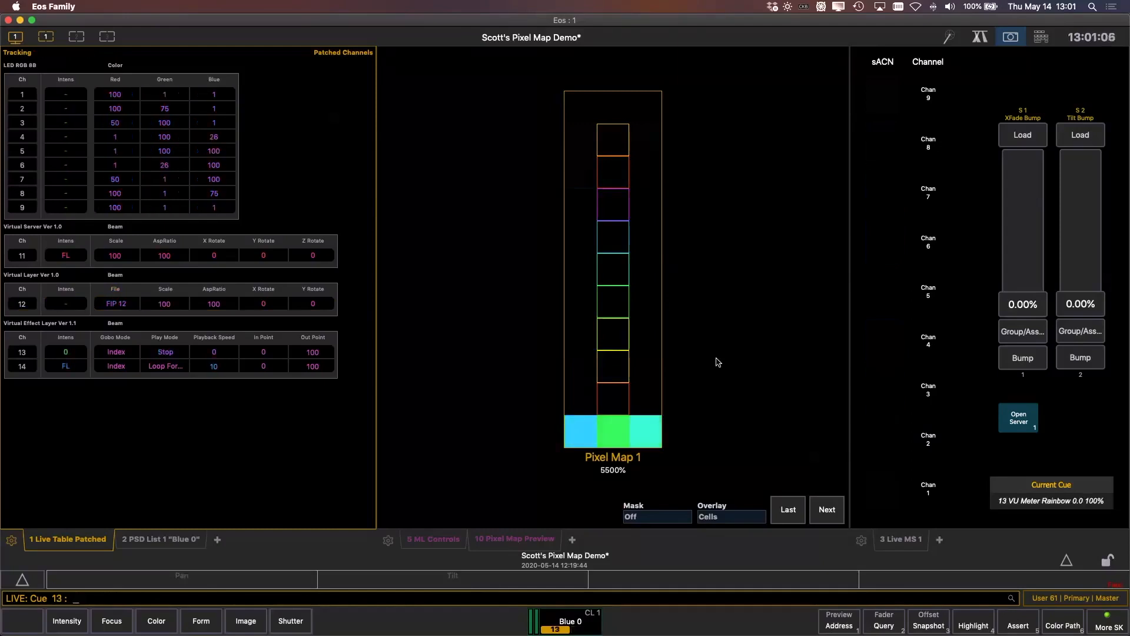
pyautogui.press('F12')
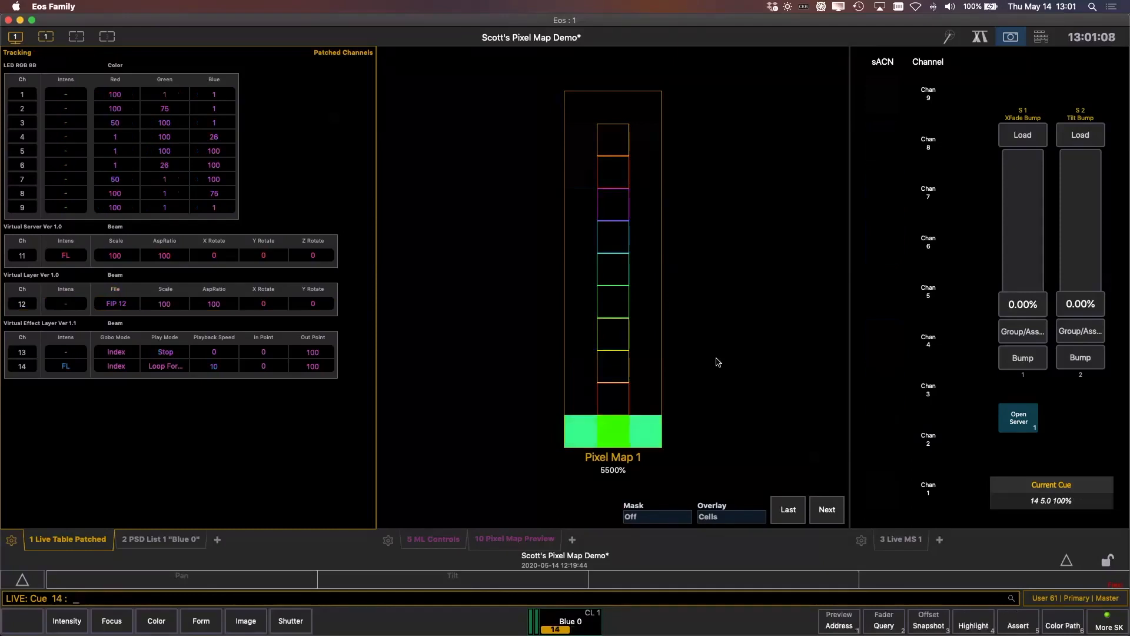
# Select effect layer channel 14 and show its ML controls alongside the pixel map preview
pyautogui.write('14')
pyautogui.press('Return')
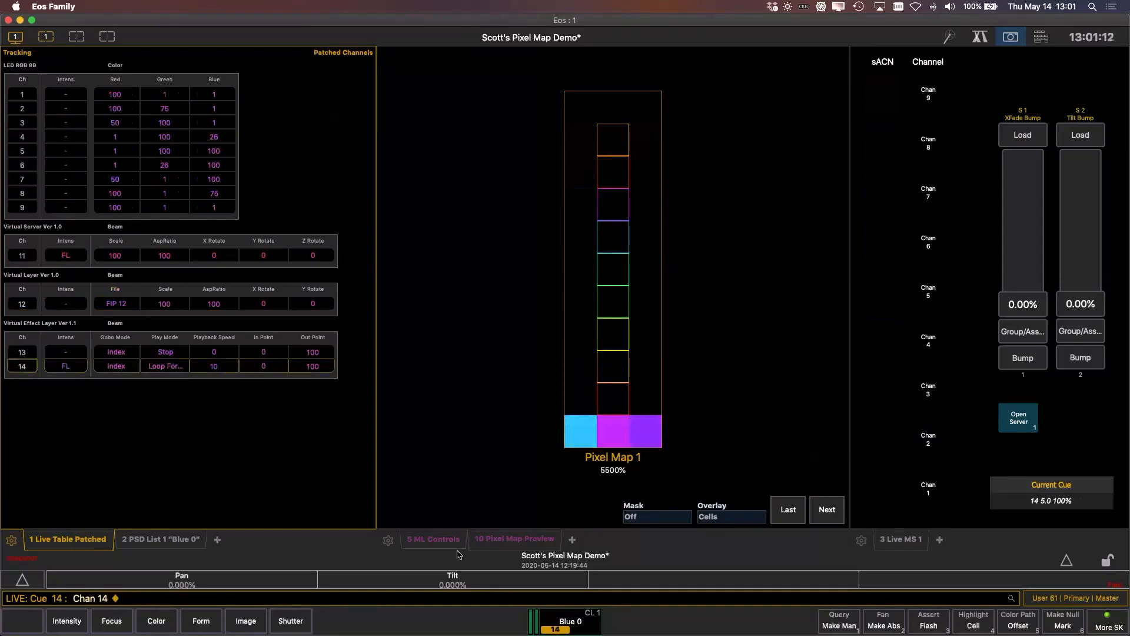
pyautogui.click(442, 539)
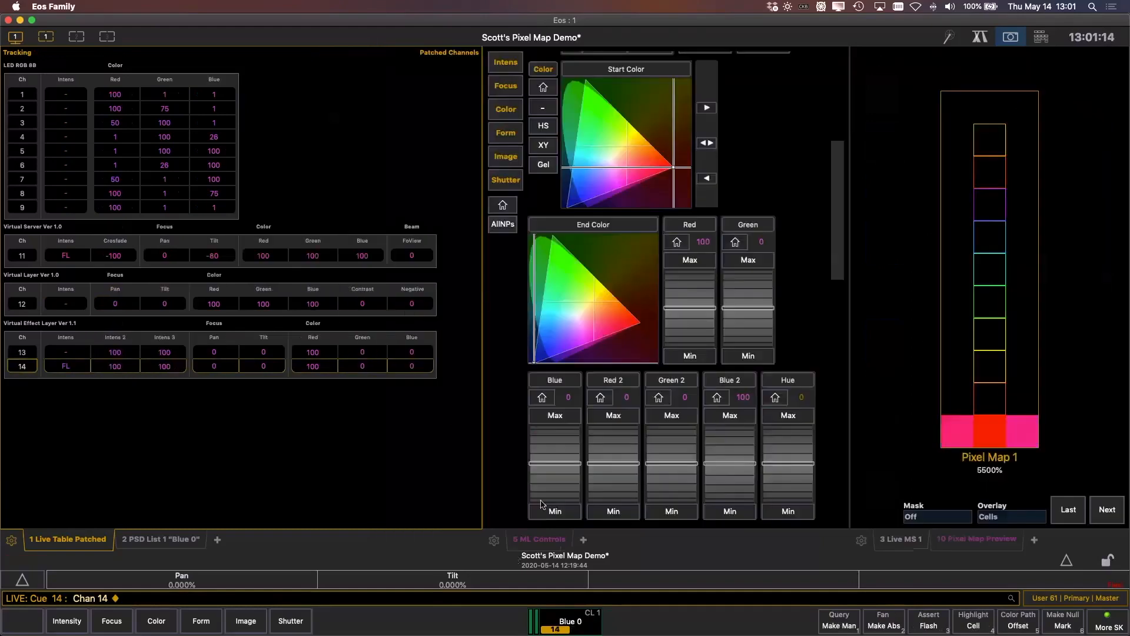
# Select virtual server channel 11 and set its tilt to 0
pyautogui.write('11')
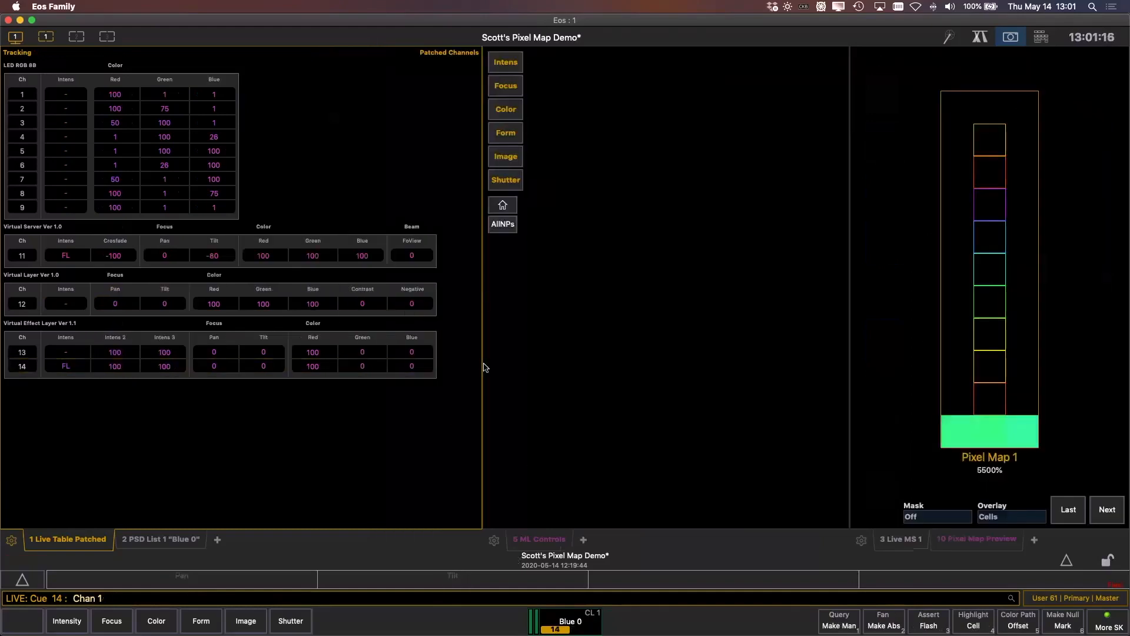
pyautogui.press('Return')
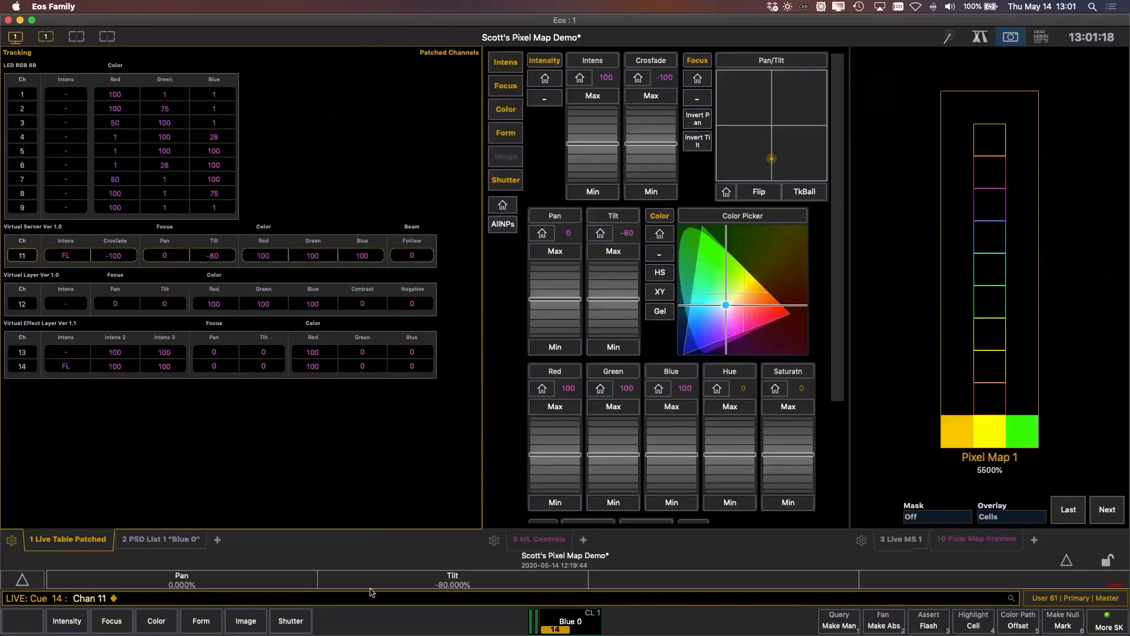
pyautogui.click(454, 578)
pyautogui.write('0')
pyautogui.press('Return')
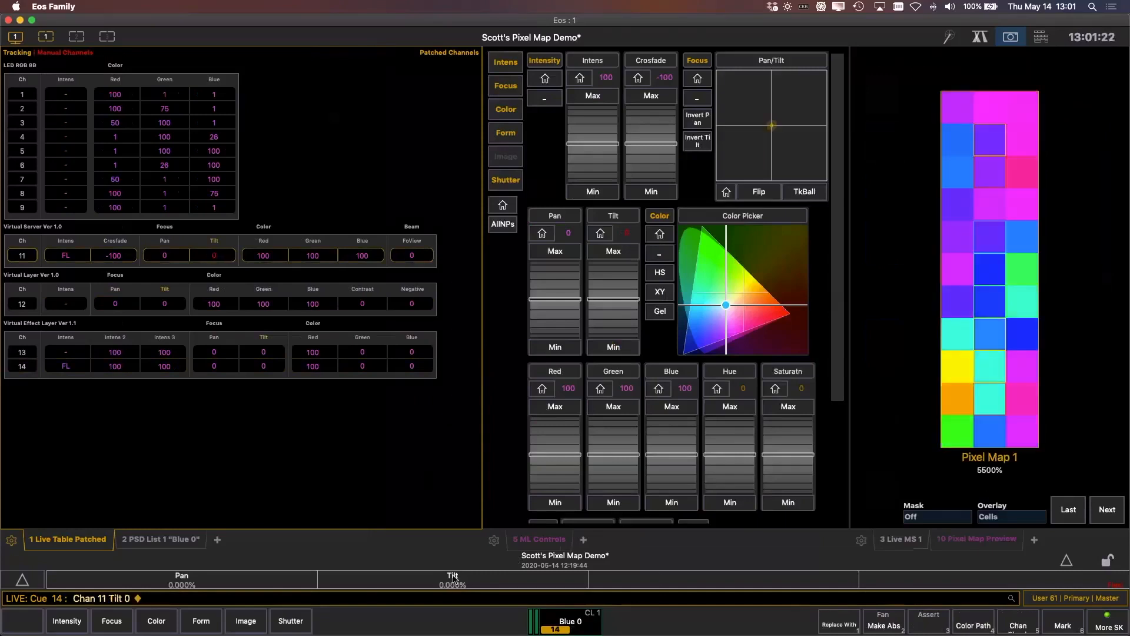
# Update the current cue with channel 11's changes and clear the command line
pyautogui.press('BackSpace')
pyautogui.write('11u')
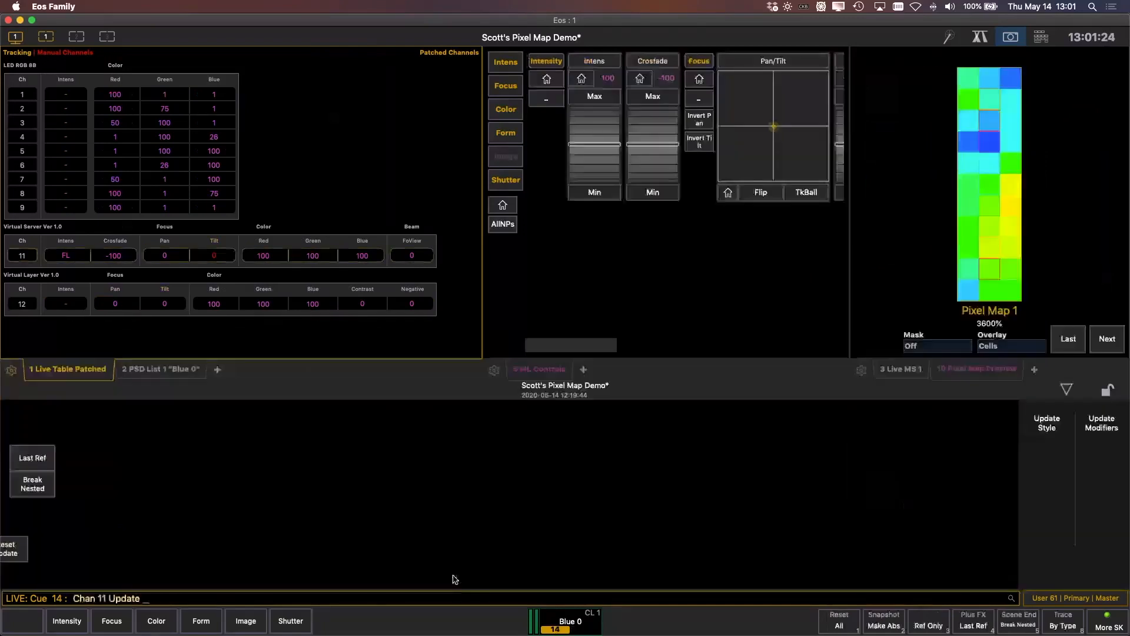
pyautogui.press('Return')
pyautogui.press('BackSpace')
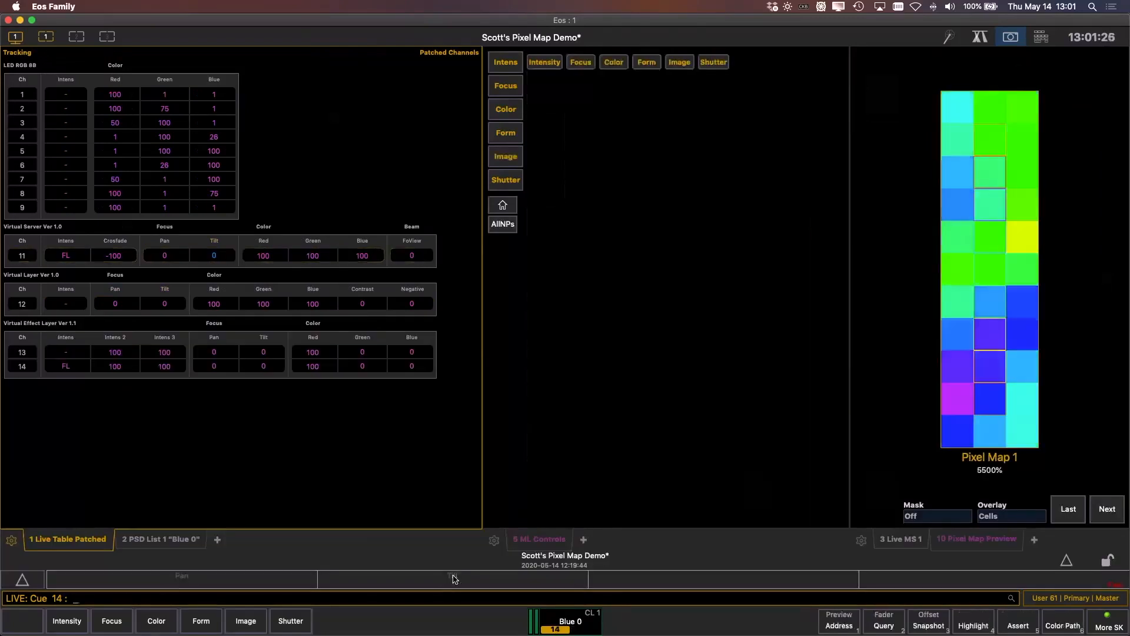
# Create Effect 2 as a Linear effect and apply it to channel 11's tilt
pyautogui.click(217, 256)
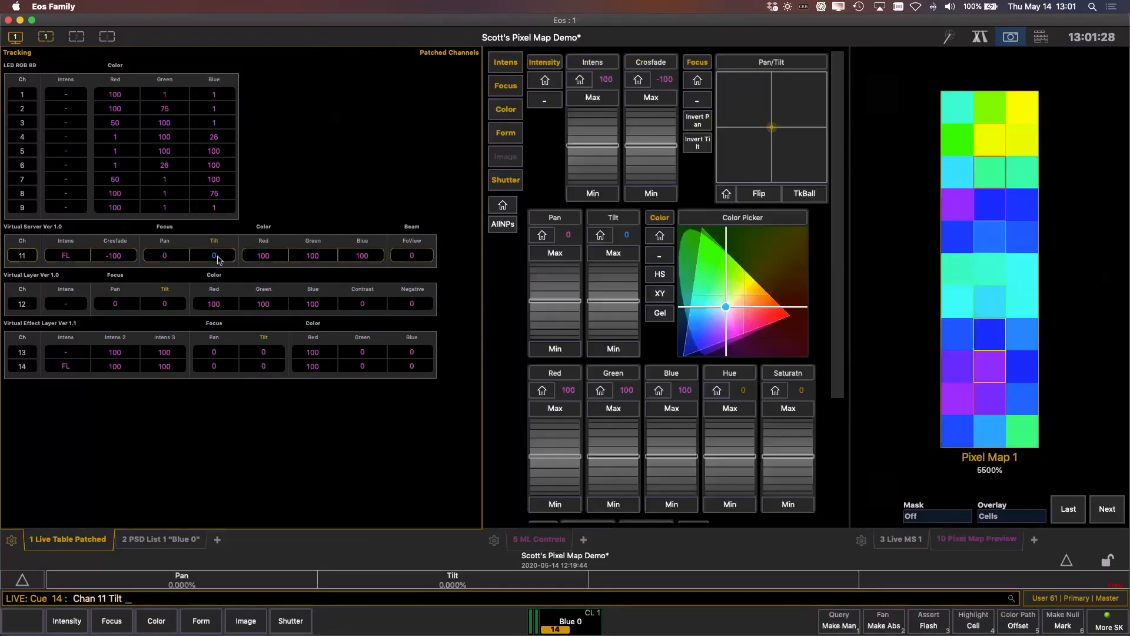
pyautogui.write('ect 2')
pyautogui.press('Return')
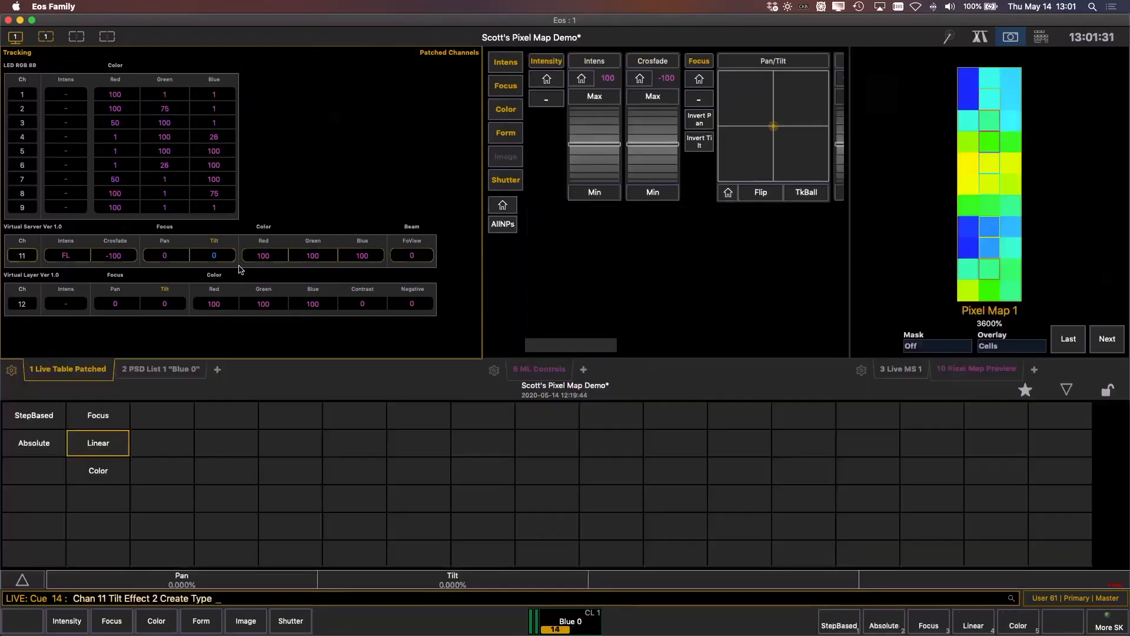
pyautogui.press('Return')
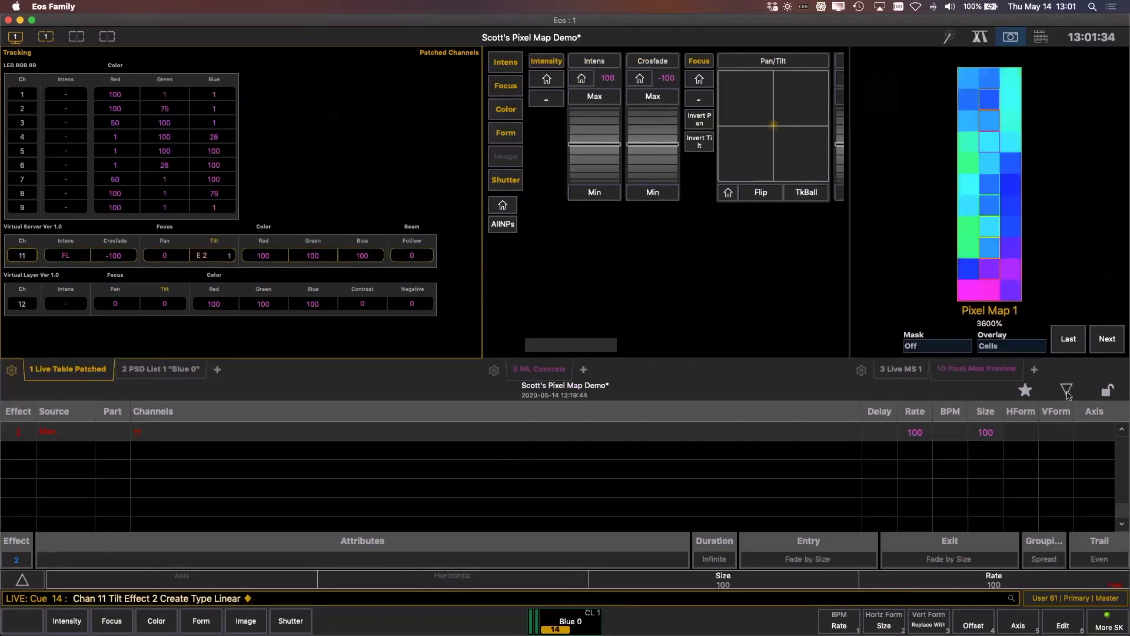
# Set the running Effect 2's size to 50, increase it to 500 and collapse the effect status area
pyautogui.click(992, 436)
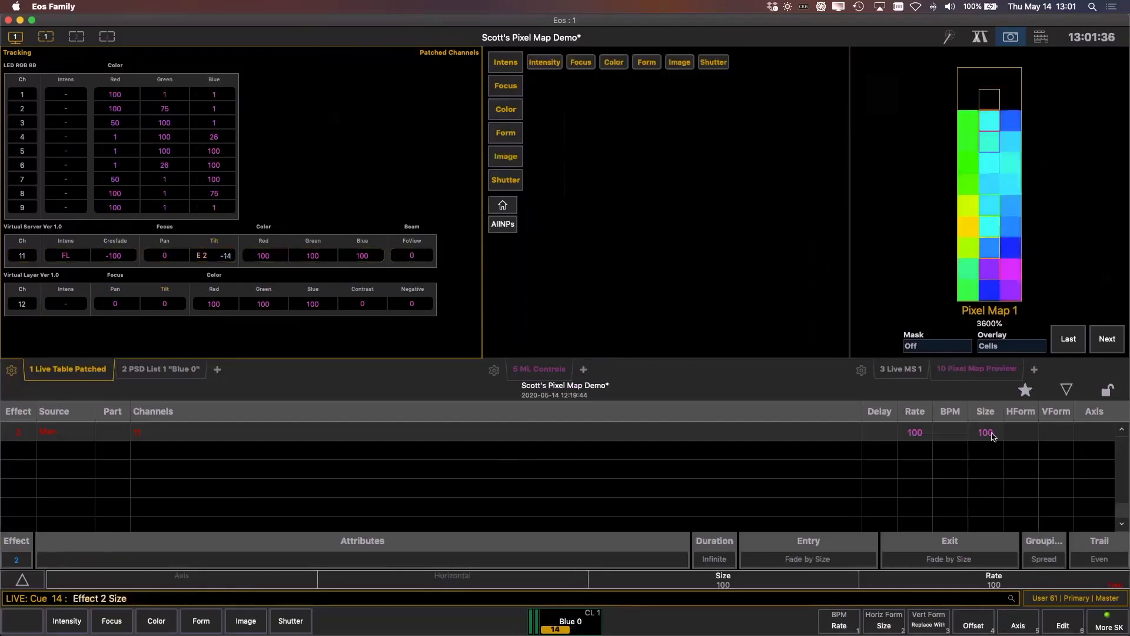
pyautogui.write('50')
pyautogui.press('Return')
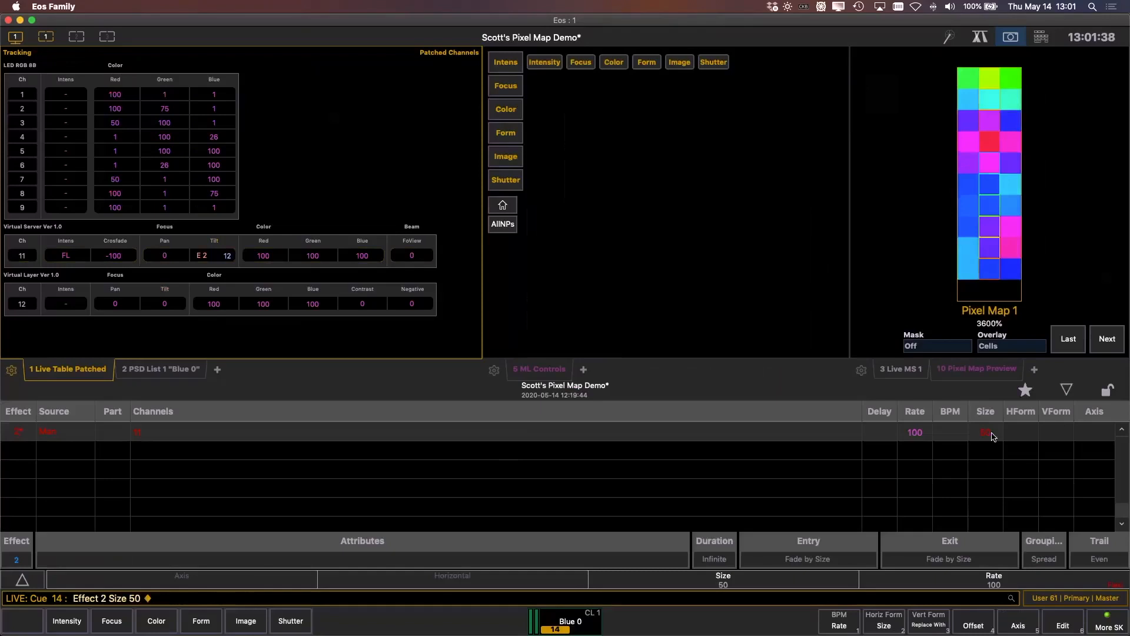
pyautogui.write('500')
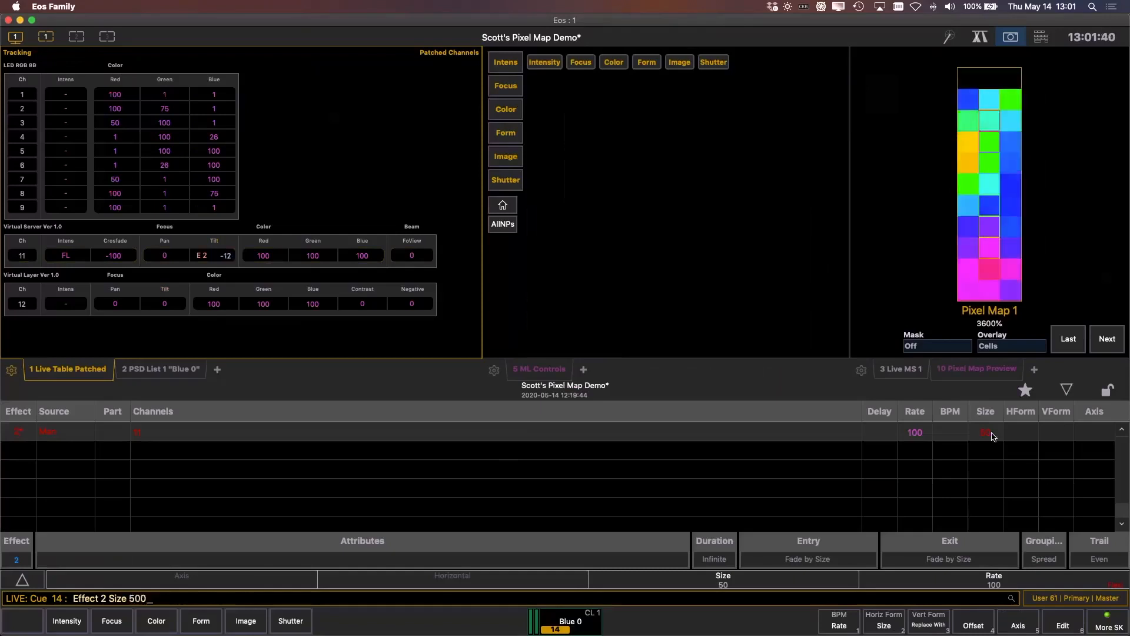
pyautogui.press('Return')
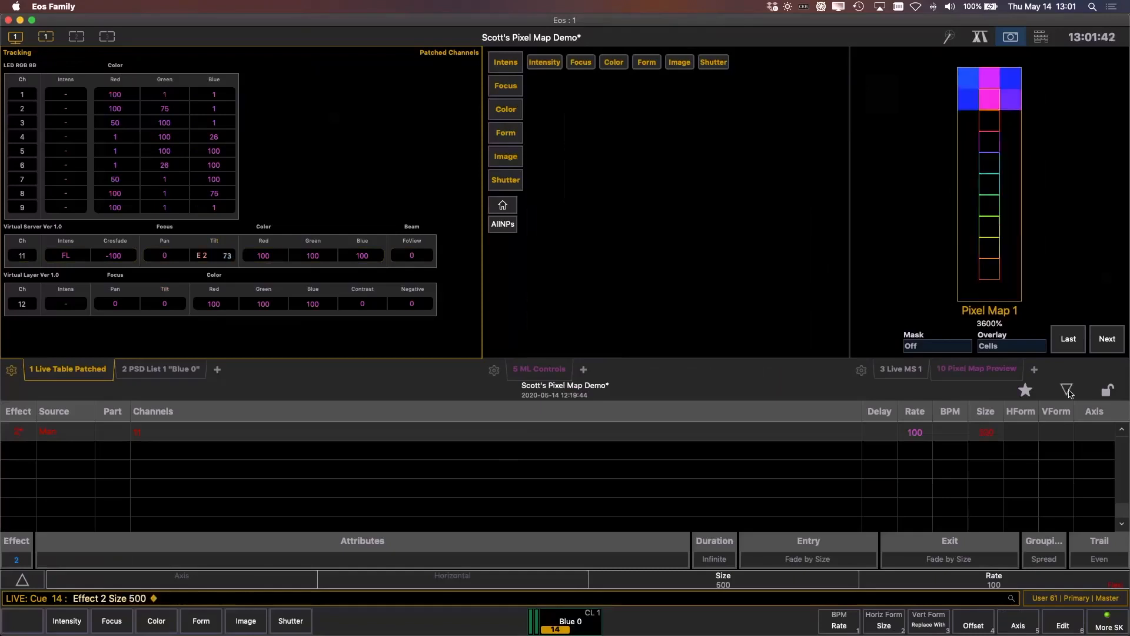
pyautogui.click(1067, 390)
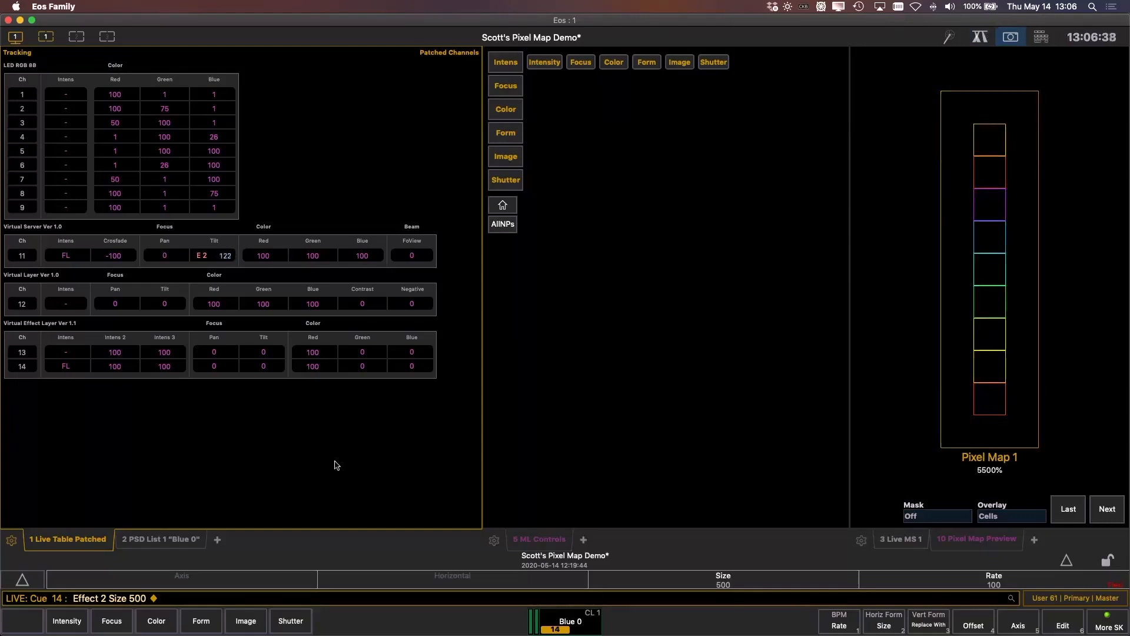
# Clear the command line and sneak the running tilt effect out of channel 11
pyautogui.press('BackSpace')
pyautogui.press('n')
pyautogui.press('Return')
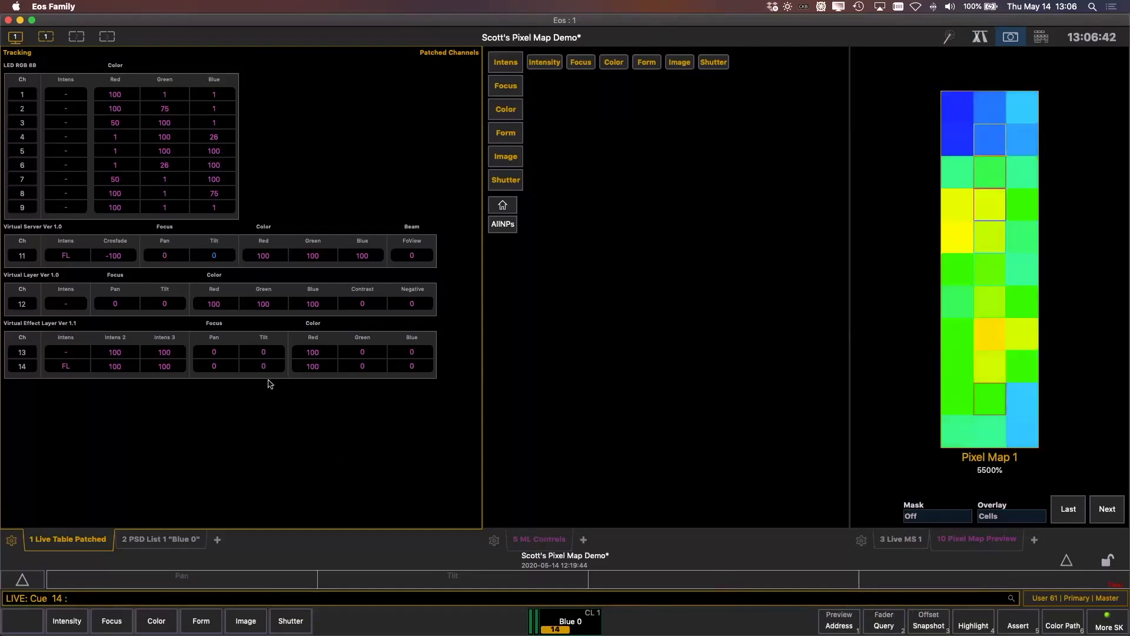
# Open the pixel map display, create Pixel Map 2 and bring the upper part of its empty grid into view
pyautogui.click(77, 36)
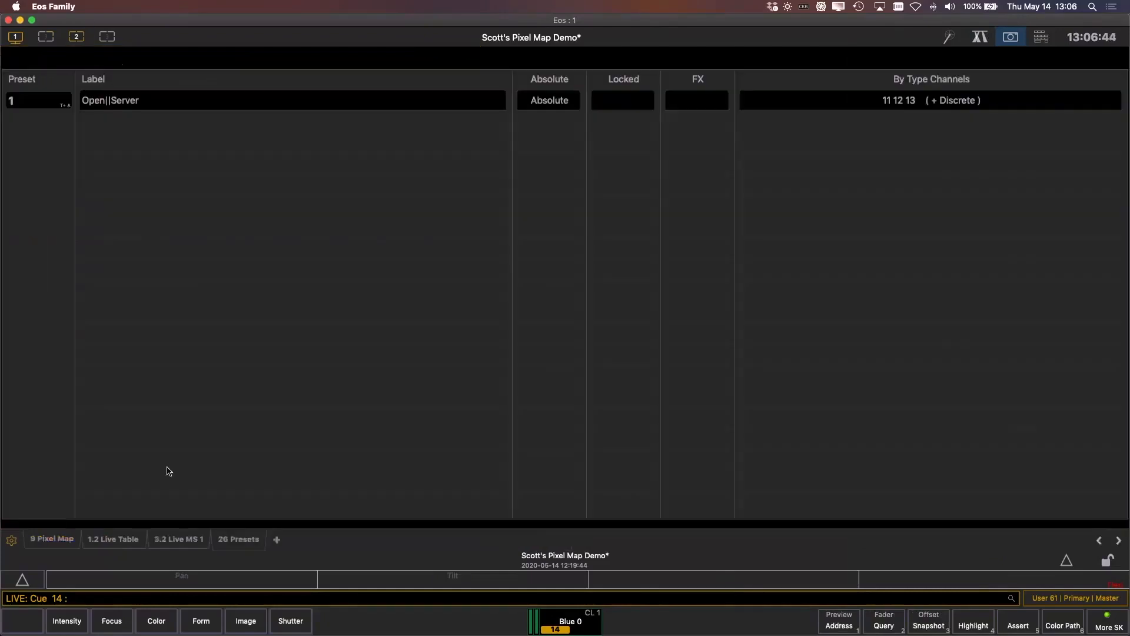
pyautogui.click(57, 542)
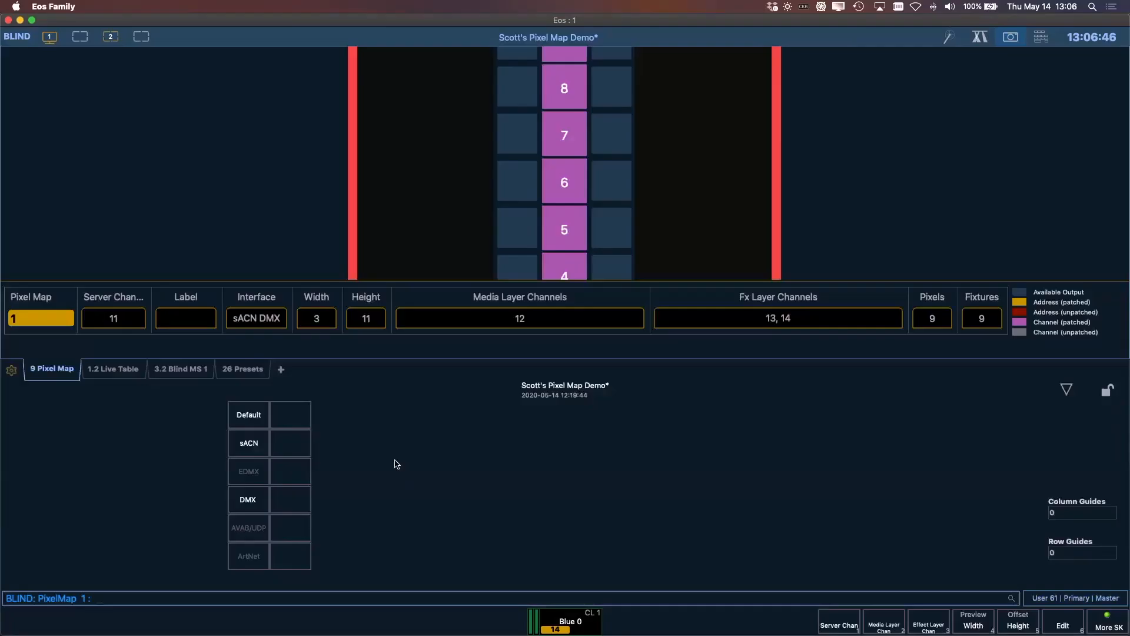
pyautogui.write('2')
pyautogui.press('Return')
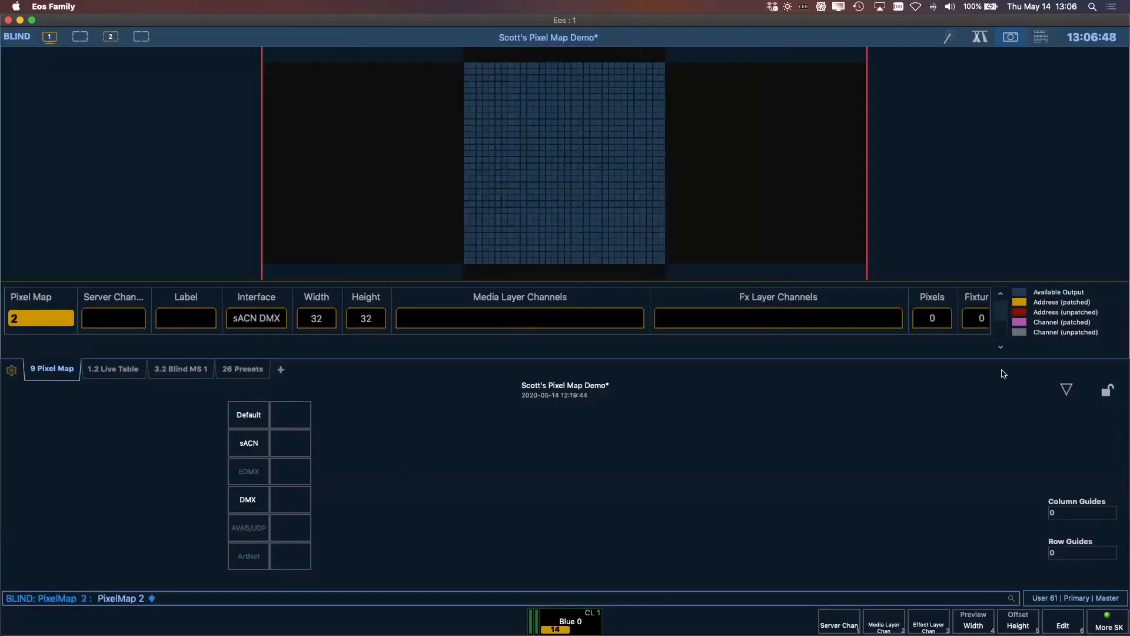
pyautogui.click(1066, 389)
pyautogui.scroll(3, 522, 136)
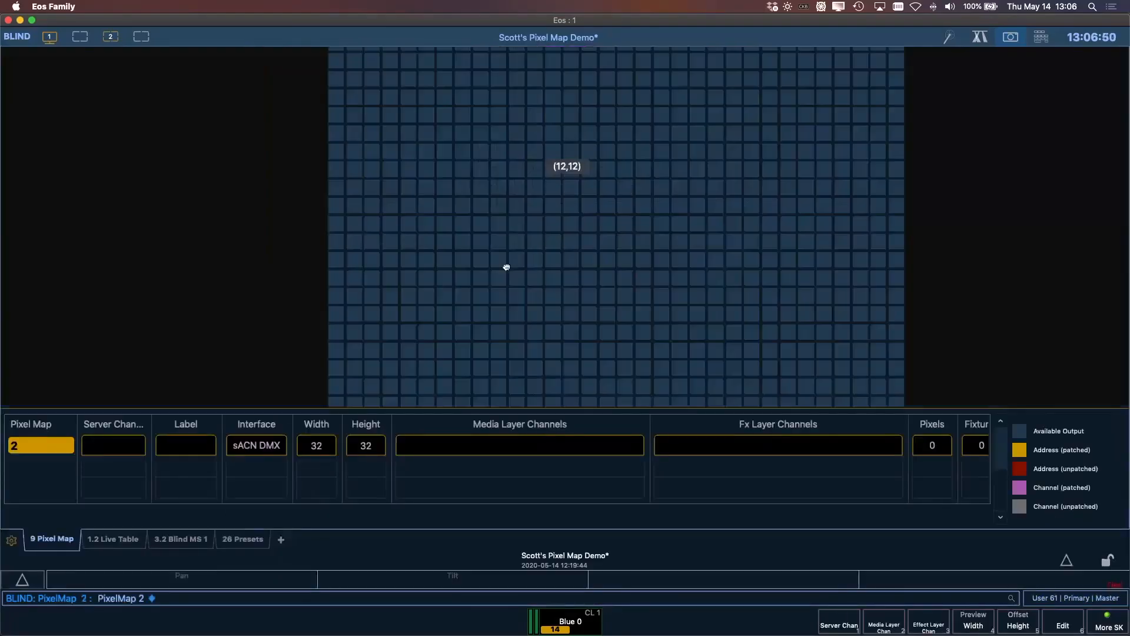
pyautogui.moveTo(490, 305); pyautogui.dragTo(438, 363)
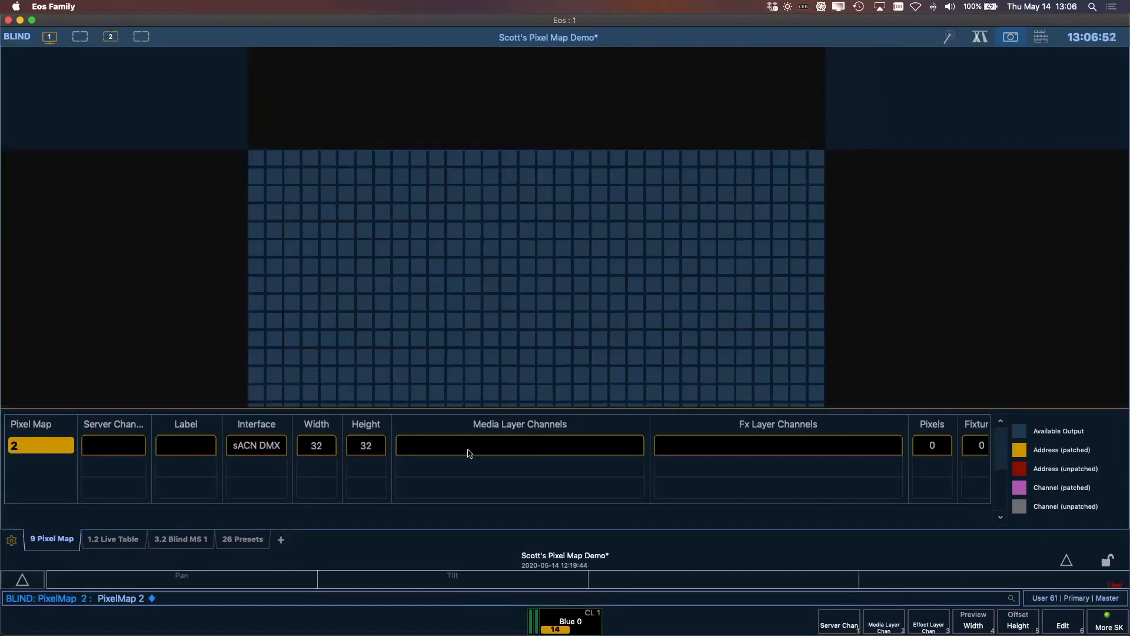
# Open the show's patch in its main Patch view with channels 51 through 52 selected
pyautogui.press('F1')
pyautogui.hotkey('alt', 'p')
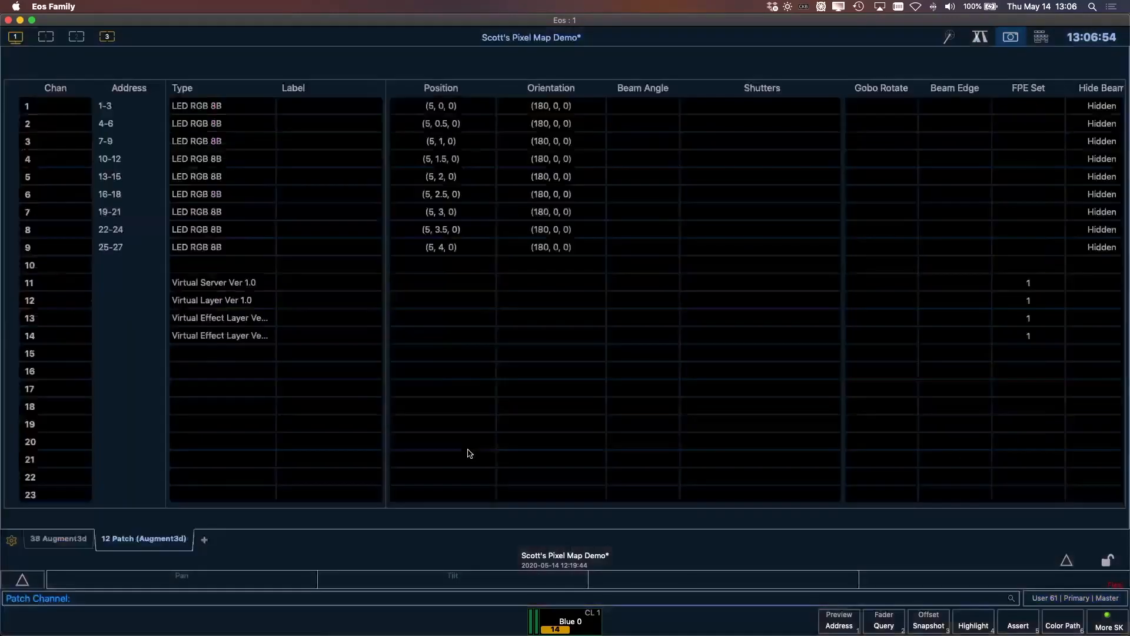
pyautogui.write('5')
pyautogui.press('Return')
pyautogui.write('1')
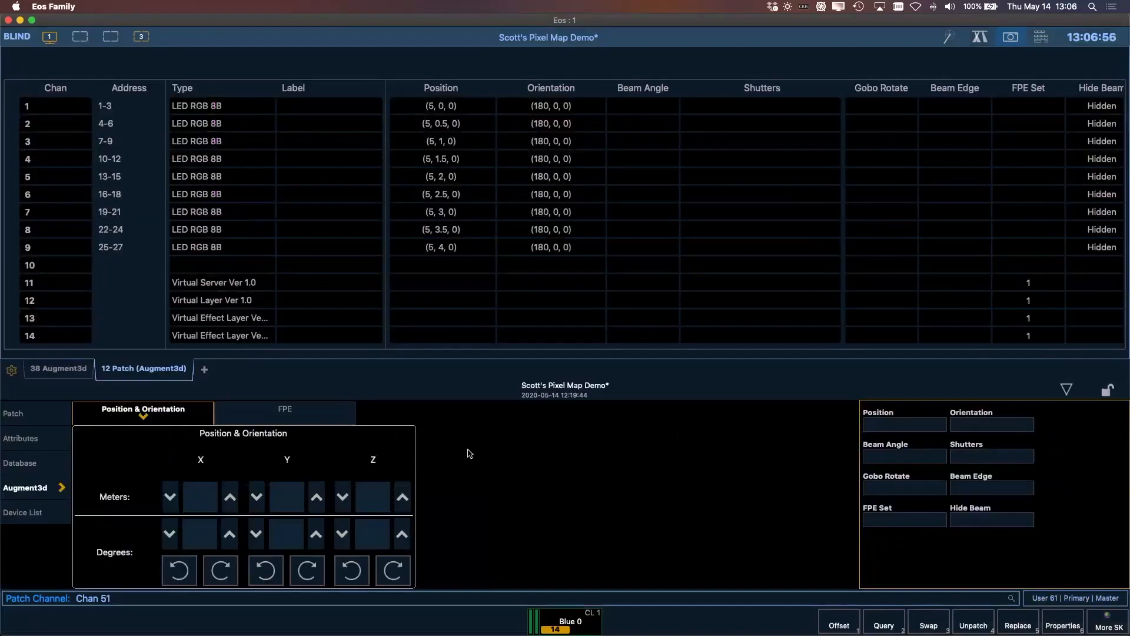
pyautogui.write('t52')
pyautogui.press('Return')
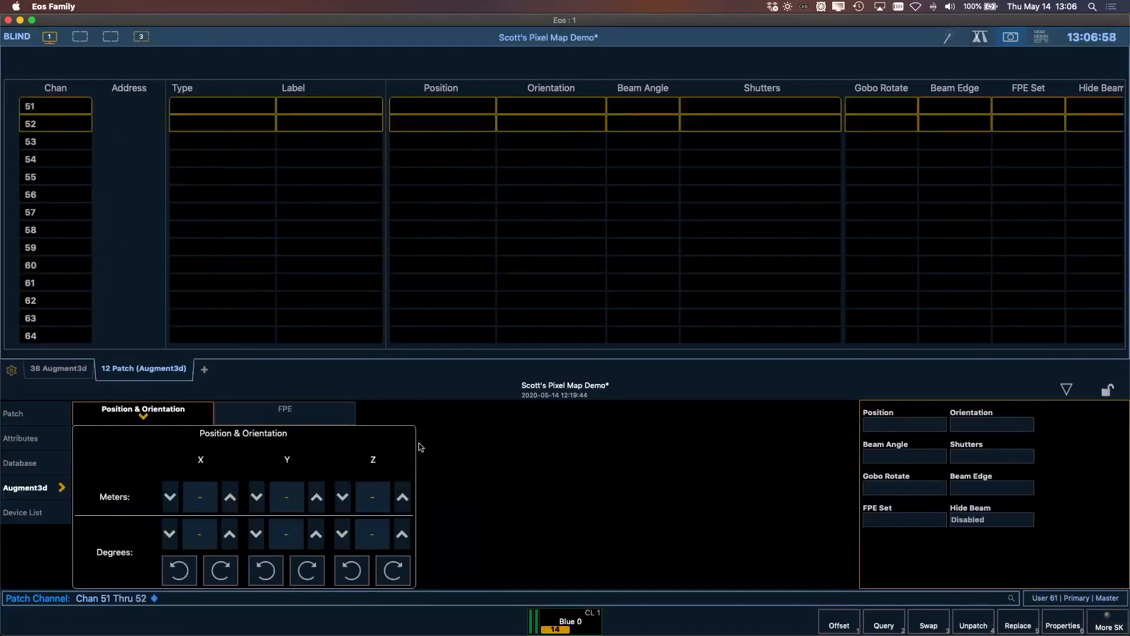
pyautogui.click(34, 419)
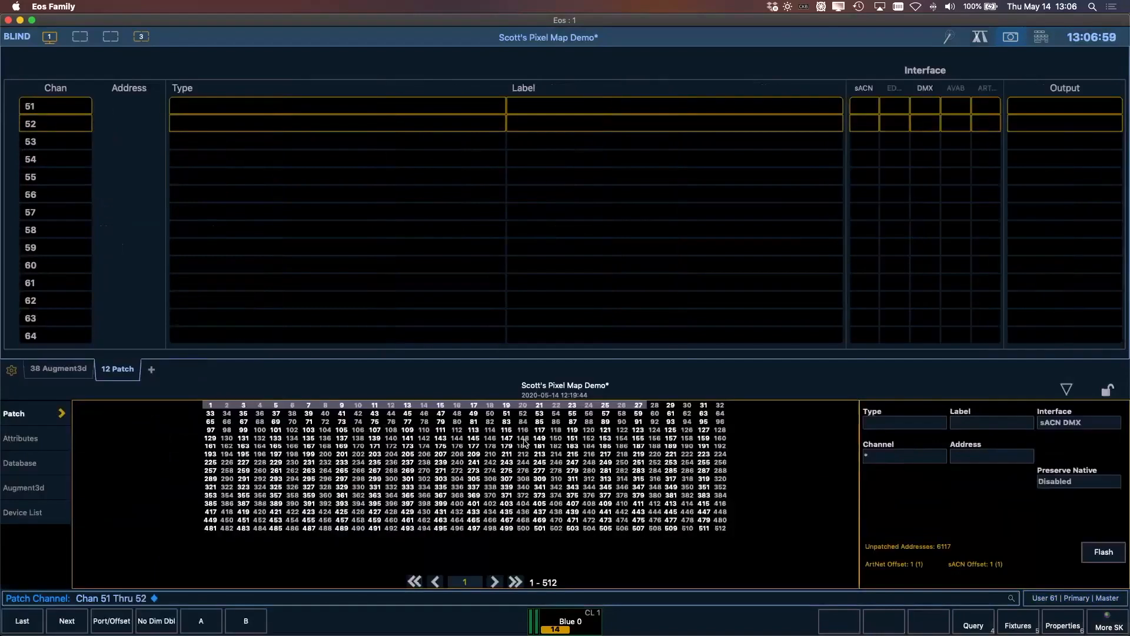
# Search the fixture library for "color source linear mc" and set channels 51 and 52 to ColorSource Linear DB 4 Cell Dir MC
pyautogui.click(896, 425)
pyautogui.click(196, 624)
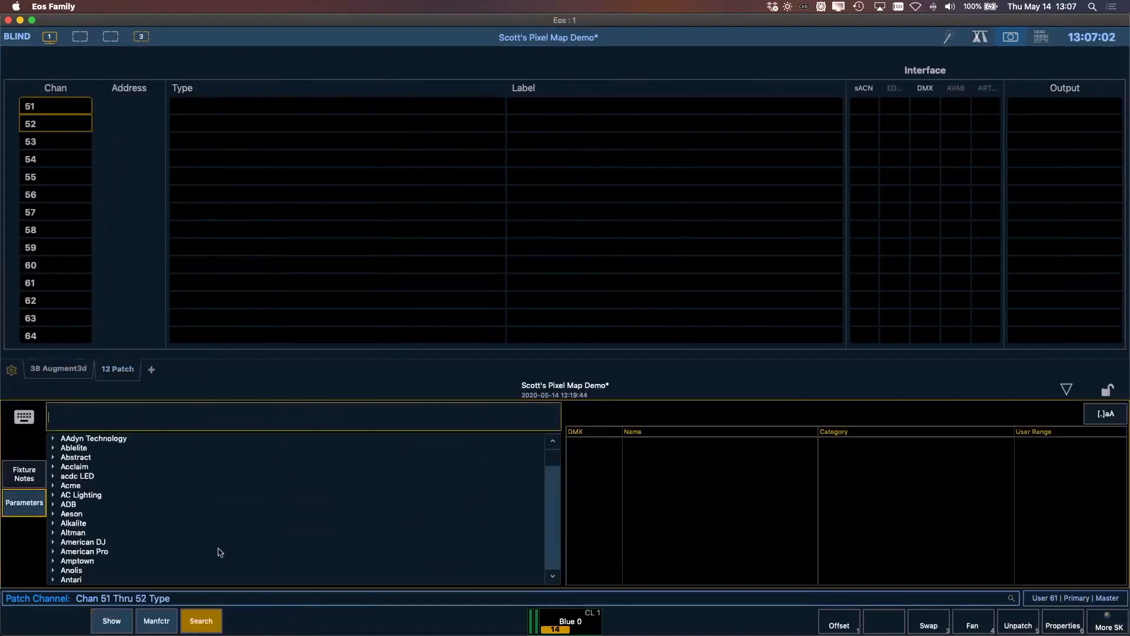
pyautogui.write('col')
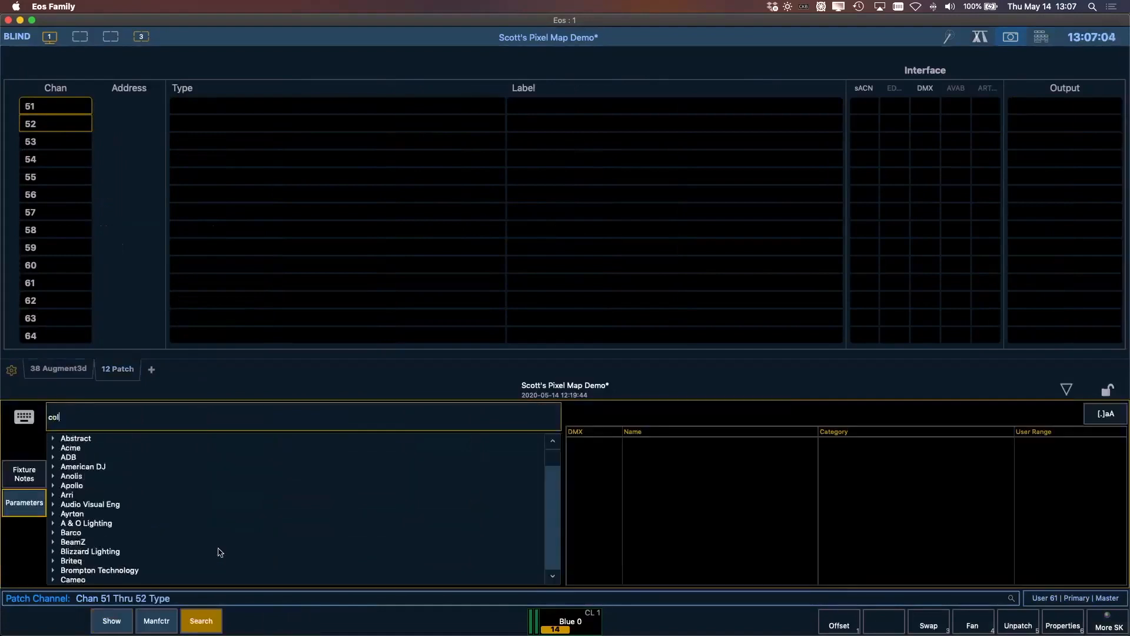
pyautogui.write('or source linear mc')
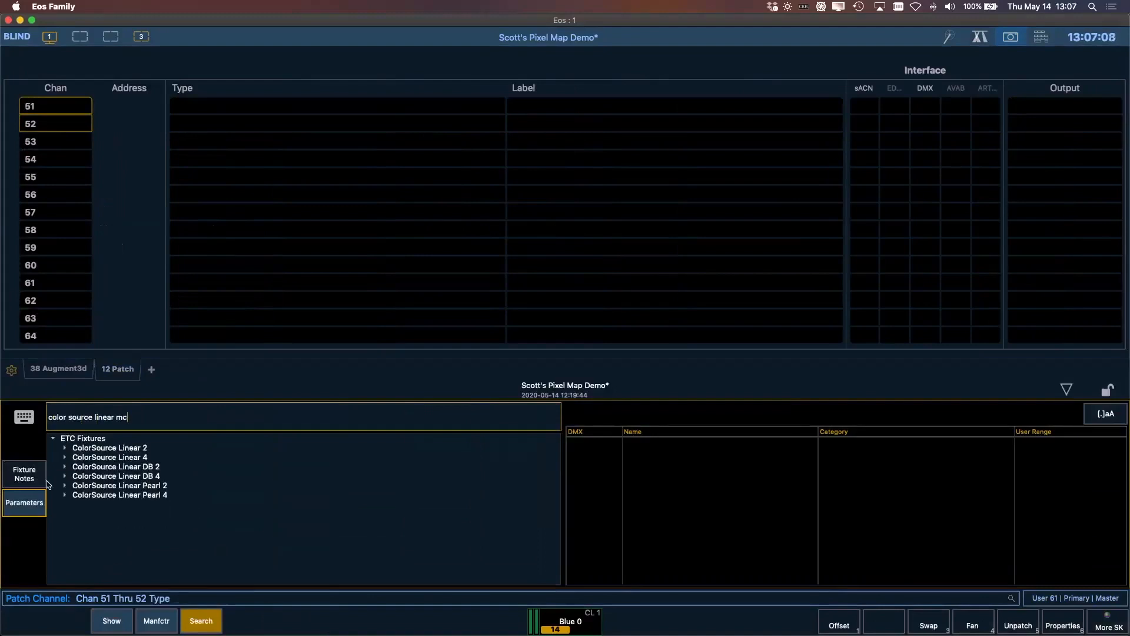
pyautogui.click(65, 476)
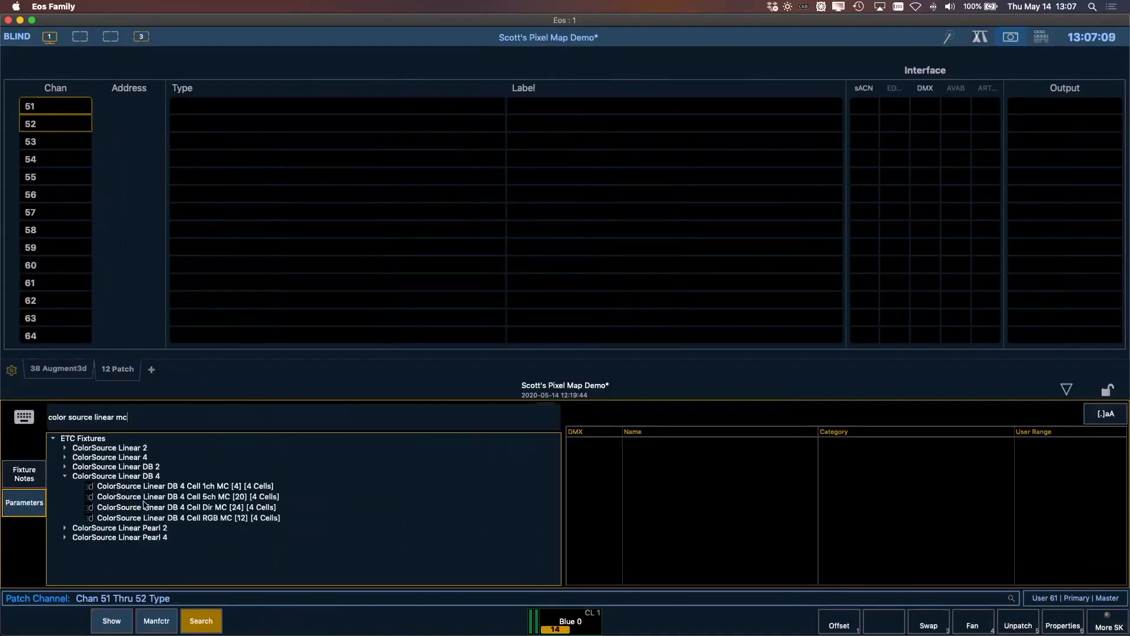
pyautogui.click(180, 508)
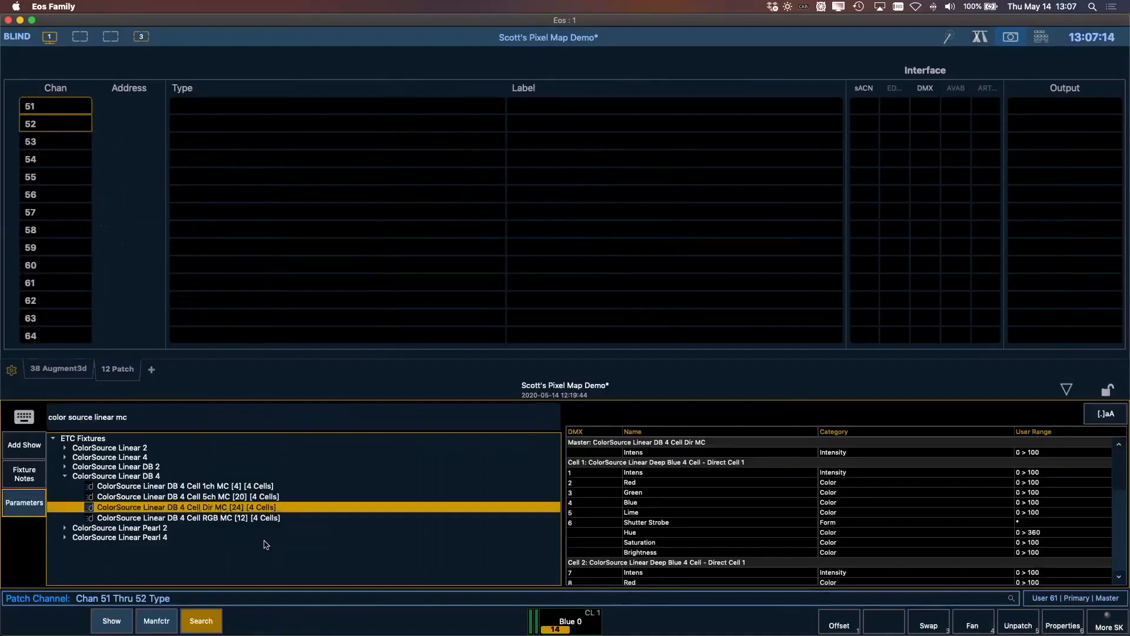
pyautogui.press('Return')
# Patch channels 51 and 52 starting at address 2/1
pyautogui.write('a2/')
pyautogui.write('1')
pyautogui.press('Return')
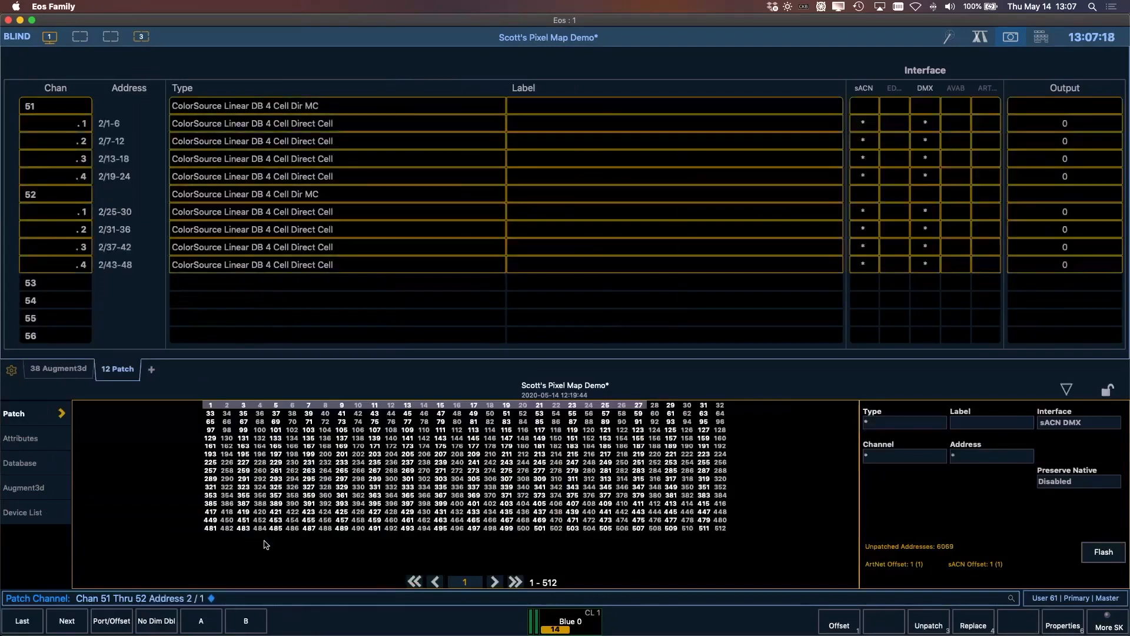
# Leave the patch, return to the Pixel Map 2 display and start editing its layout
pyautogui.press('F1')
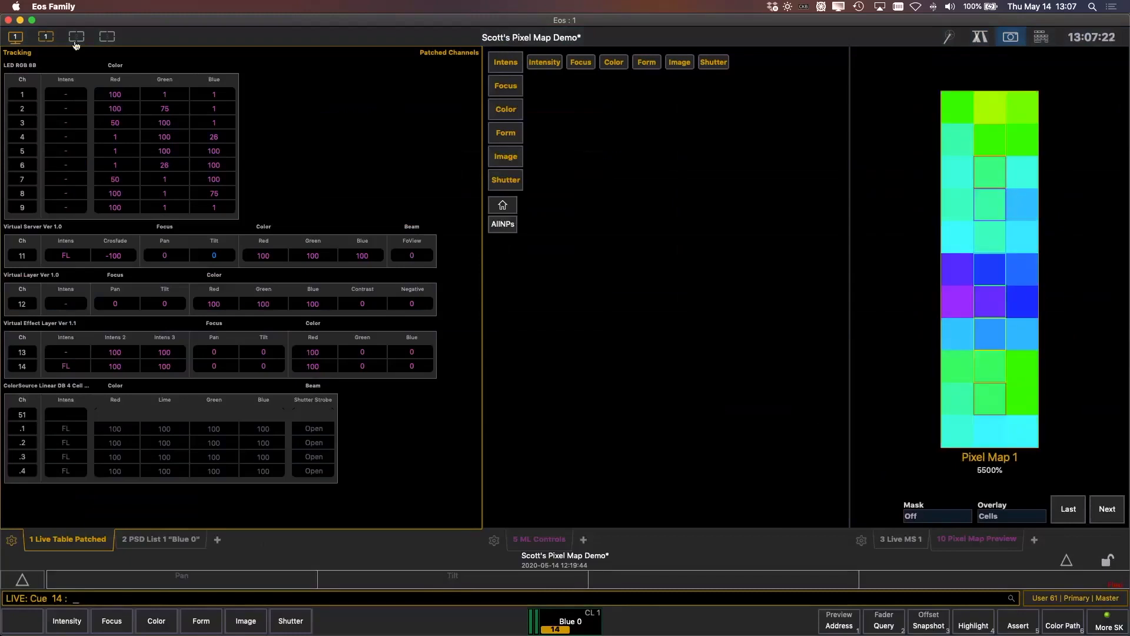
pyautogui.click(76, 39)
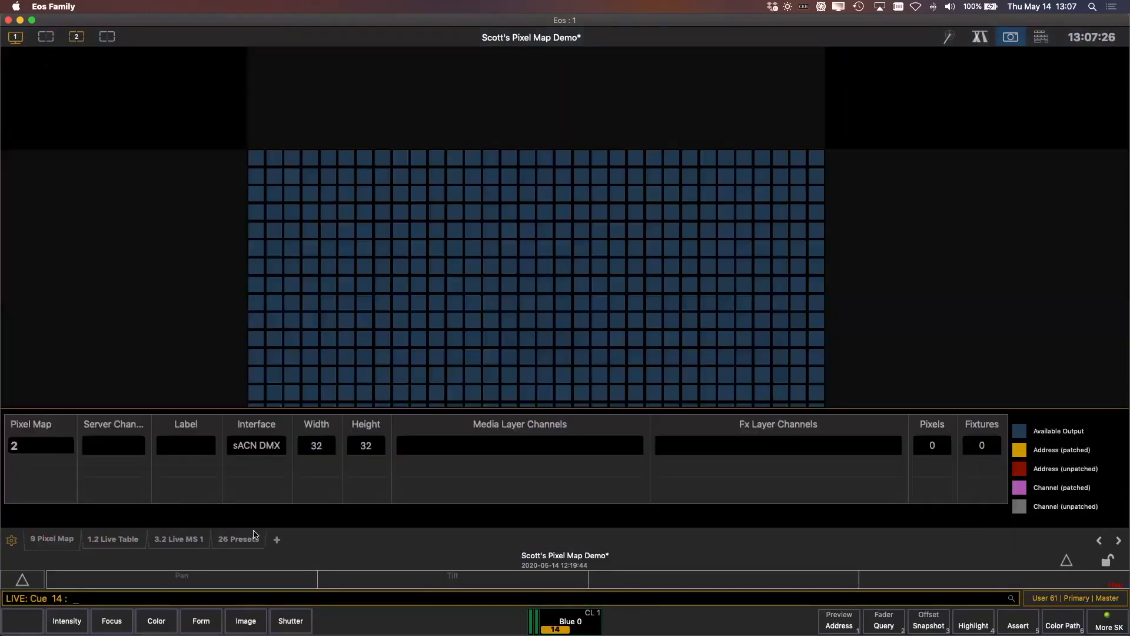
pyautogui.click(67, 541)
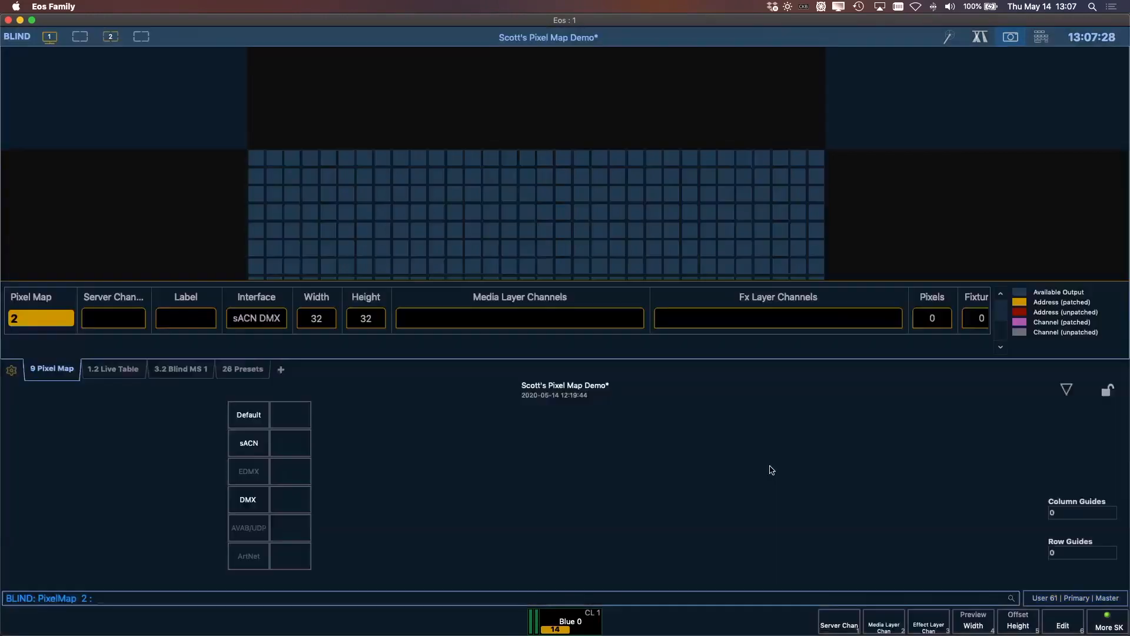
pyautogui.click(1063, 625)
pyautogui.click(1064, 626)
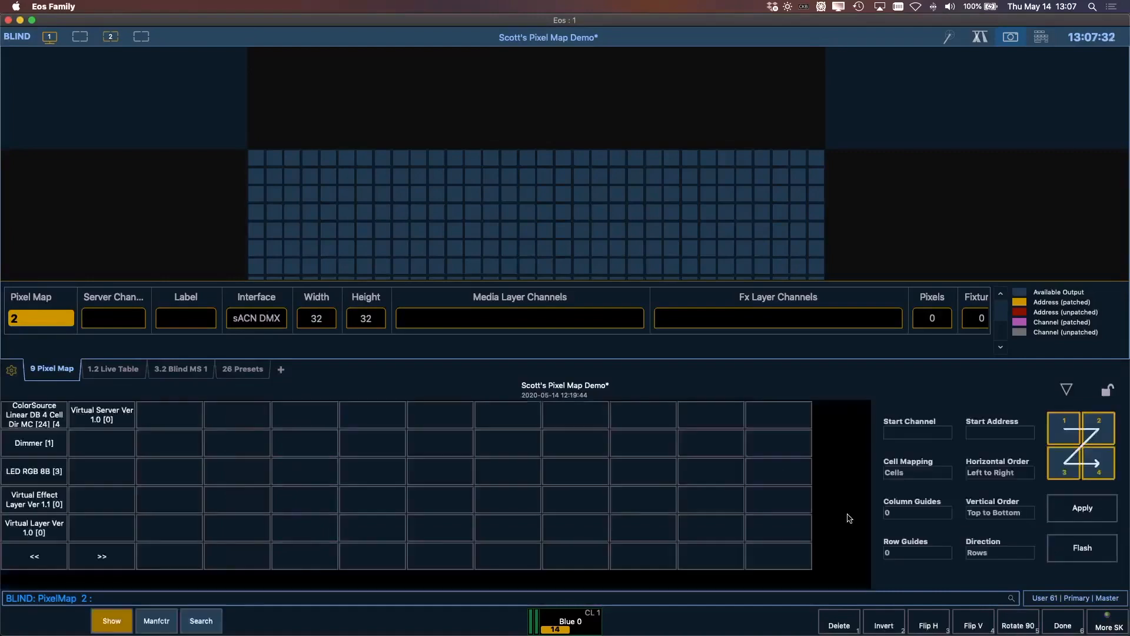
# Fill the first pixel row of Pixel Map 2 with channels starting at 51, using the Cells cell mapping
pyautogui.moveTo(235, 126); pyautogui.dragTo(846, 166)
pyautogui.click(899, 438)
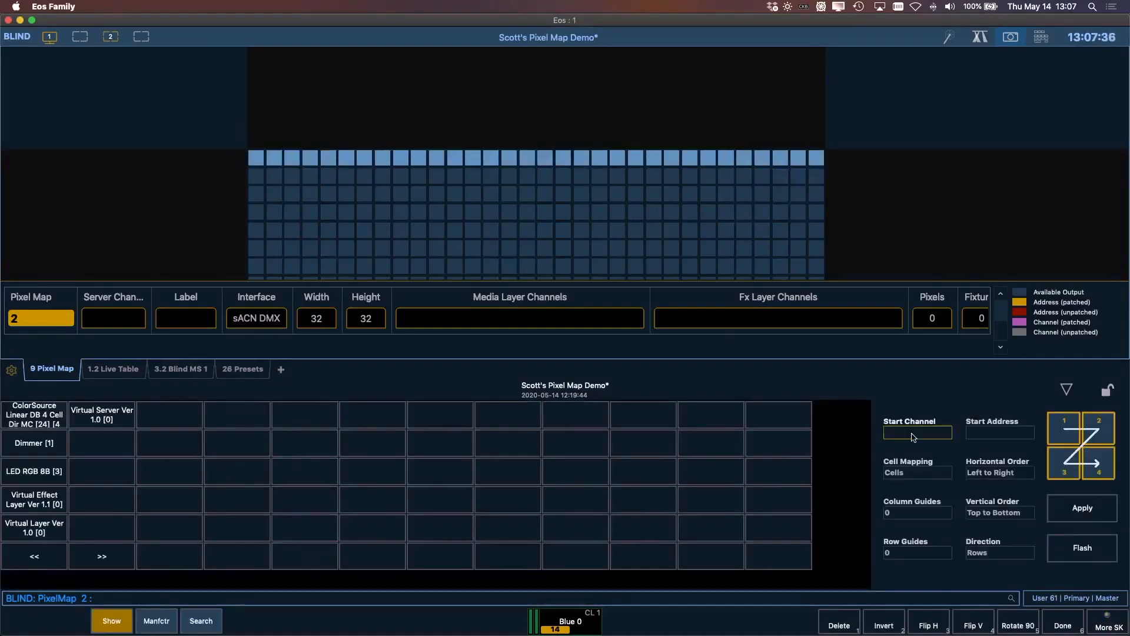
pyautogui.write('51')
pyautogui.click(919, 475)
pyautogui.click(919, 474)
pyautogui.click(919, 474)
pyautogui.click(1088, 512)
pyautogui.click(1089, 511)
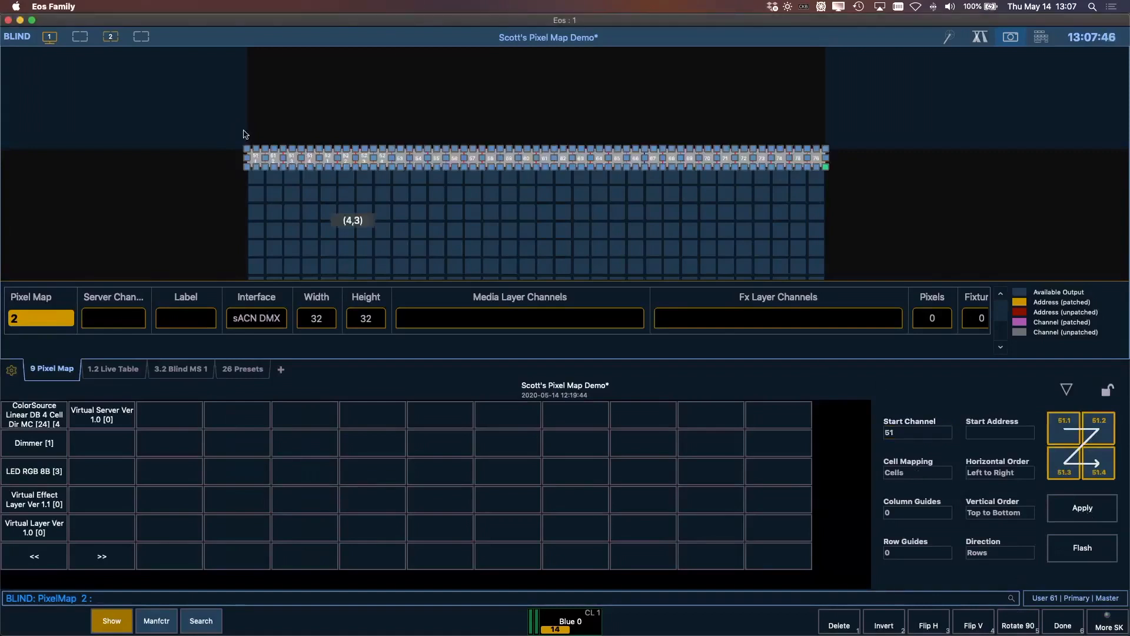
# Finish editing Pixel Map 2 and examine the channel and cell assignments along its first row
pyautogui.scroll(5, 244, 133)
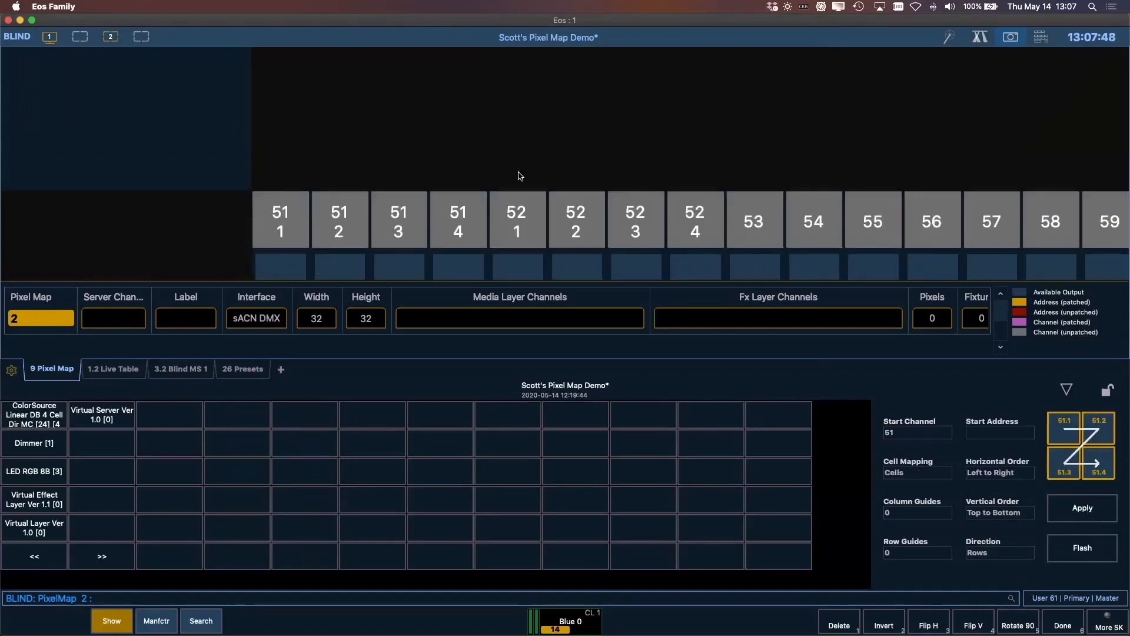
pyautogui.moveTo(569, 156); pyautogui.dragTo(455, 126)
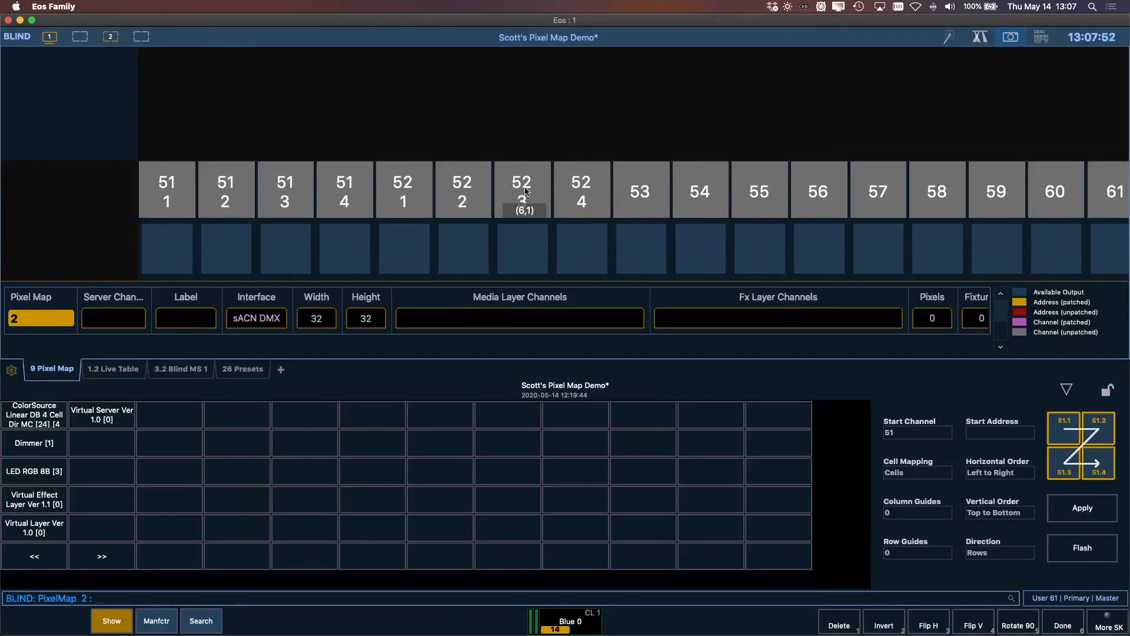
pyautogui.moveTo(606, 152); pyautogui.dragTo(467, 139)
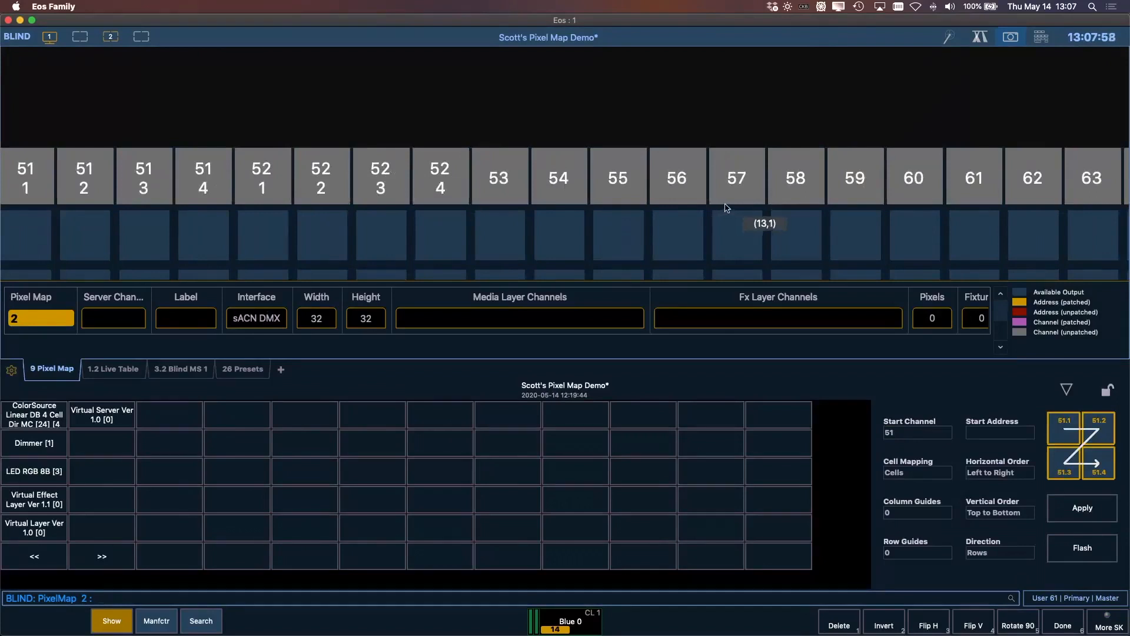
pyautogui.moveTo(877, 238); pyautogui.dragTo(640, 222)
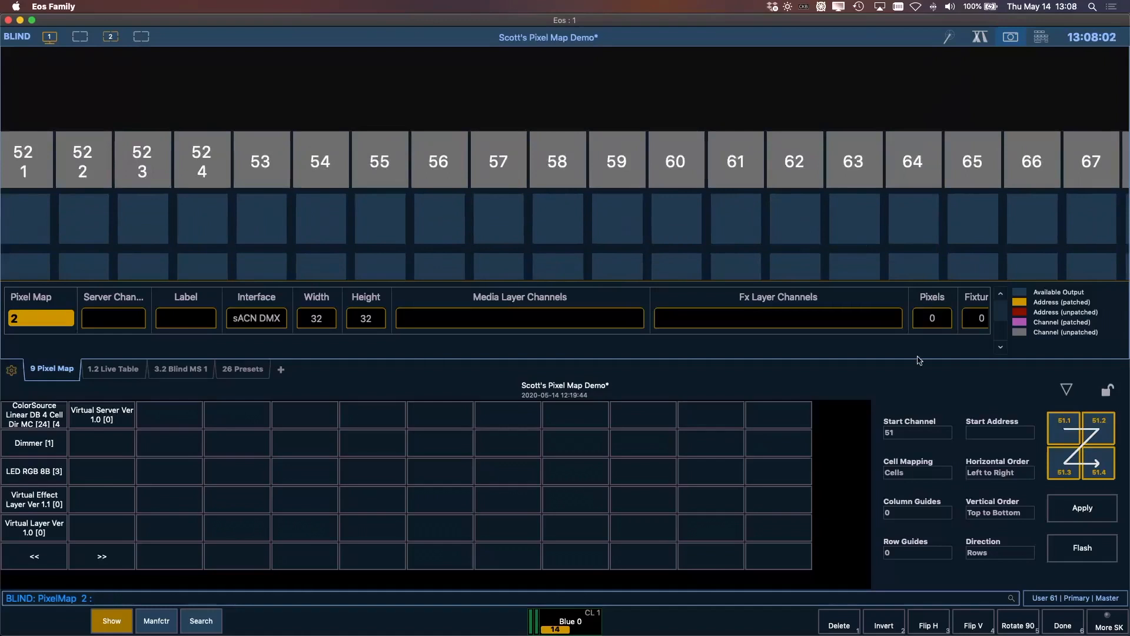
pyautogui.click(1056, 623)
pyautogui.moveTo(372, 219); pyautogui.dragTo(637, 212)
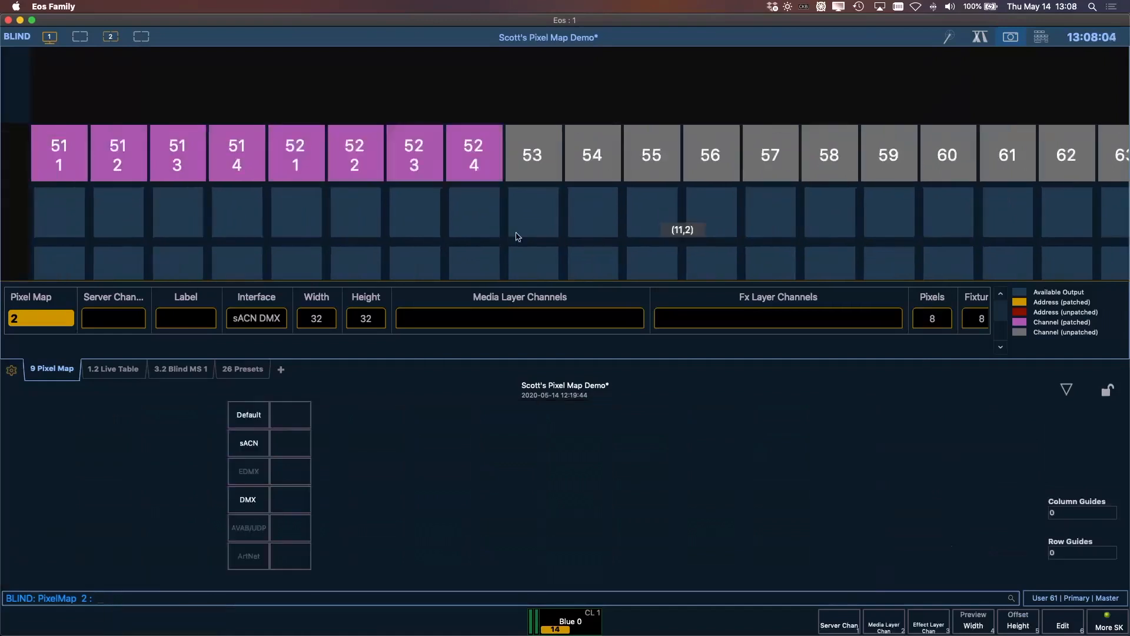
pyautogui.moveTo(491, 227); pyautogui.dragTo(616, 226)
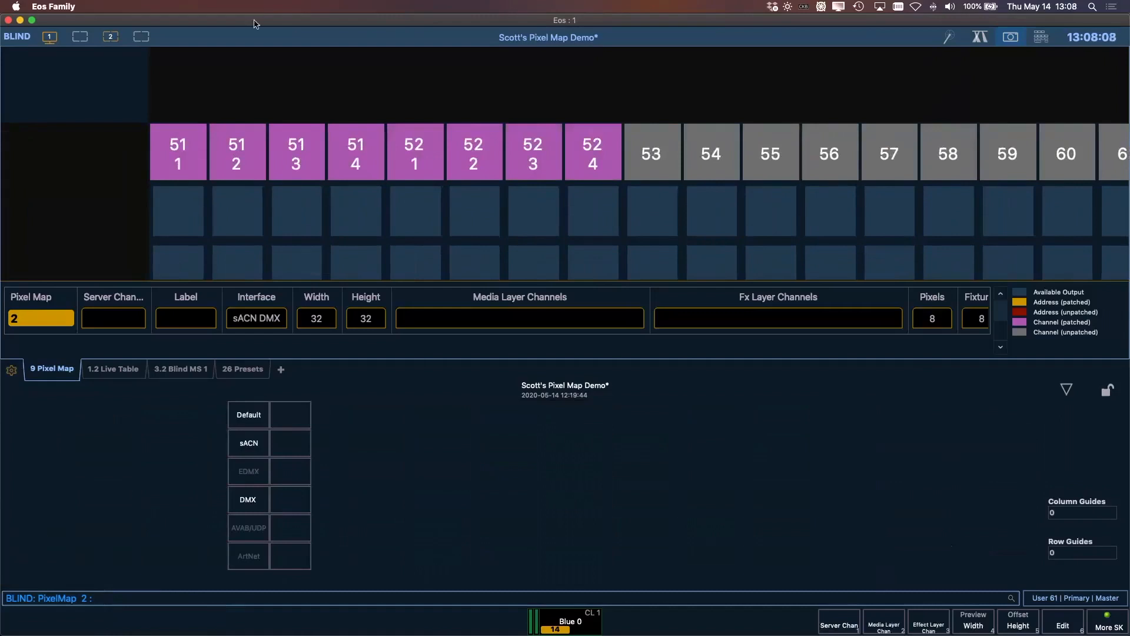
pyautogui.click(1067, 389)
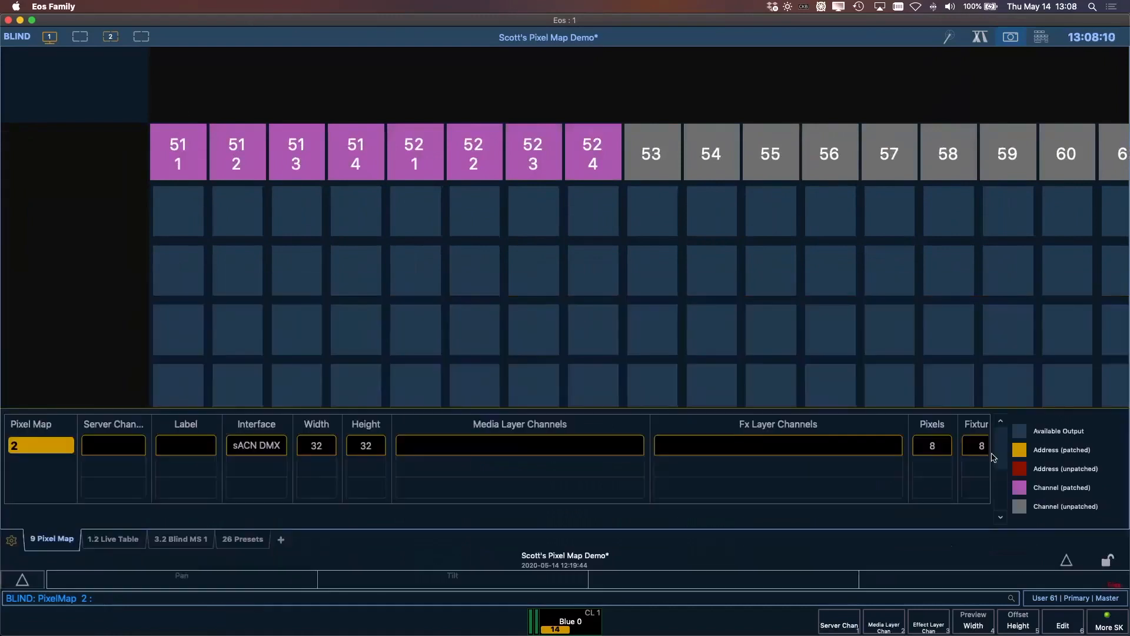
pyautogui.moveTo(514, 268); pyautogui.dragTo(530, 310)
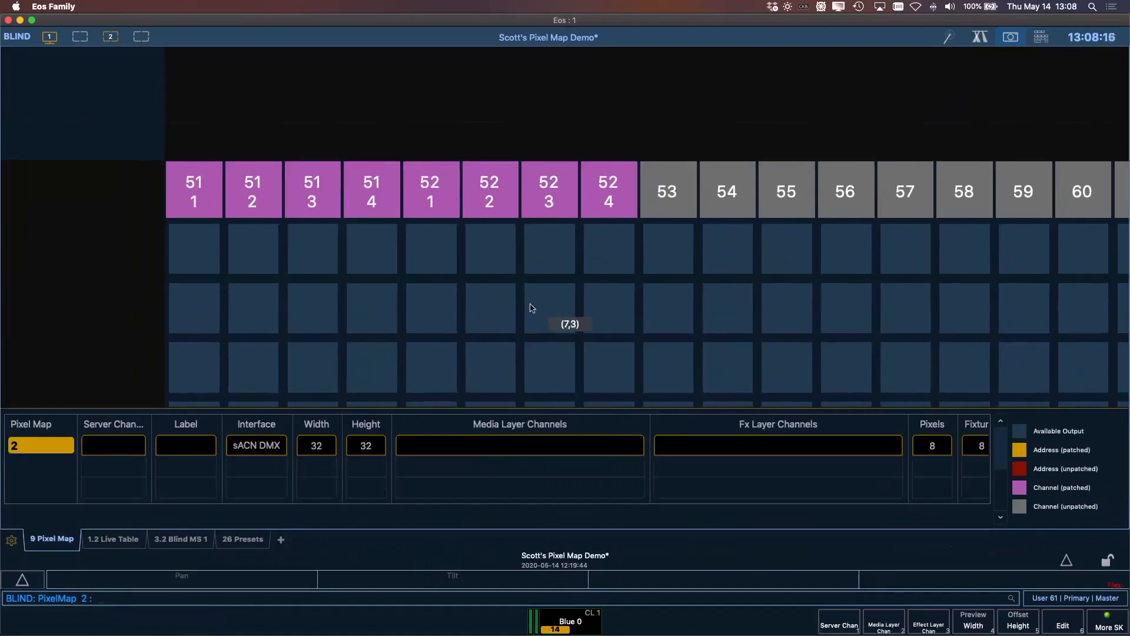
# Return to live and switch the pixel map preview to Pixel Map 2
pyautogui.click(80, 37)
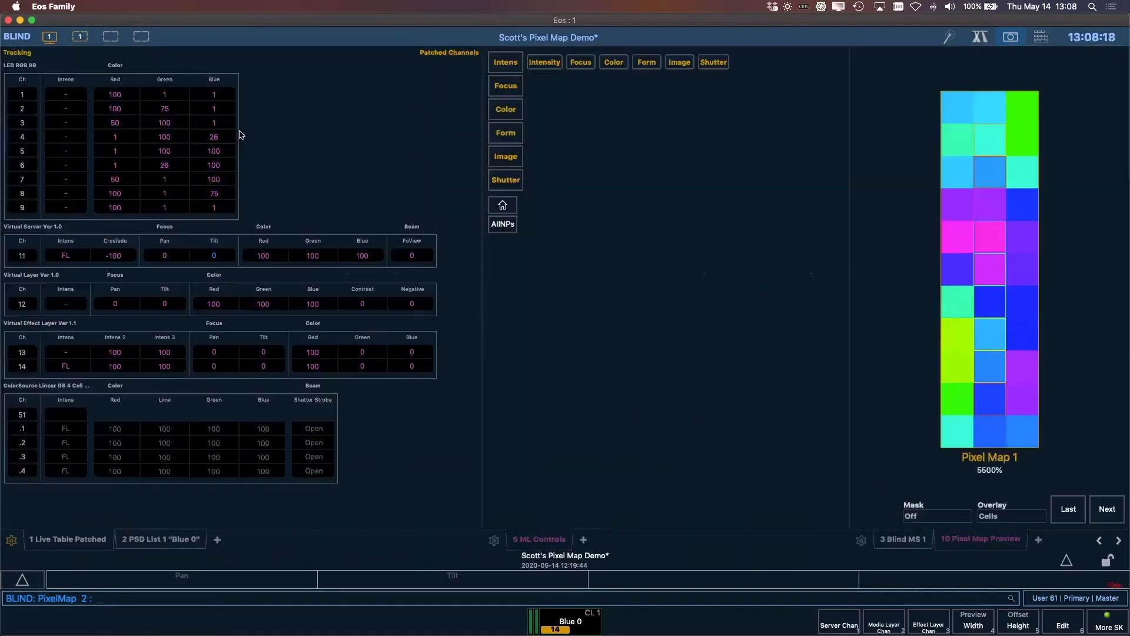
pyautogui.press('F1')
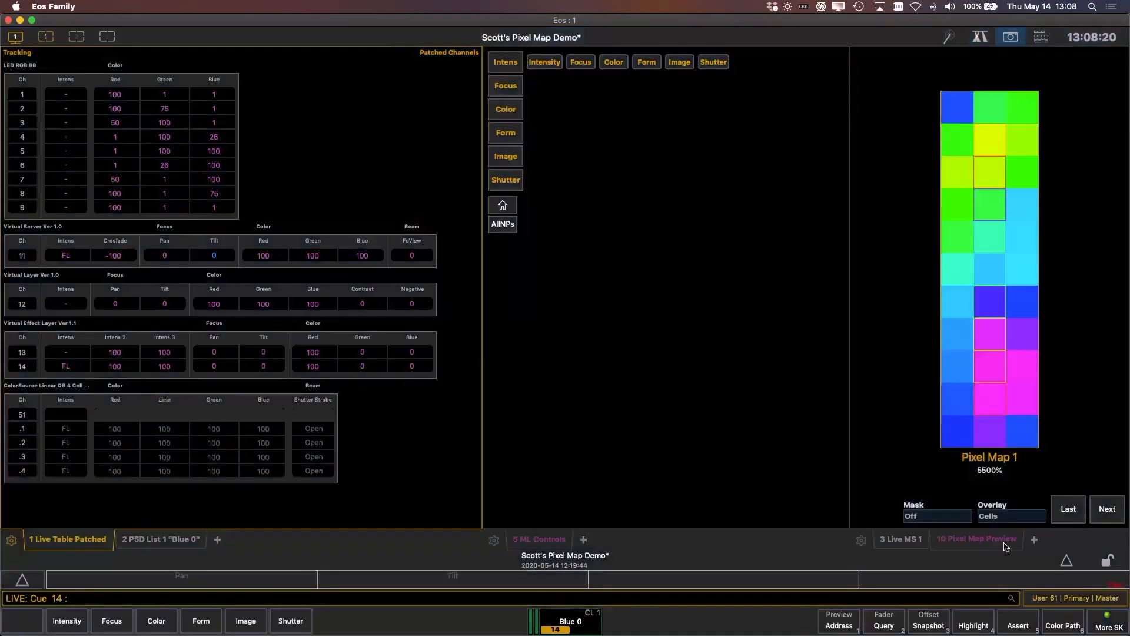
pyautogui.click(1109, 512)
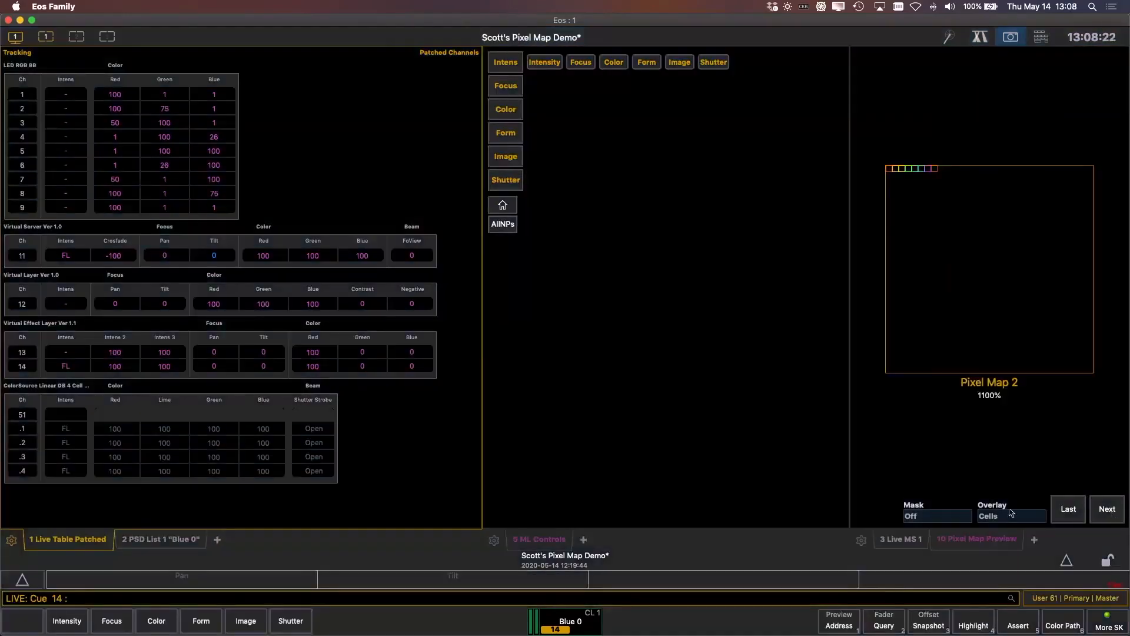
# Set Pixel Map 2's width to 6 and height to 3, and check the new size in the live preview
pyautogui.moveTo(81, 39)
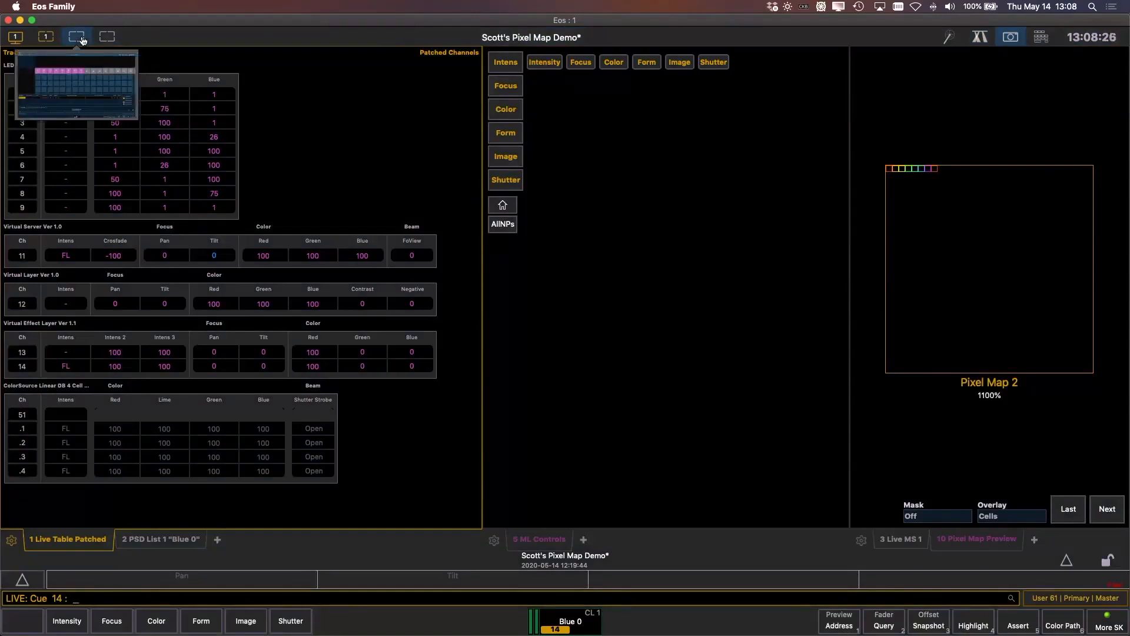
pyautogui.click(82, 39)
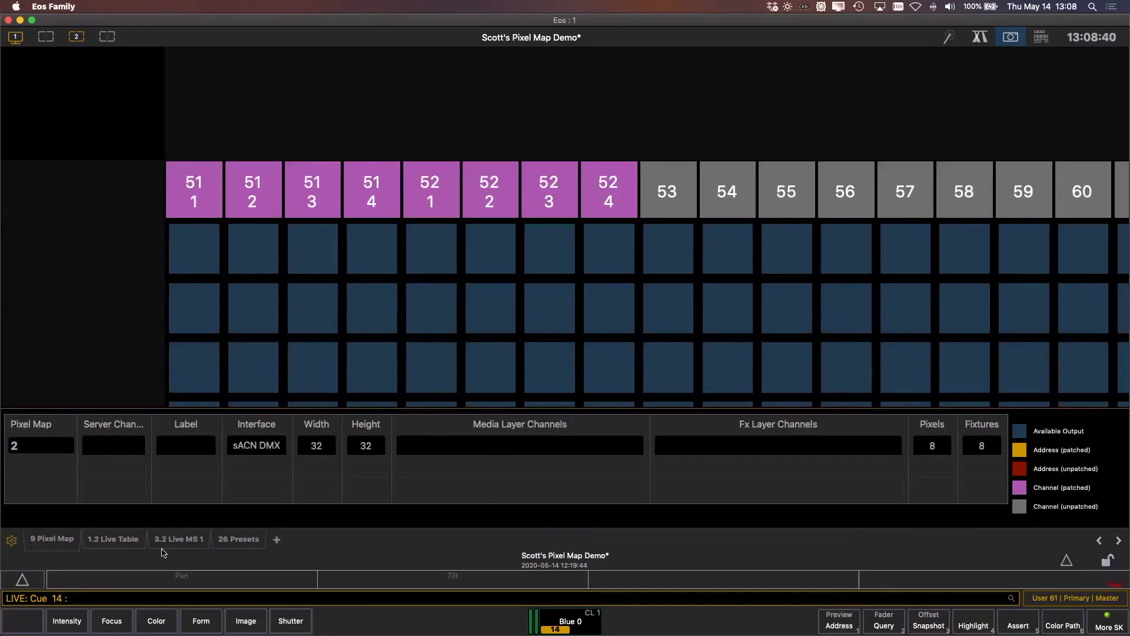
pyautogui.click(58, 539)
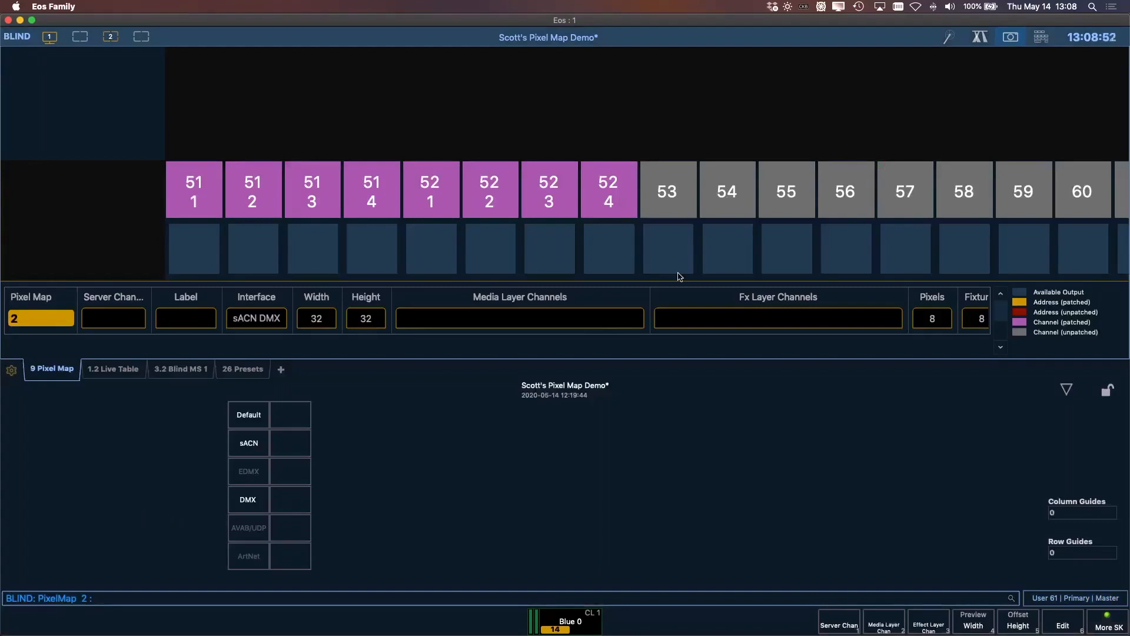
pyautogui.click(328, 326)
pyautogui.write('65')
pyautogui.press('BackSpace')
pyautogui.press('Return')
pyautogui.click(382, 321)
pyautogui.write('3')
pyautogui.press('Return')
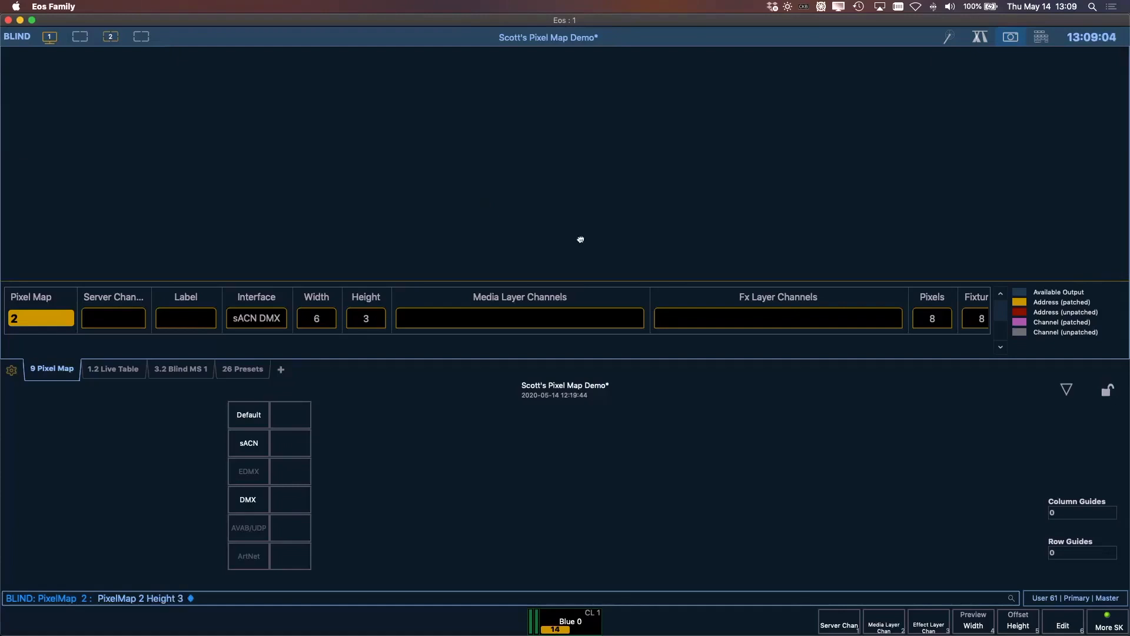
pyautogui.press('F1')
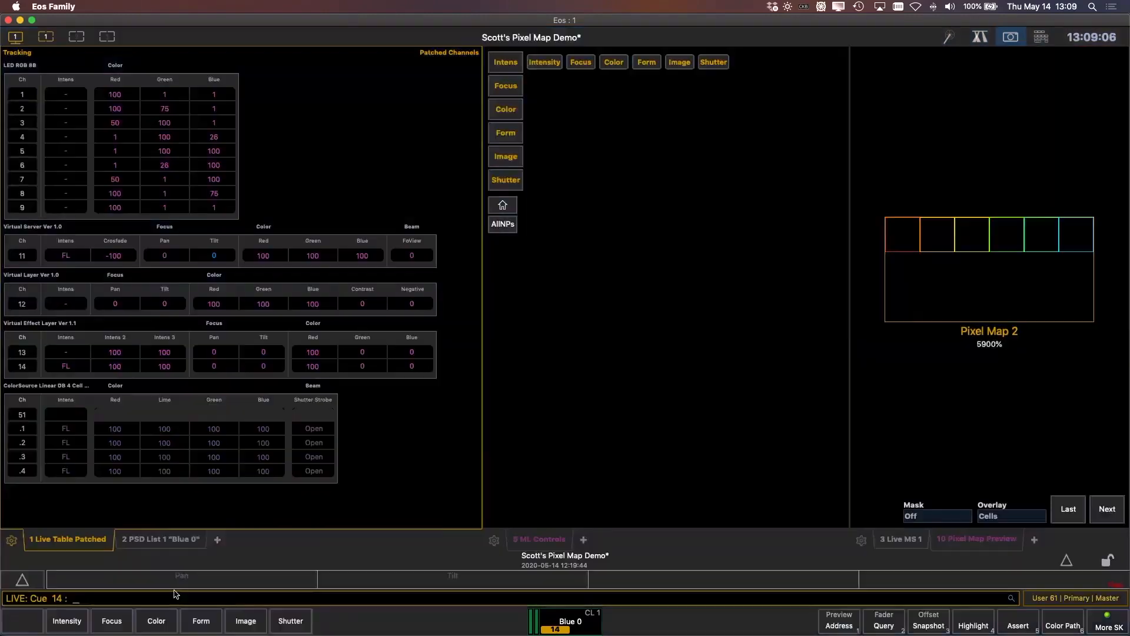
# Reopen Pixel Map 2 in blind for editing and delete all its unpatched channel pixels, from channel 53 onward
pyautogui.press('F2')
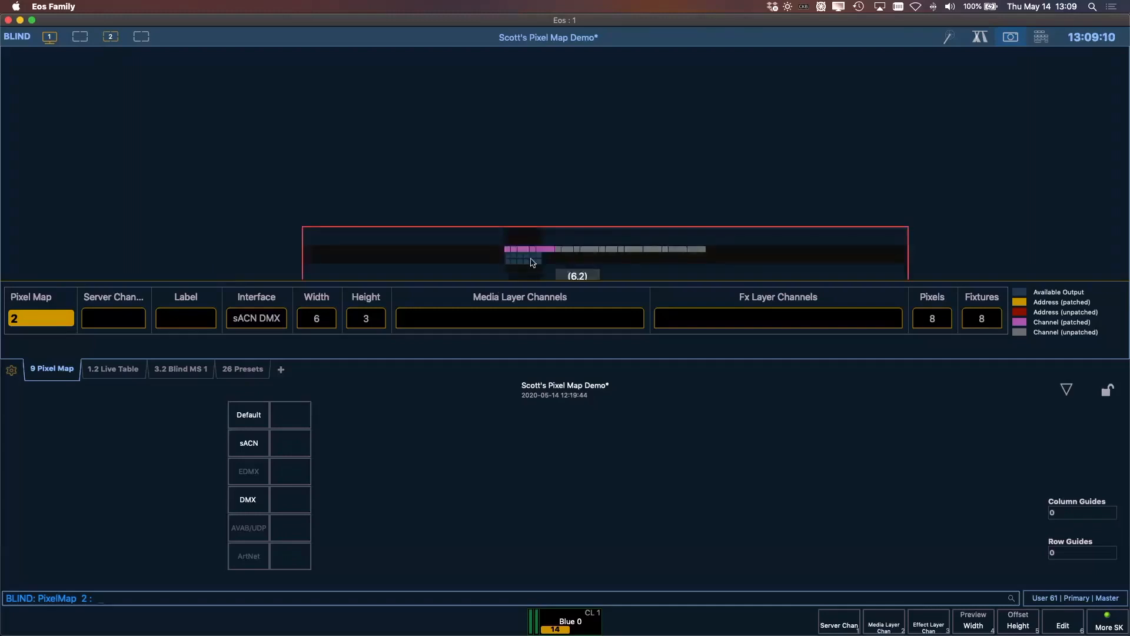
pyautogui.scroll(5, 521, 265)
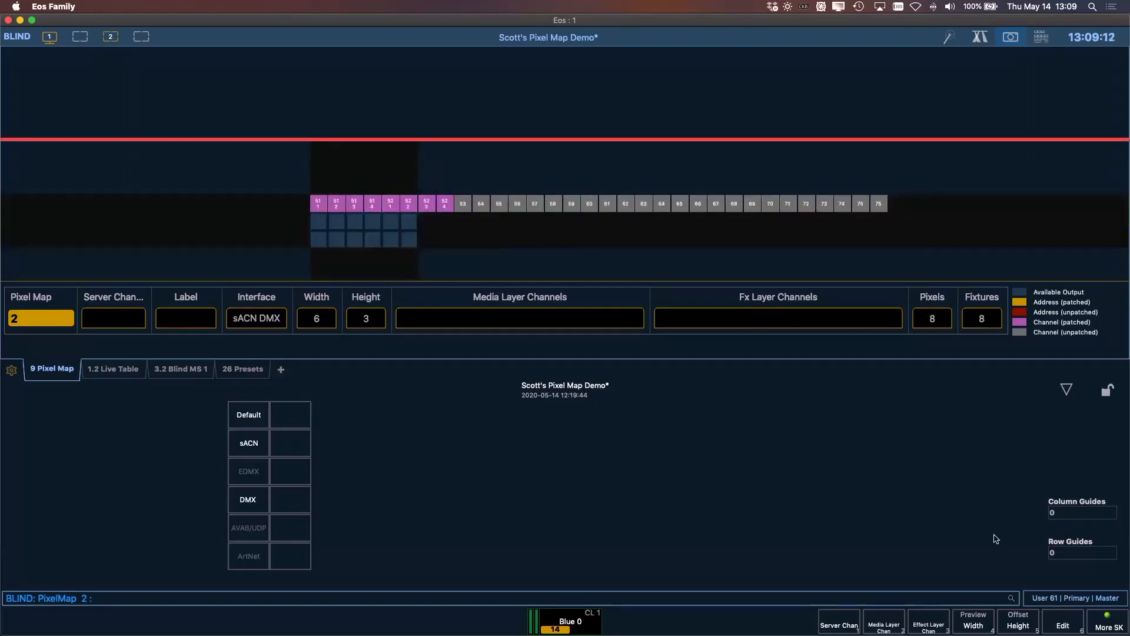
pyautogui.click(1061, 623)
pyautogui.moveTo(924, 223); pyautogui.dragTo(462, 205)
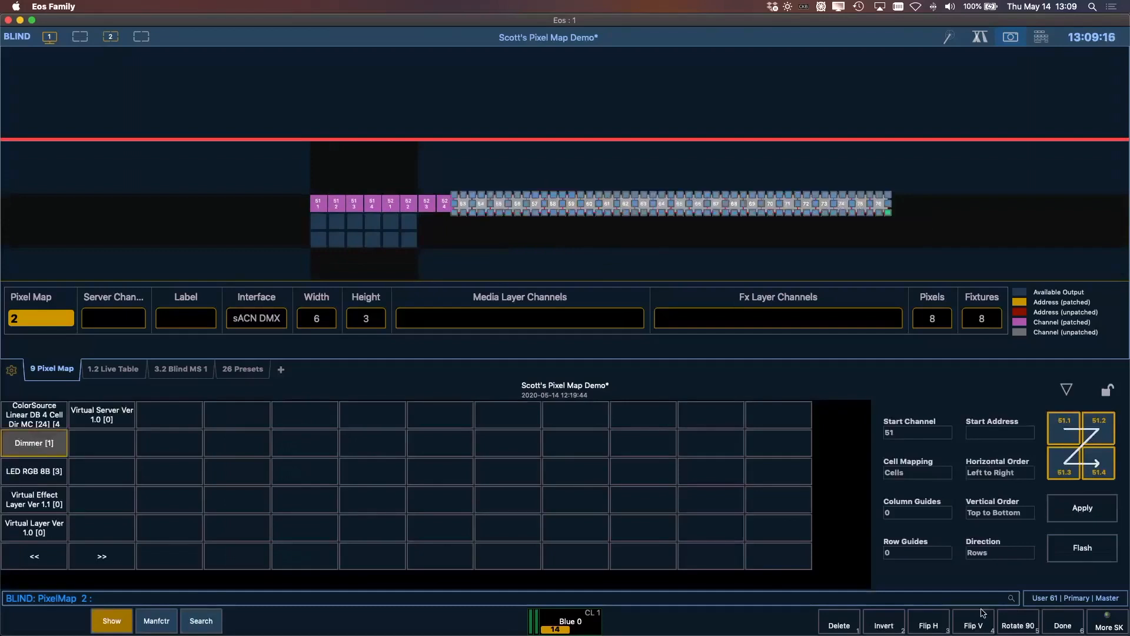
pyautogui.click(830, 625)
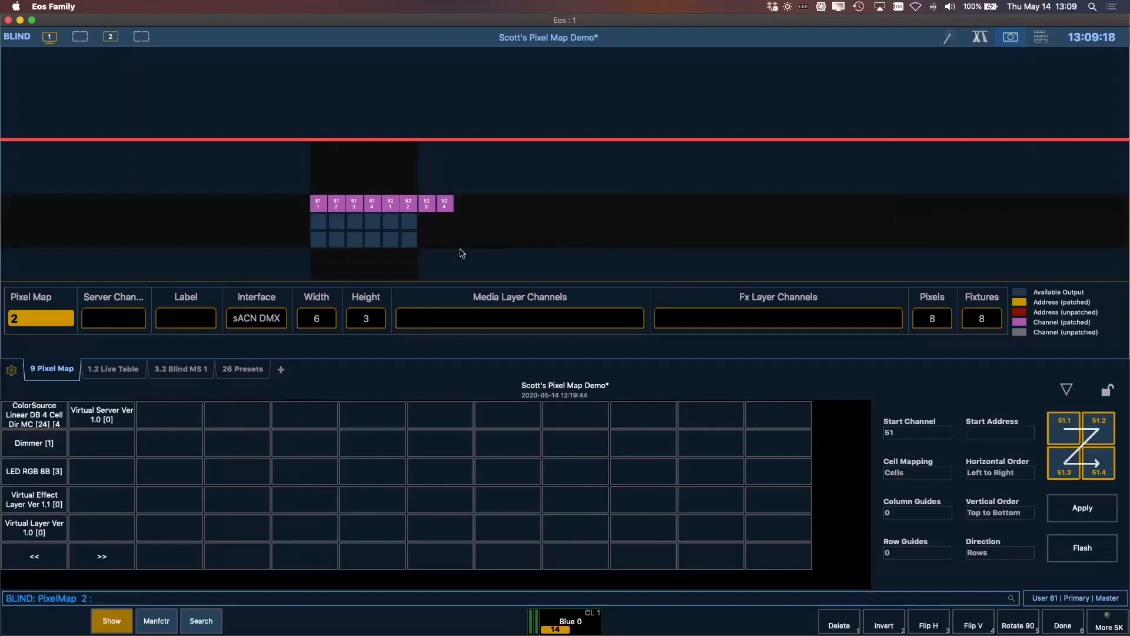
# Stack the four cells of channels 51 and 52 in two rows, centred horizontally in the grid, and check the layout in the live preview
pyautogui.moveTo(472, 244); pyautogui.dragTo(338, 227)
pyautogui.moveTo(297, 172); pyautogui.dragTo(394, 223)
pyautogui.click(537, 247)
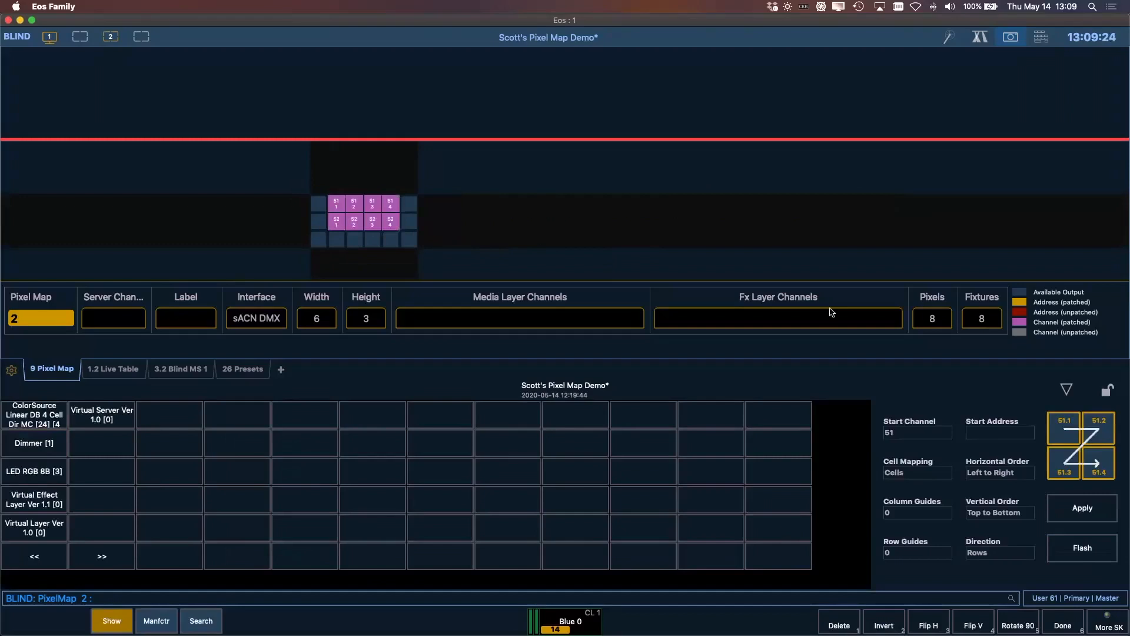
pyautogui.click(1071, 625)
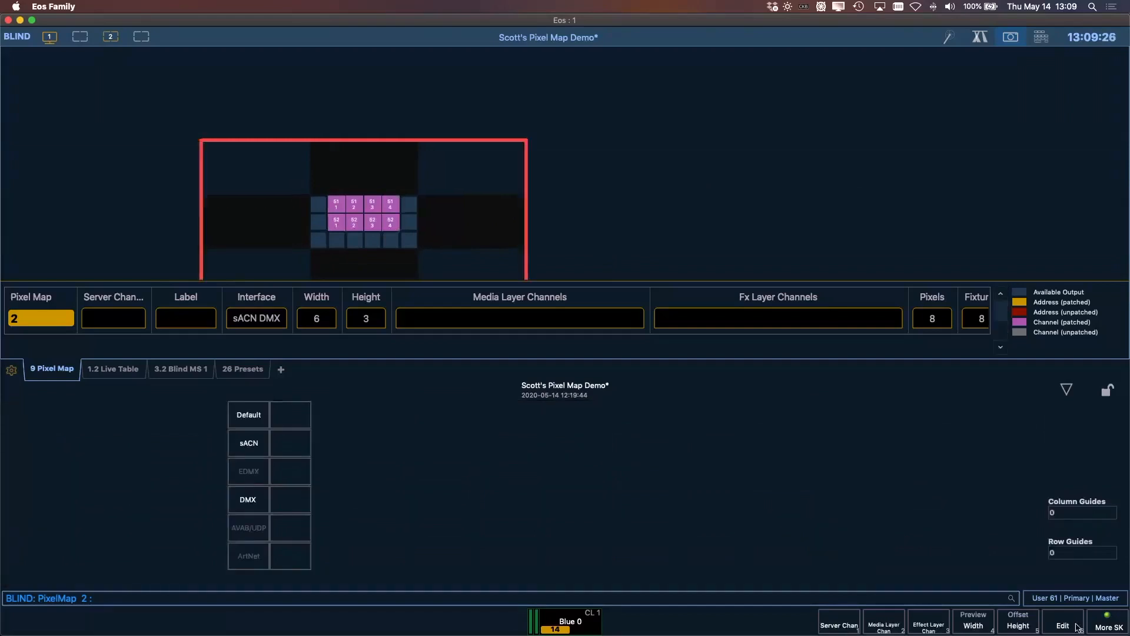
pyautogui.click(80, 40)
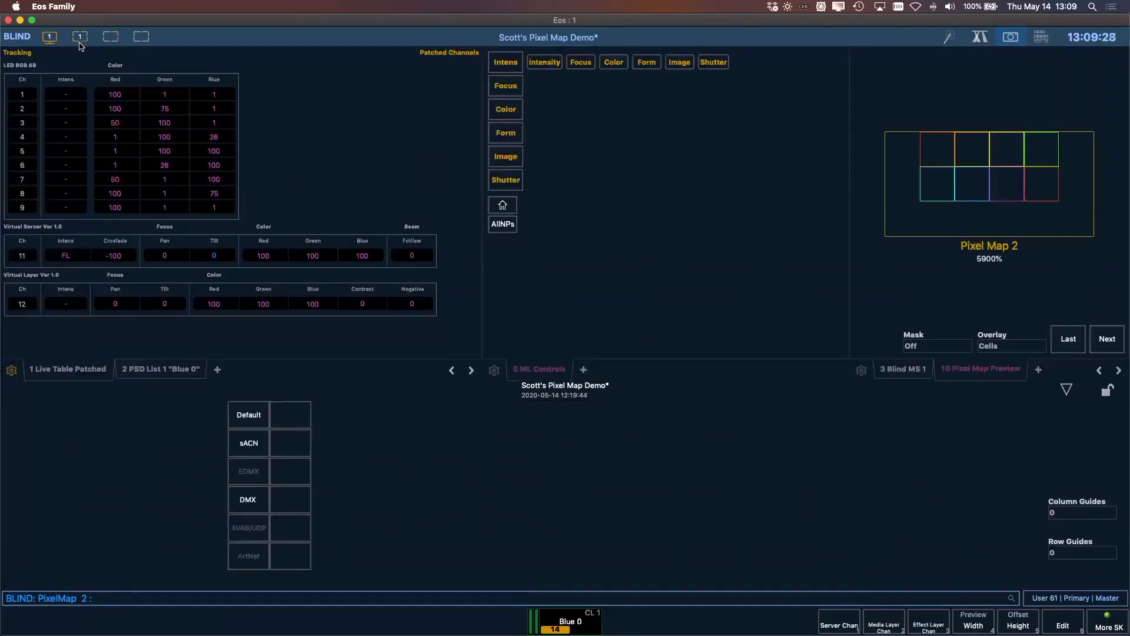
pyautogui.press('F1')
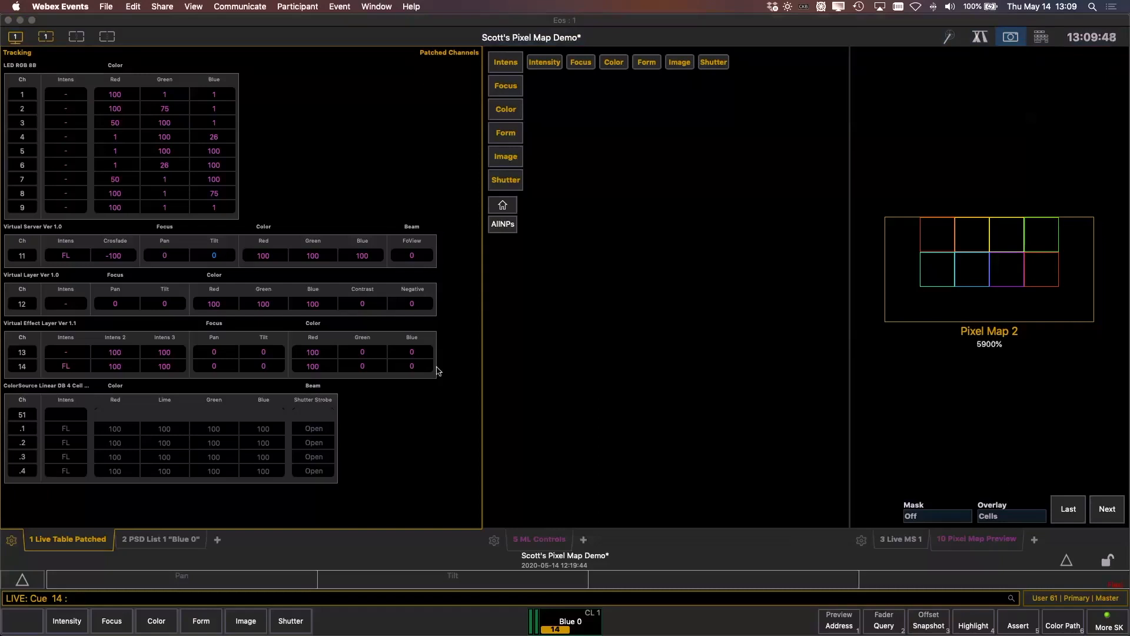
# Create Pixel Map 3 and assign channel 61 as its server channel
pyautogui.click(77, 38)
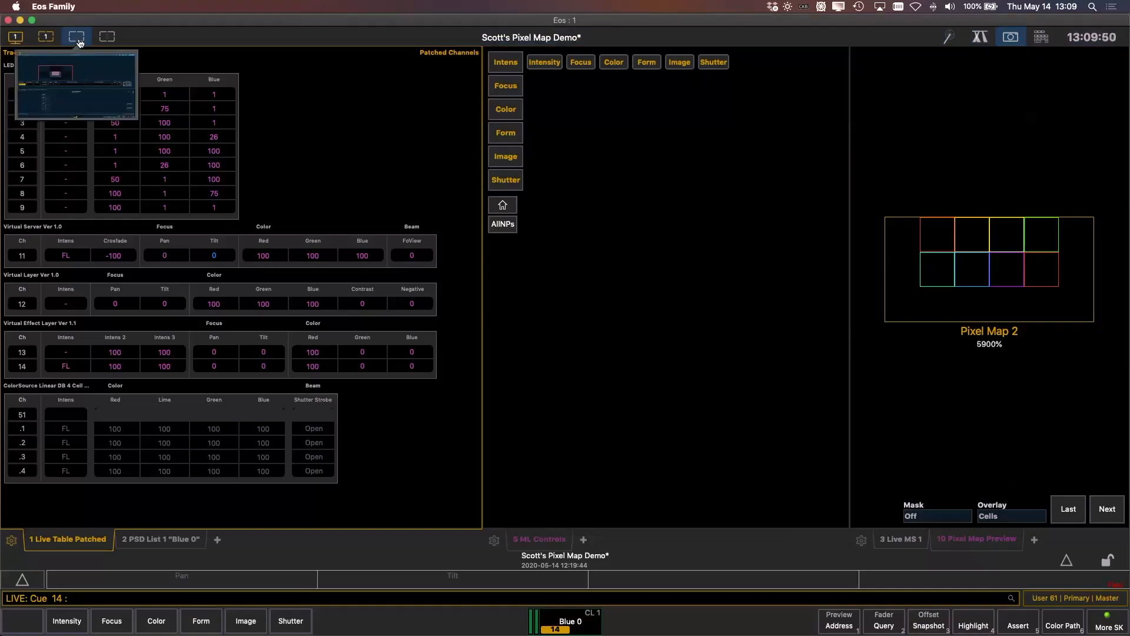
pyautogui.click(78, 39)
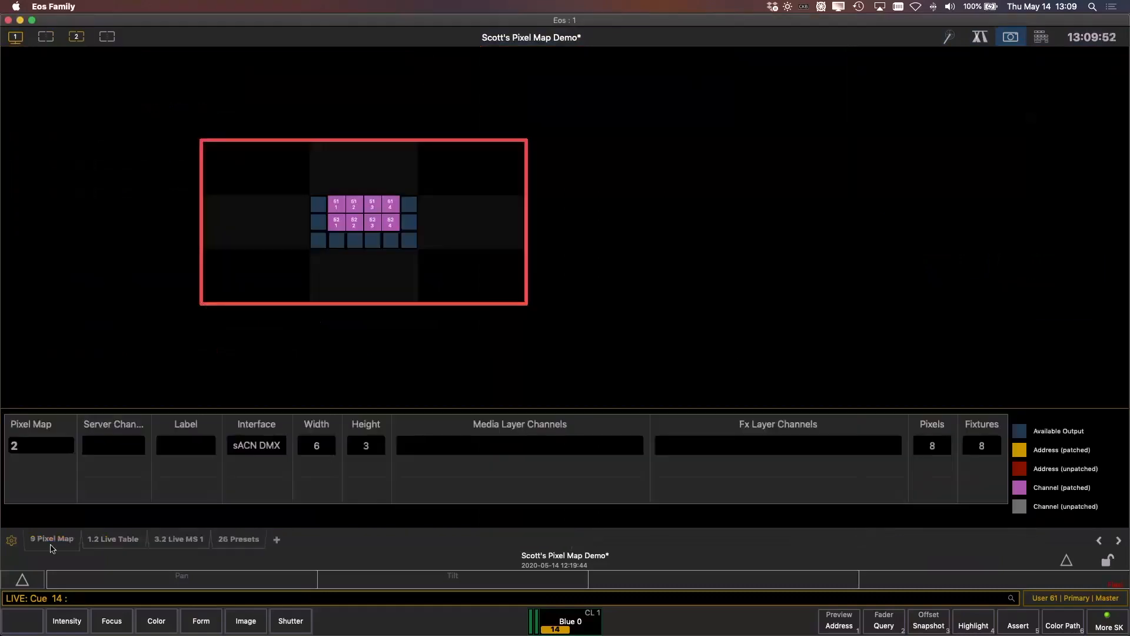
pyautogui.write('3')
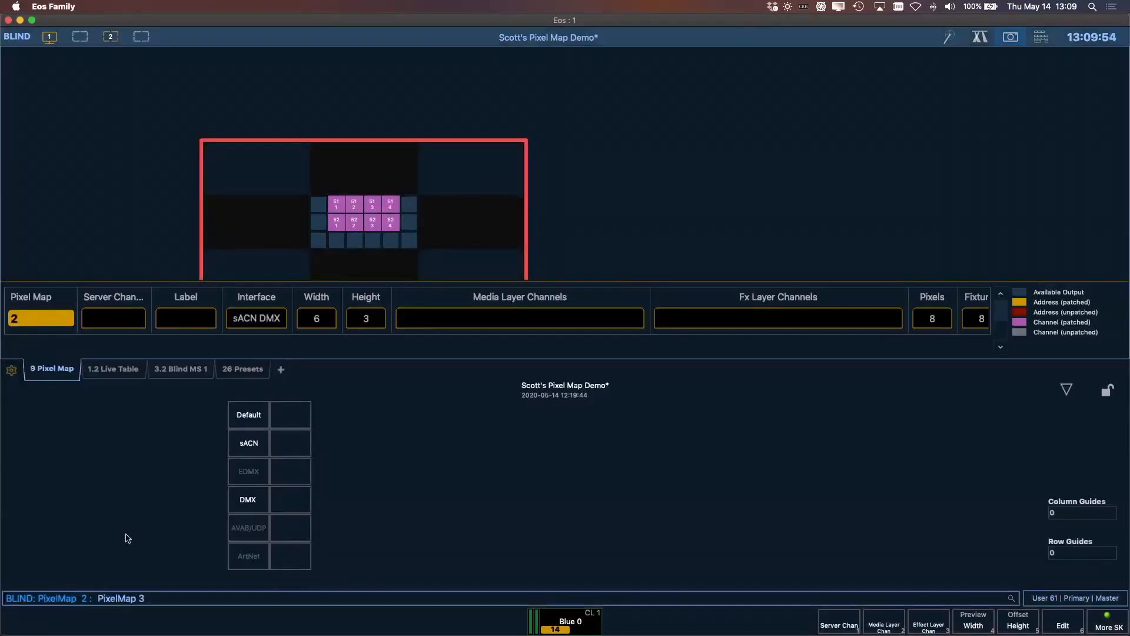
pyautogui.press('Return')
pyautogui.click(123, 318)
pyautogui.write('61')
pyautogui.press('Return')
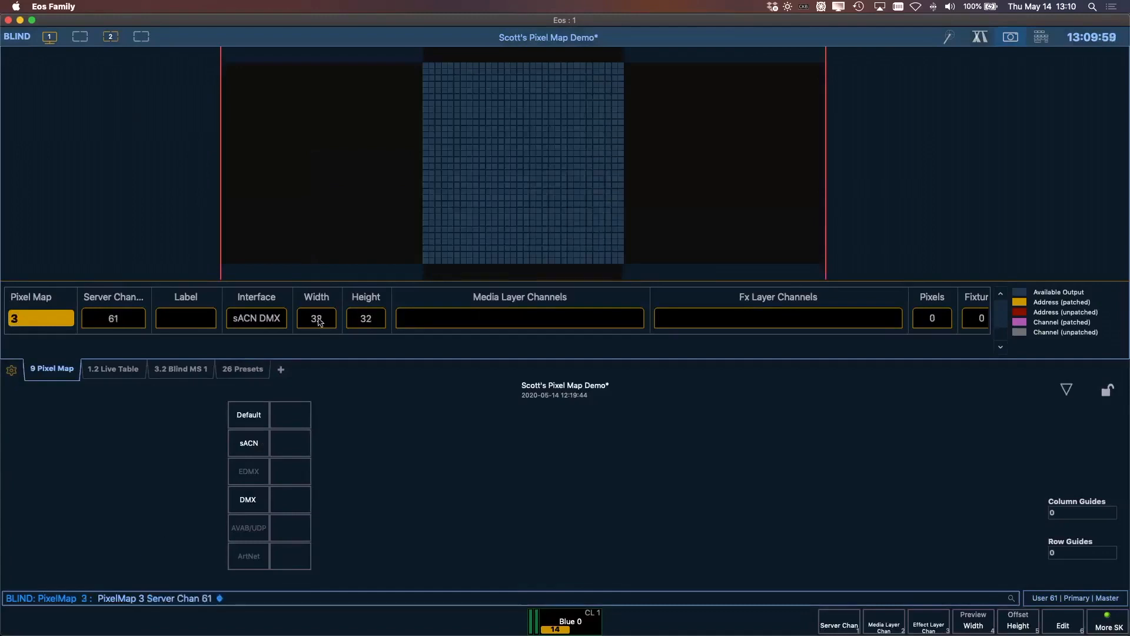
# Assign channel 62 as Pixel Map 3's media layer and switch the live preview to Pixel Map 3
pyautogui.click(523, 322)
pyautogui.click(524, 322)
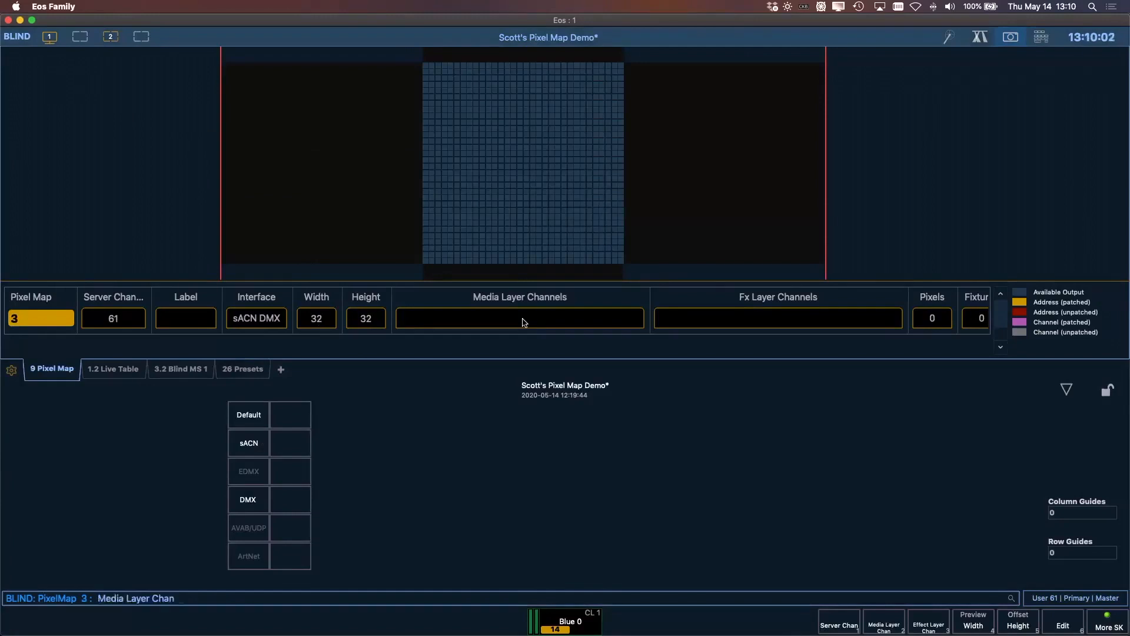
pyautogui.write('62')
pyautogui.press('Return')
pyautogui.press('F1')
pyautogui.click(1102, 516)
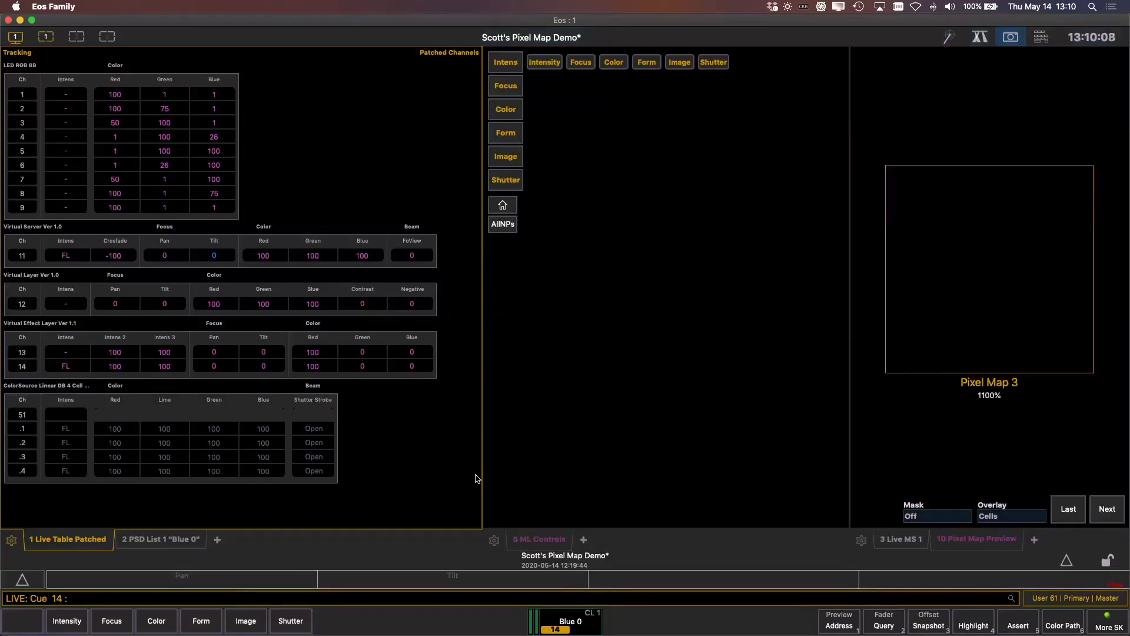
# Try recalling Preset 1 on channel 61, and change Preset 1 to a By Type preset
pyautogui.write('61')
pyautogui.press('Return')
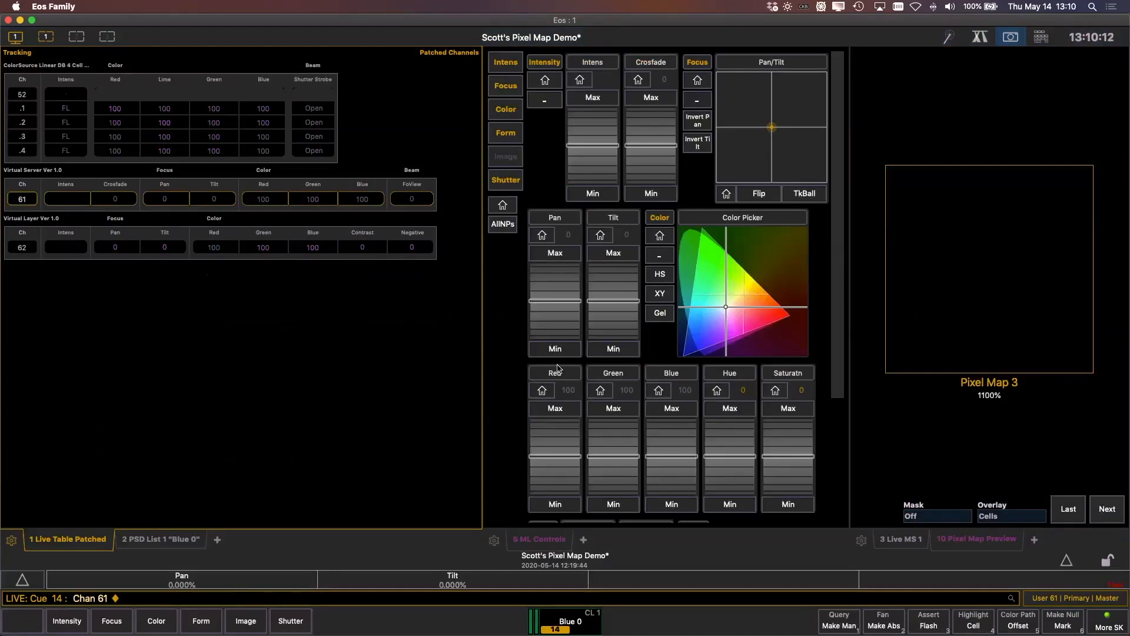
pyautogui.write('p1')
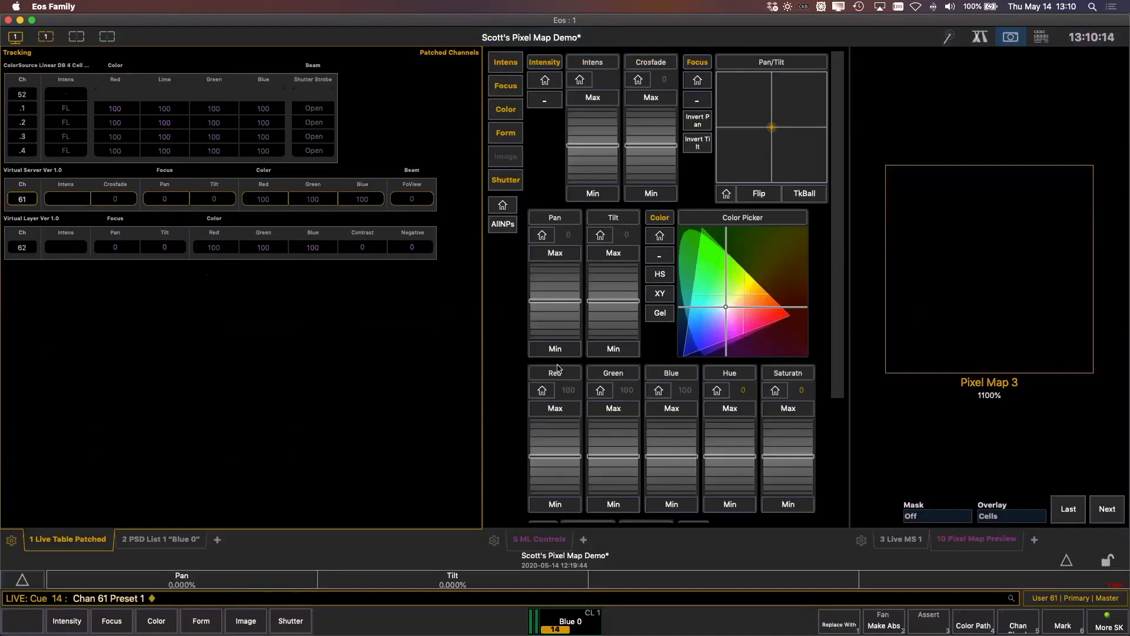
pyautogui.press('Return')
pyautogui.write('p1')
pyautogui.click(844, 630)
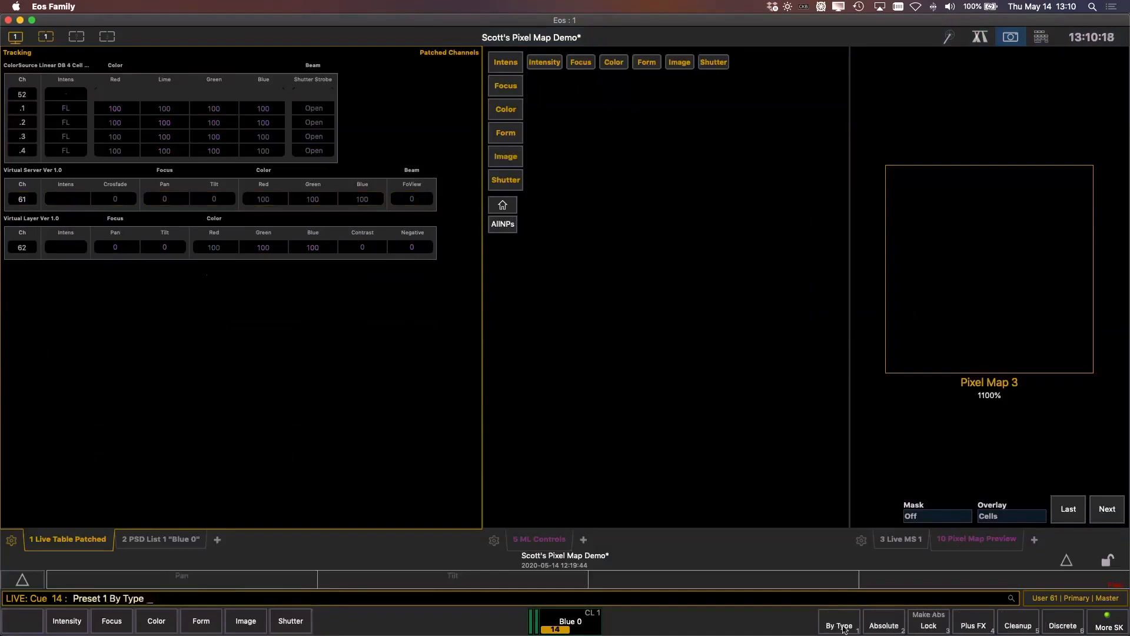
pyautogui.press('Return')
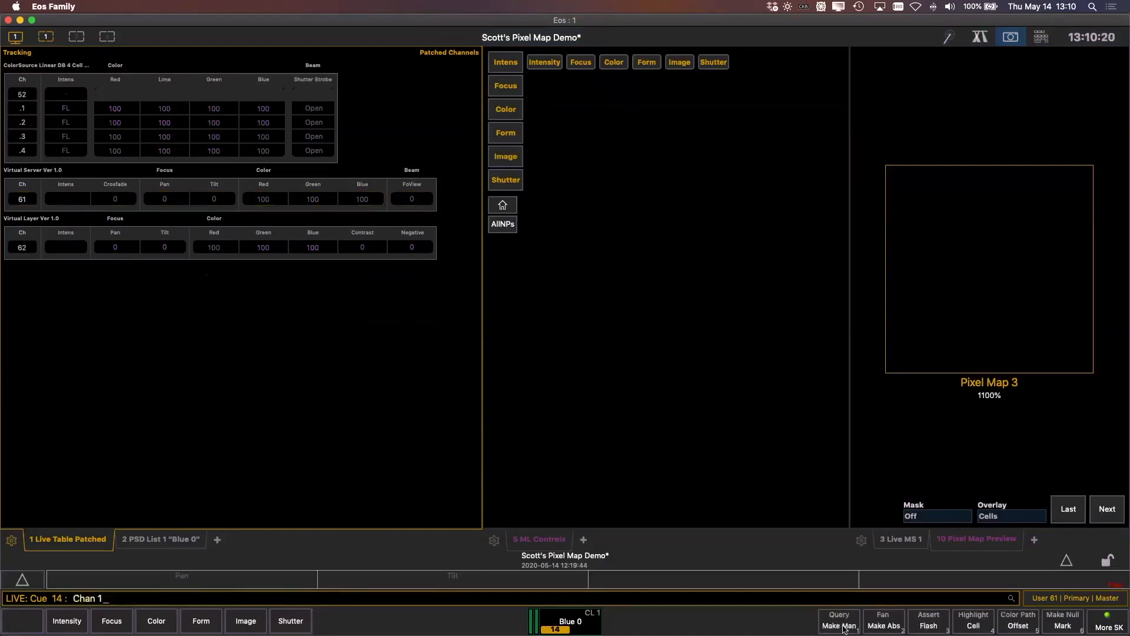
# Recall Preset 1 on server channel 61 and media layer channel 62
pyautogui.write('61p1')
pyautogui.press('Return')
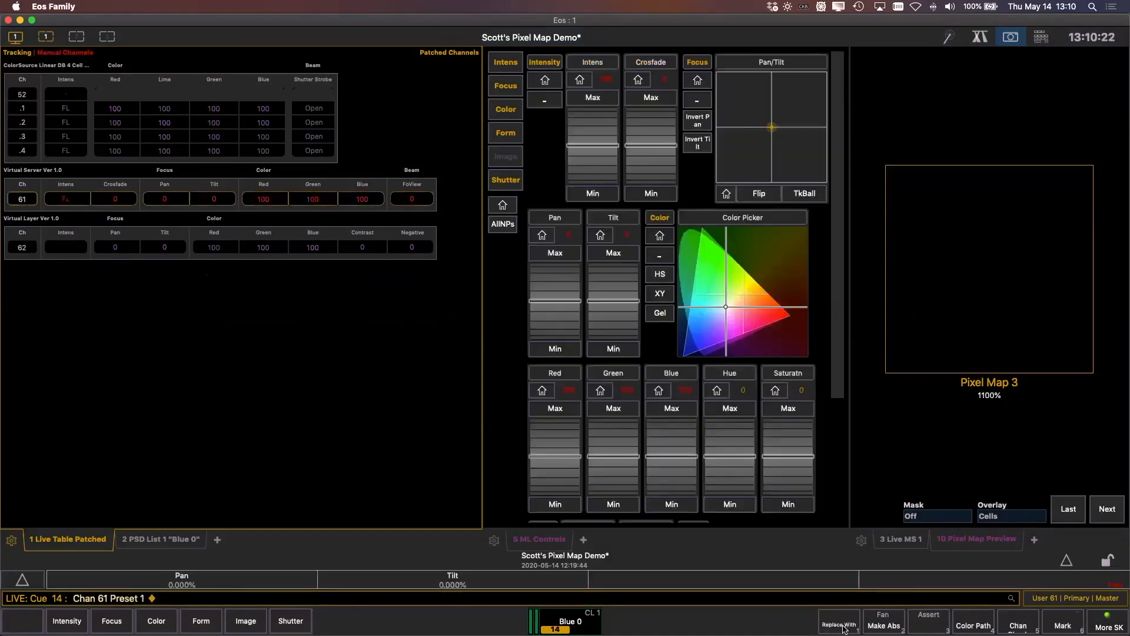
pyautogui.write('62')
pyautogui.press('Return')
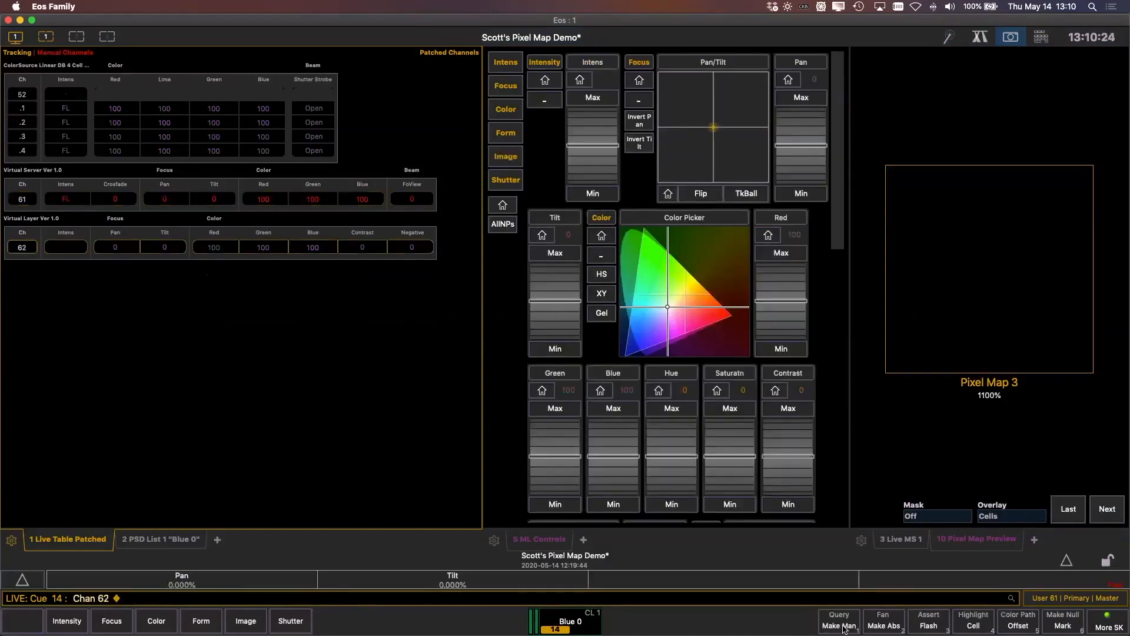
pyautogui.write('p1')
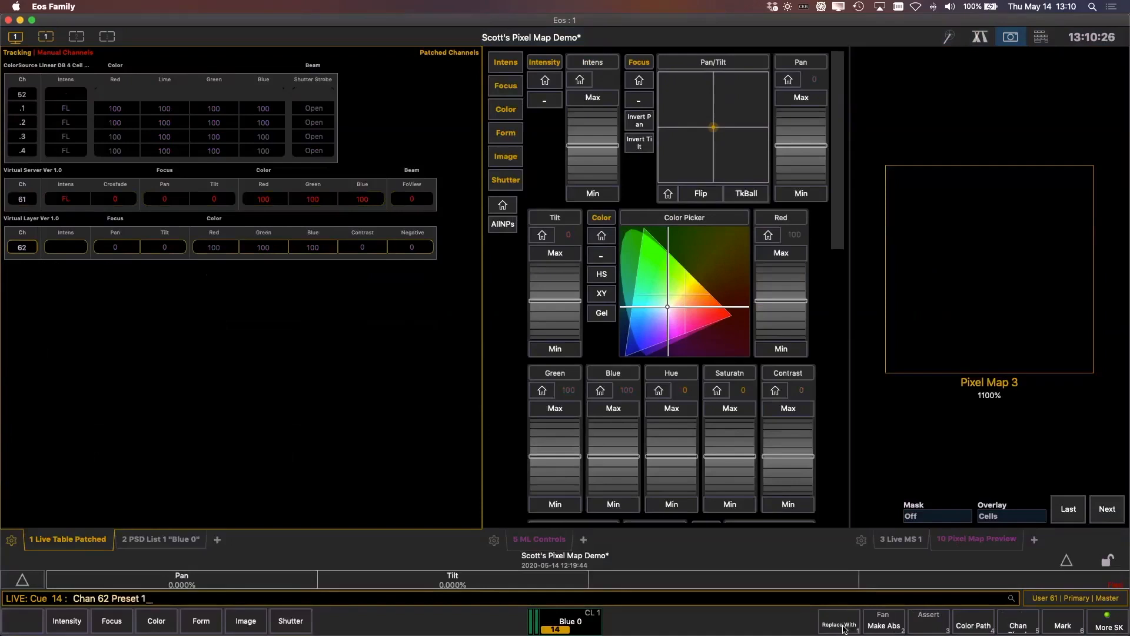
pyautogui.press('Return')
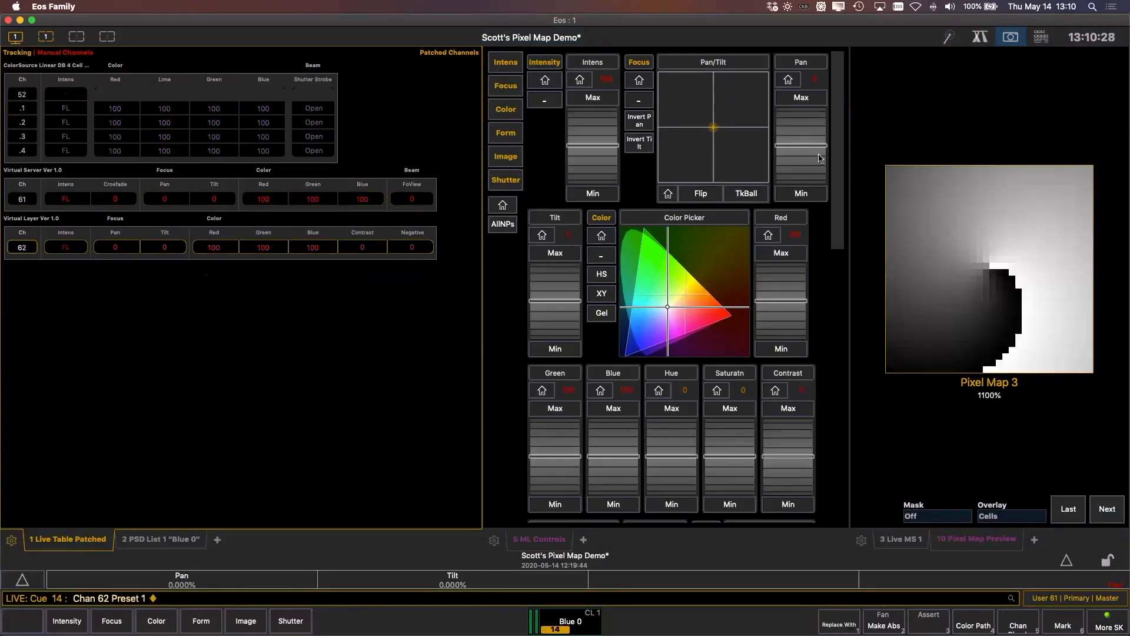
# Choose the vertical stripes image FIP 37 from Library 0 as channel 62's media file
pyautogui.scroll(-2, 842, 248)
pyautogui.moveTo(842, 248); pyautogui.dragTo(837, 480)
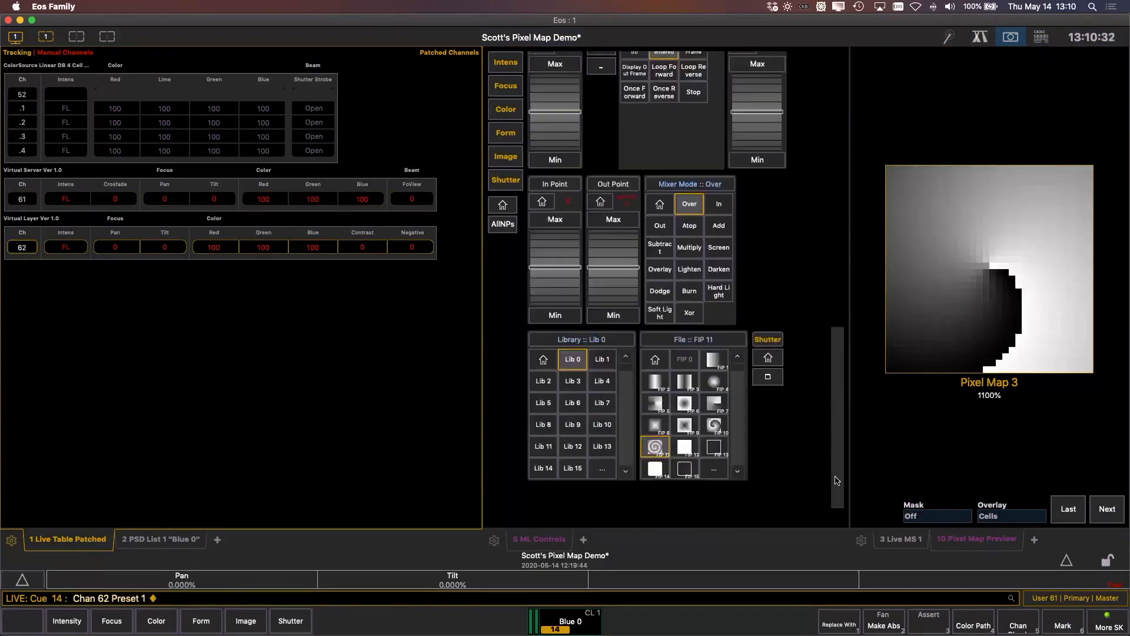
pyautogui.scroll(-3, 712, 419)
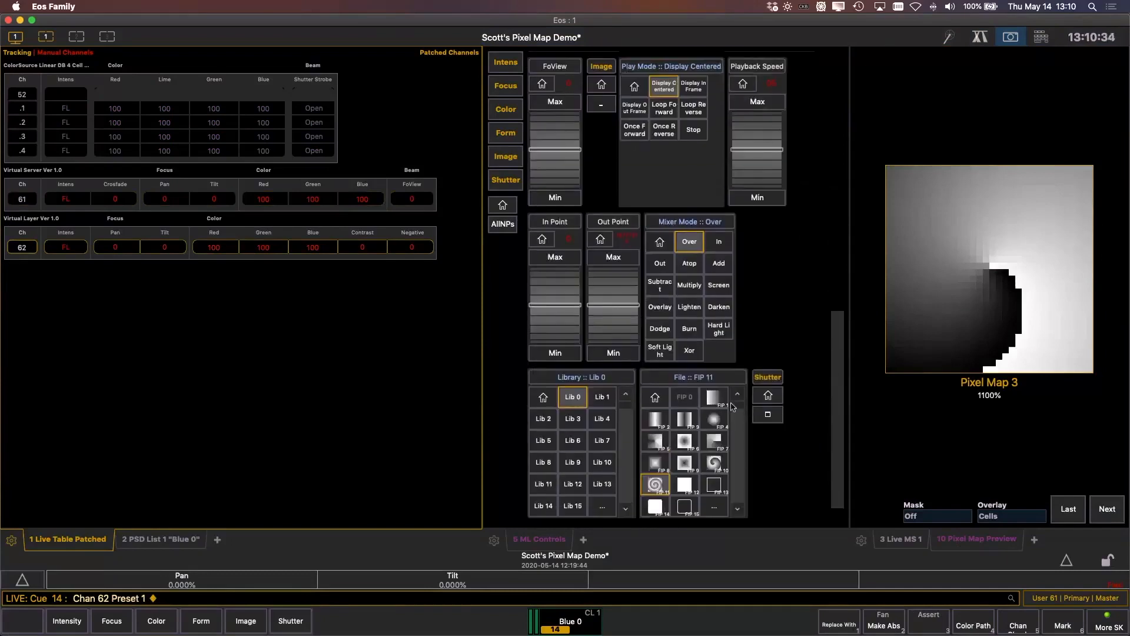
pyautogui.scroll(-10, 708, 415)
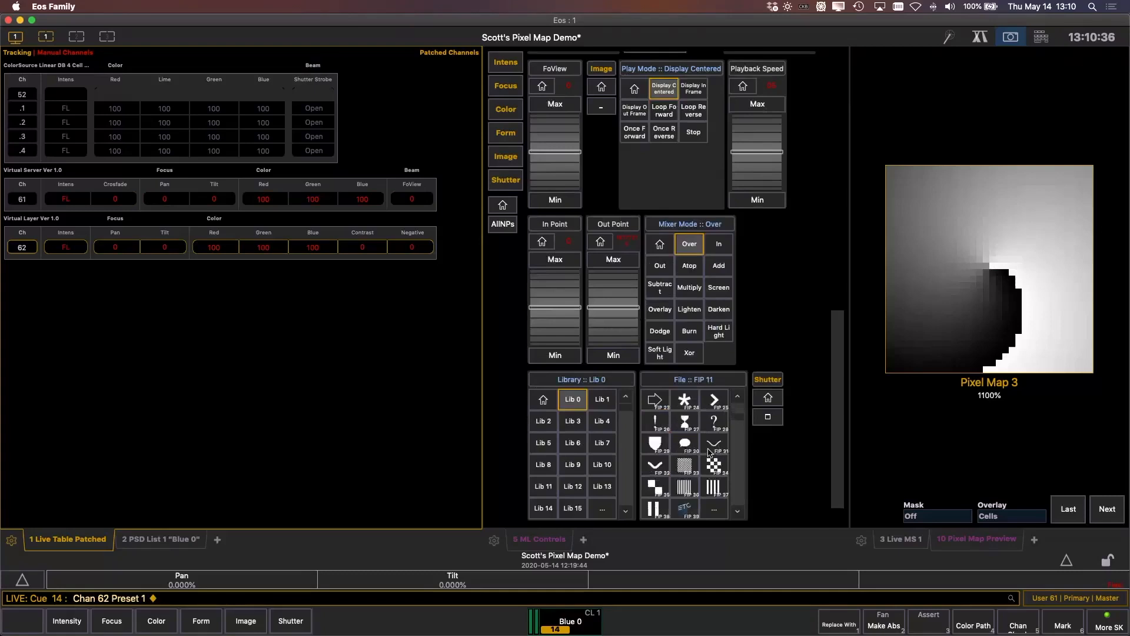
pyautogui.click(713, 467)
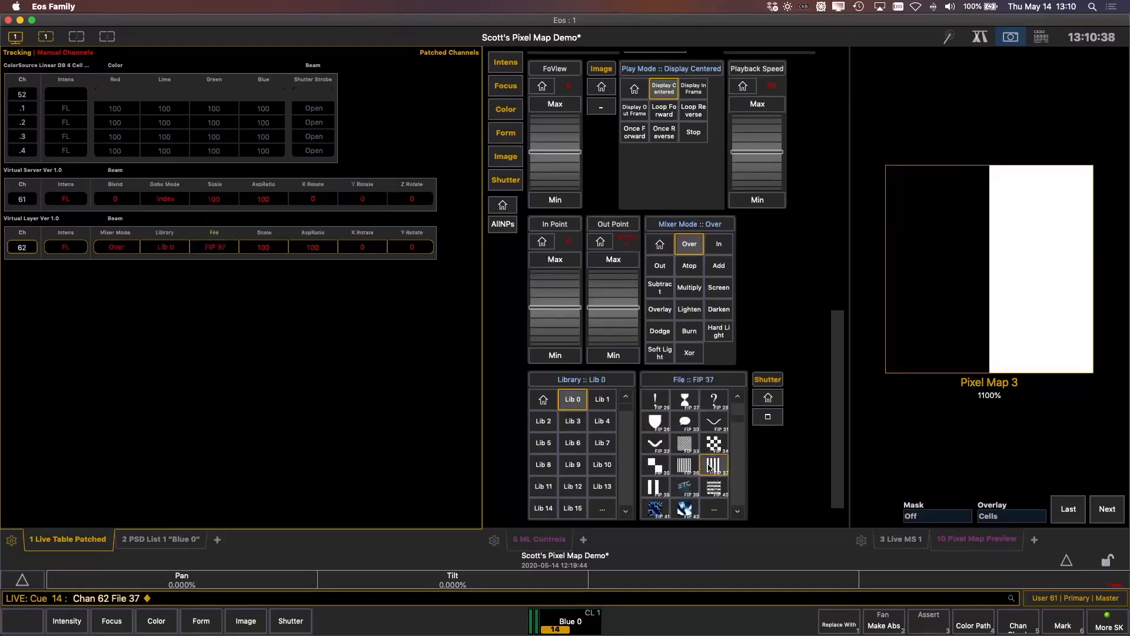
# Find the Scale parameter of channel 62 and set it to 20
pyautogui.moveTo(842, 338); pyautogui.dragTo(844, 235)
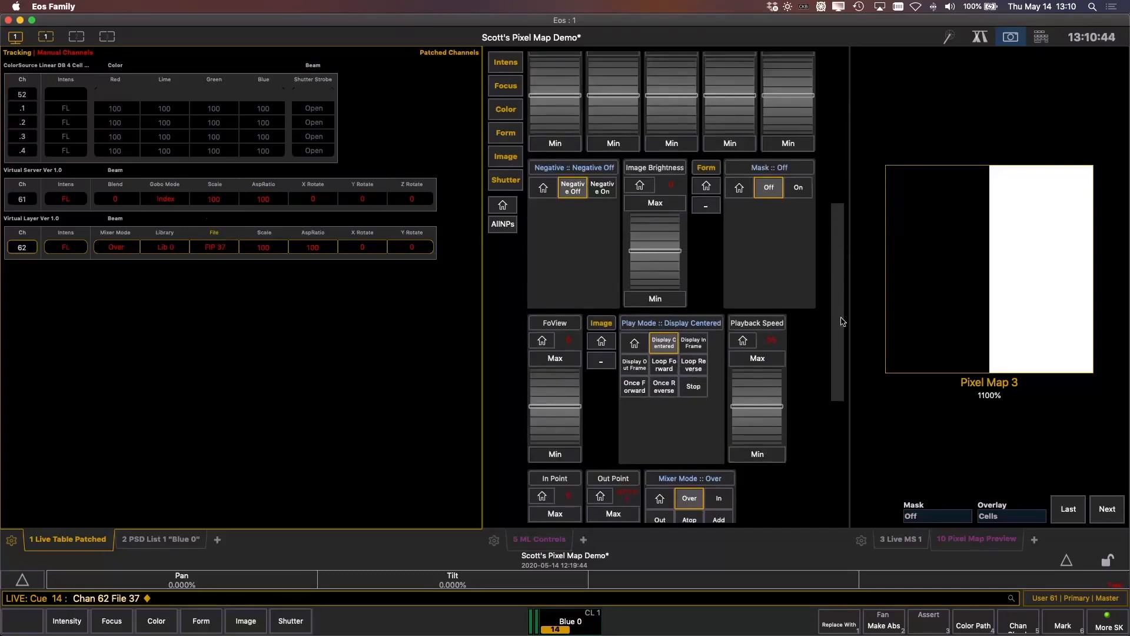
pyautogui.moveTo(841, 309); pyautogui.dragTo(834, 259)
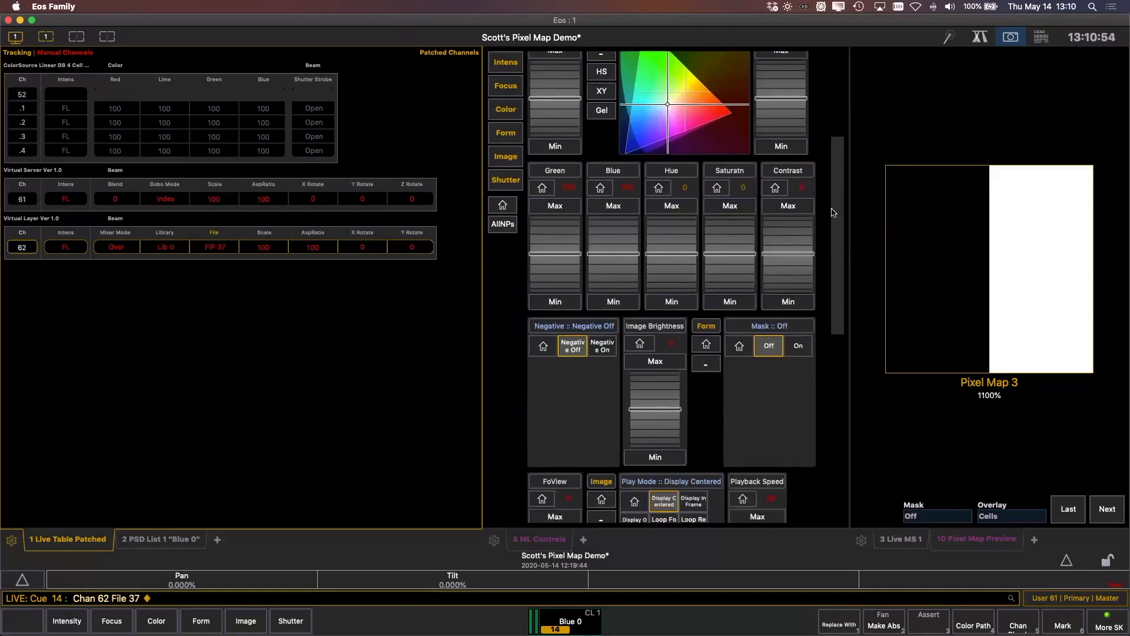
pyautogui.moveTo(833, 212); pyautogui.dragTo(843, 360)
pyautogui.click(772, 418)
pyautogui.moveTo(840, 319); pyautogui.dragTo(841, 410)
pyautogui.moveTo(554, 302); pyautogui.dragTo(554, 309)
pyautogui.scroll(-10, 554, 313)
pyautogui.scroll(-2, 558, 312)
pyautogui.click(566, 250)
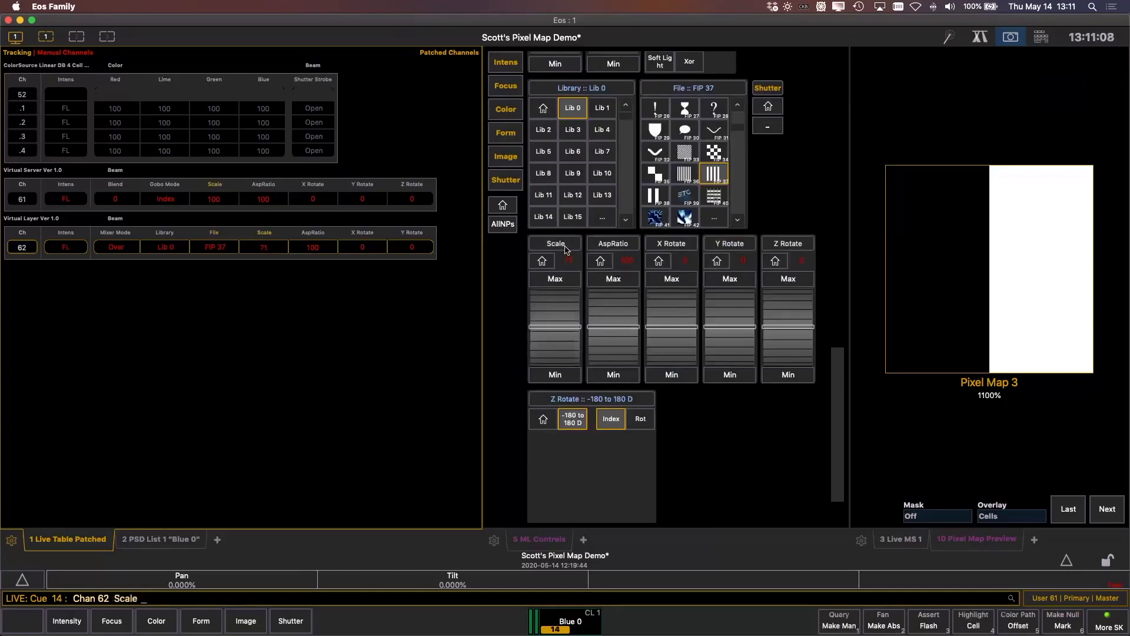
pyautogui.write('20')
pyautogui.press('Return')
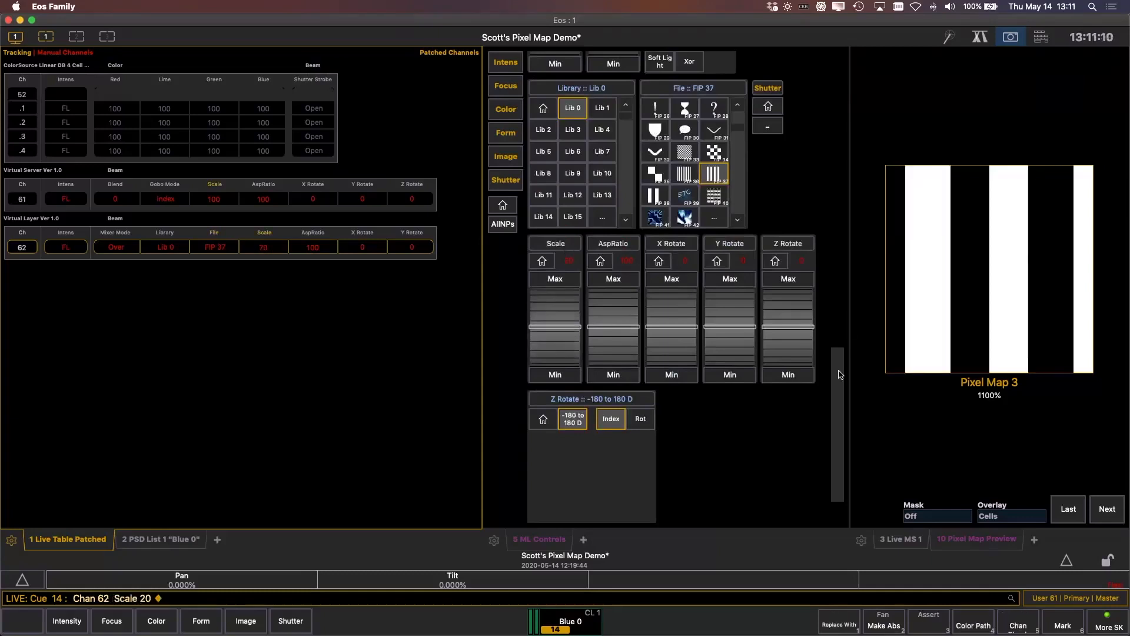
# Turn the pixel map preview's mask on and back off, and set its overlay to Fixtures
pyautogui.scroll(5, 842, 374)
pyautogui.scroll(3, 845, 233)
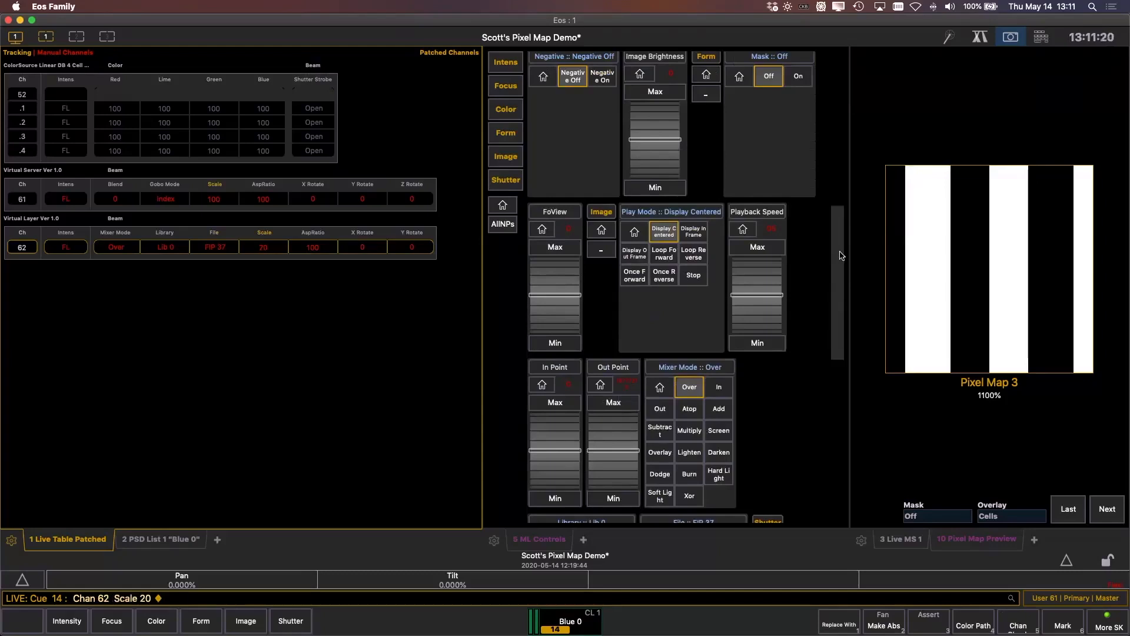
pyautogui.click(943, 517)
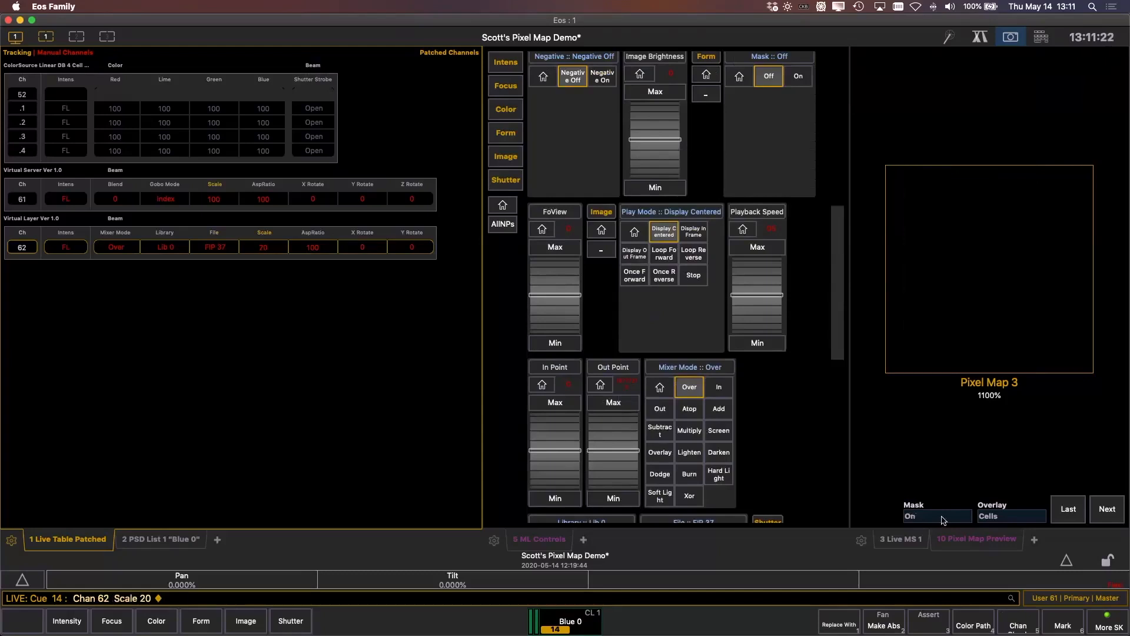
pyautogui.click(969, 517)
pyautogui.click(982, 517)
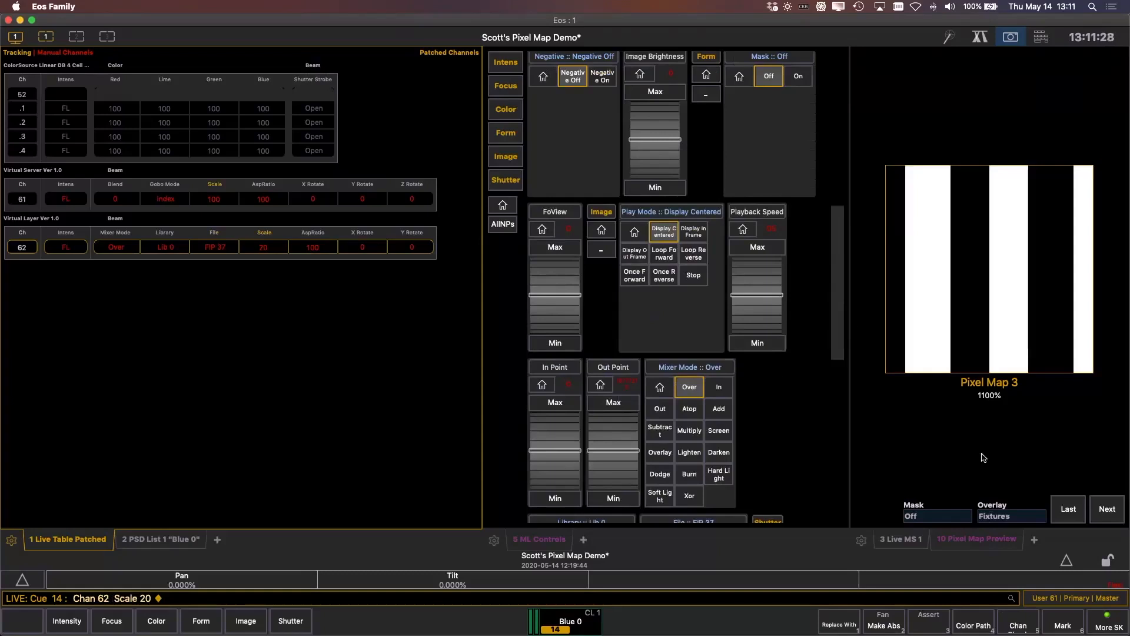
pyautogui.scroll(-1, 841, 324)
pyautogui.moveTo(841, 326); pyautogui.dragTo(840, 365)
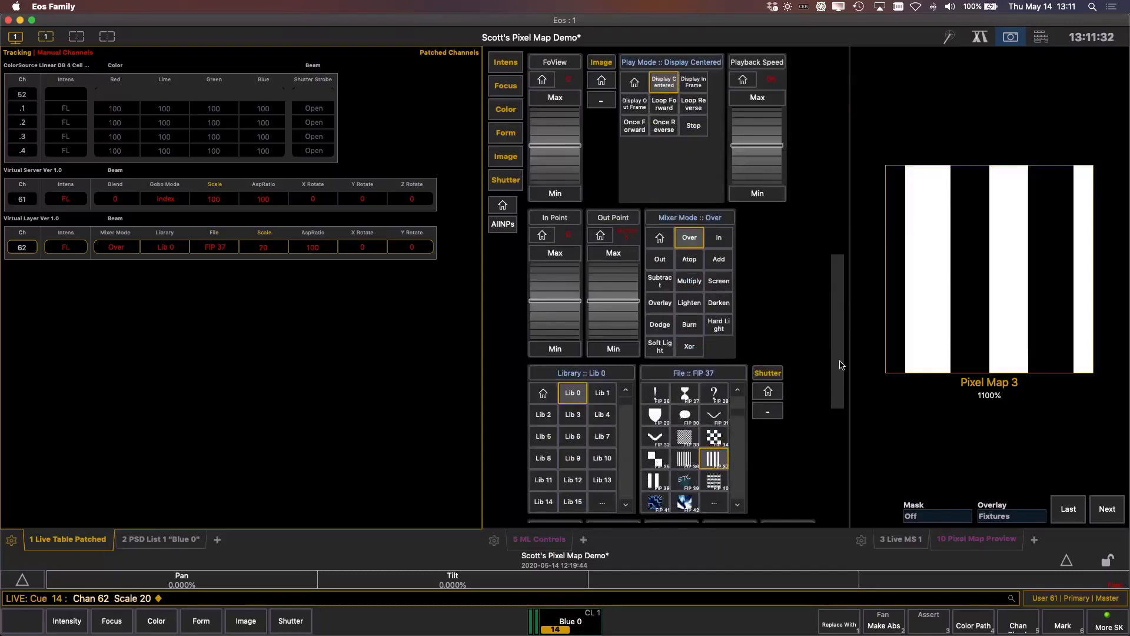
pyautogui.moveTo(839, 367); pyautogui.dragTo(843, 332)
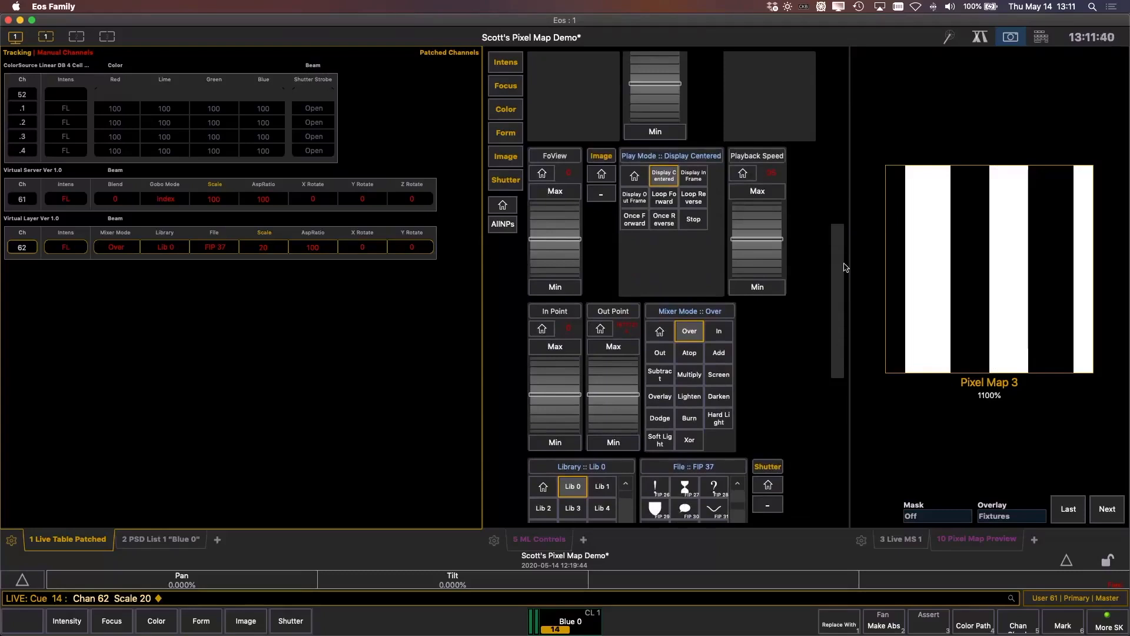
# Look over channel 62's playback and rotation parameters, check the Live MS 1 magic sheet, and return to the Pixel Map Preview
pyautogui.moveTo(843, 255); pyautogui.dragTo(840, 350)
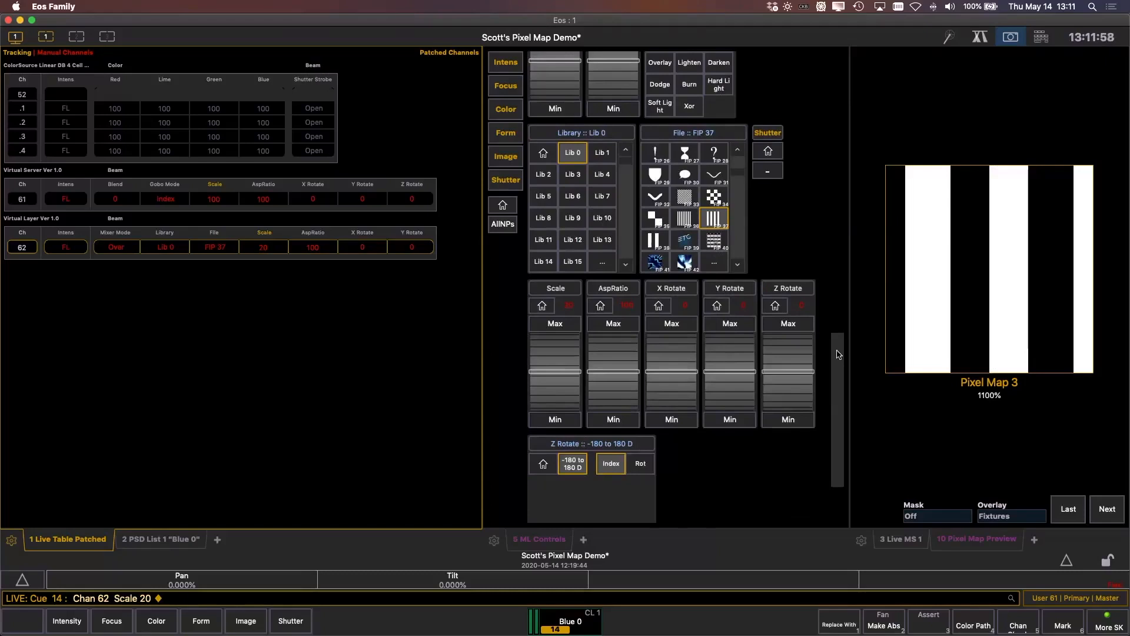
pyautogui.moveTo(838, 354); pyautogui.dragTo(845, 290)
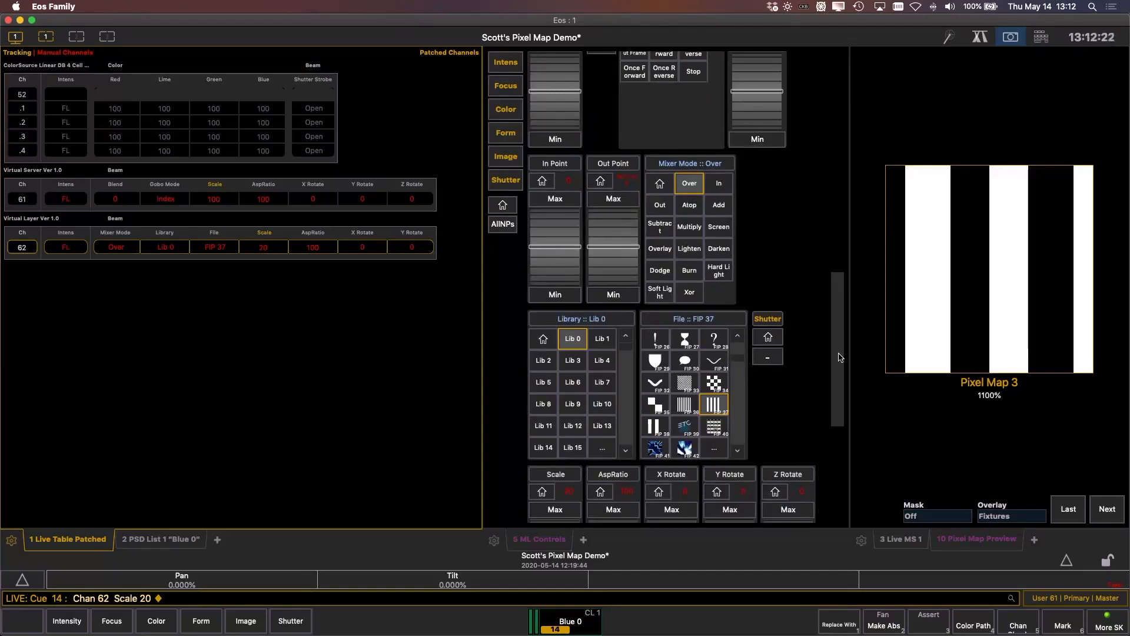
pyautogui.moveTo(840, 357); pyautogui.dragTo(835, 296)
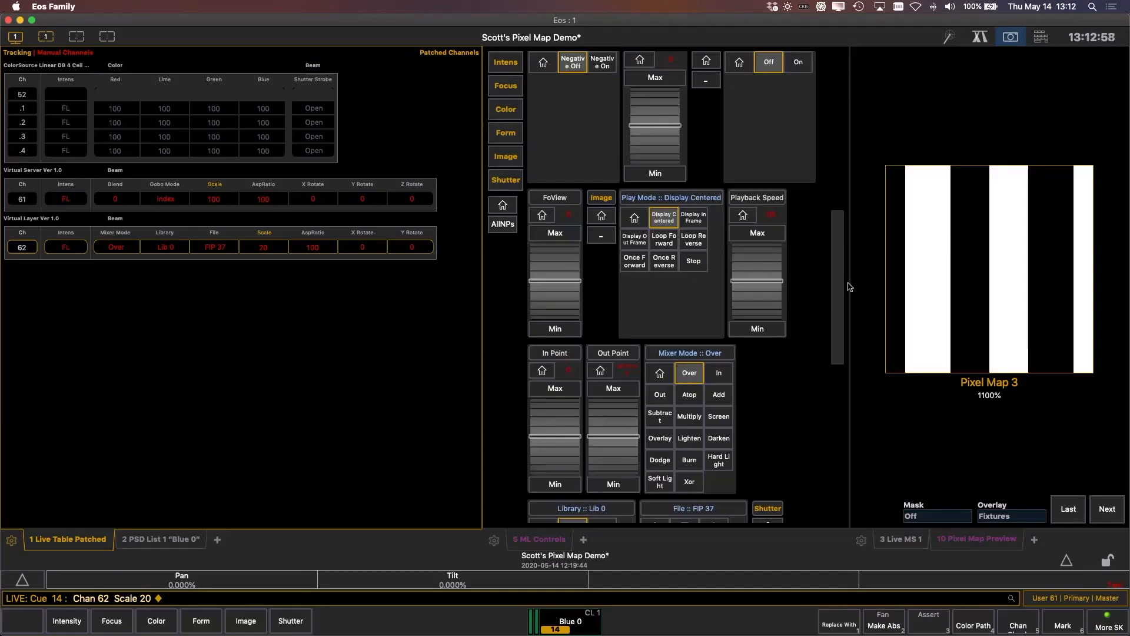
pyautogui.click(915, 543)
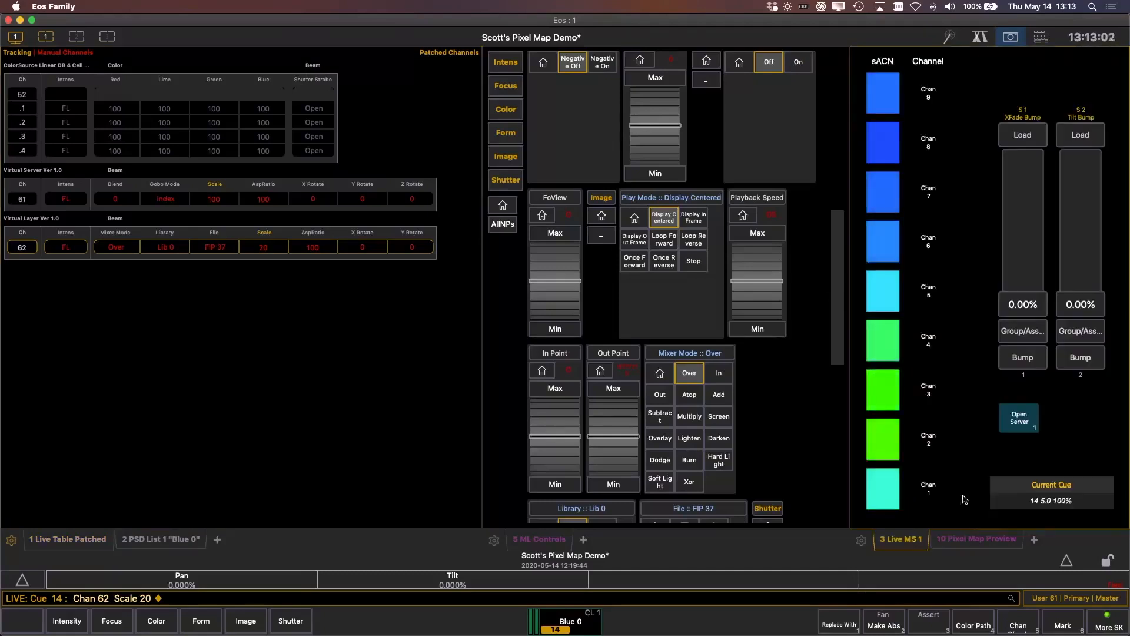
pyautogui.click(978, 540)
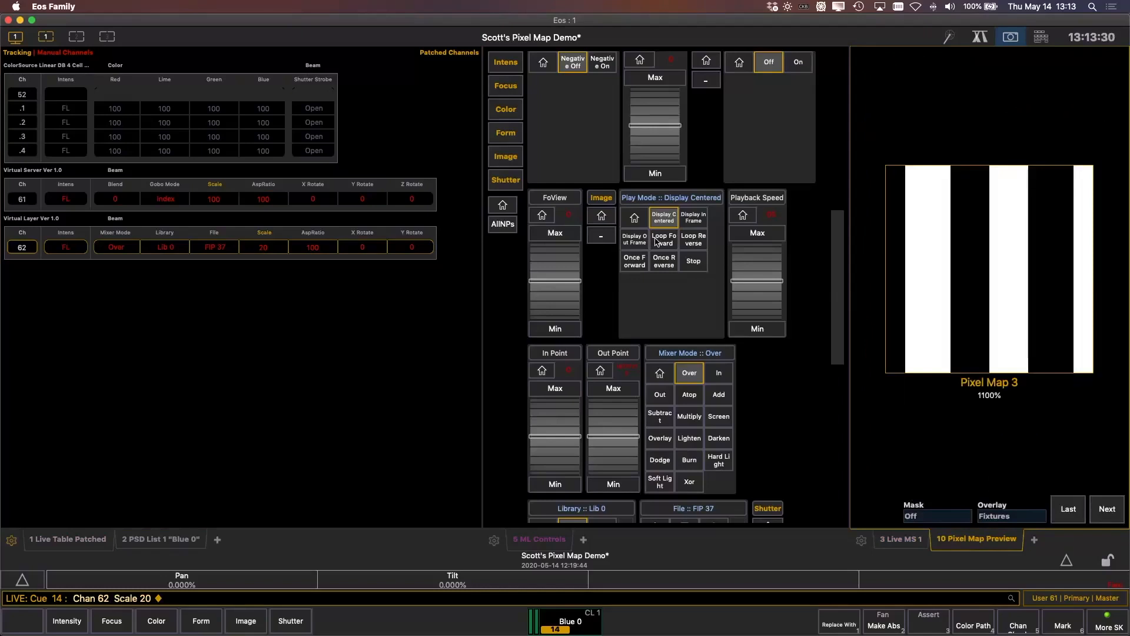
# Set channel 62's Play Mode to Loop Forward and vary its Playback Speed, settling on 5
pyautogui.click(657, 242)
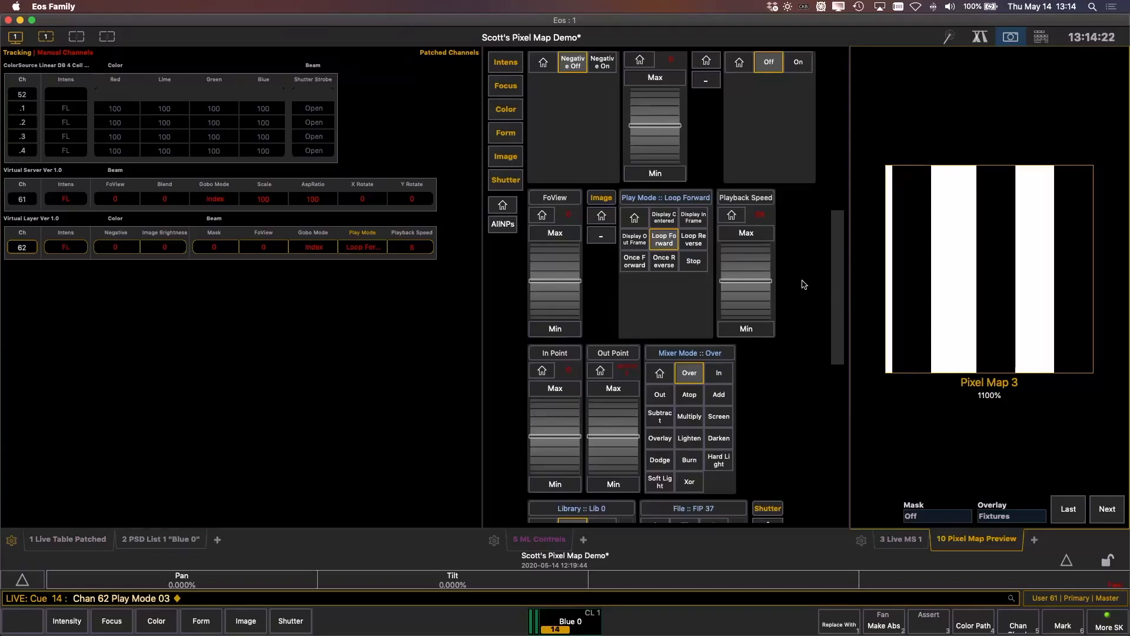
pyautogui.scroll(2, 758, 282)
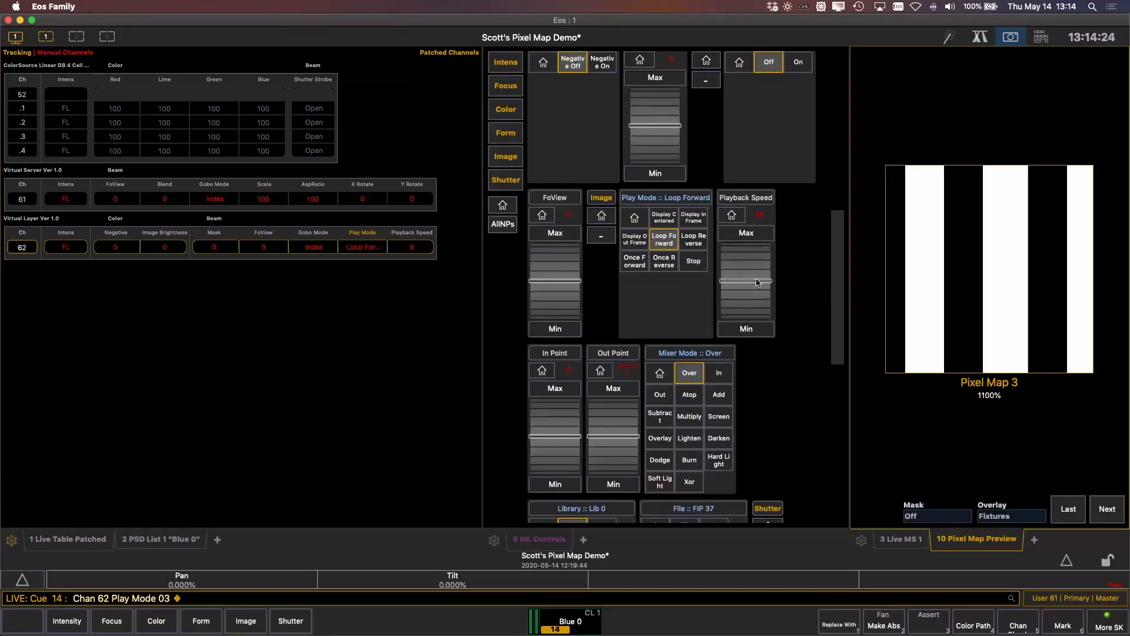
pyautogui.scroll(-7, 758, 282)
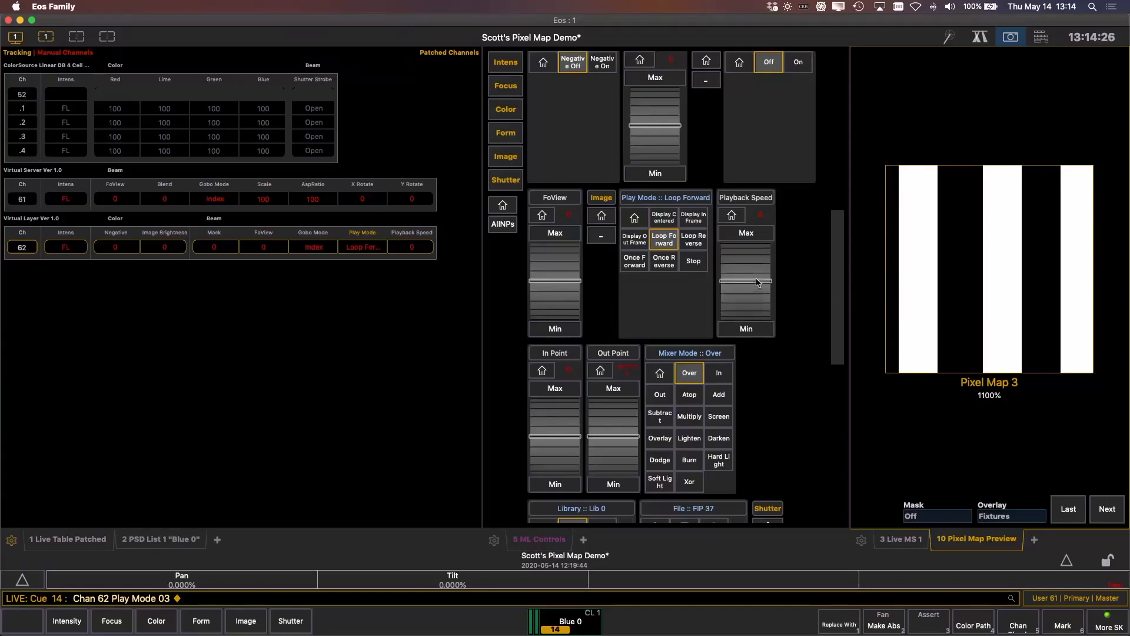
pyautogui.scroll(6, 758, 282)
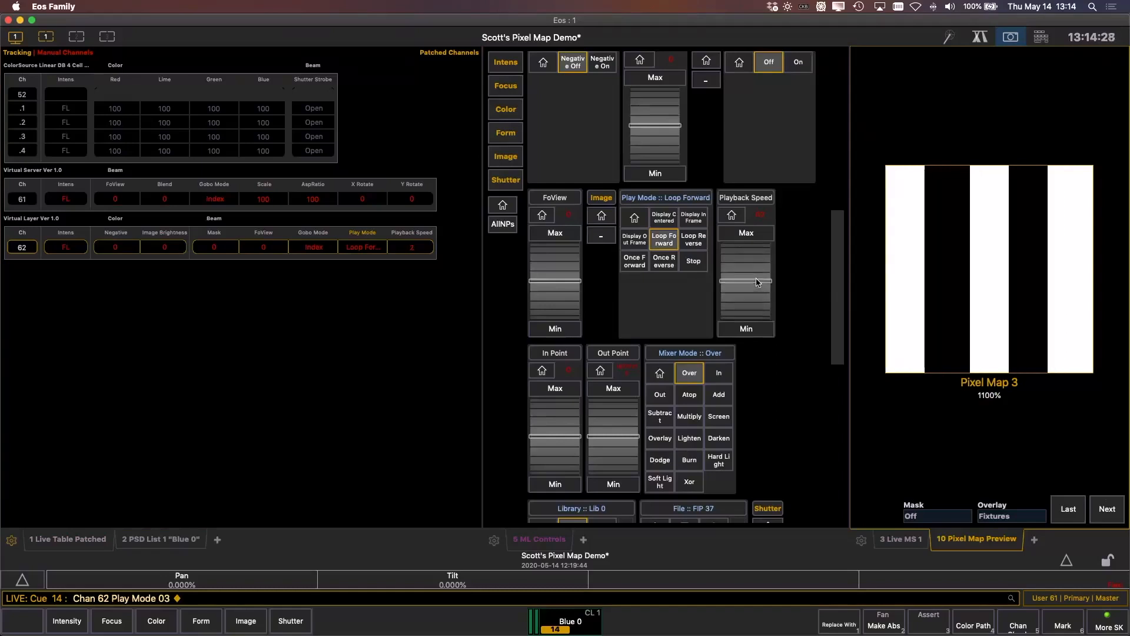
pyautogui.scroll(-1, 758, 283)
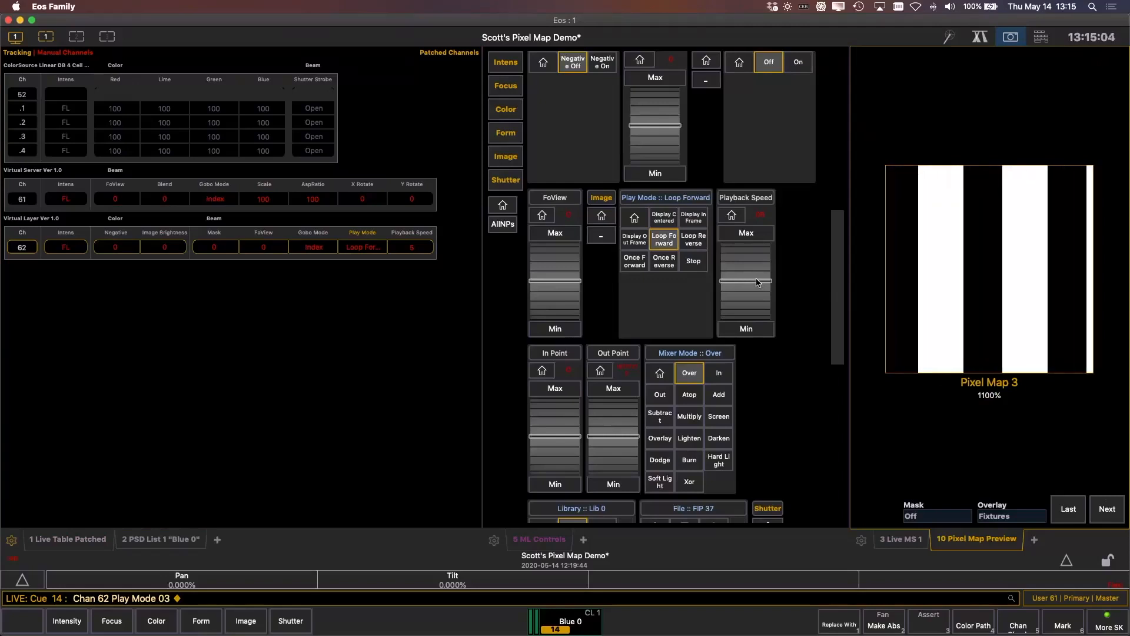
# Add channel 63 to Pixel Map 3's media layer channels in the Pixel Map display and return to Live
pyautogui.hotkey('alt', 'e')
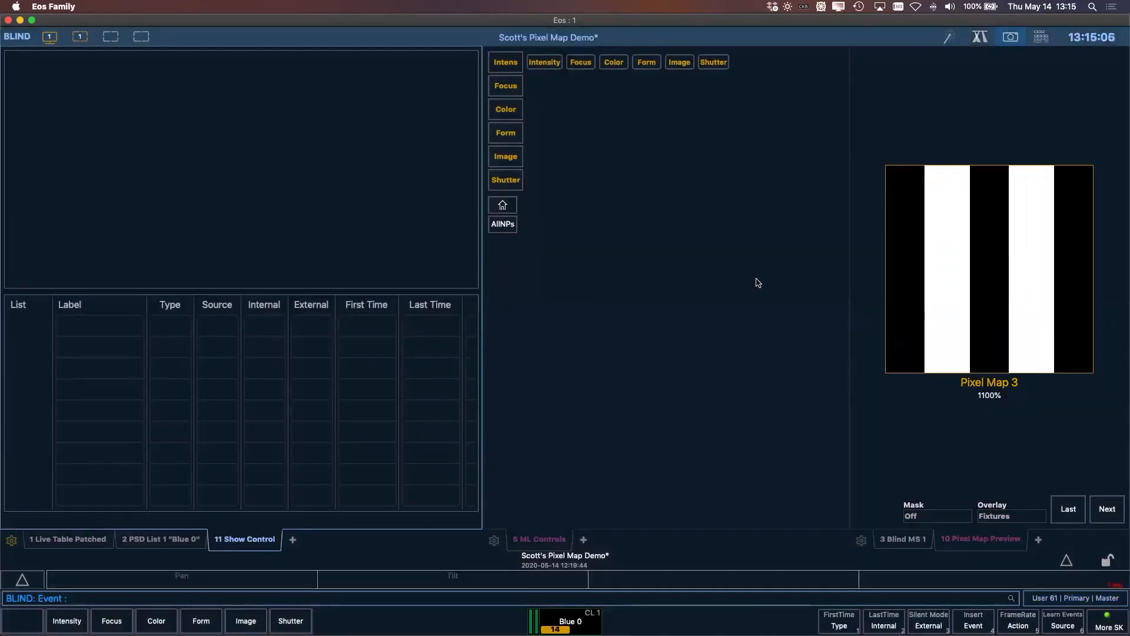
pyautogui.press('Escape')
pyautogui.press('Tab')
pyautogui.press('9')
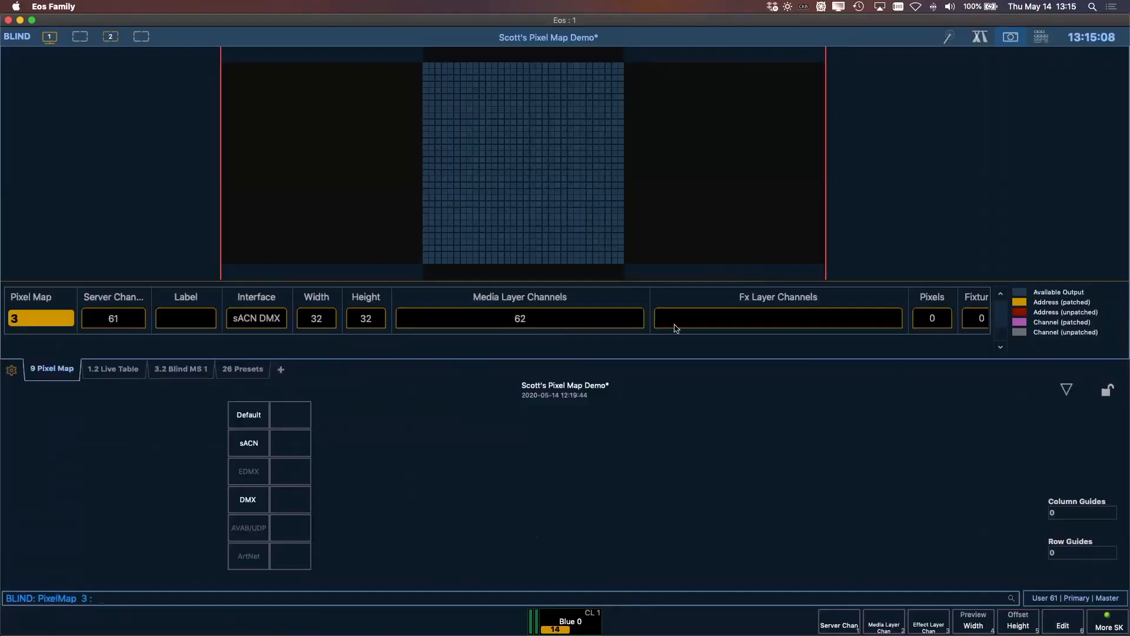
pyautogui.click(617, 323)
pyautogui.write('+63')
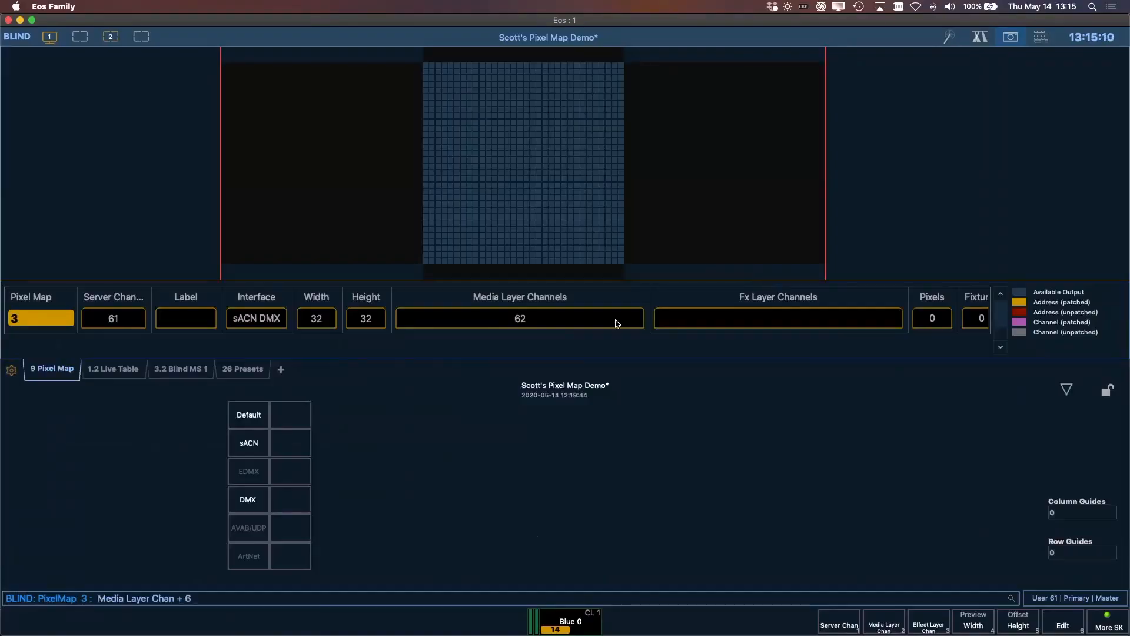
pyautogui.press('Return')
pyautogui.press('F1')
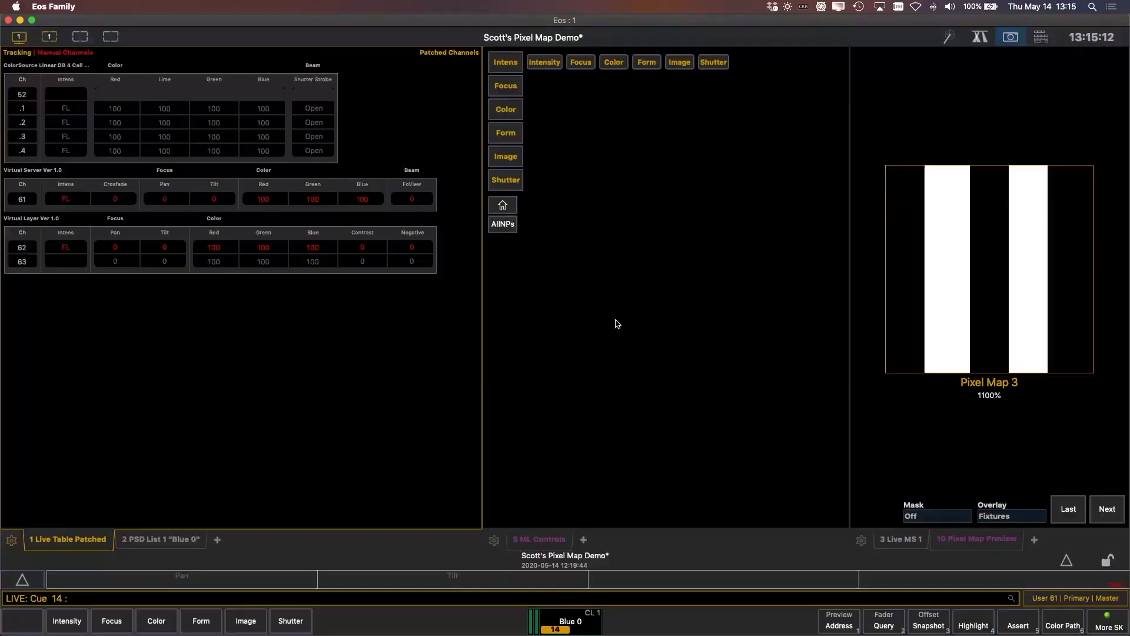
# Copy channel 62's settings to channel 63
pyautogui.write('62q')
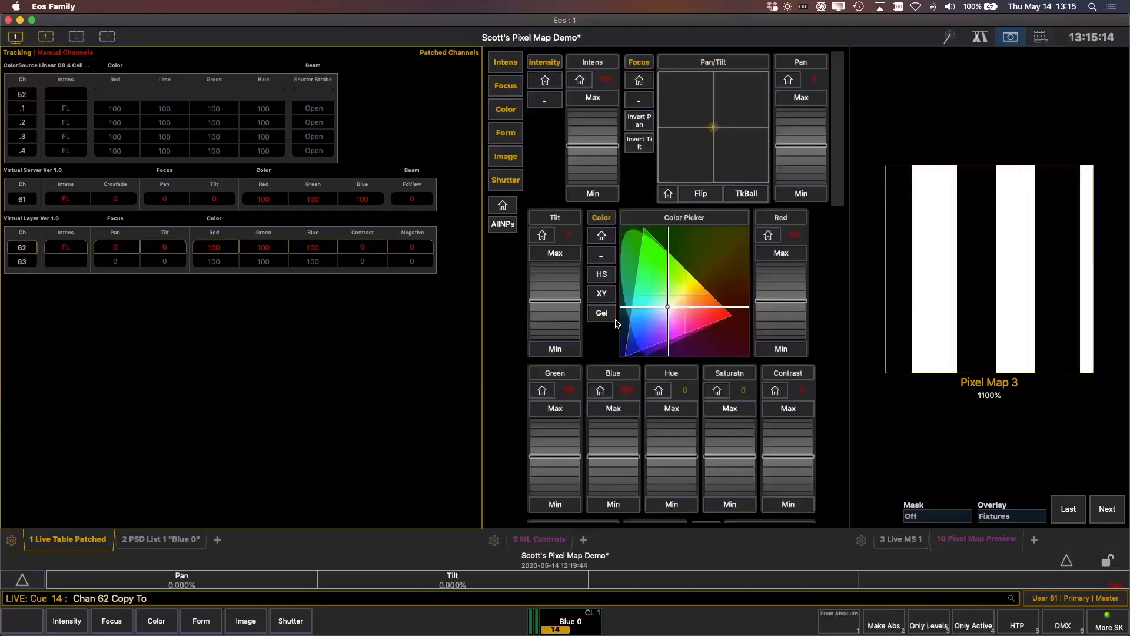
pyautogui.write('63')
pyautogui.press('Return')
# Set the Play Mode of media layer channel 63 to Loop Reverse
pyautogui.write('63')
pyautogui.press('Return')
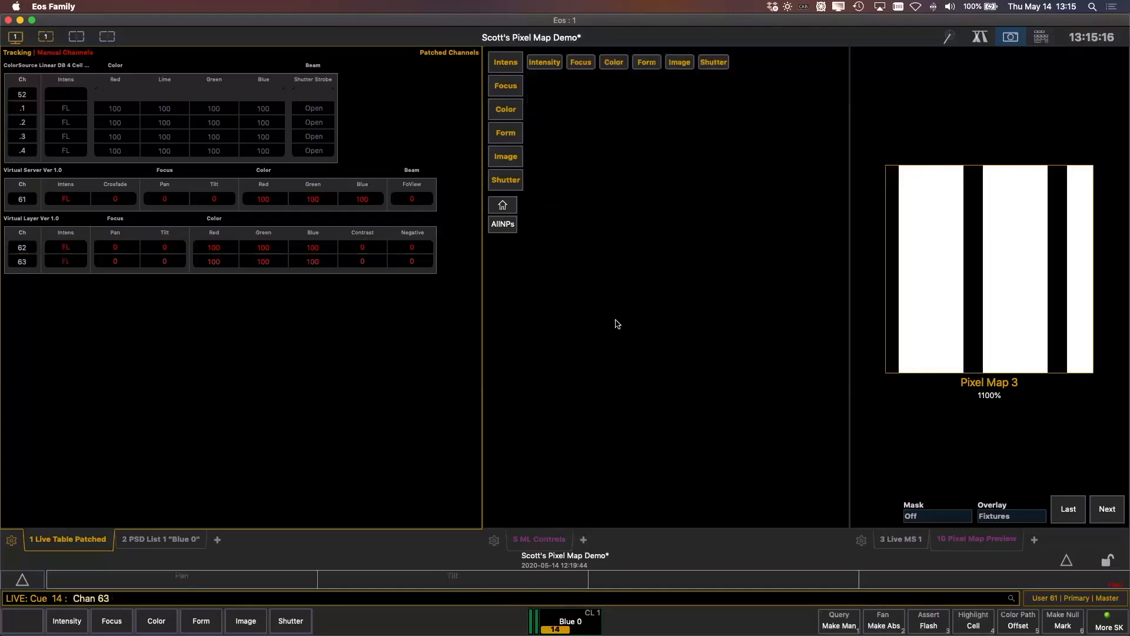
pyautogui.scroll(-10, 842, 190)
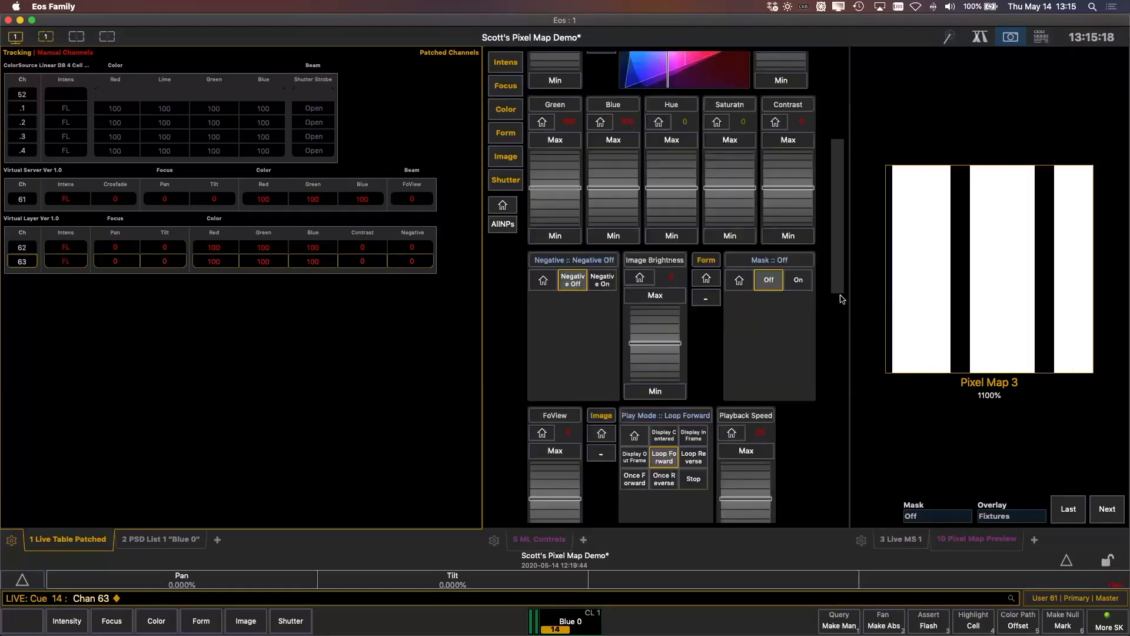
pyautogui.click(688, 401)
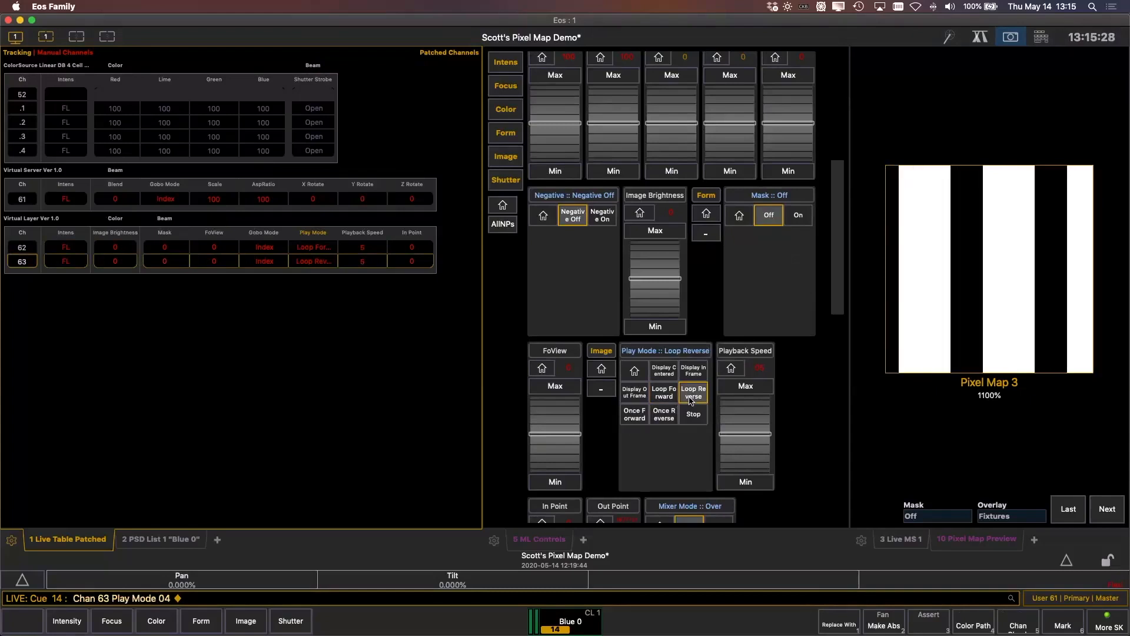
# Clear the command line and record the two-layer look as Cue 21
pyautogui.press('BackSpace')
pyautogui.write('r21')
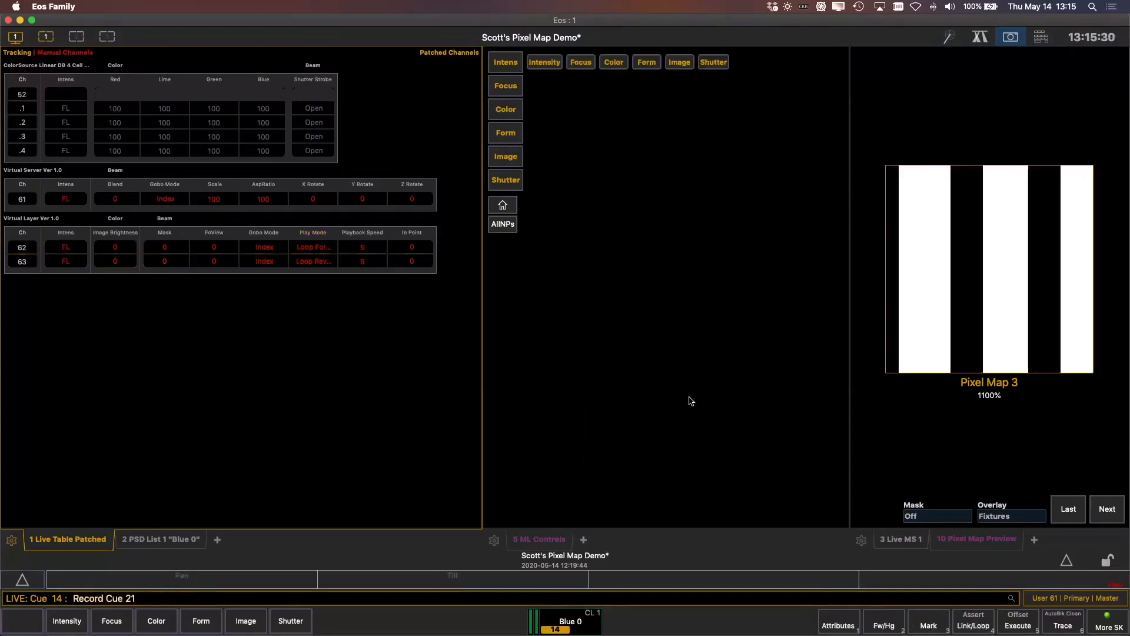
pyautogui.press('Return')
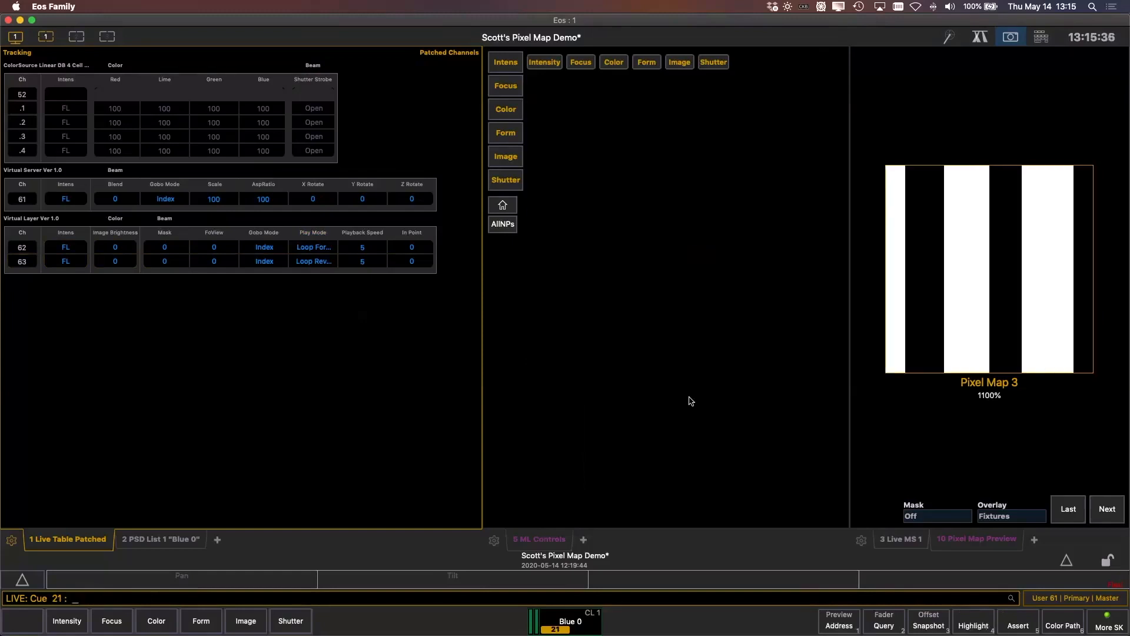
# Locate channel 62's In Point and Out Point controls and set channel 63's intensity to 0
pyautogui.write('62')
pyautogui.press('Return')
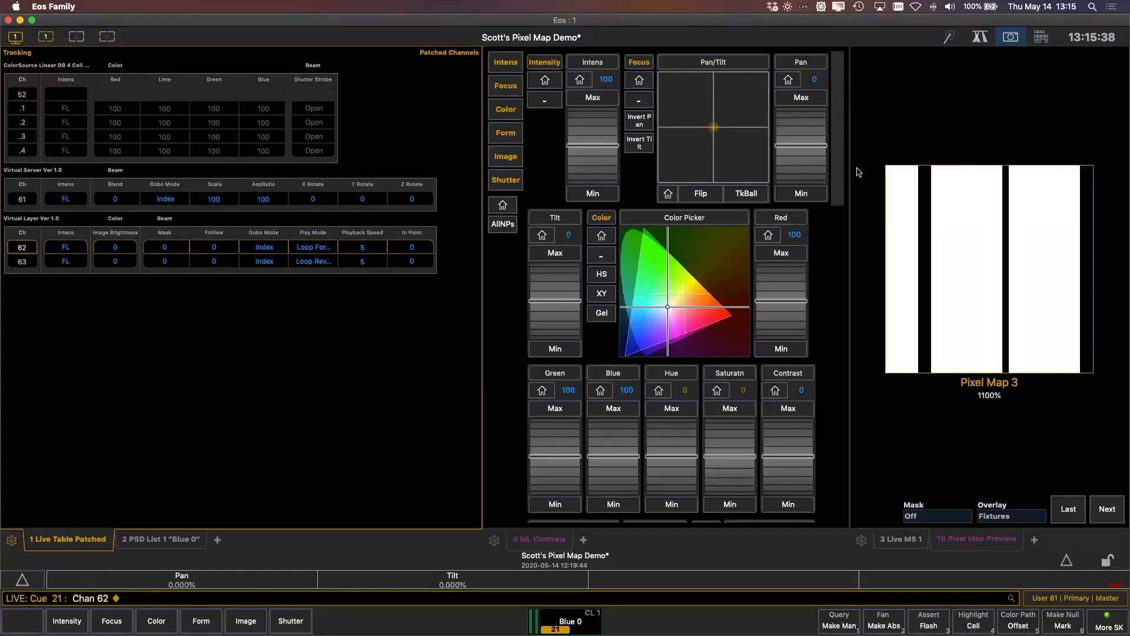
pyautogui.moveTo(845, 182); pyautogui.dragTo(838, 374)
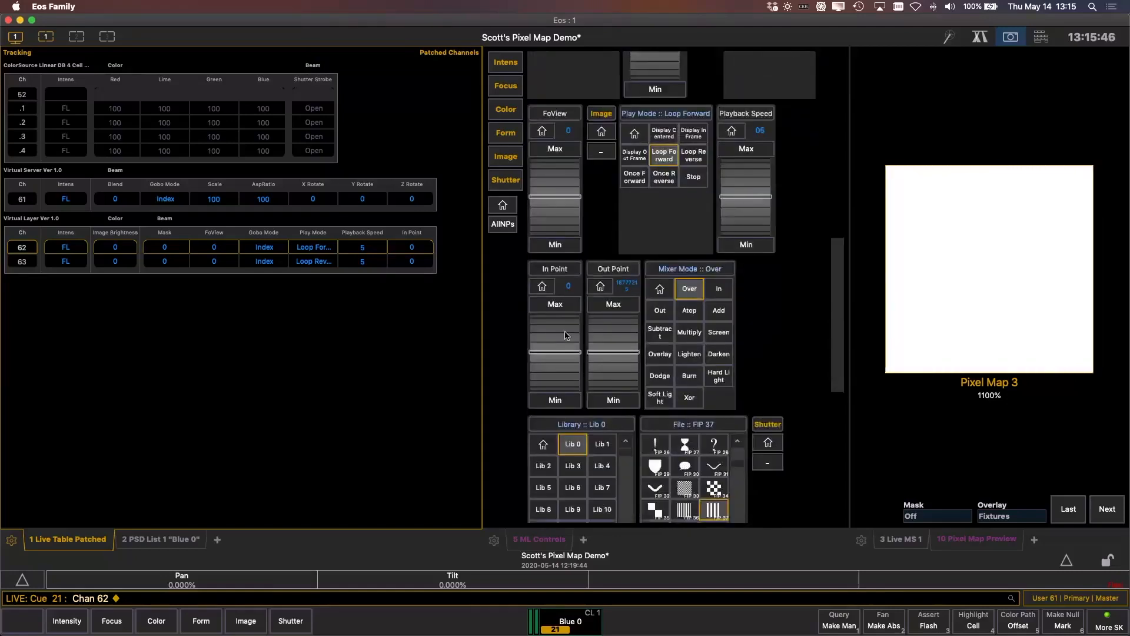
pyautogui.write('63@0')
pyautogui.press('Return')
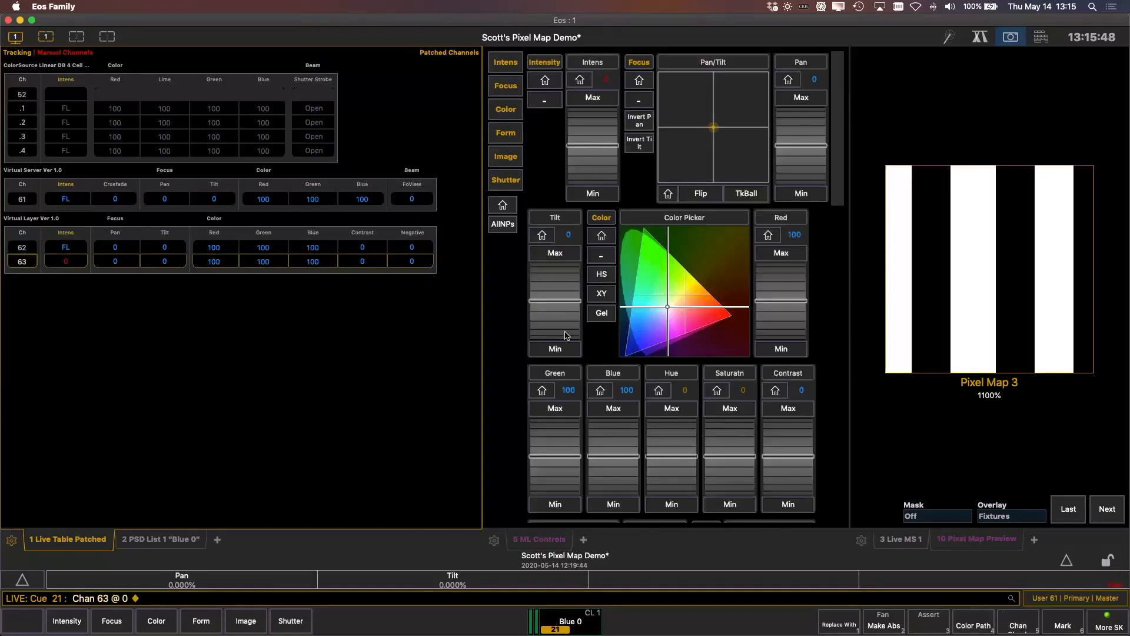
# Set channel 62's Play Mode to Display In Frame and shift its In Point and Out Point
pyautogui.write('62')
pyautogui.press('Return')
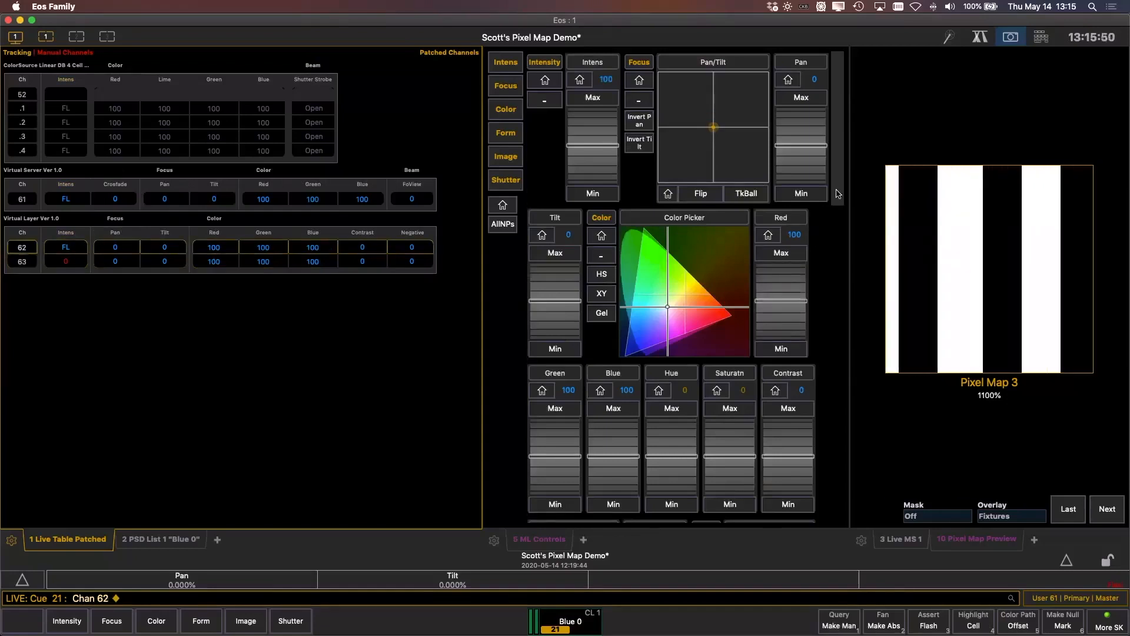
pyautogui.scroll(-3, 838, 299)
pyautogui.scroll(-7, 838, 299)
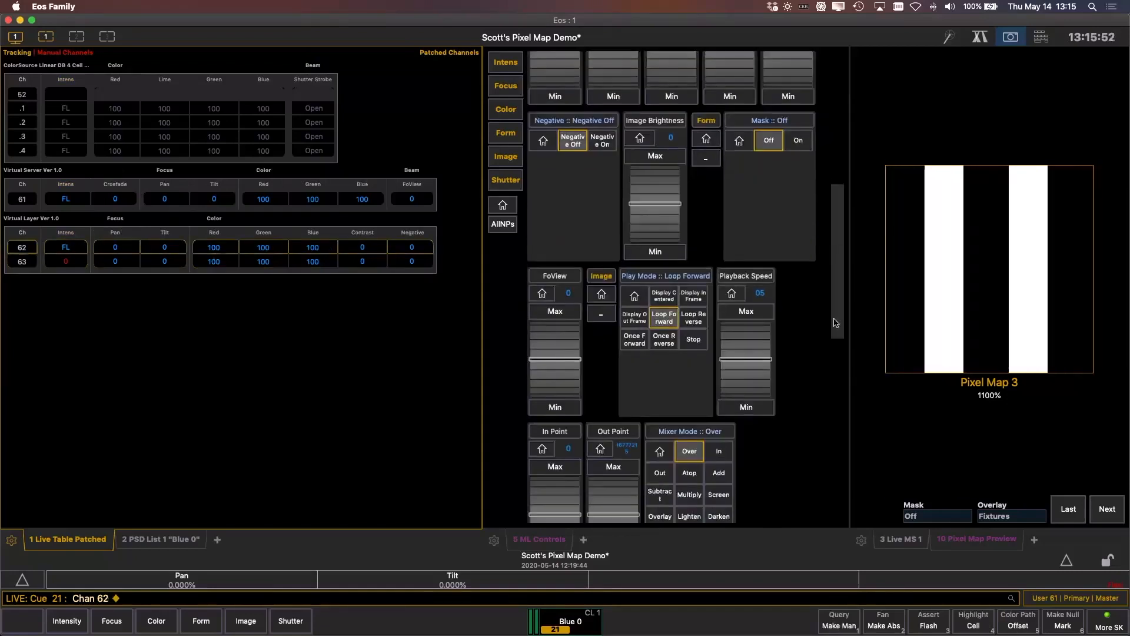
pyautogui.click(688, 296)
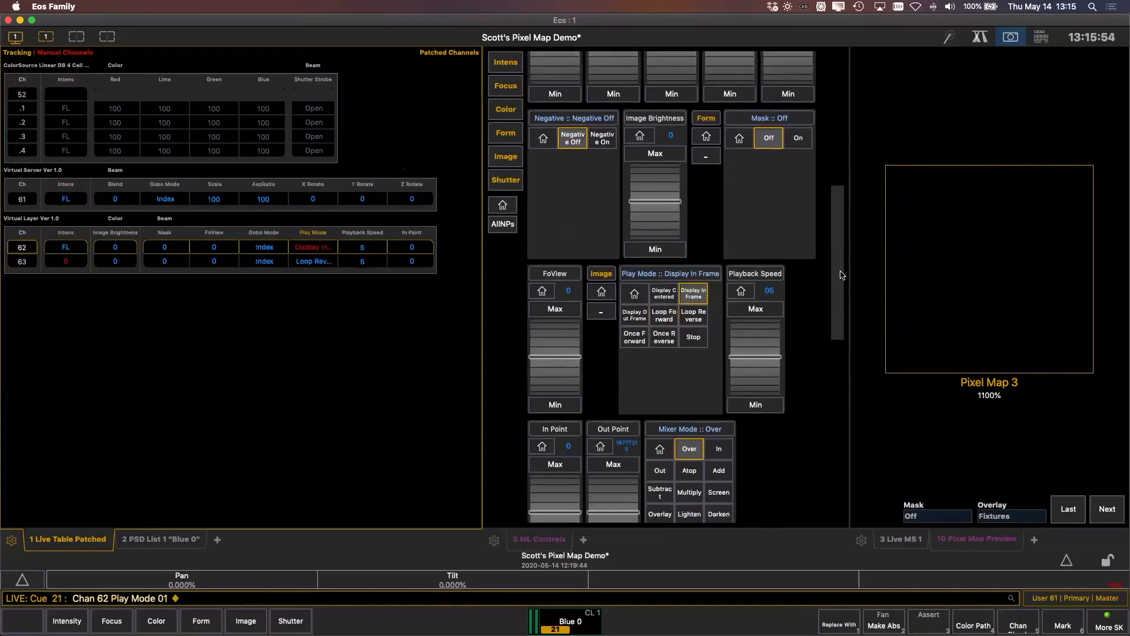
pyautogui.scroll(-2, 840, 295)
pyautogui.scroll(-1, 840, 295)
pyautogui.moveTo(574, 438); pyautogui.dragTo(632, 443)
pyautogui.scroll(-3, 631, 442)
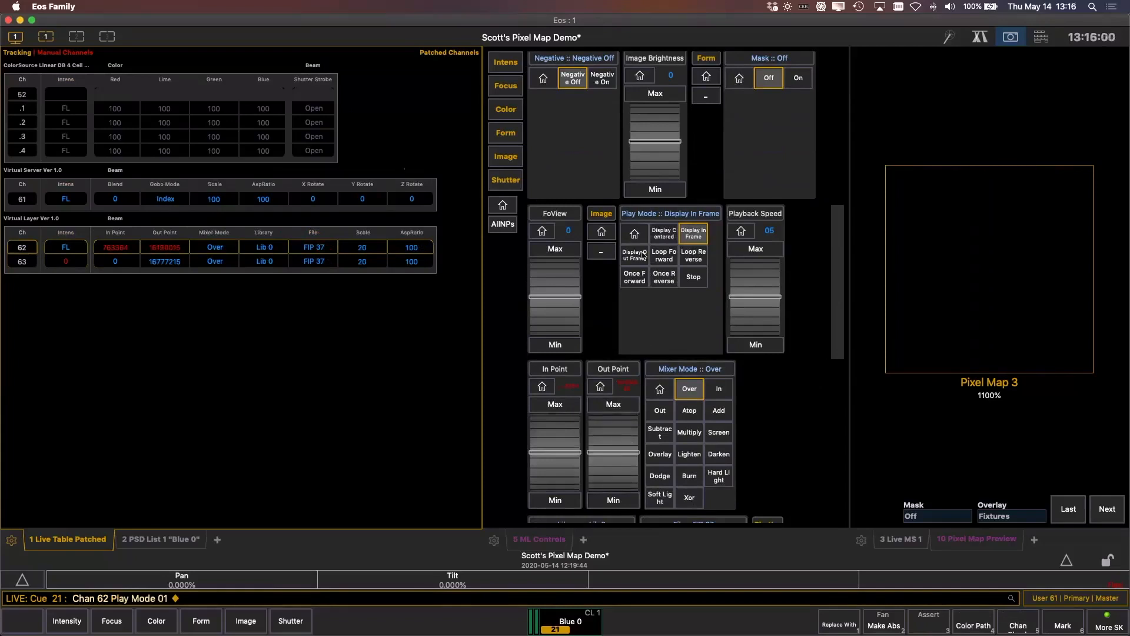
# Try channel 62's Display Out Frame and Loop Forward play modes, bringing the In Point to 117440 and lowering the Out Point
pyautogui.click(637, 255)
pyautogui.click(662, 258)
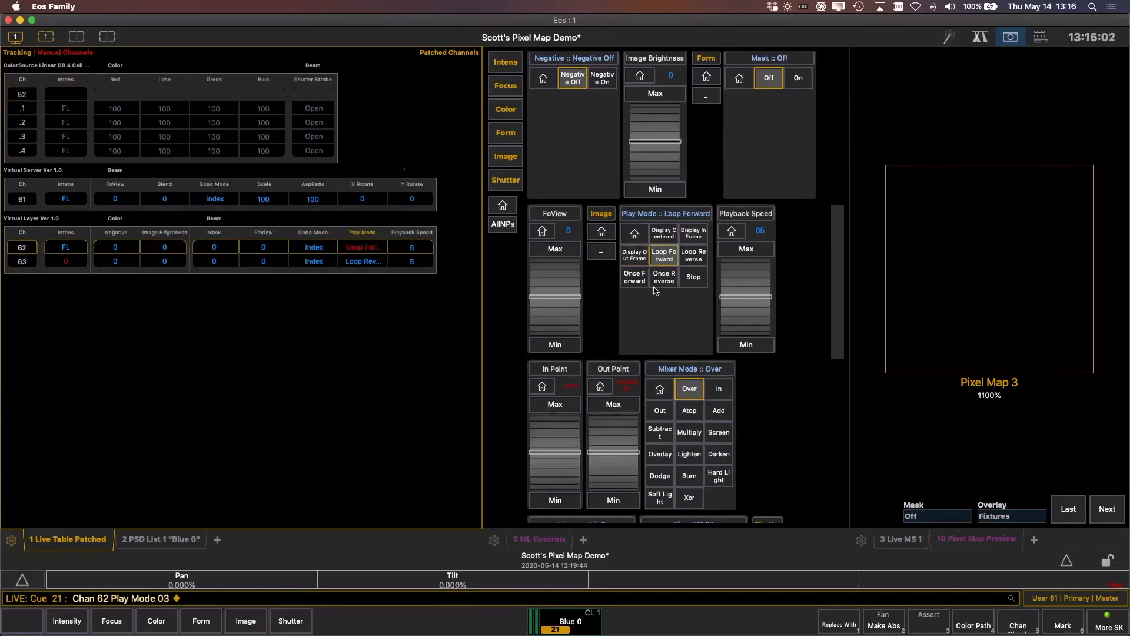
pyautogui.scroll(-5, 562, 444)
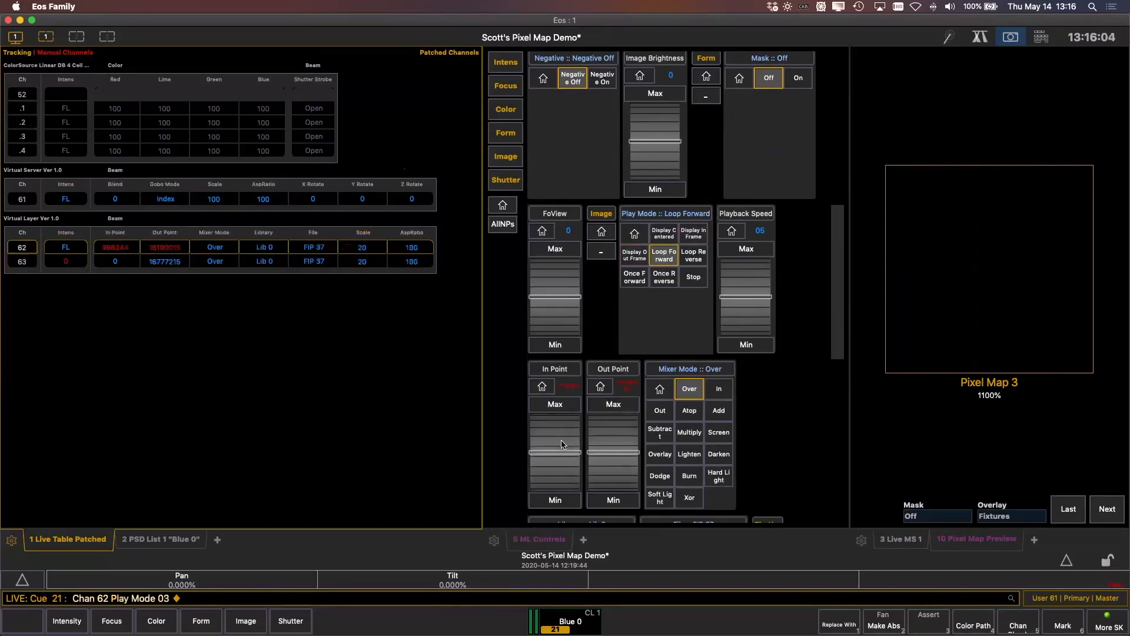
pyautogui.scroll(-5, 562, 445)
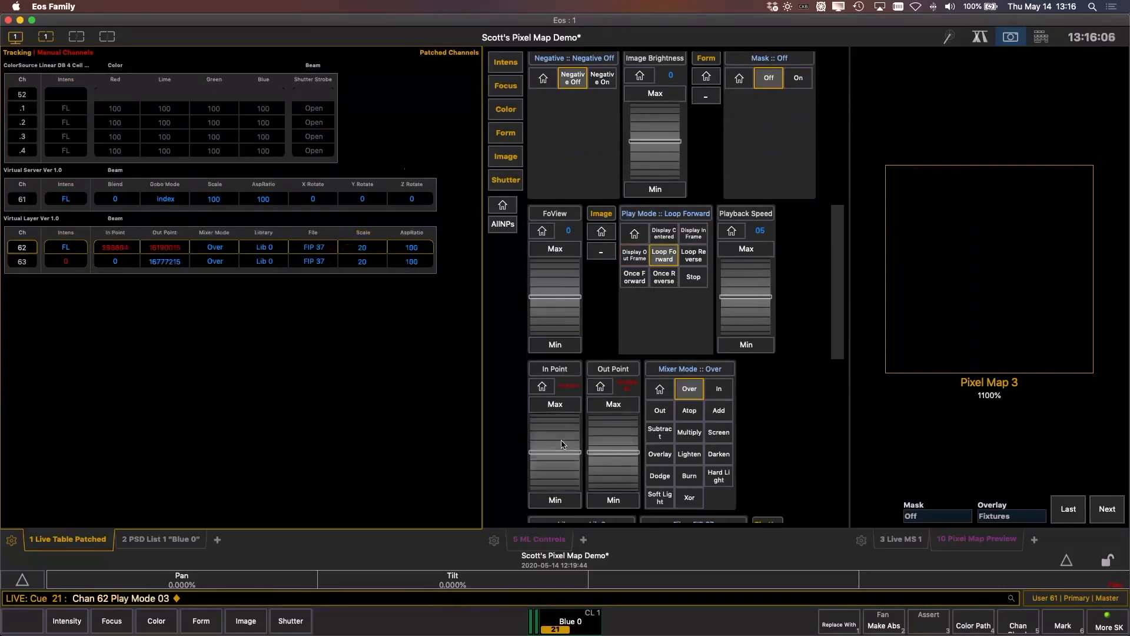
pyautogui.scroll(1, 562, 446)
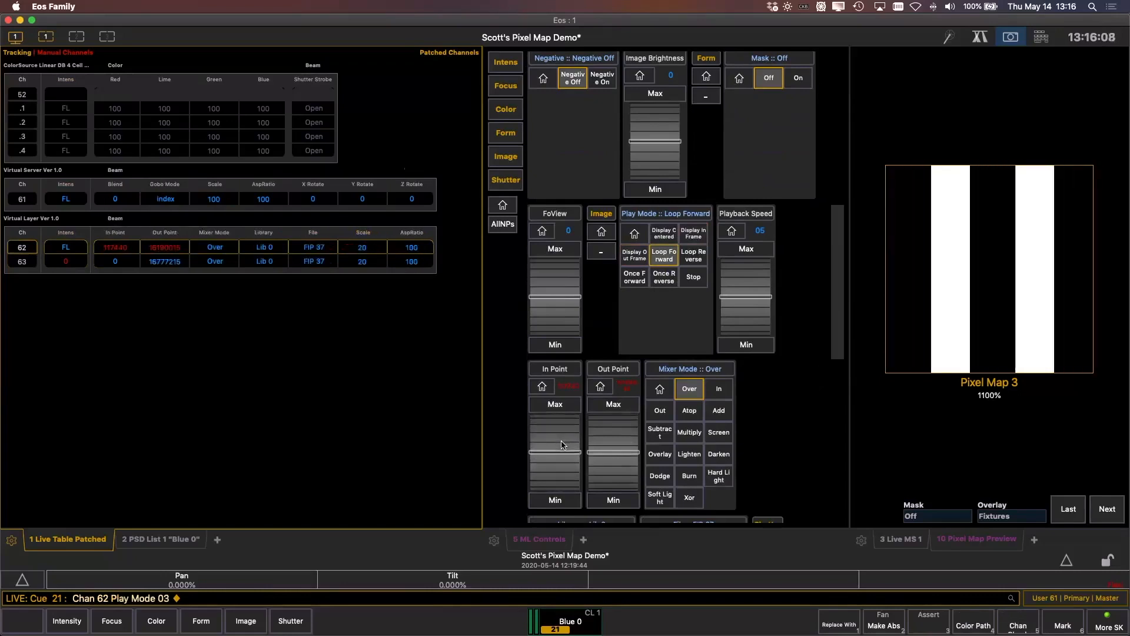
pyautogui.scroll(-2, 615, 442)
pyautogui.scroll(-2, 615, 443)
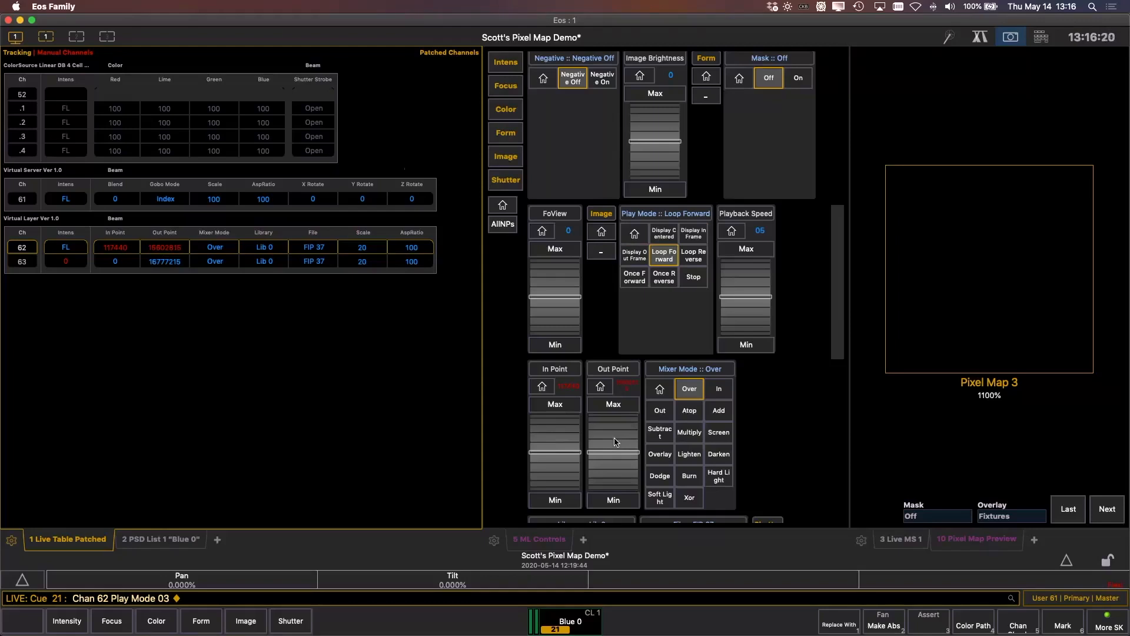
# Sneak channel 62's manual changes back to their cue values, and sneak all remaining manual values as well
pyautogui.press('n')
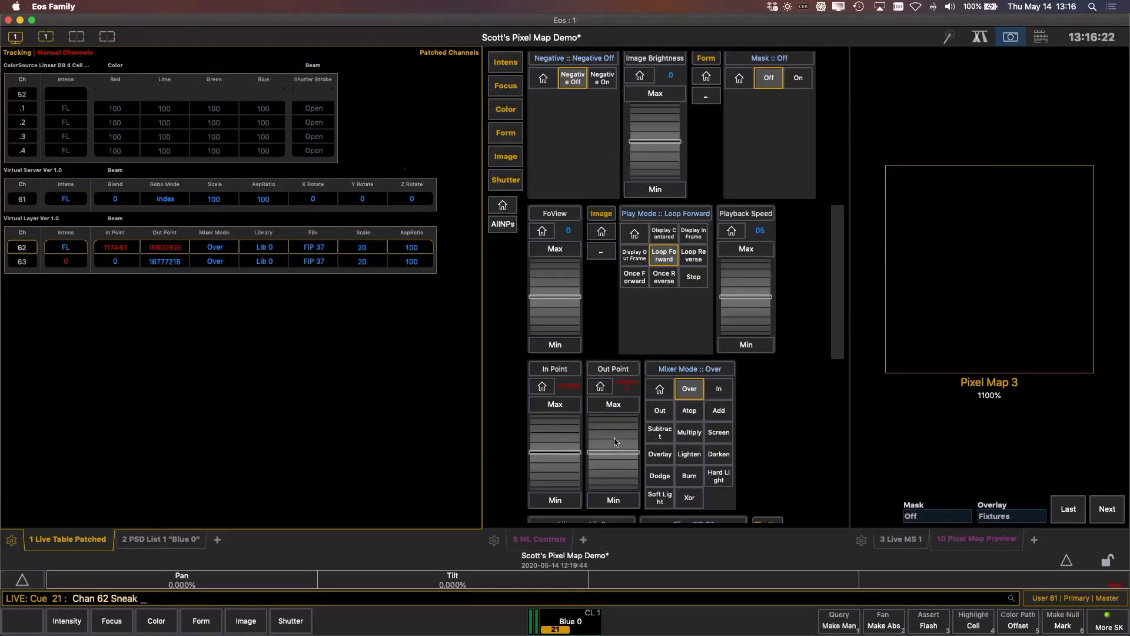
pyautogui.press('Return')
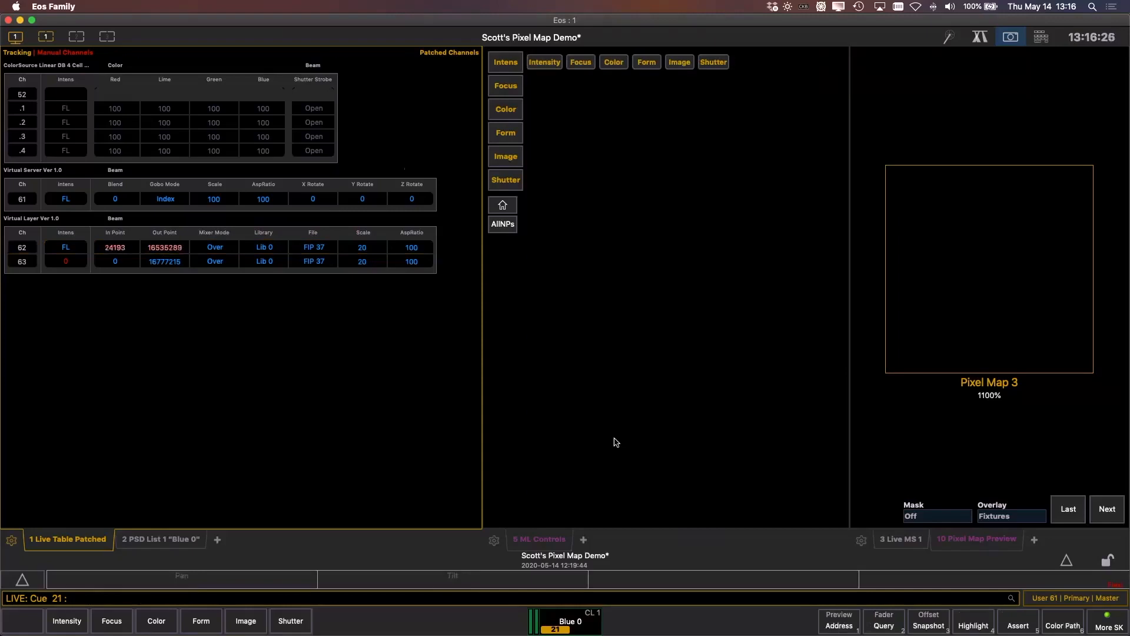
pyautogui.press('n')
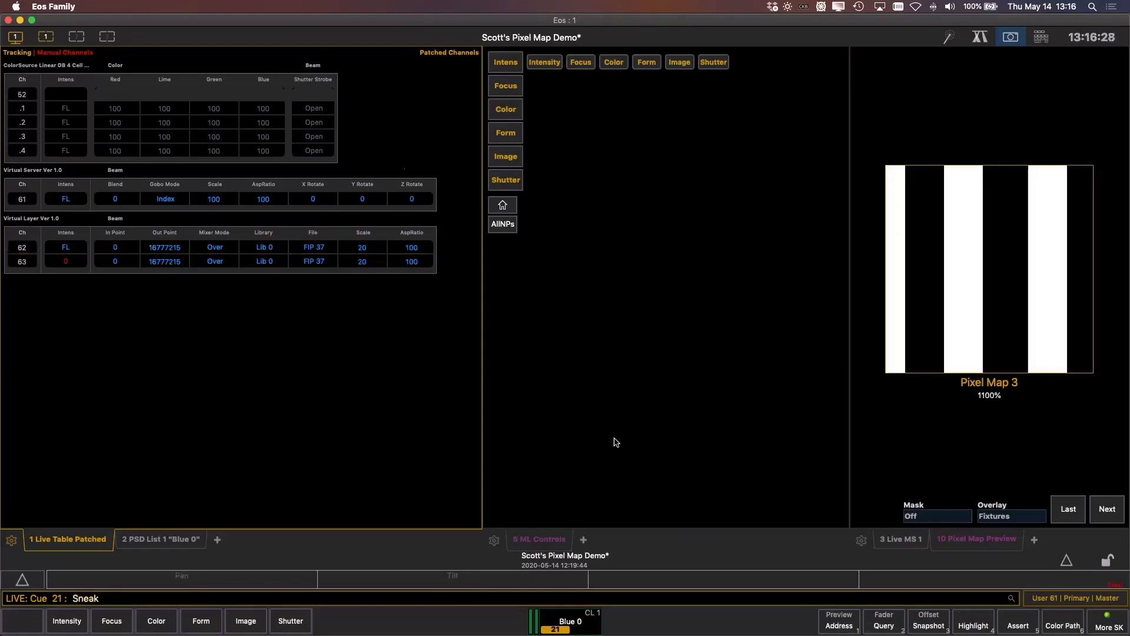
pyautogui.press('Return')
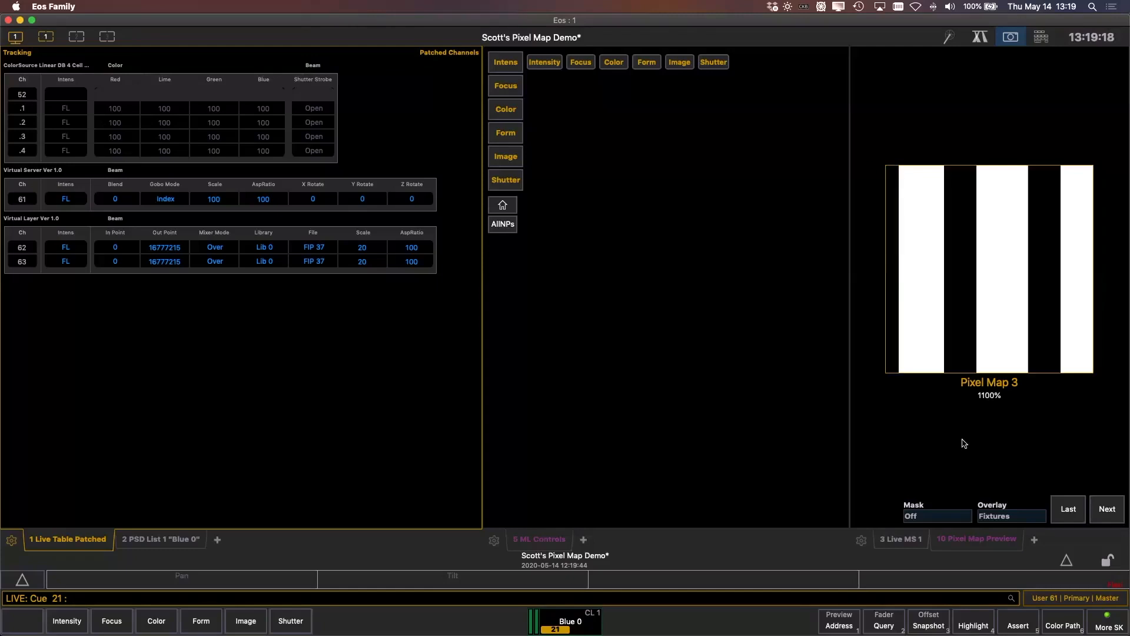
# View Pixel Map 1 in the pixel map preview and return the preview to Pixel Map 3
pyautogui.click(1071, 509)
pyautogui.click(1072, 509)
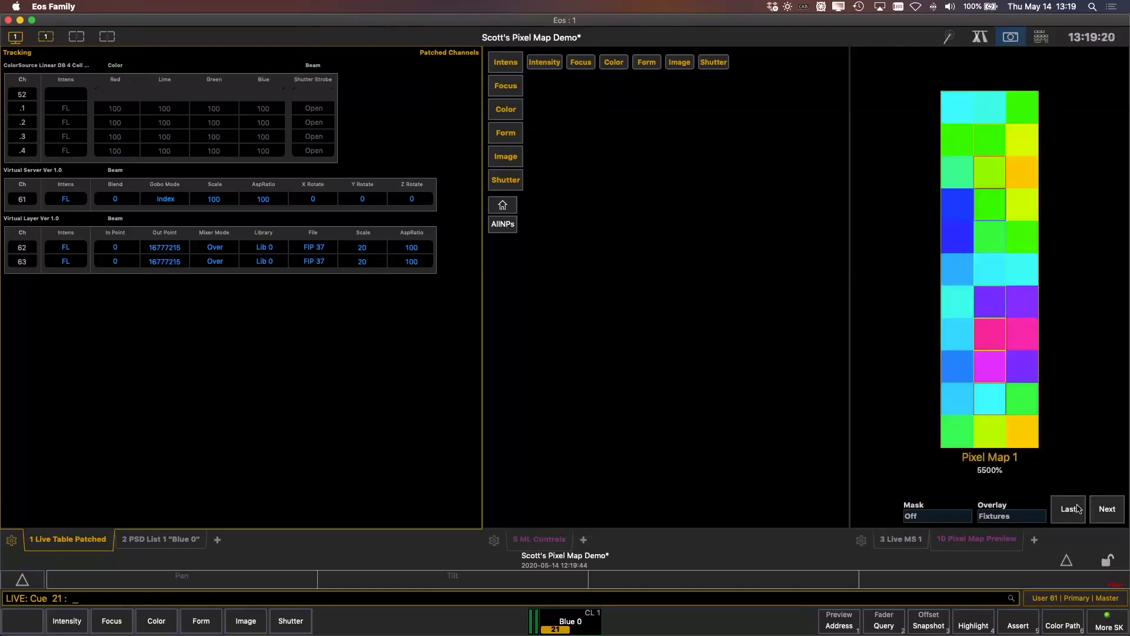
pyautogui.click(1107, 511)
pyautogui.click(1107, 512)
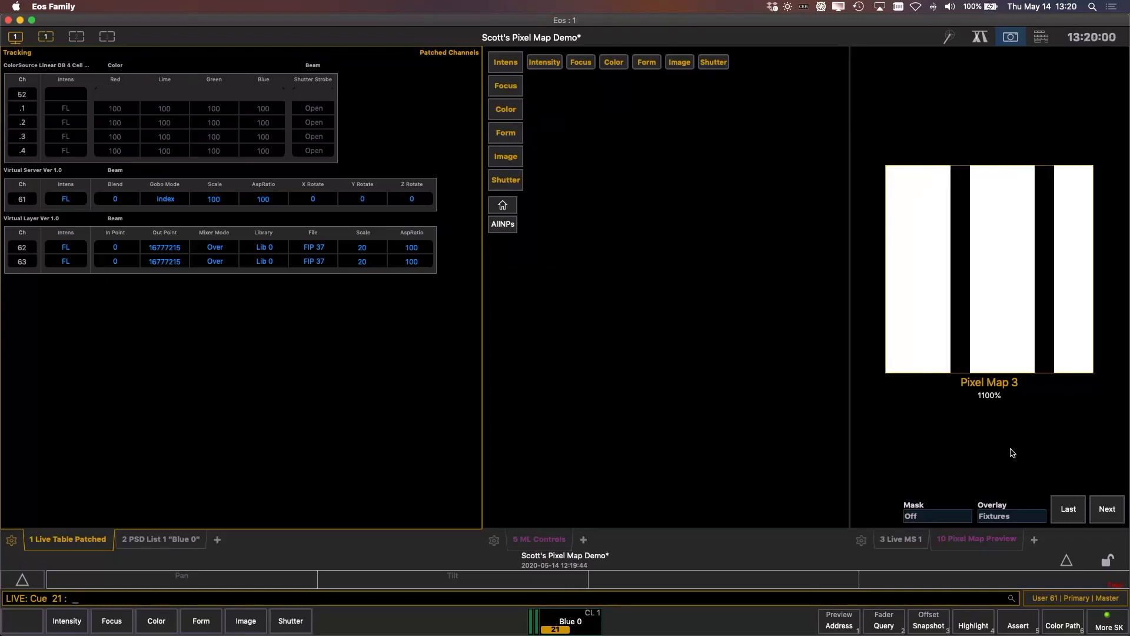
# Review Pixel Map 3's server channel and media layer channels in its configuration, returning to the live channel table
pyautogui.click(80, 39)
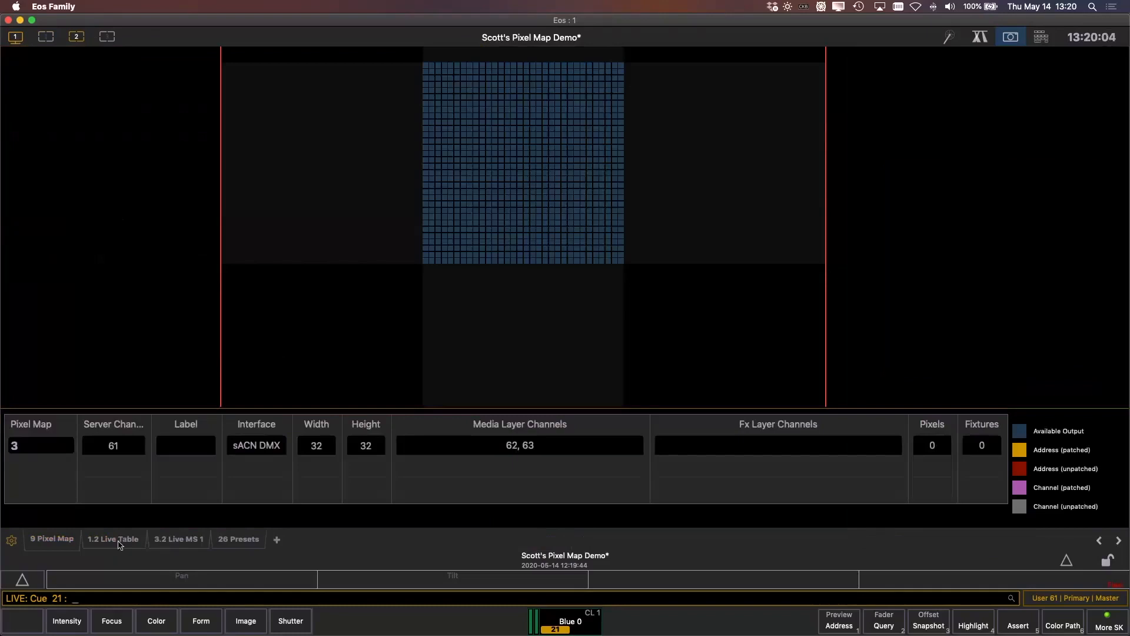
pyautogui.click(50, 542)
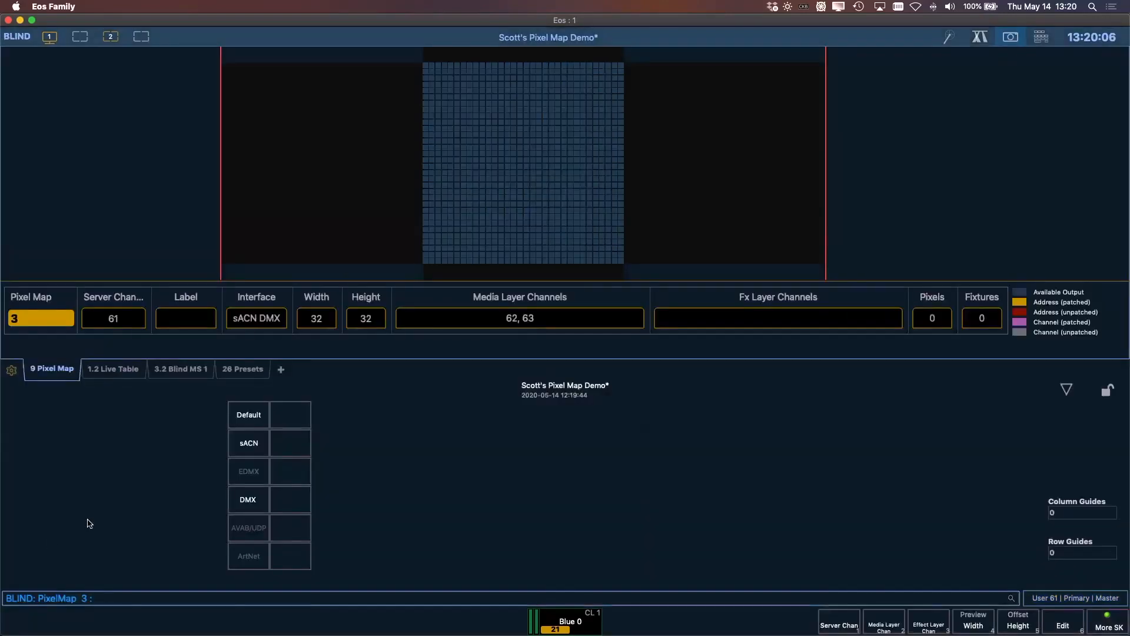
pyautogui.click(115, 323)
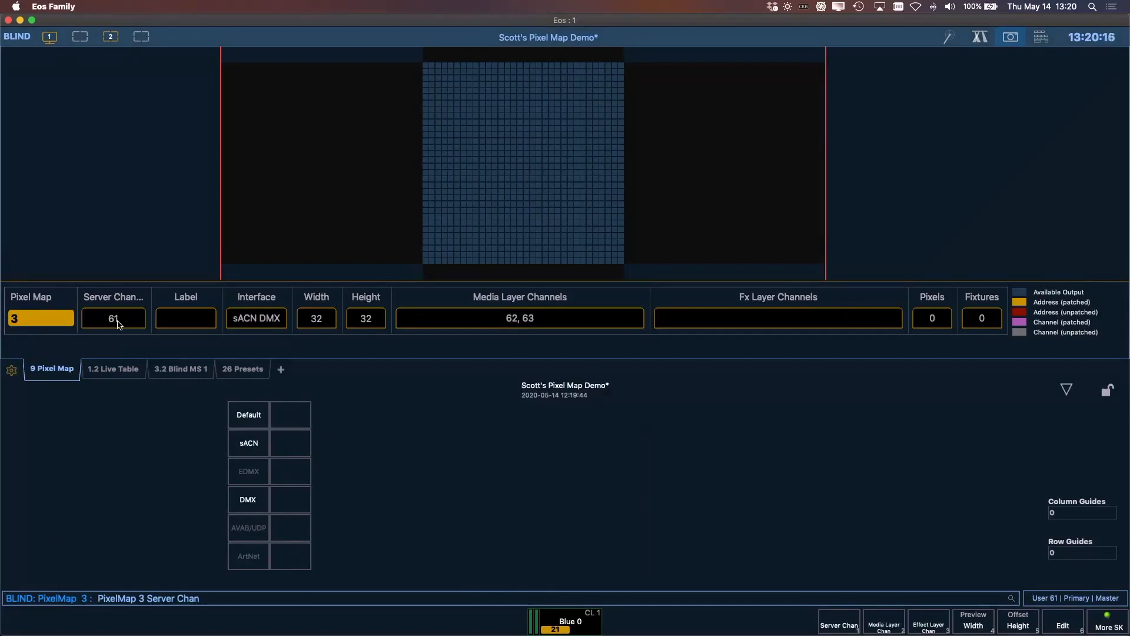
pyautogui.press('BackSpace')
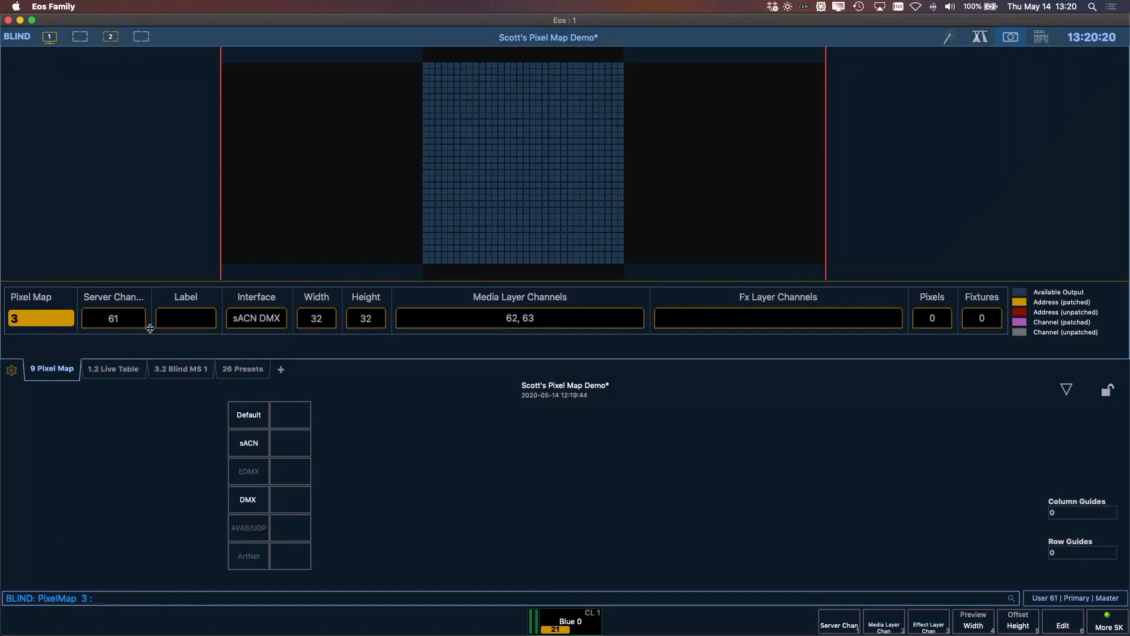
pyautogui.press('F1')
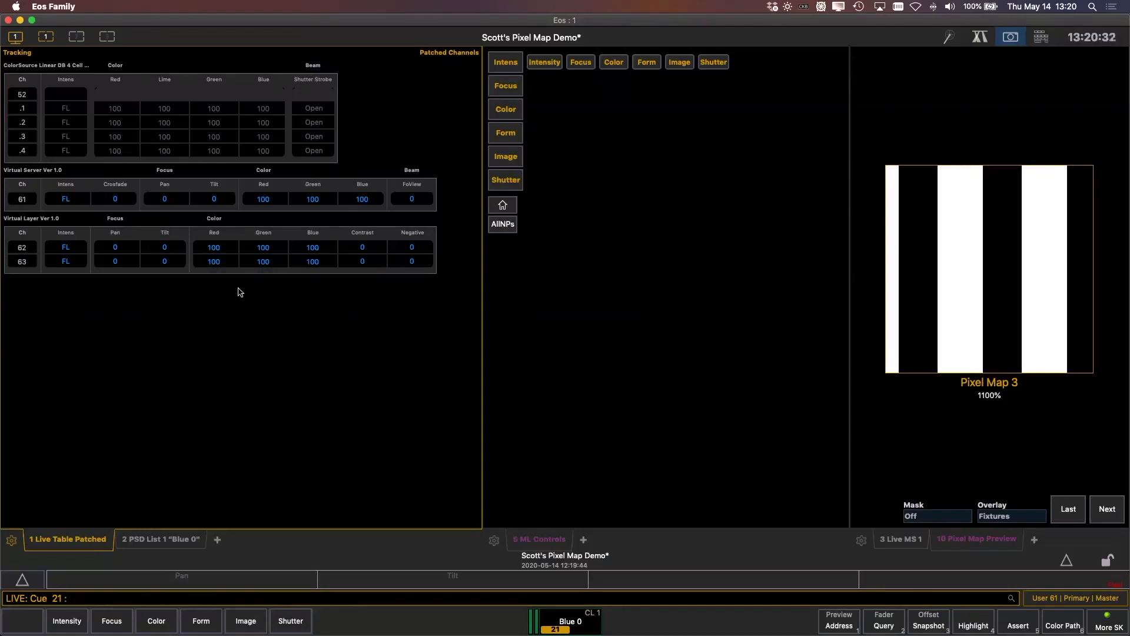
pyautogui.click(75, 41)
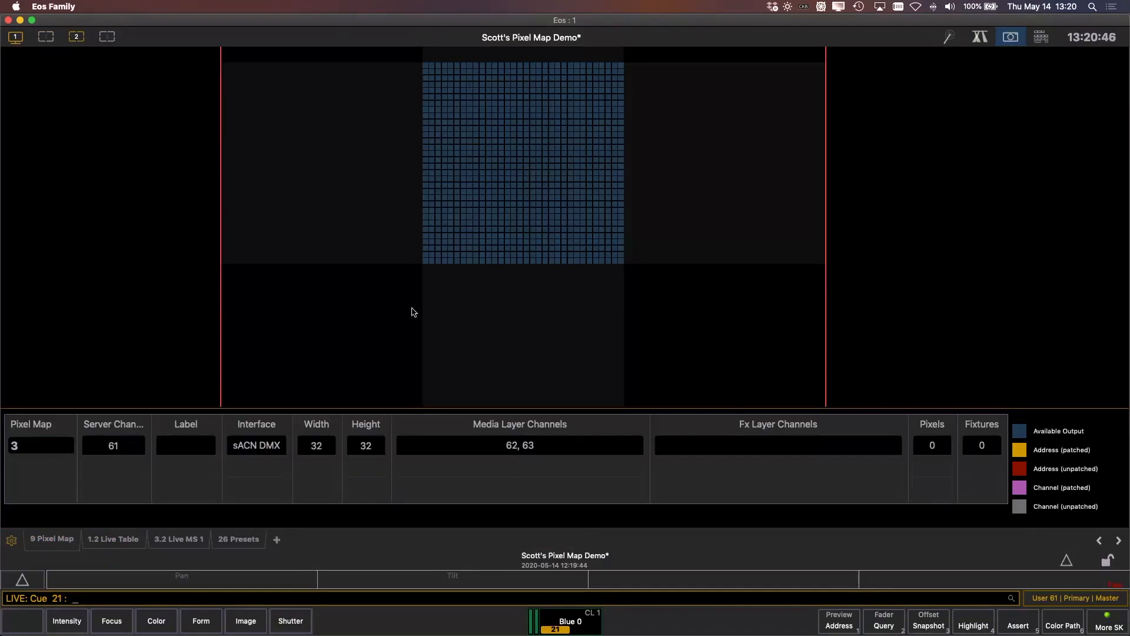
pyautogui.click(51, 42)
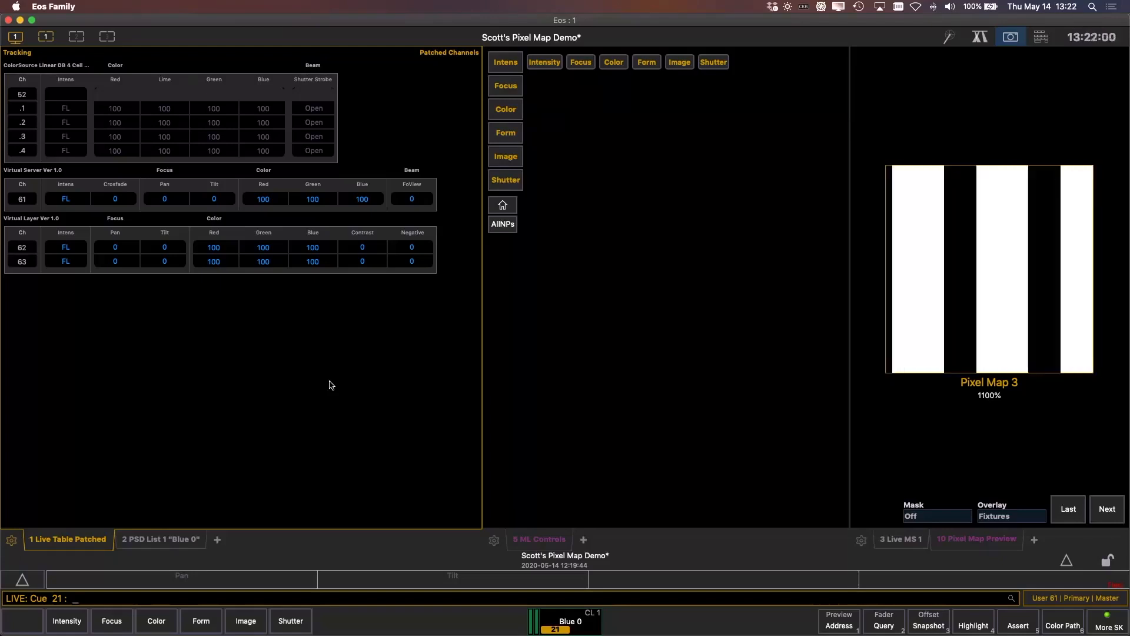
# Select channel 63 and set all its Color parameters to 0
pyautogui.write('63')
pyautogui.press('Return')
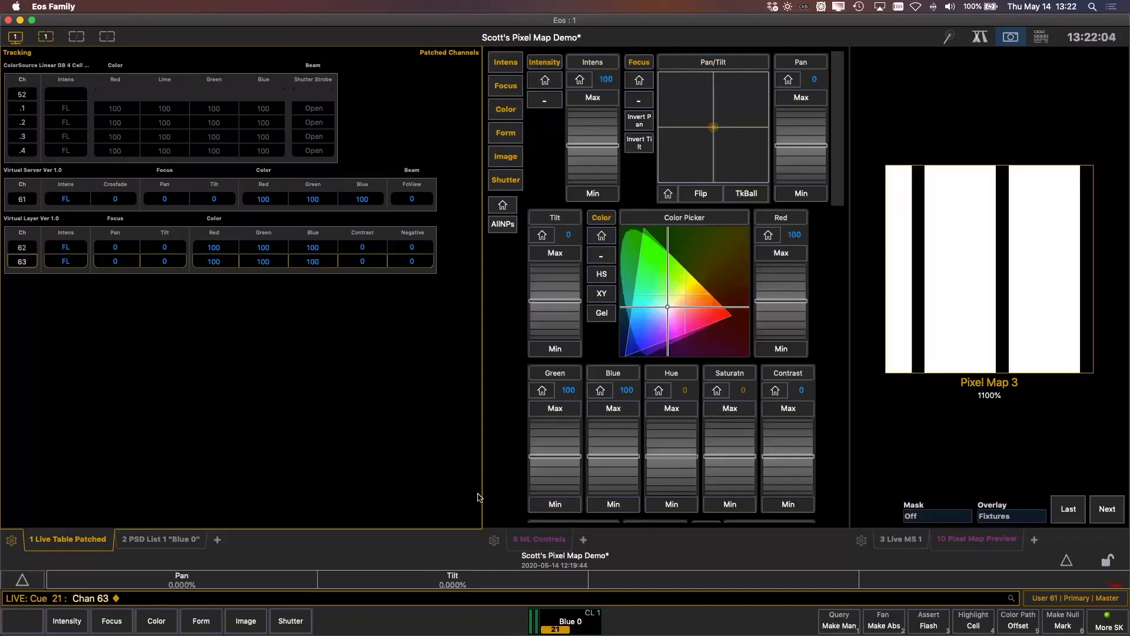
pyautogui.click(156, 621)
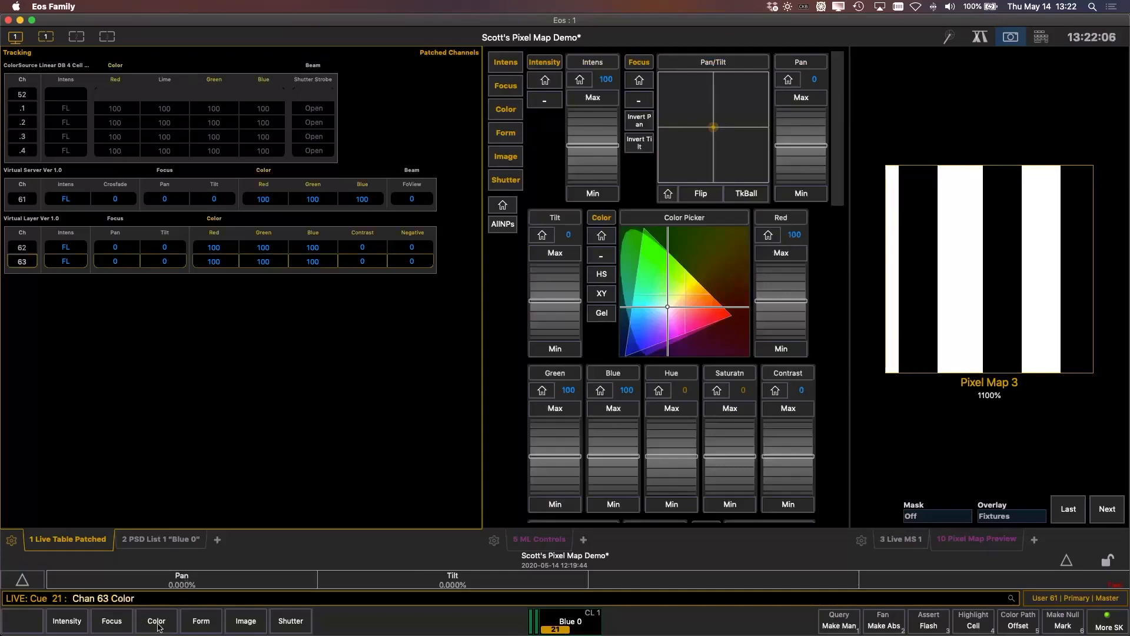
pyautogui.write('0')
pyautogui.press('Return')
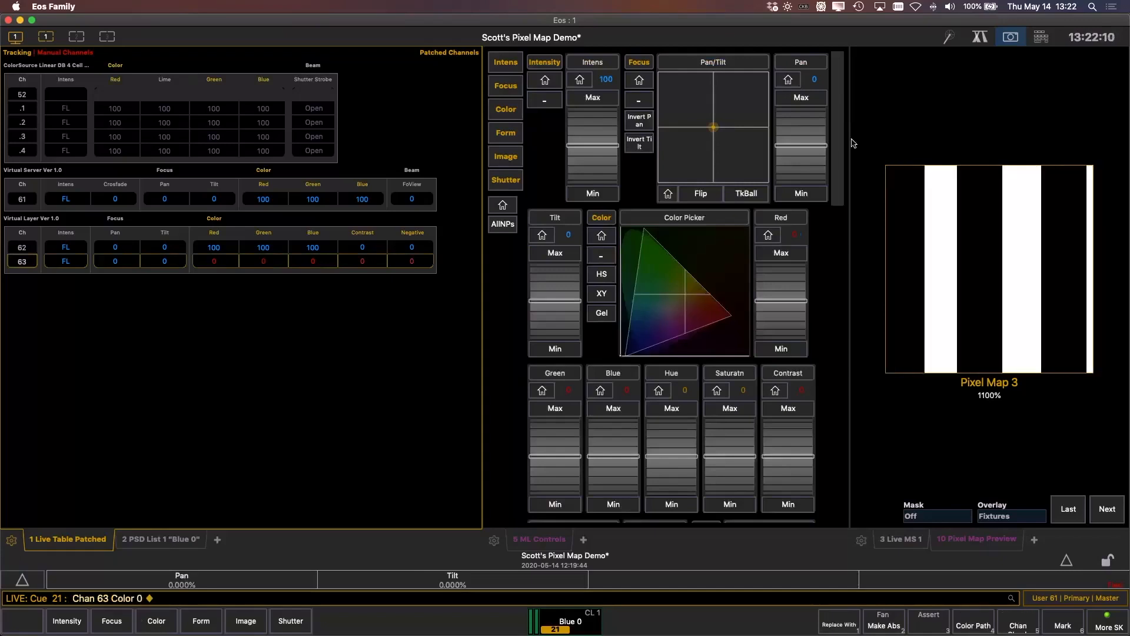
# Try the gradient image FIP 8 from Lib 0 as channel 63's media file
pyautogui.moveTo(853, 143); pyautogui.dragTo(845, 371)
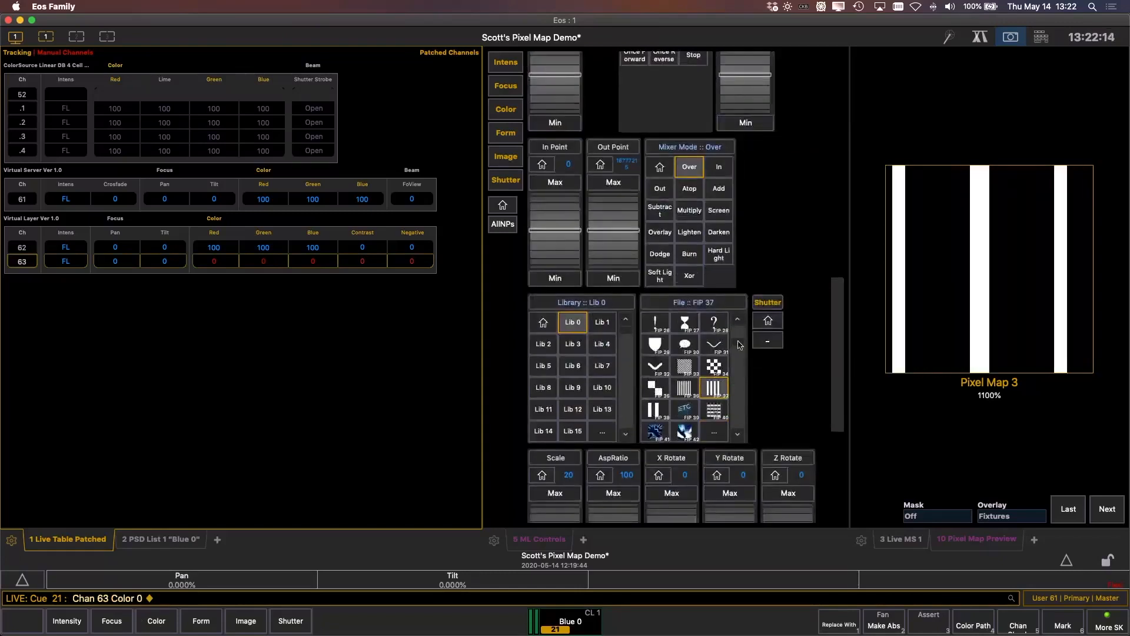
pyautogui.scroll(4, 742, 341)
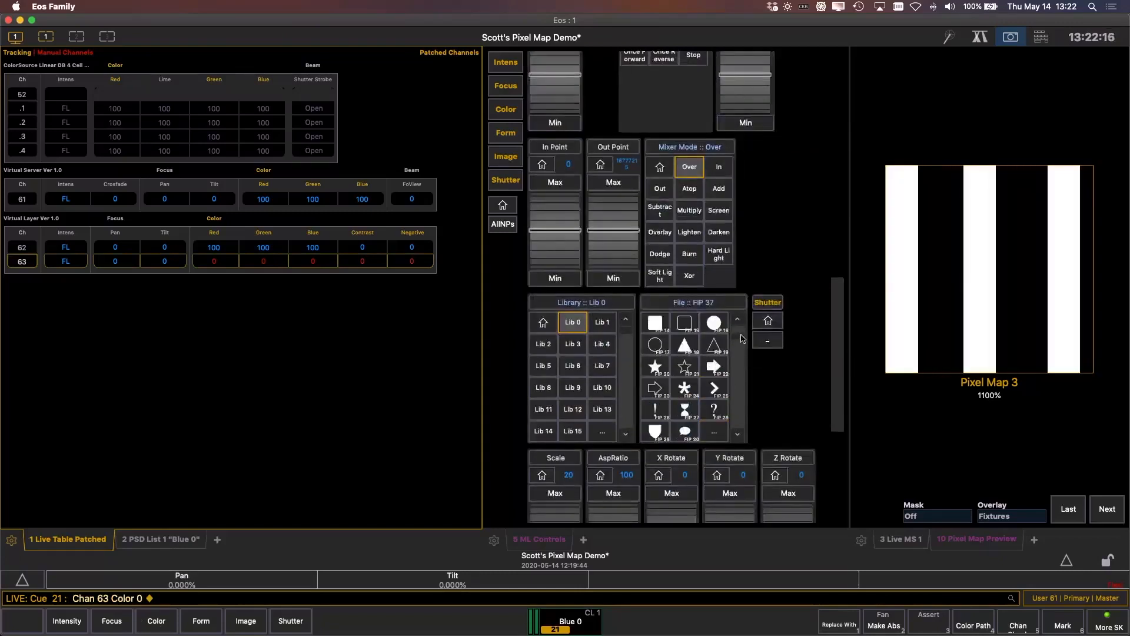
pyautogui.scroll(4, 654, 371)
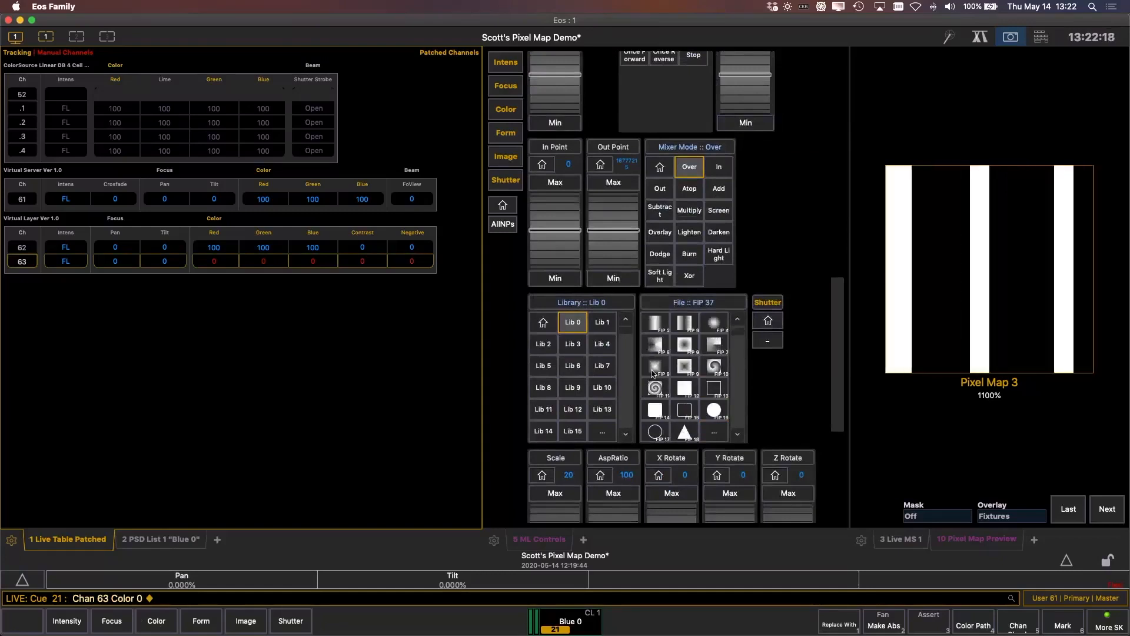
pyautogui.click(654, 368)
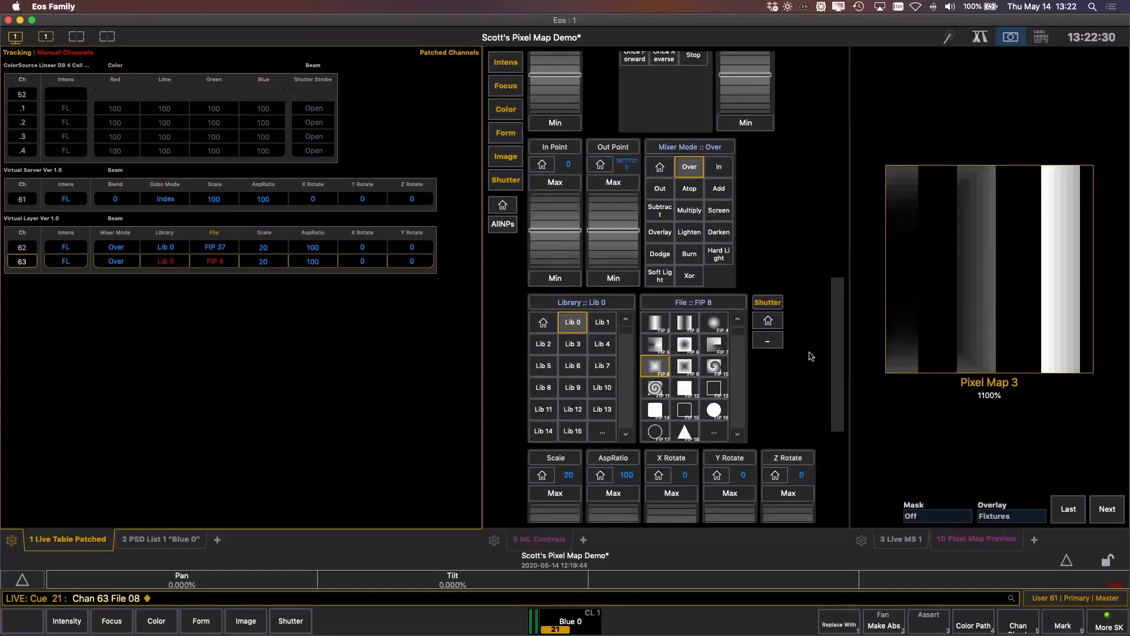
# Assign the solid triangle FIP 18 to channel 63 and set its Play Mode to Display Centered
pyautogui.scroll(-3, 837, 334)
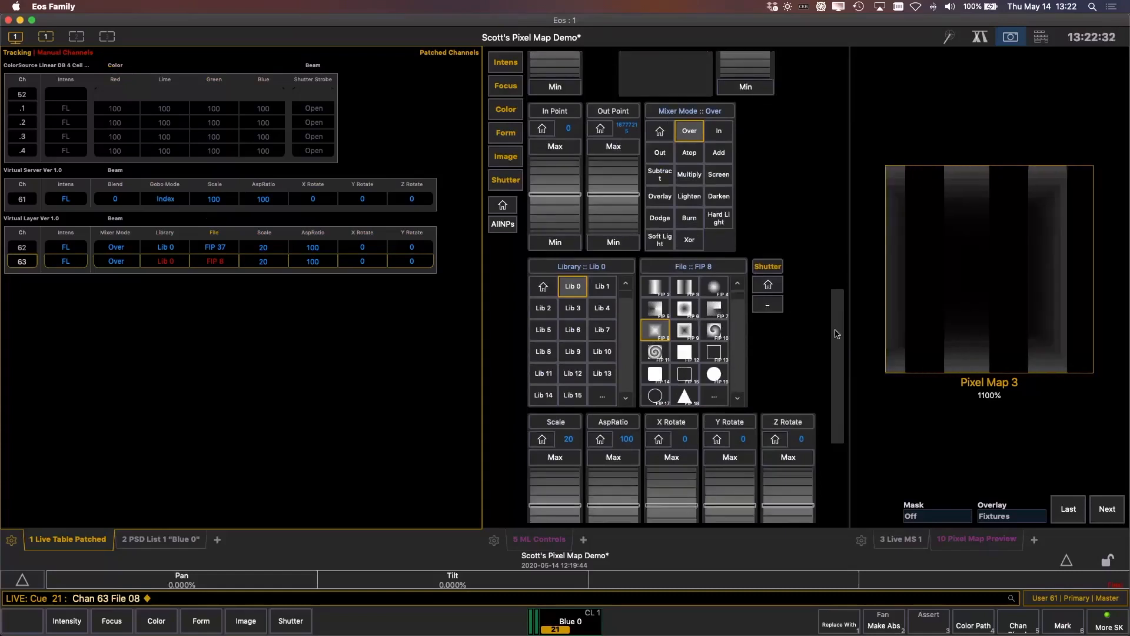
pyautogui.scroll(-2, 739, 300)
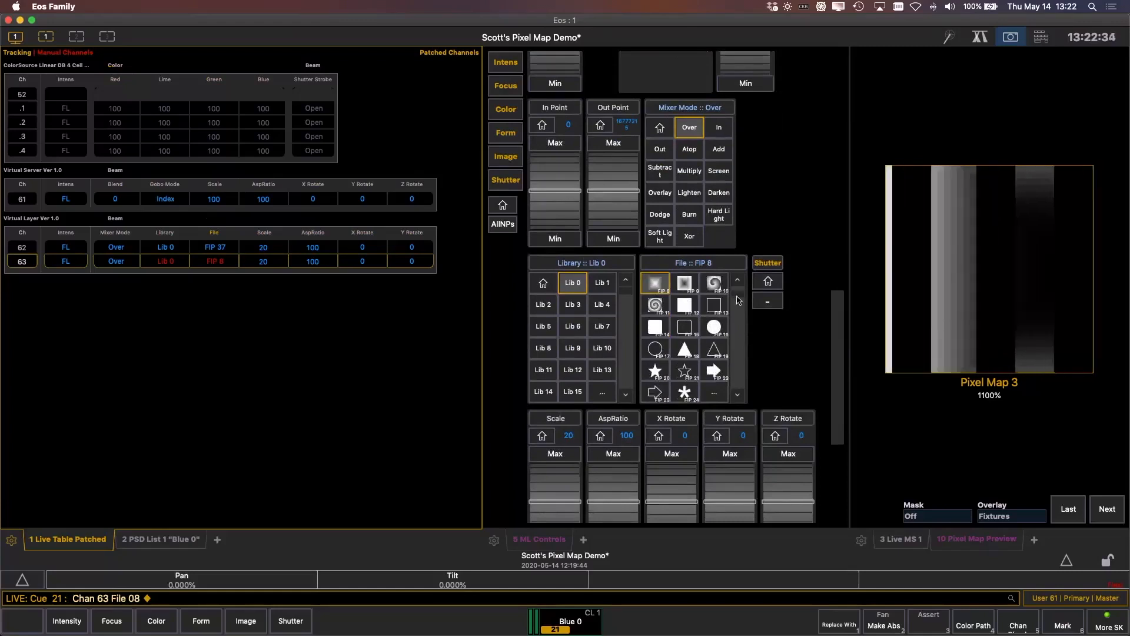
pyautogui.click(683, 349)
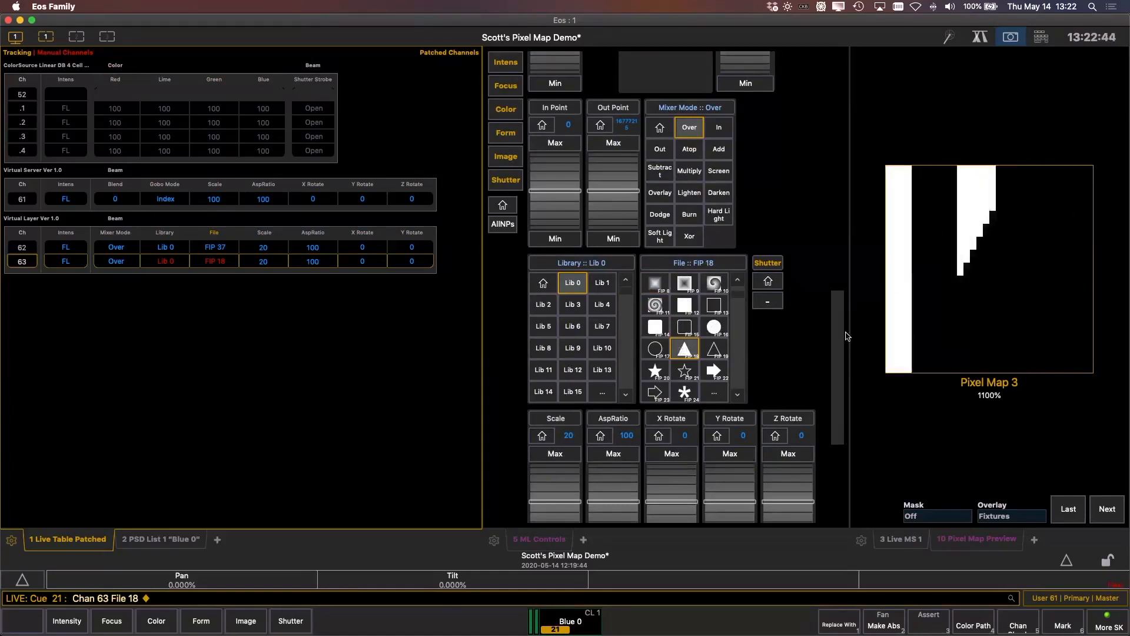
pyautogui.scroll(5, 842, 306)
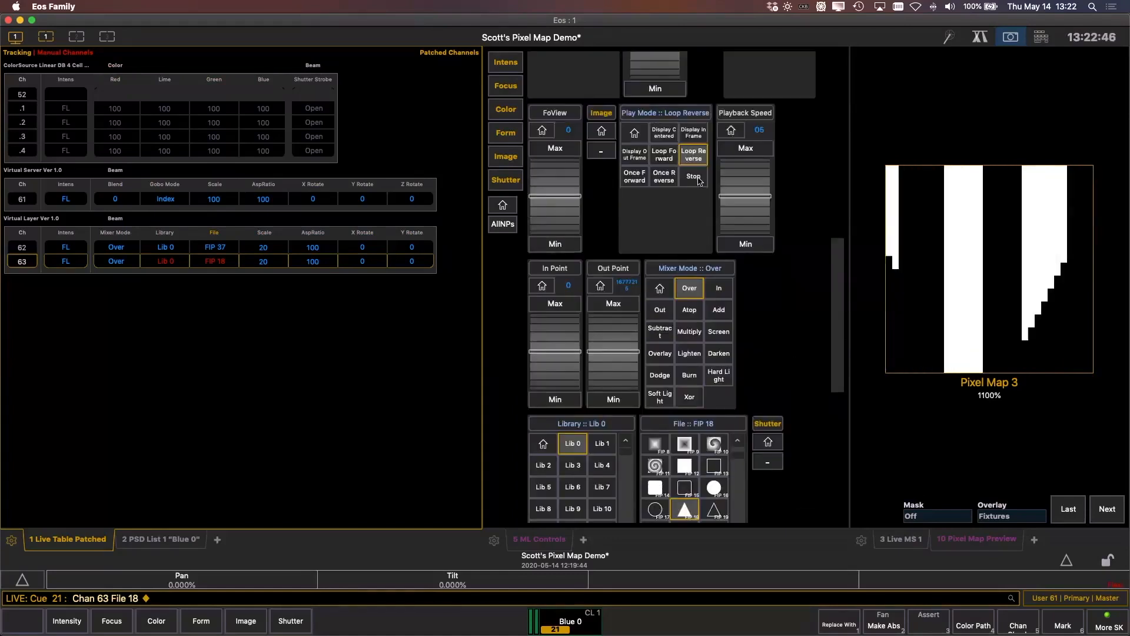
pyautogui.click(666, 138)
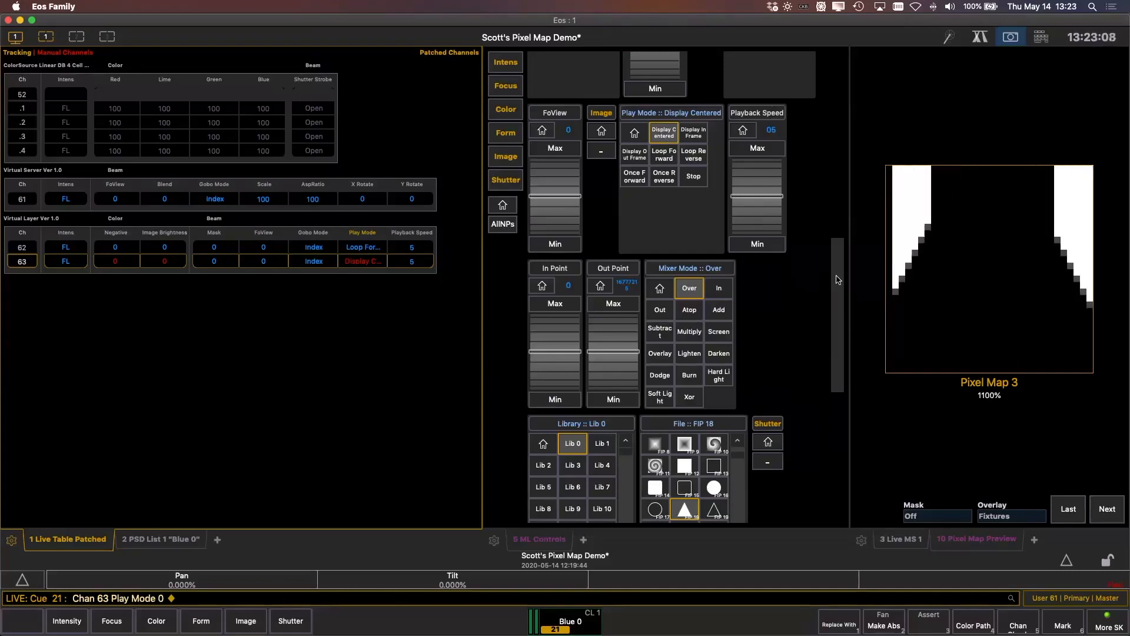
# Try channel 63's Blue at full on the triangle layer, and return Blue to its minimum
pyautogui.scroll(-3, 839, 285)
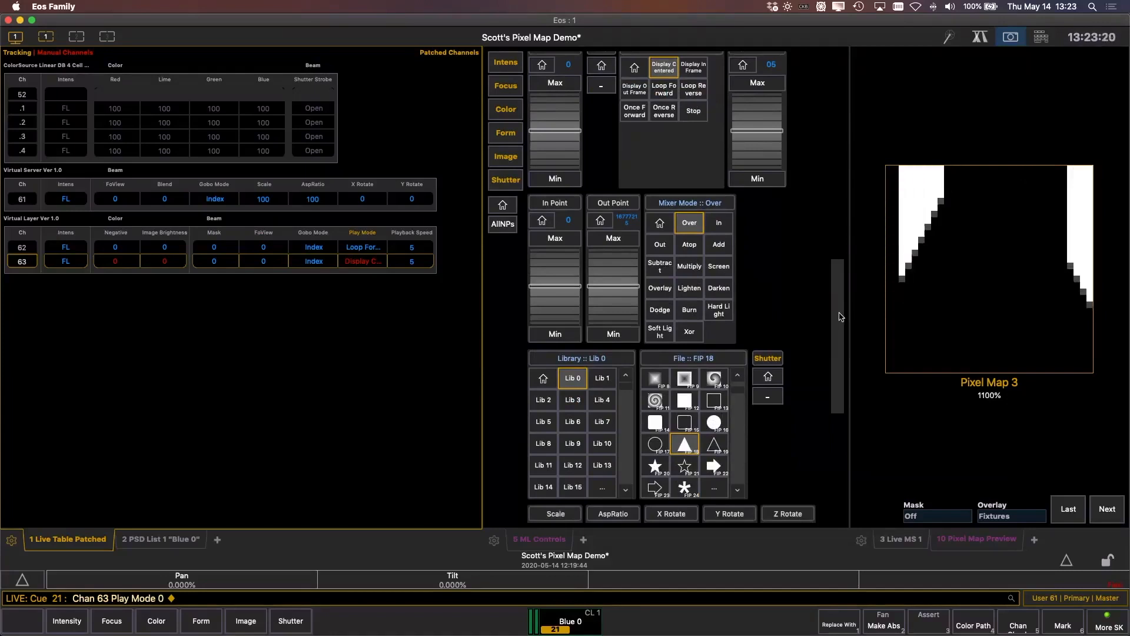
pyautogui.moveTo(839, 315); pyautogui.dragTo(842, 303)
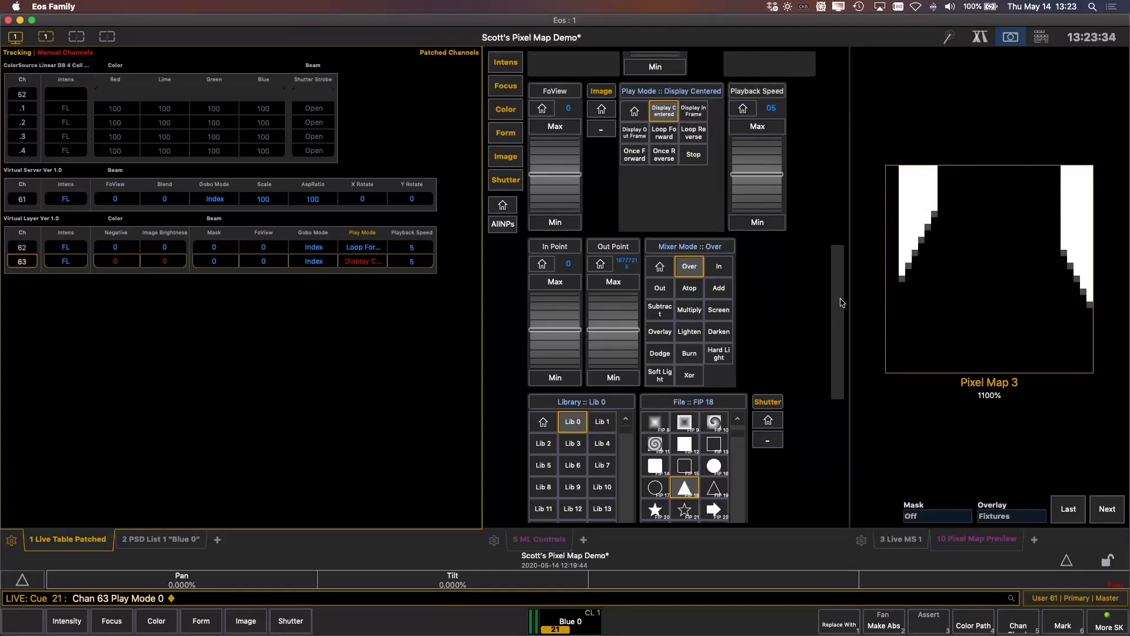
pyautogui.moveTo(841, 303); pyautogui.dragTo(834, 148)
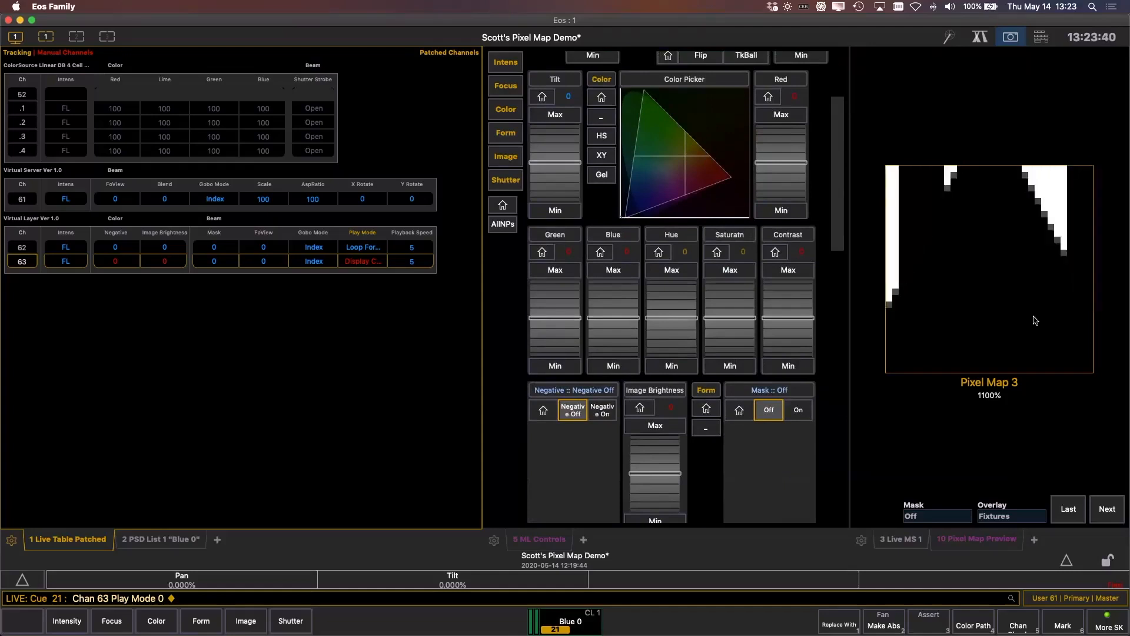
pyautogui.click(613, 270)
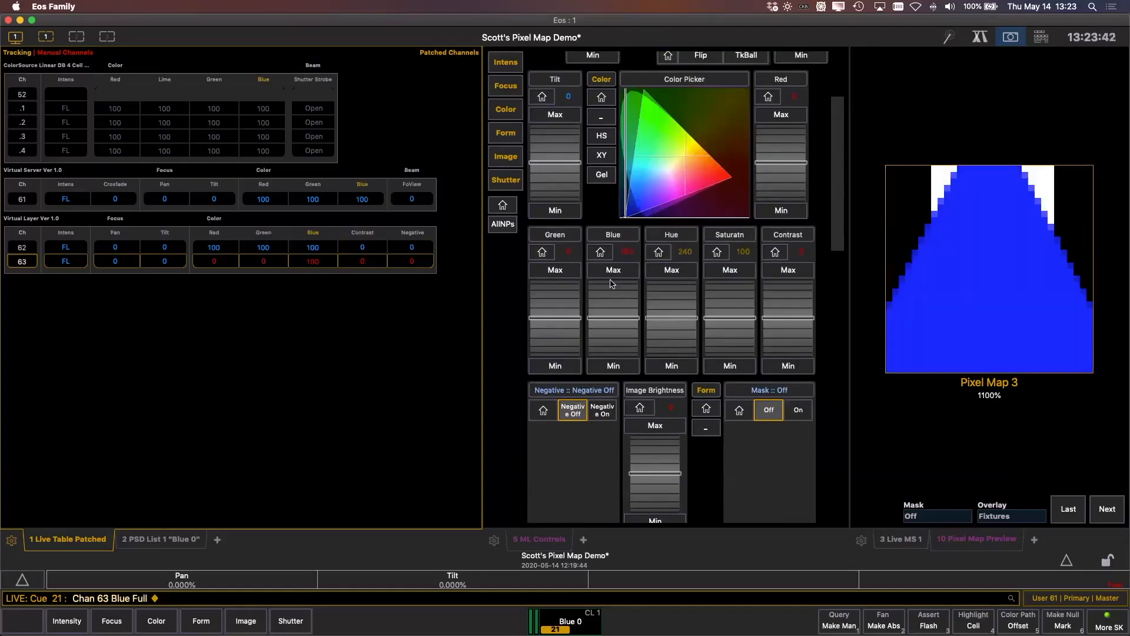
pyautogui.click(612, 366)
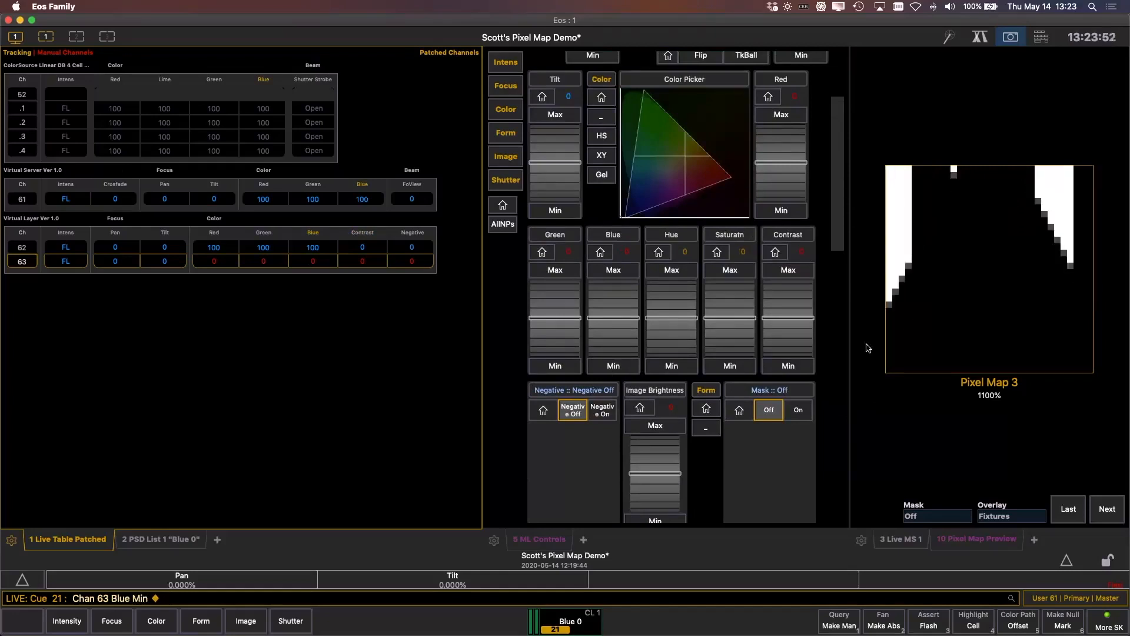
# Change channel 63's media file to the checkerboard image FIP 34
pyautogui.moveTo(840, 248); pyautogui.dragTo(840, 382)
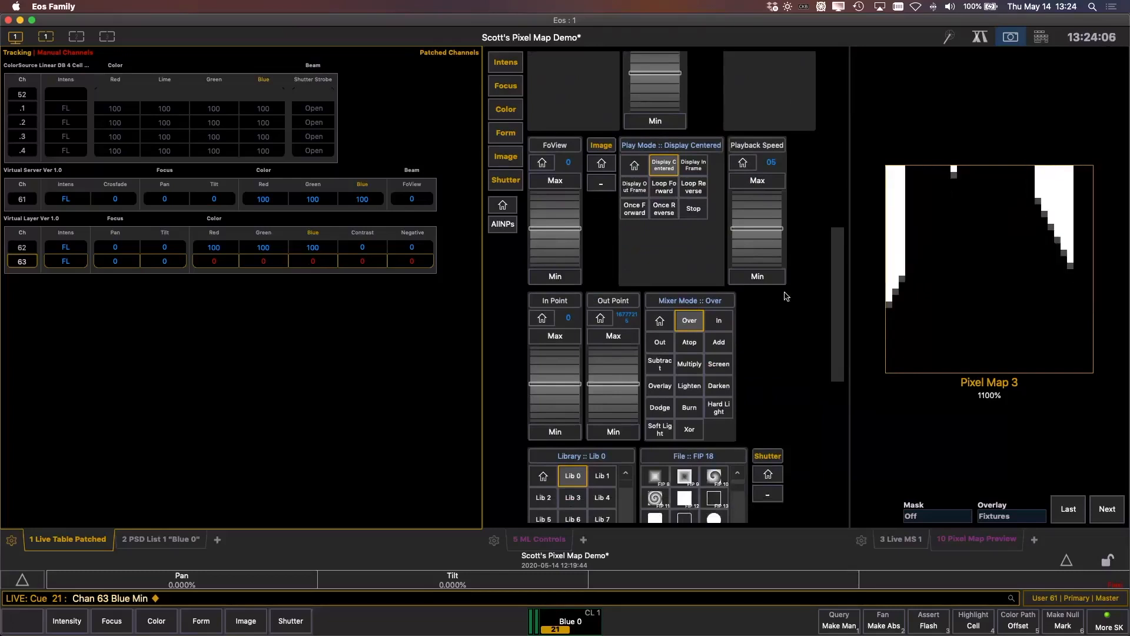
pyautogui.moveTo(840, 279); pyautogui.dragTo(841, 336)
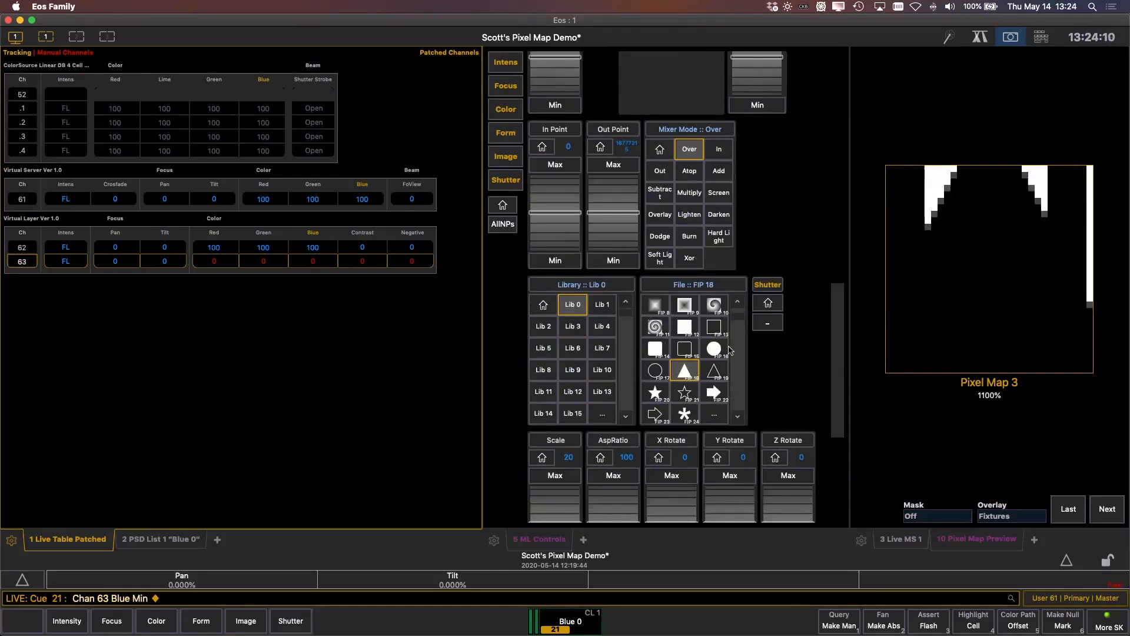
pyautogui.scroll(-2, 736, 336)
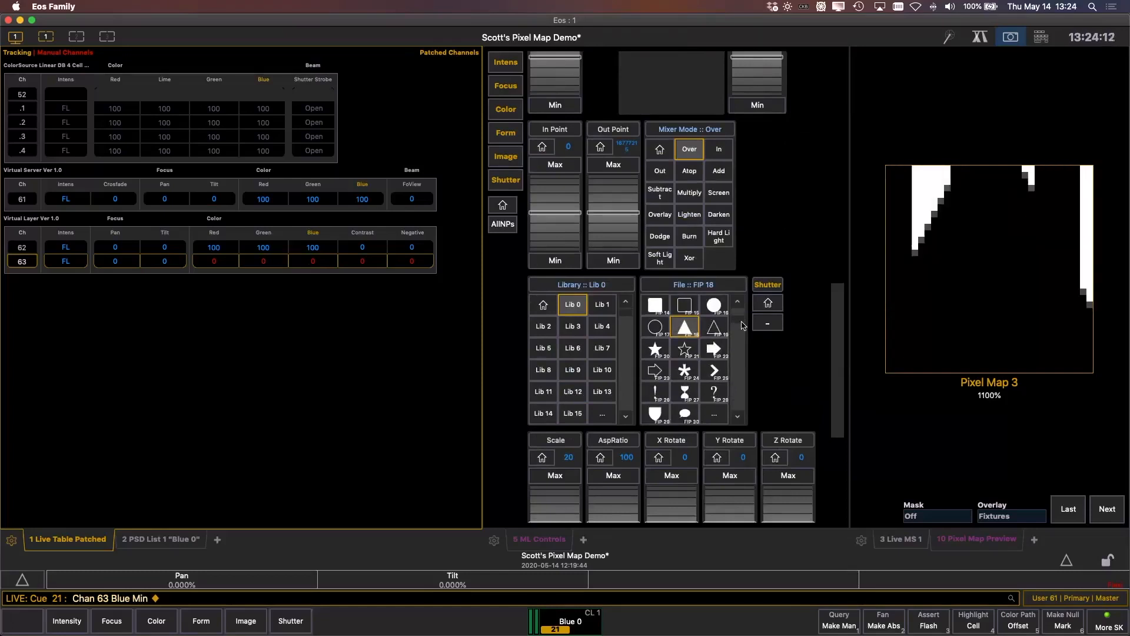
pyautogui.scroll(-3, 743, 326)
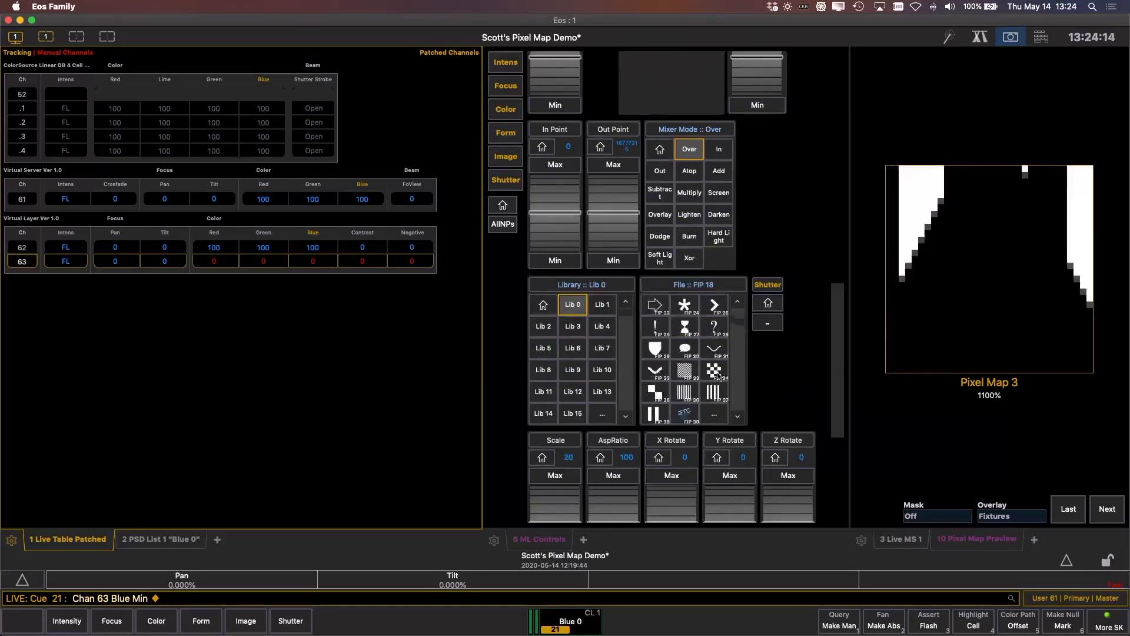
pyautogui.click(714, 371)
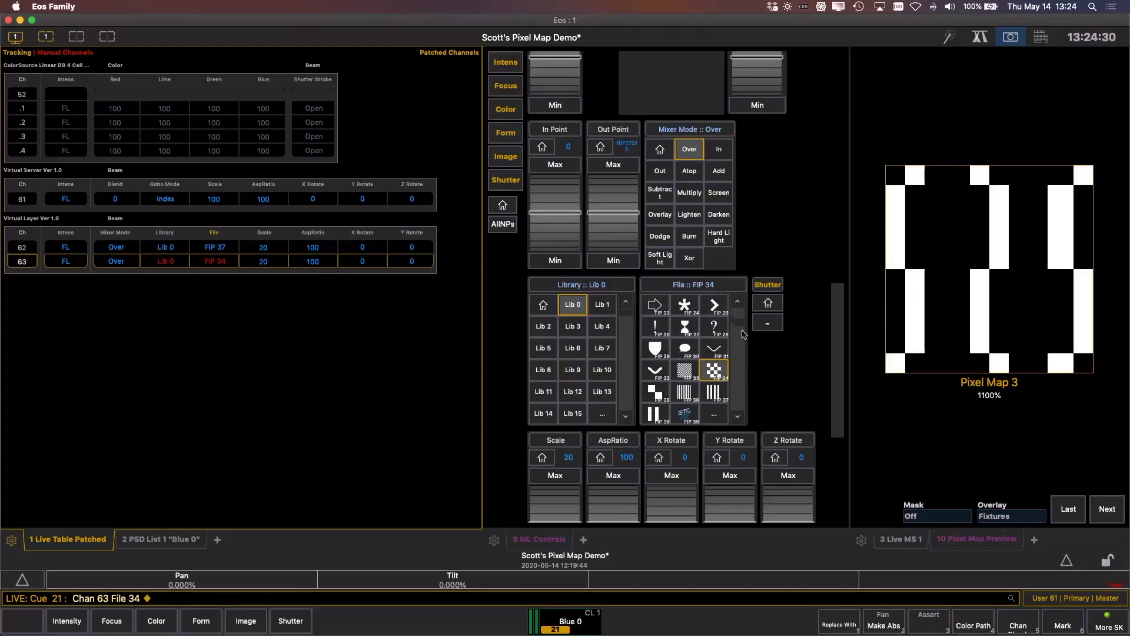
# Try the library images FIP 69 and FIP 70 as channel 63's media file
pyautogui.scroll(-1, 743, 328)
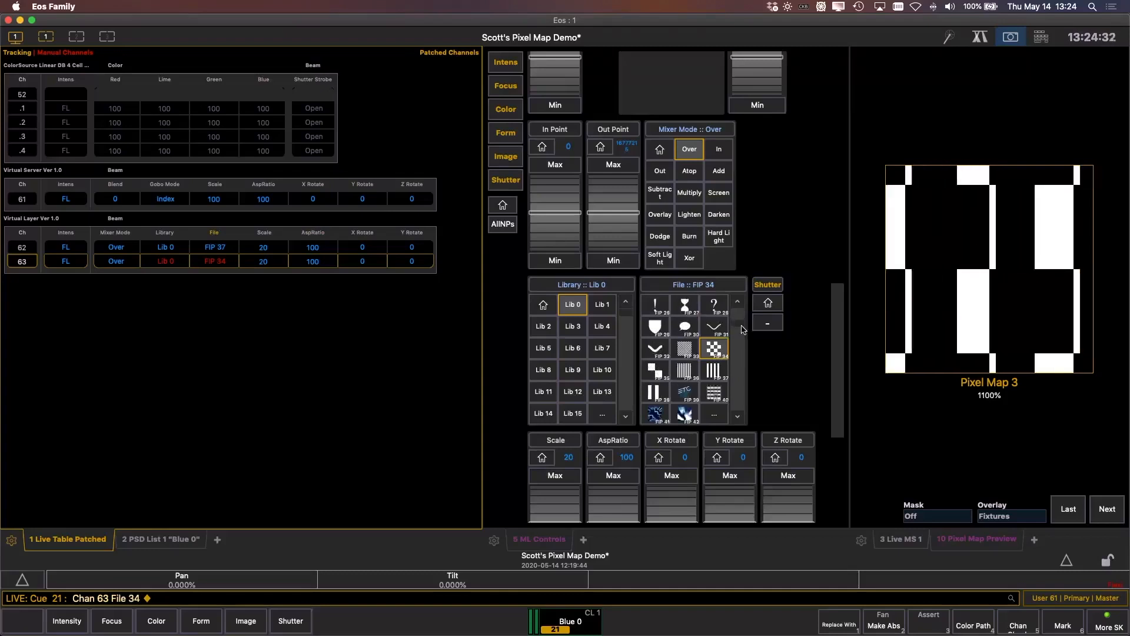
pyautogui.scroll(-4, 743, 331)
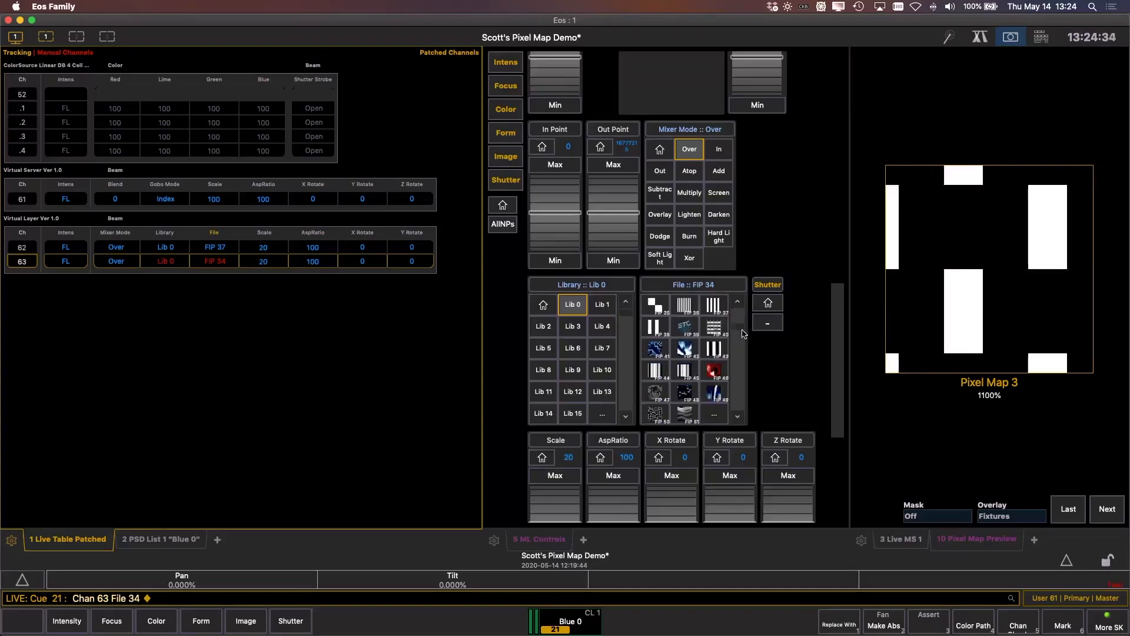
pyautogui.scroll(-7, 744, 337)
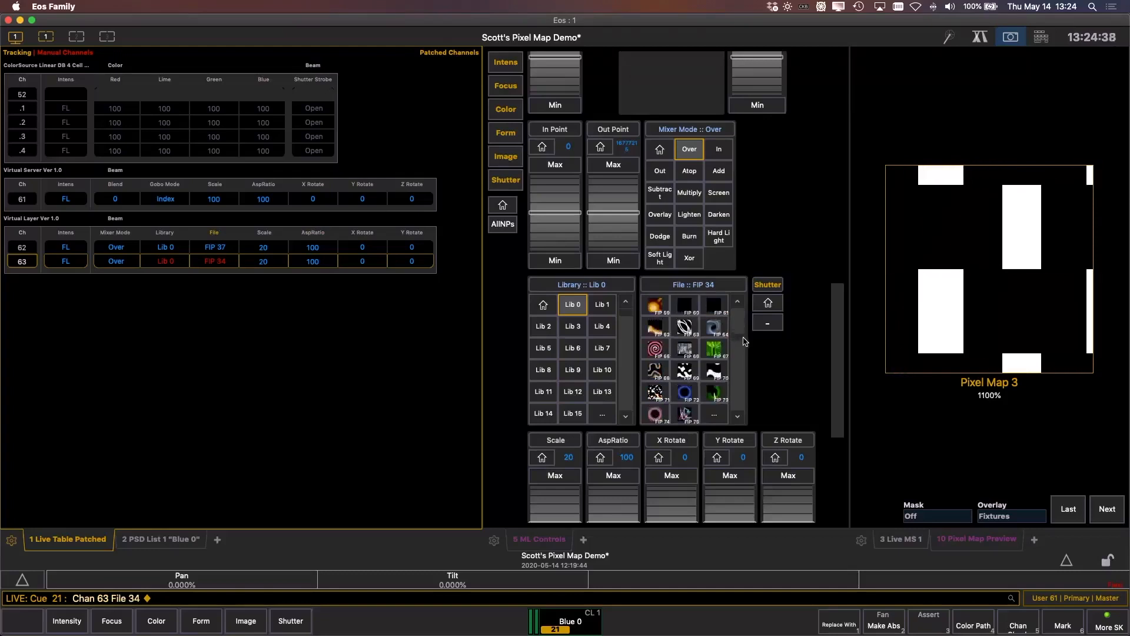
pyautogui.click(685, 370)
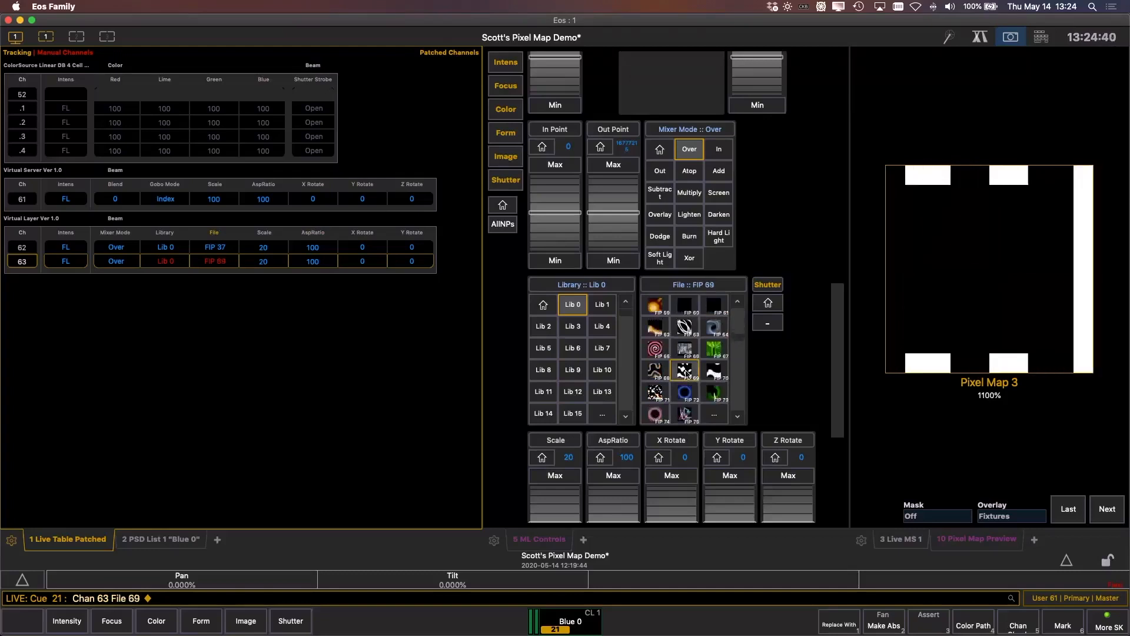
pyautogui.click(716, 370)
pyautogui.scroll(-4, 740, 348)
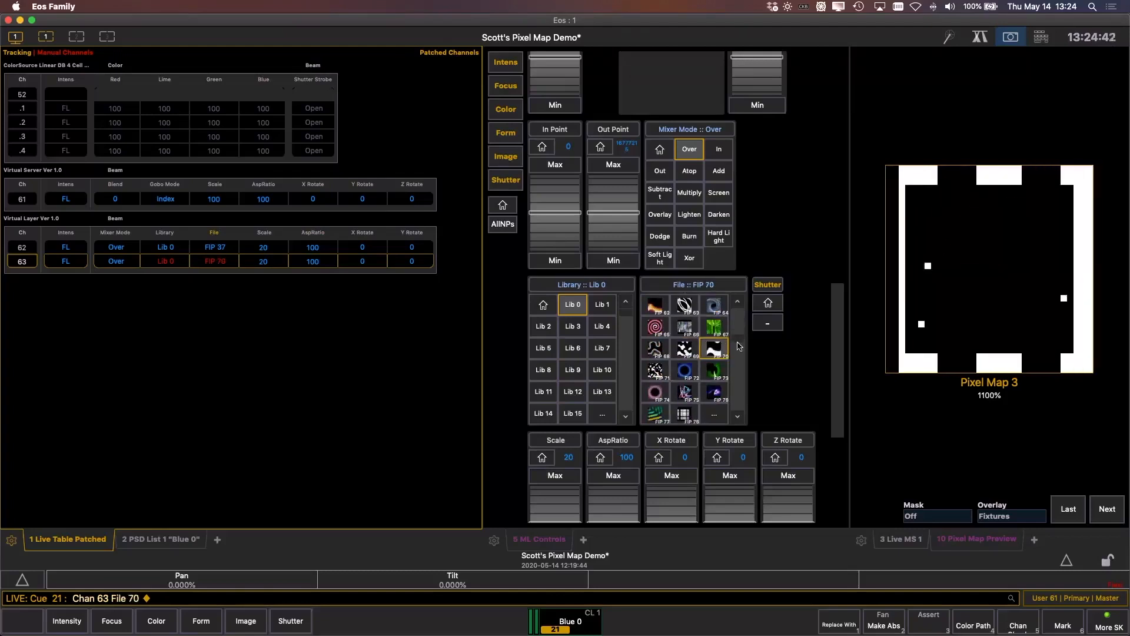
# Change channel 63's media file to the fine checkerboard image FIP 33
pyautogui.scroll(18, 740, 342)
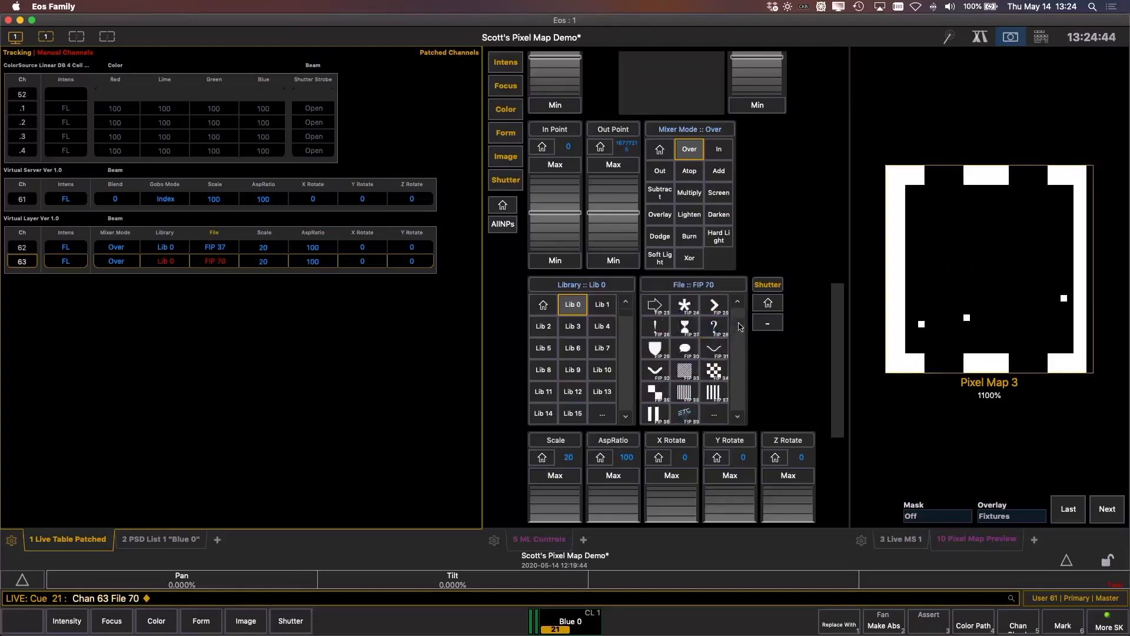
pyautogui.scroll(-2, 740, 326)
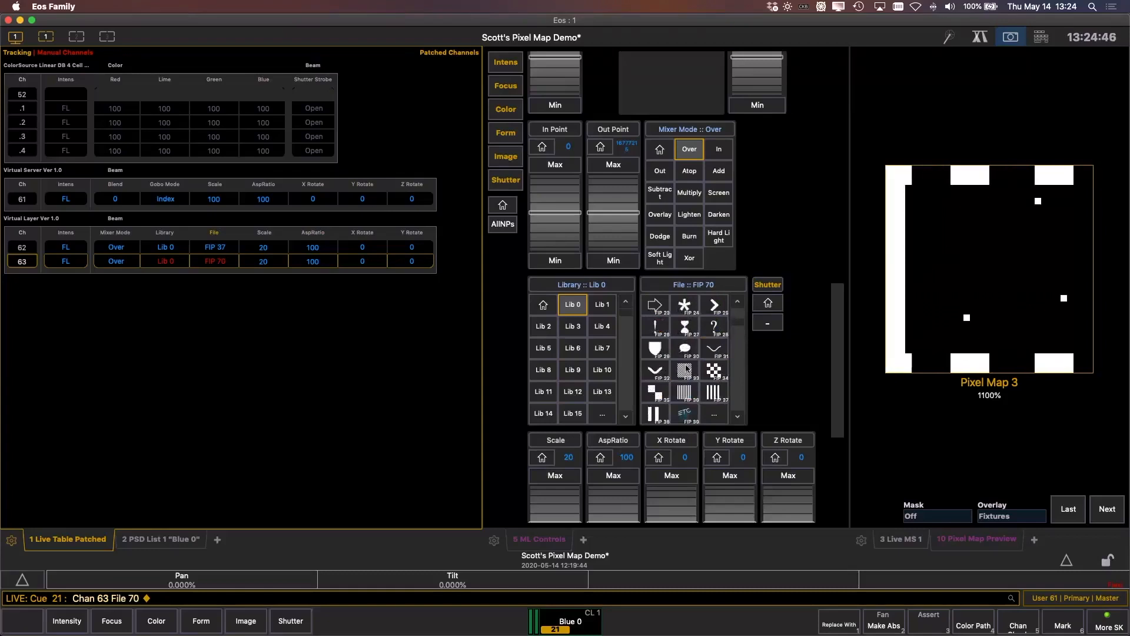
pyautogui.click(687, 369)
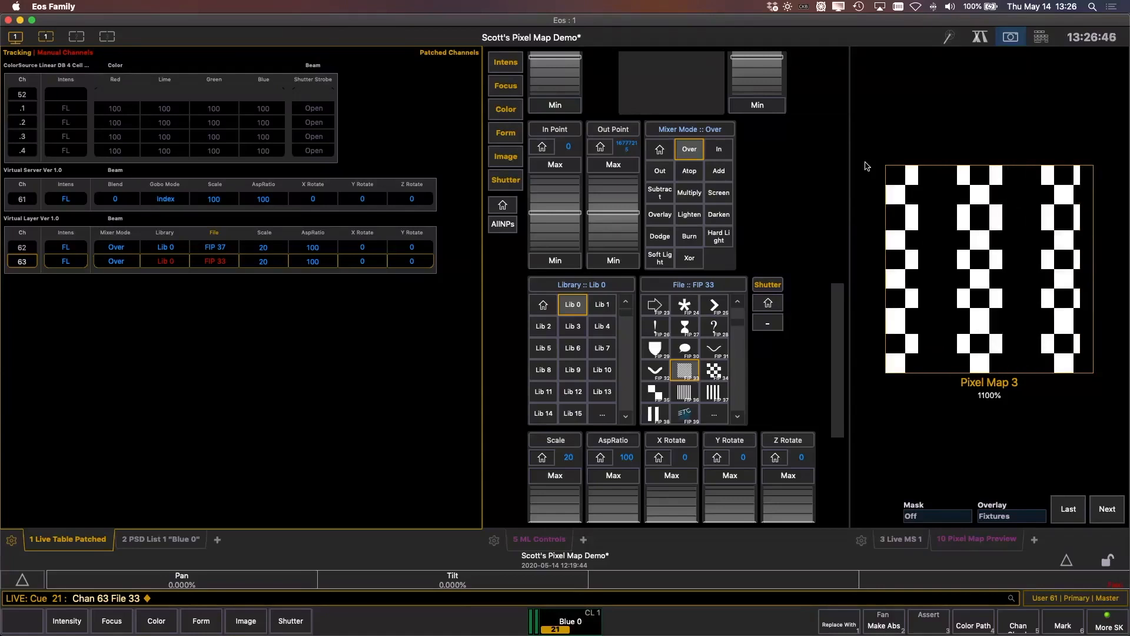
pyautogui.moveTo(841, 321); pyautogui.dragTo(839, 95)
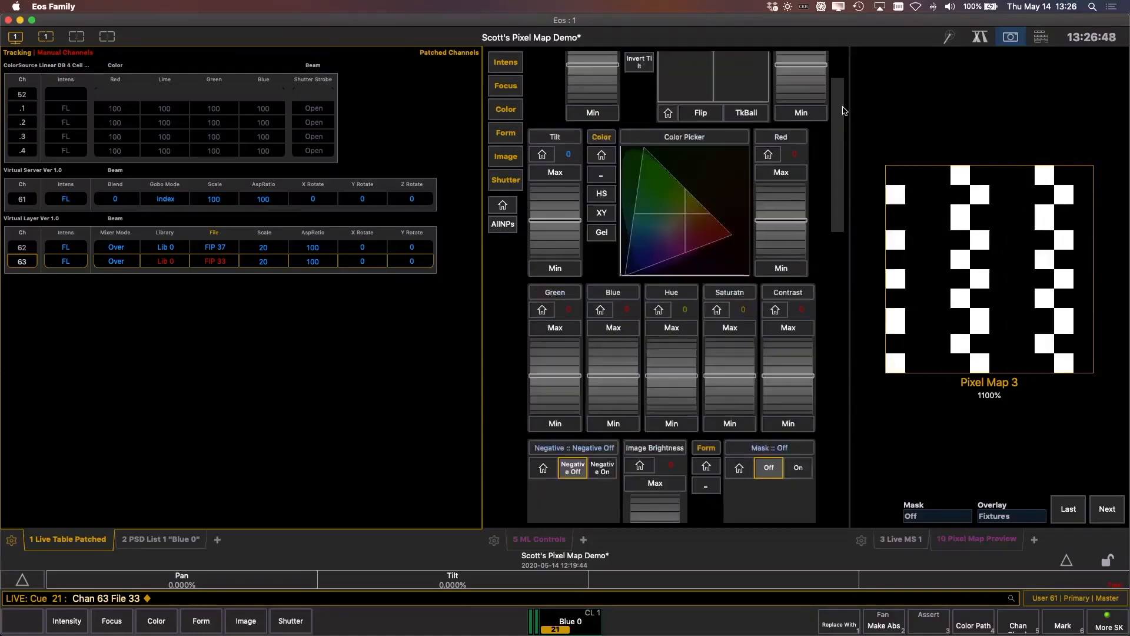
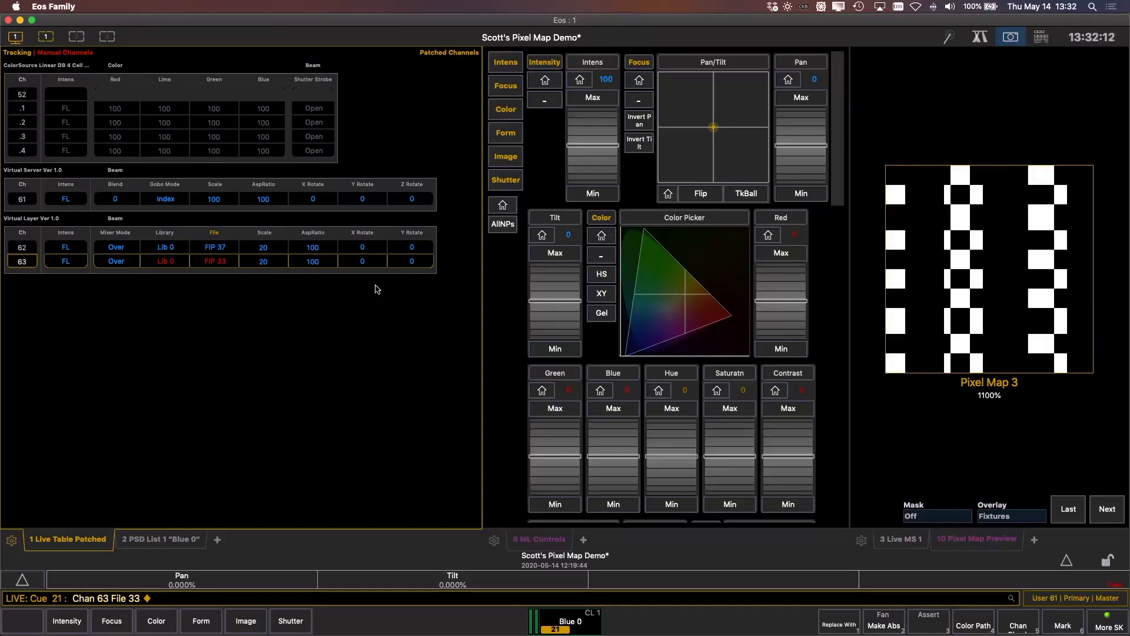
# Apply effect 904 to the virtual server, channel 61
pyautogui.press('BackSpace')
pyautogui.write('61e904')
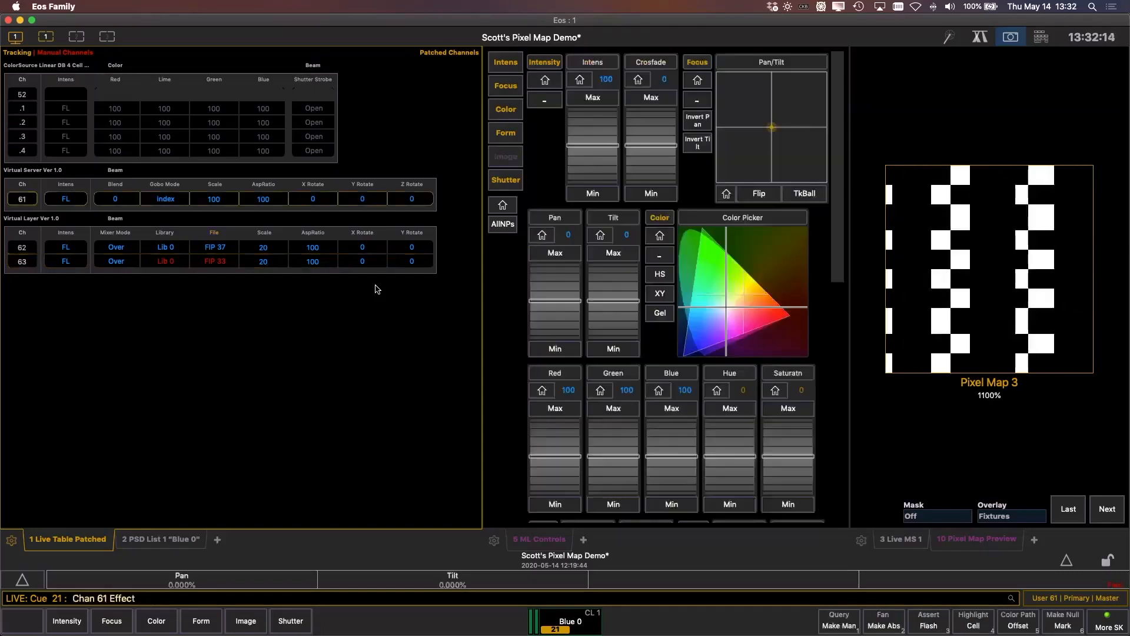
pyautogui.press('Return')
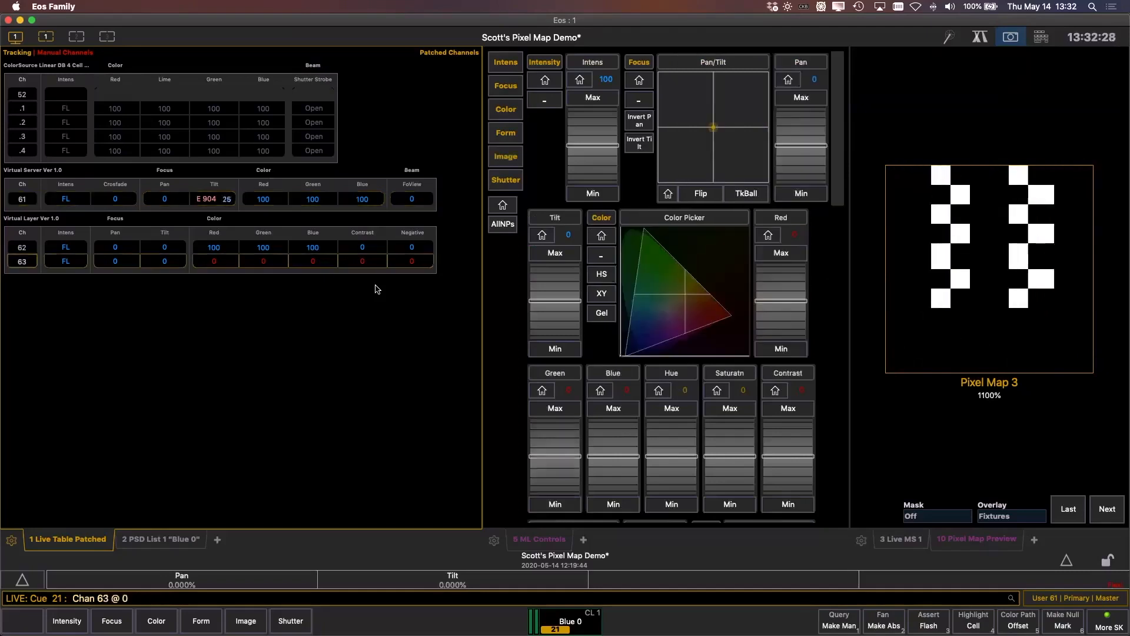
# Take channel 63's intensity to 0 and set channel 62's Play Mode to Display Centered
pyautogui.write('62')
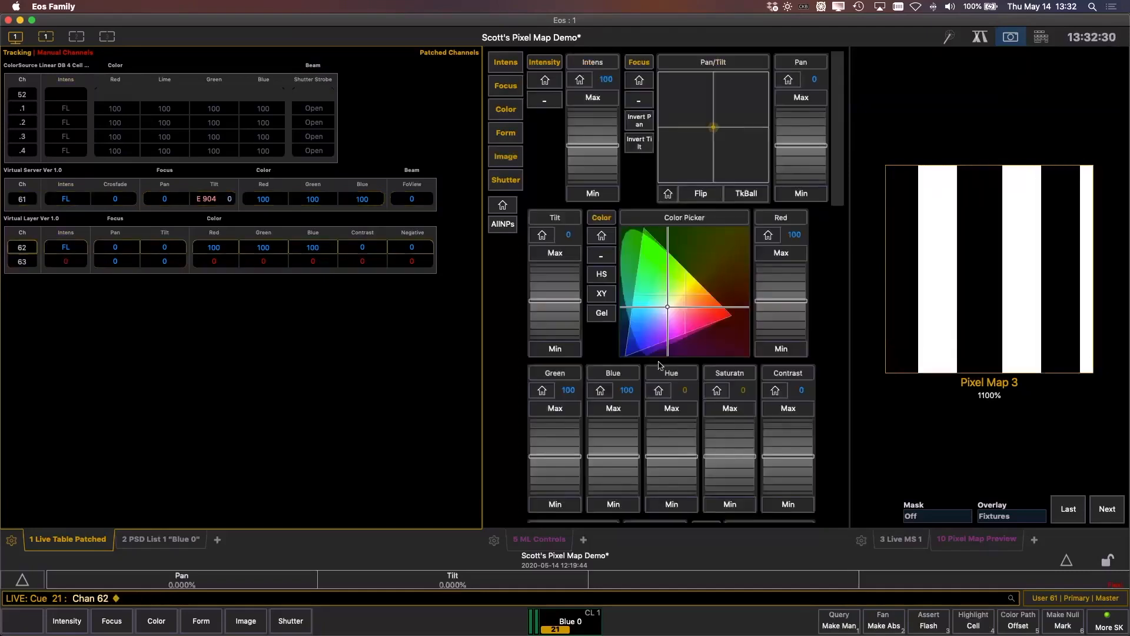
pyautogui.scroll(-10, 766, 294)
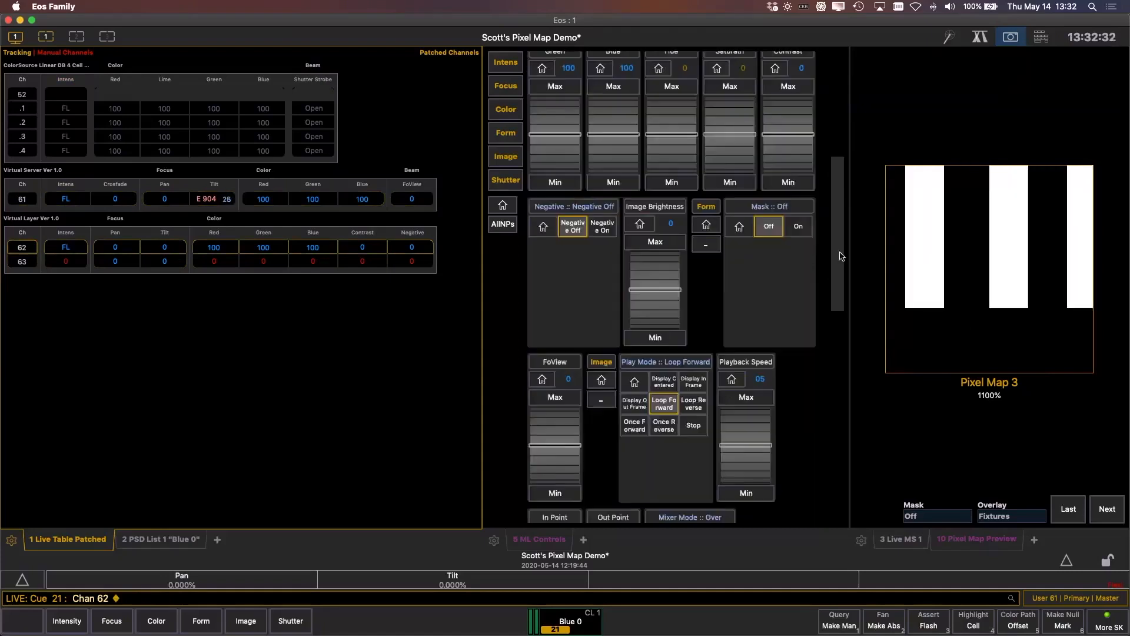
pyautogui.click(663, 320)
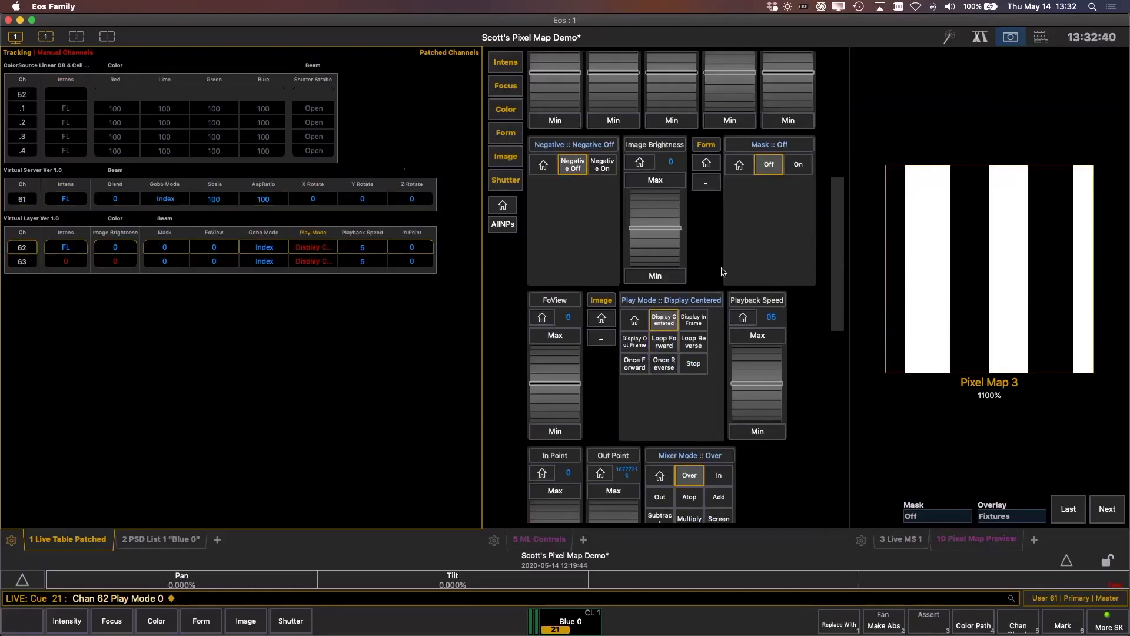
# Select channel 61 and examine its focus and color parameters while effect 904 runs
pyautogui.write('61')
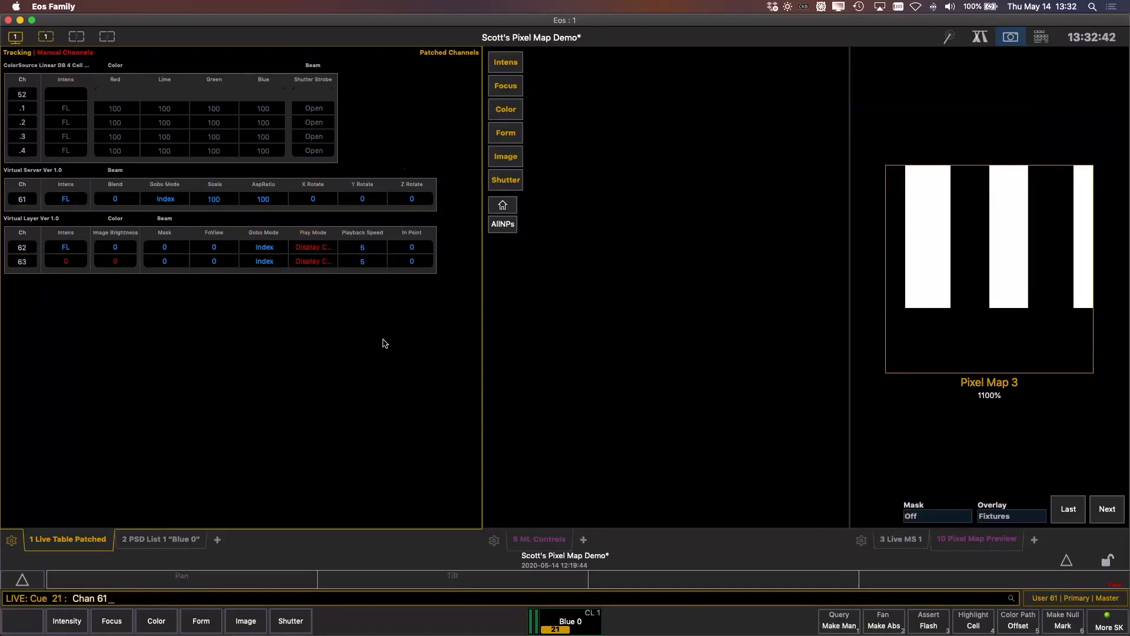
pyautogui.press('Return')
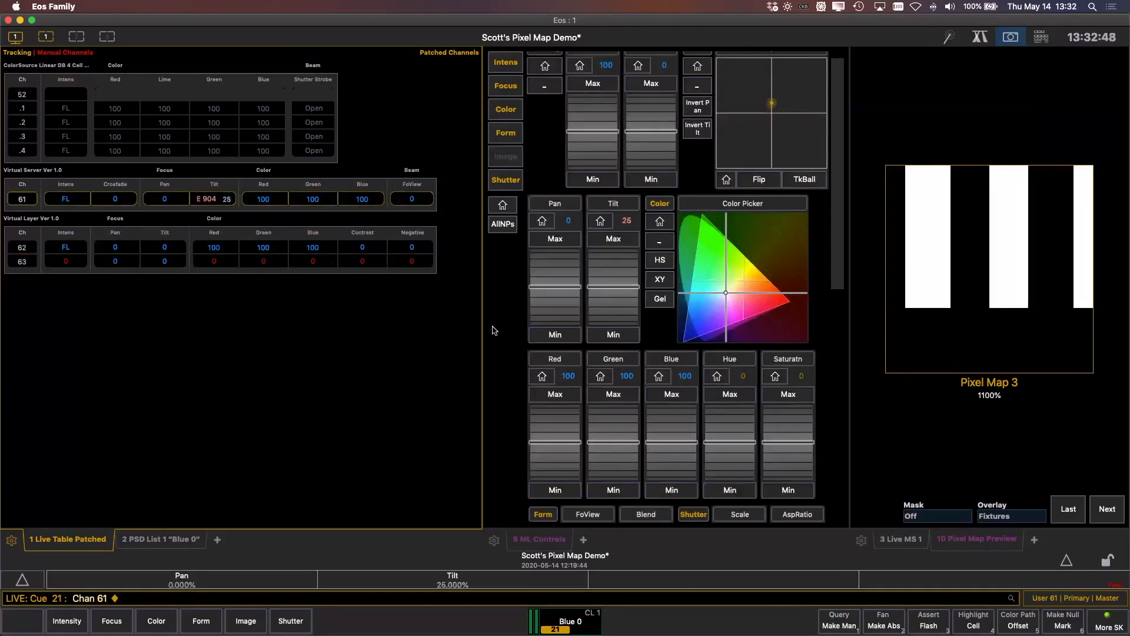
pyautogui.scroll(2, 841, 200)
pyautogui.scroll(-1, 840, 200)
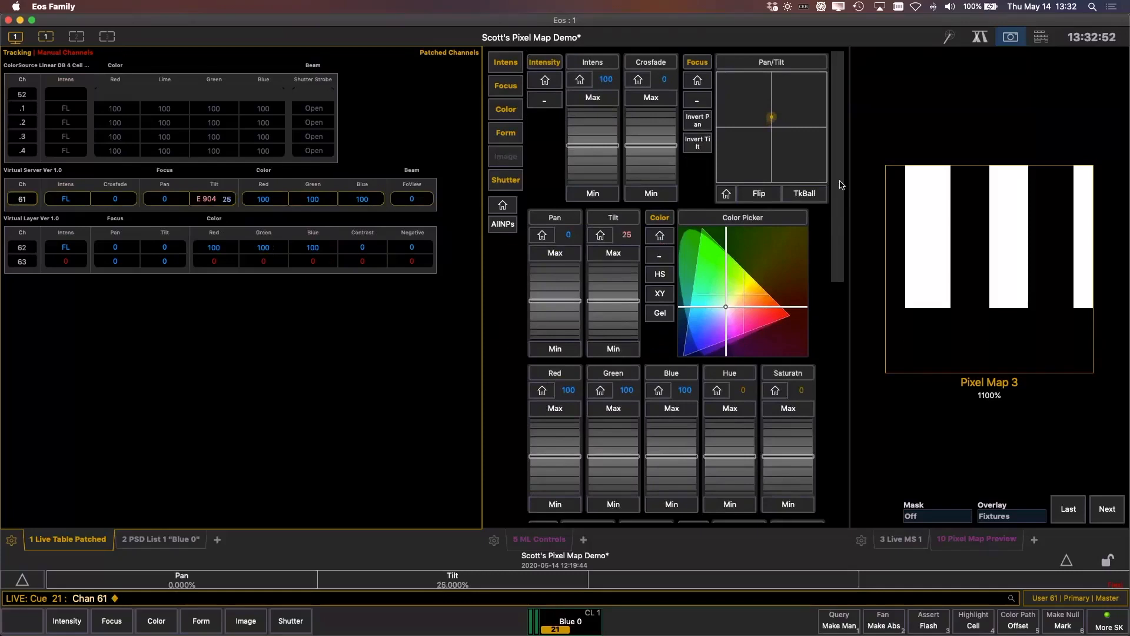
pyautogui.scroll(-1, 841, 198)
pyautogui.scroll(2, 842, 179)
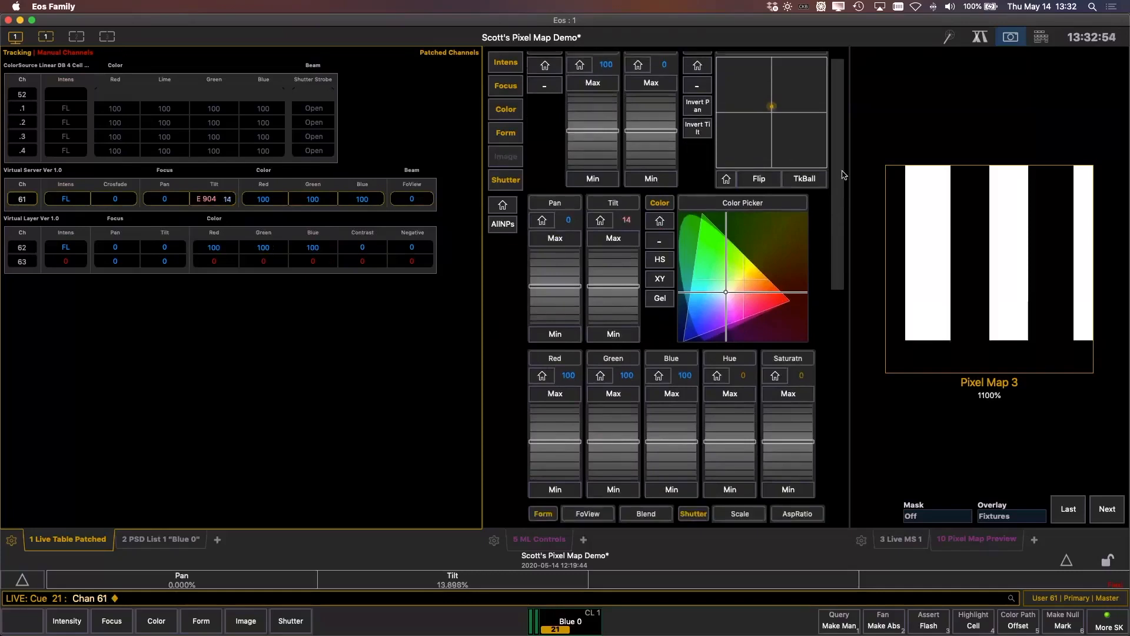